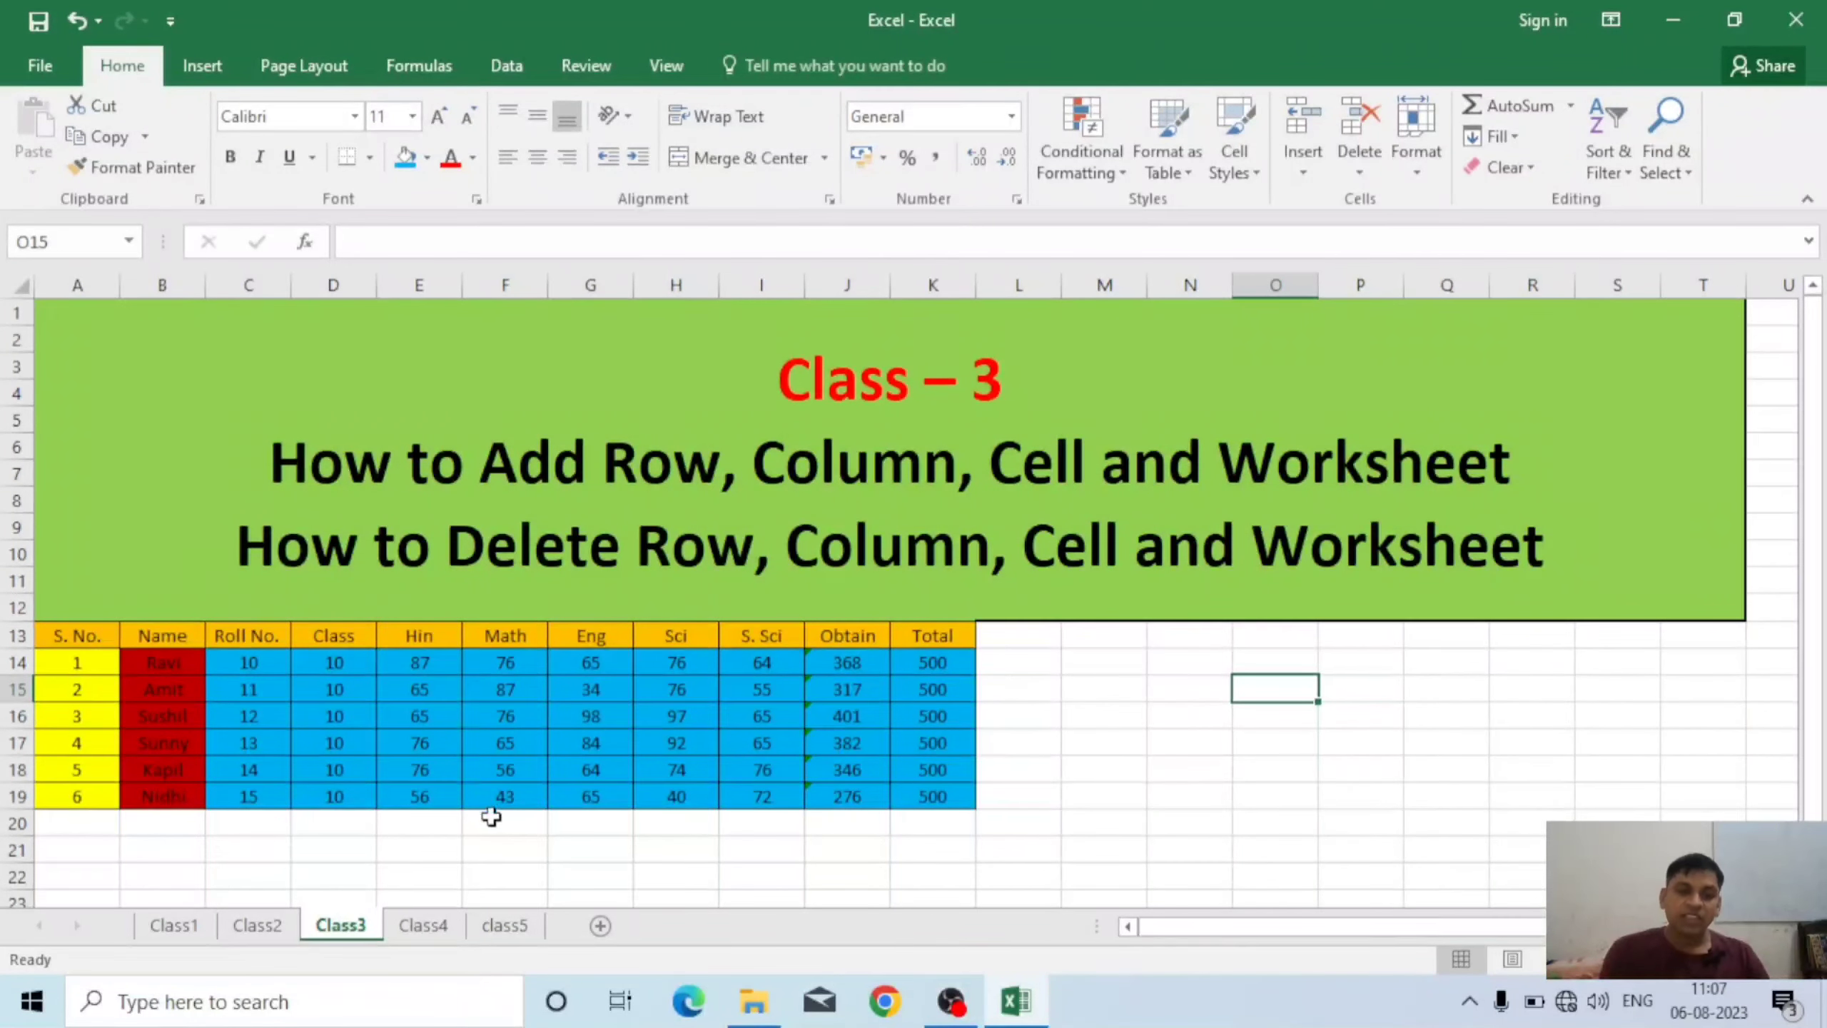
click(708, 870)
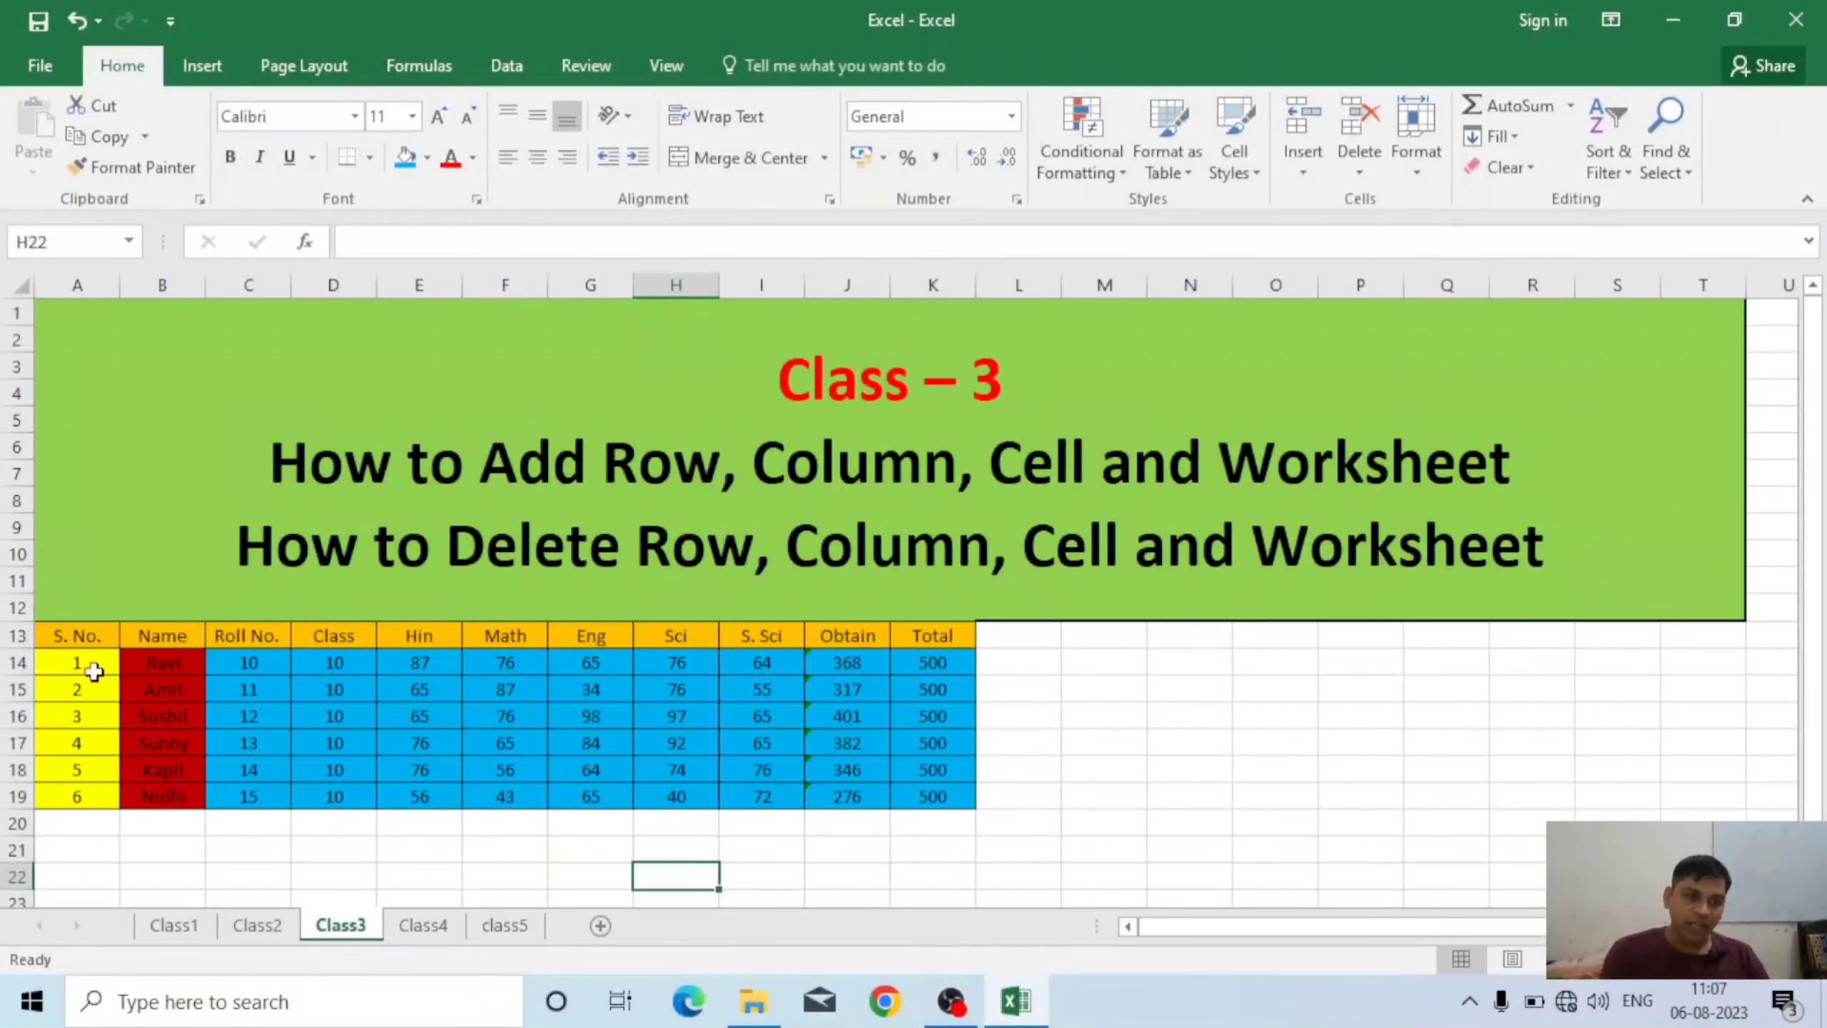
drag(79, 635, 924, 791)
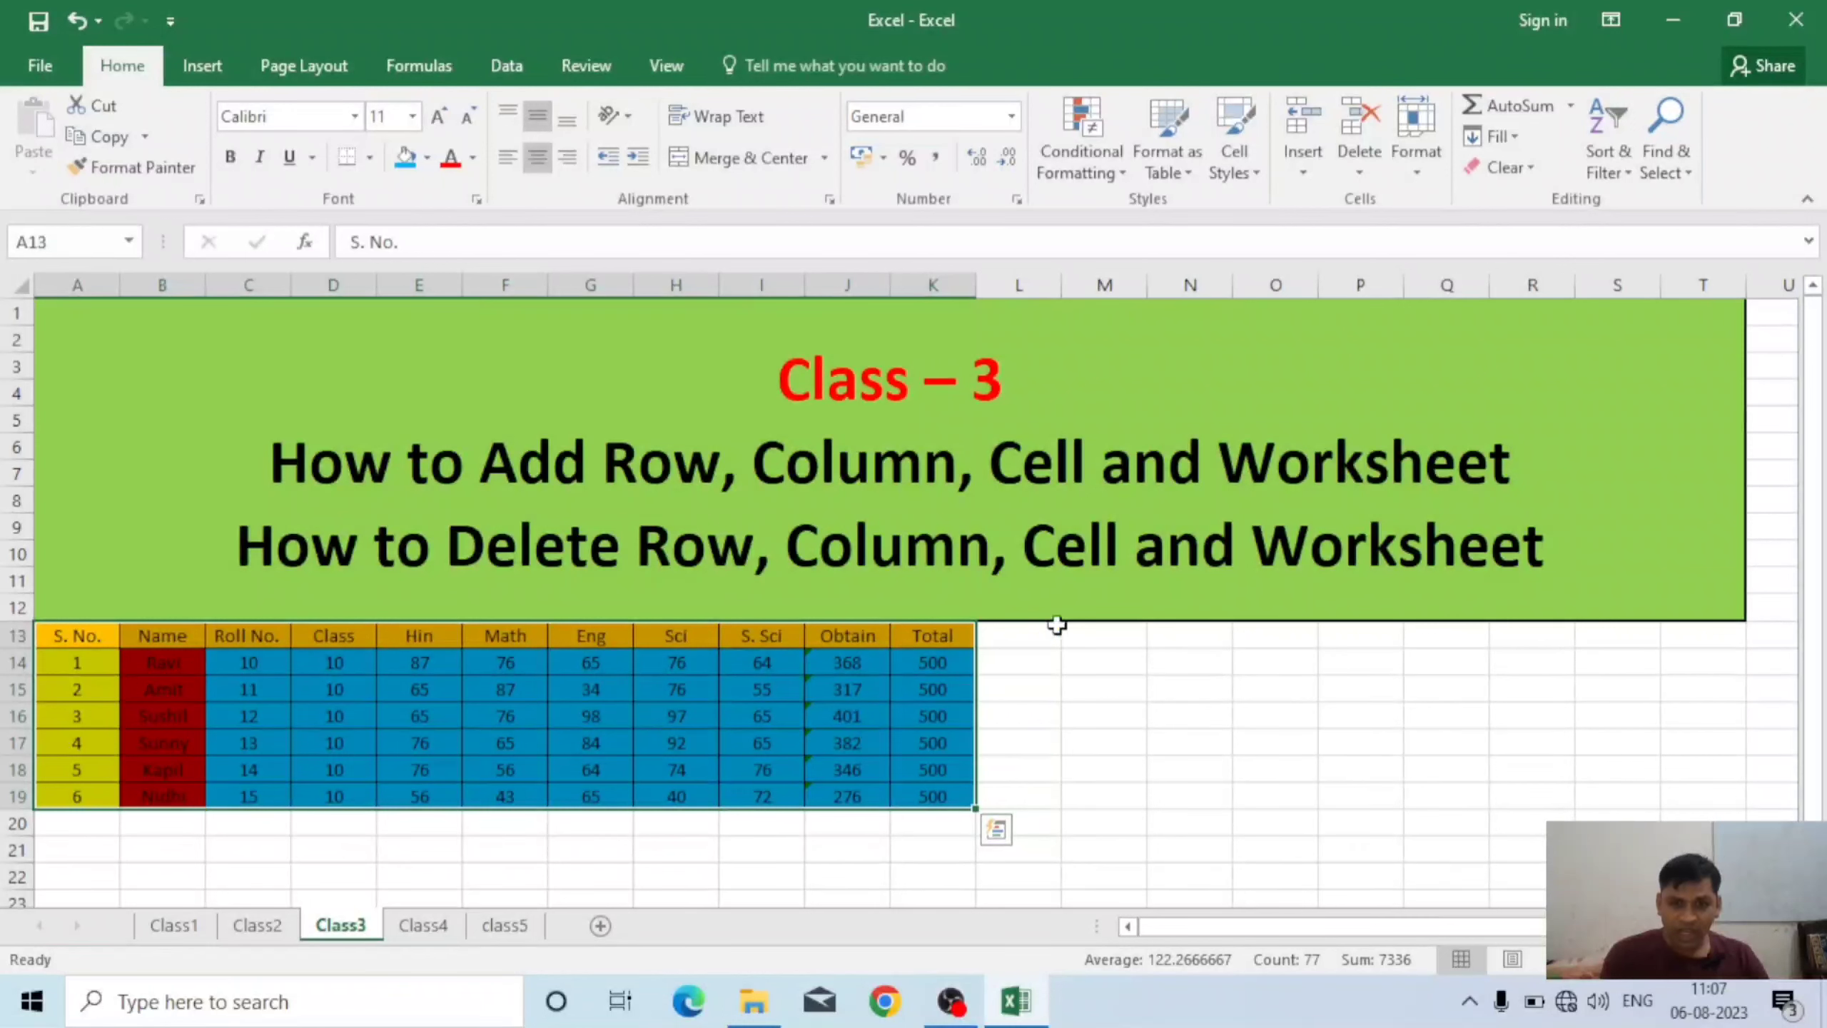
click(1044, 750)
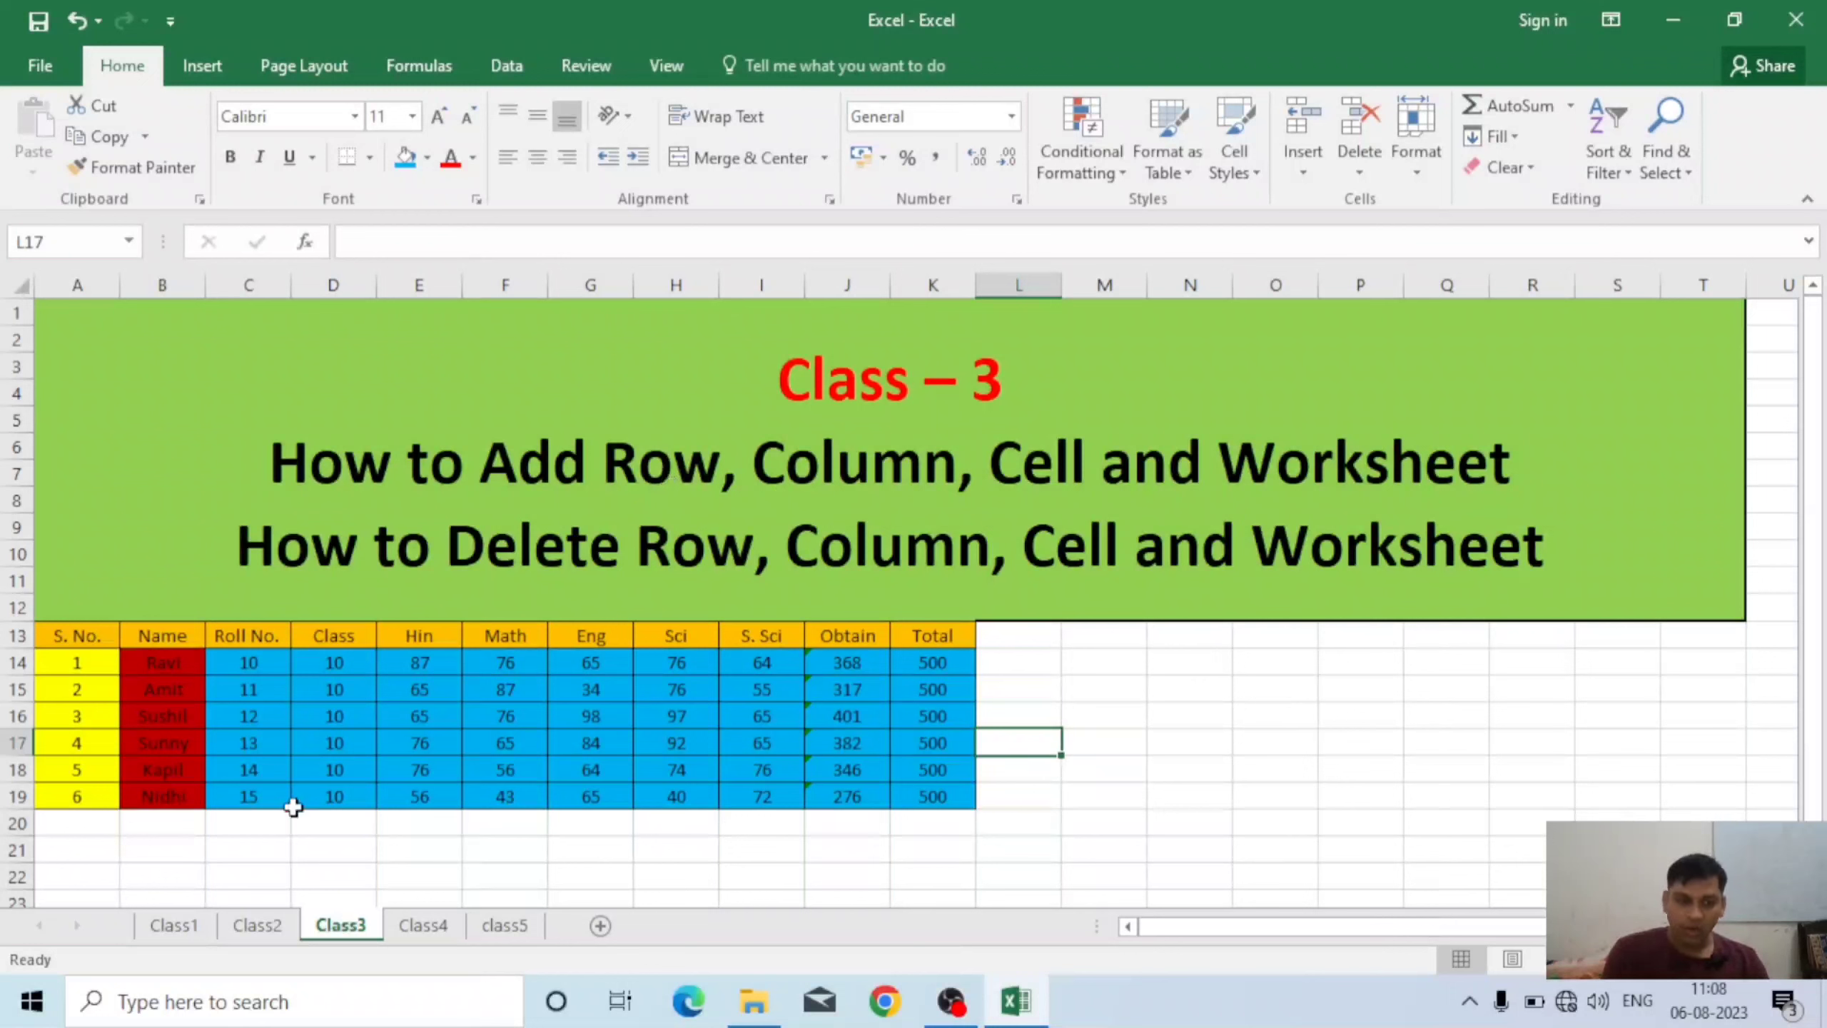
- Insert a blank sheet row above row 16, between serial numbers 2 and 3 of the marks table
click(77, 718)
click(8, 716)
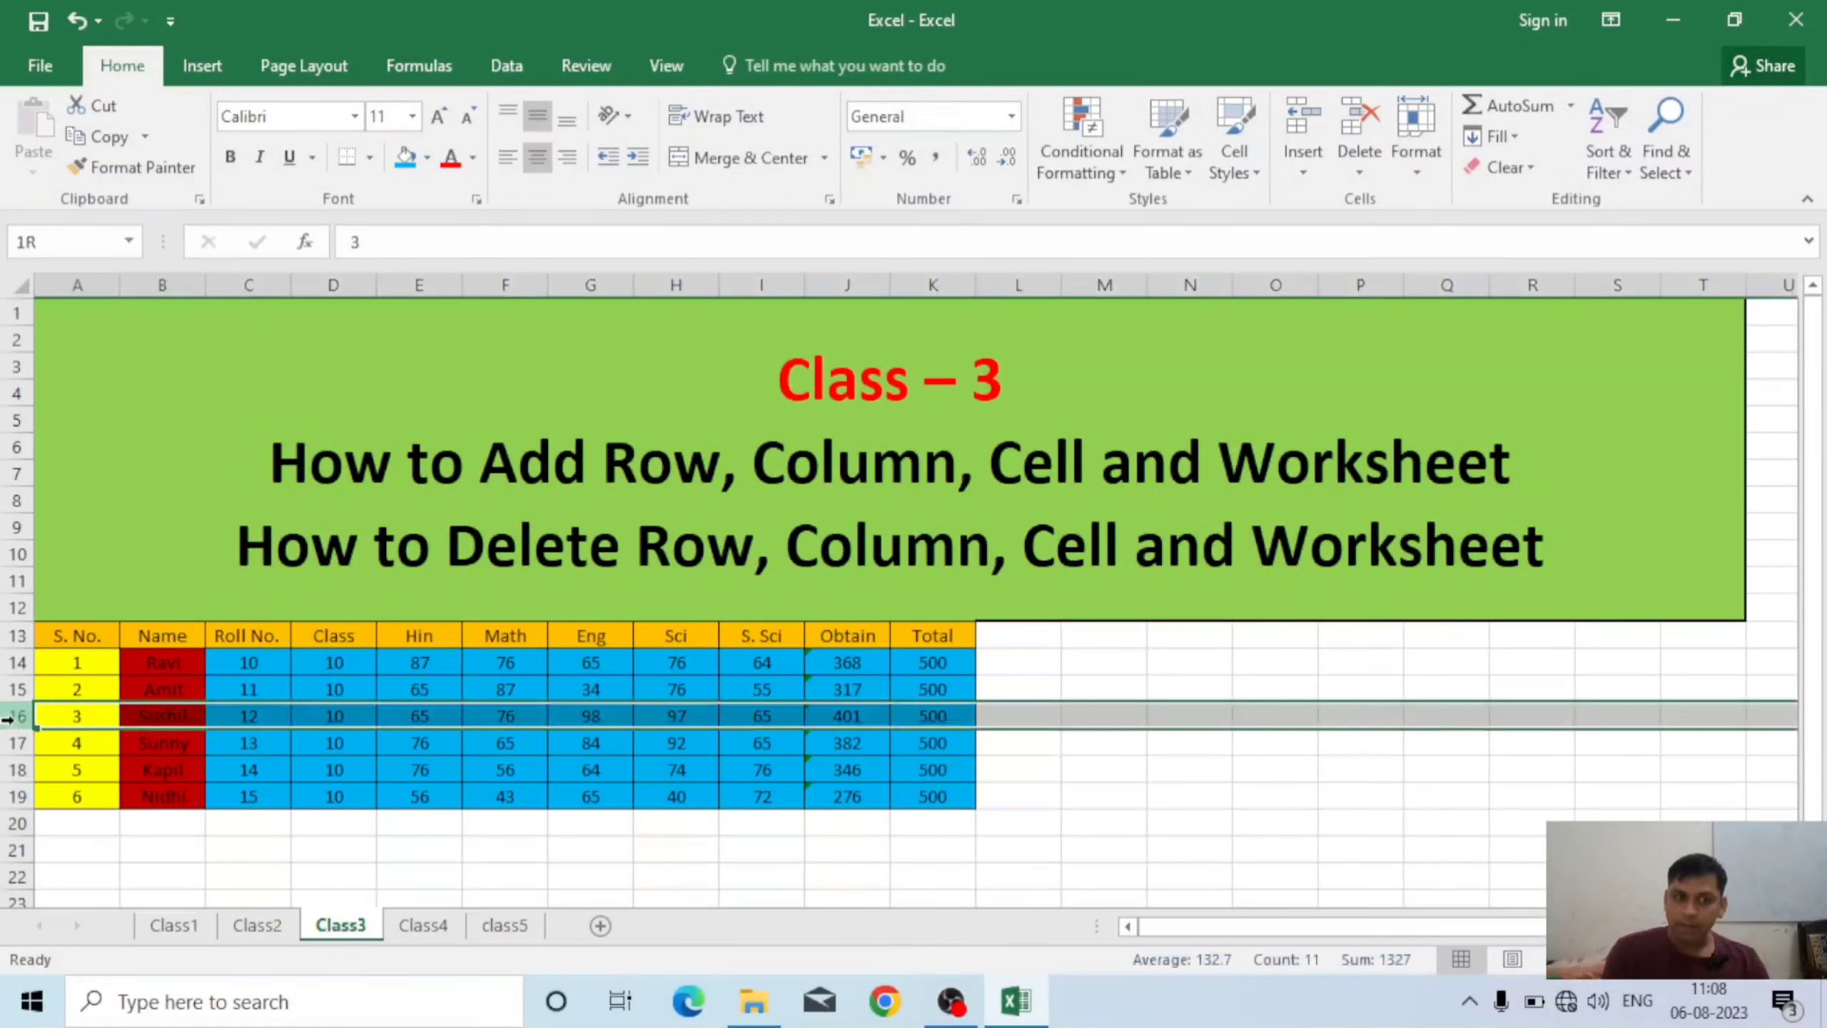
click(71, 719)
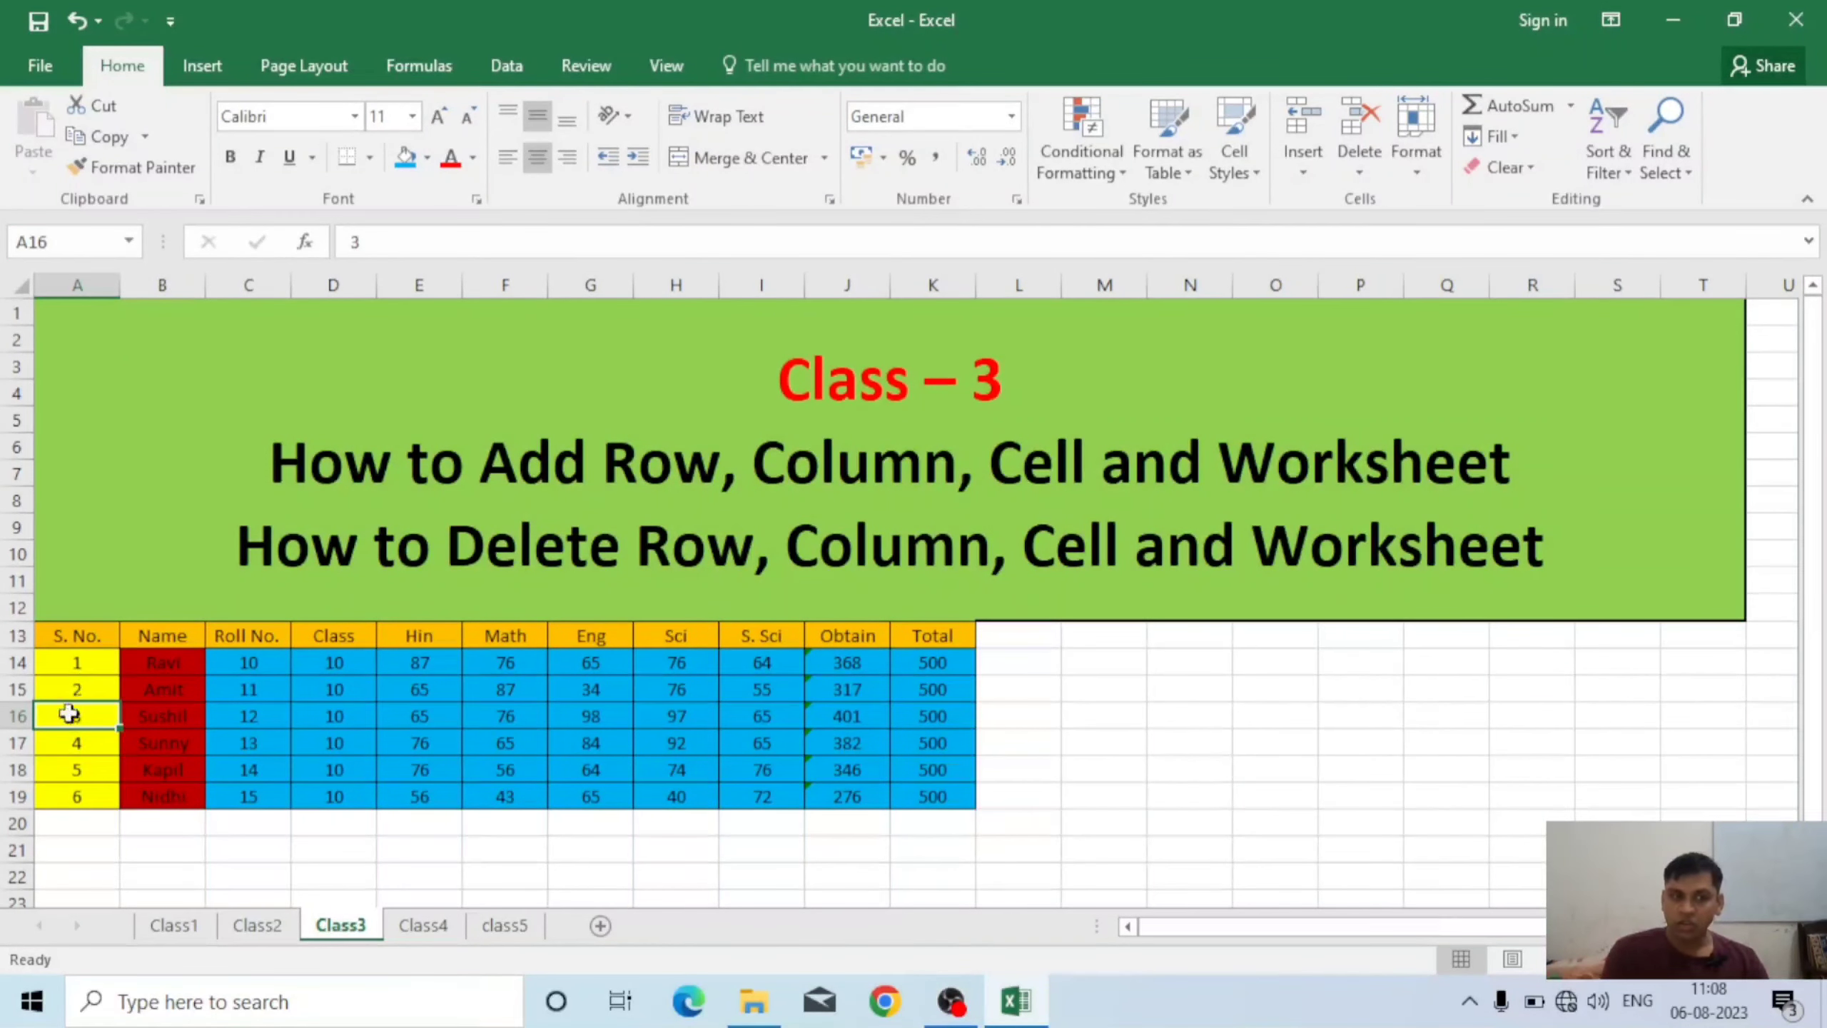
click(13, 717)
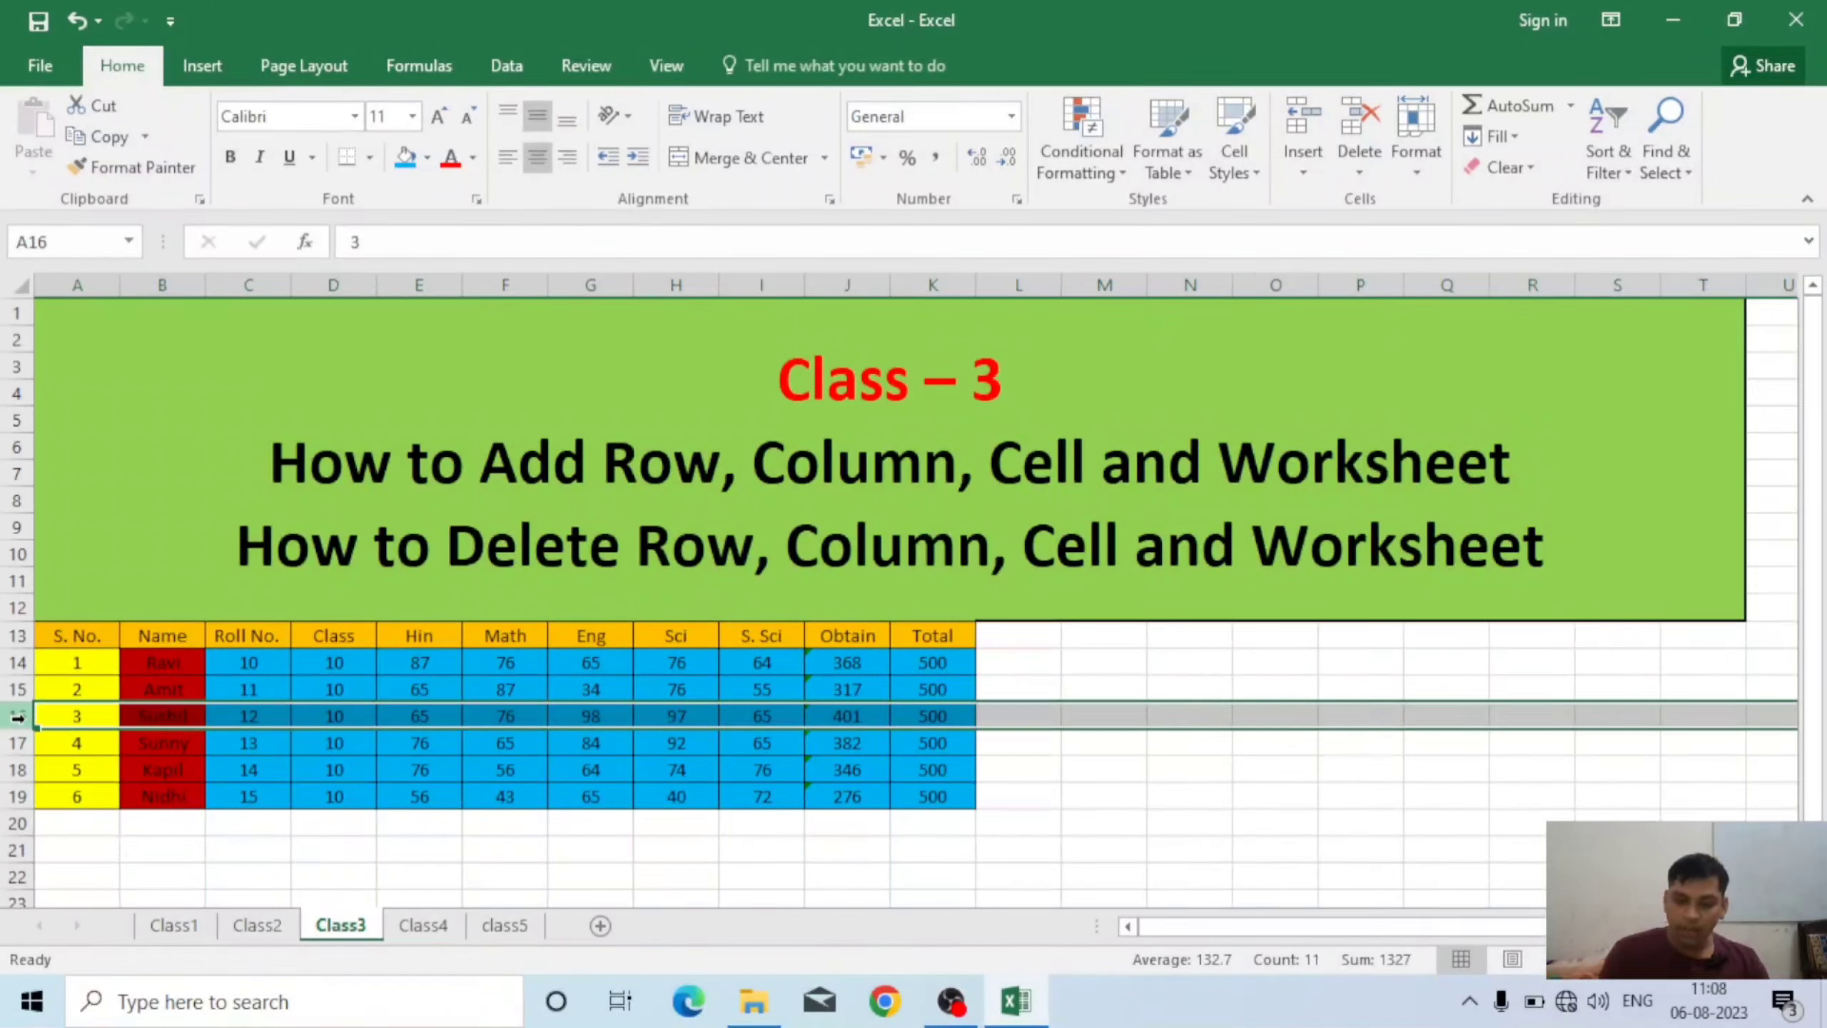
right_click(17, 716)
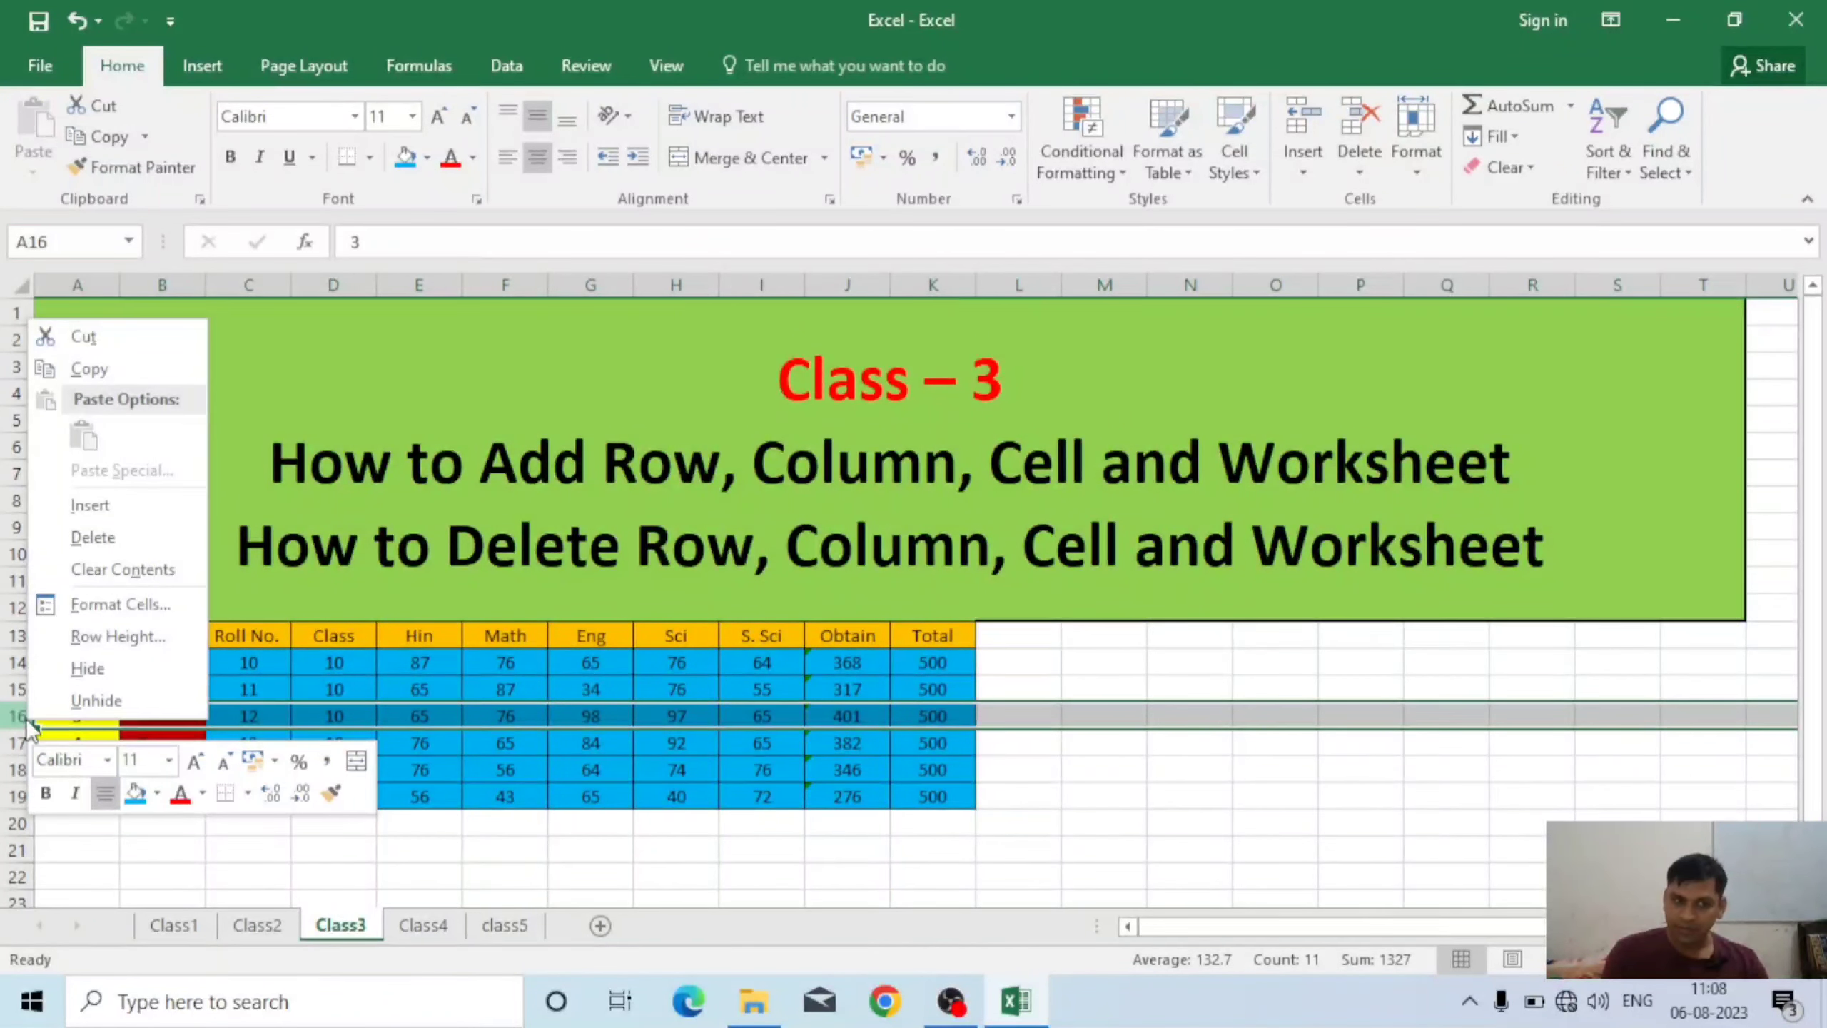
click(94, 506)
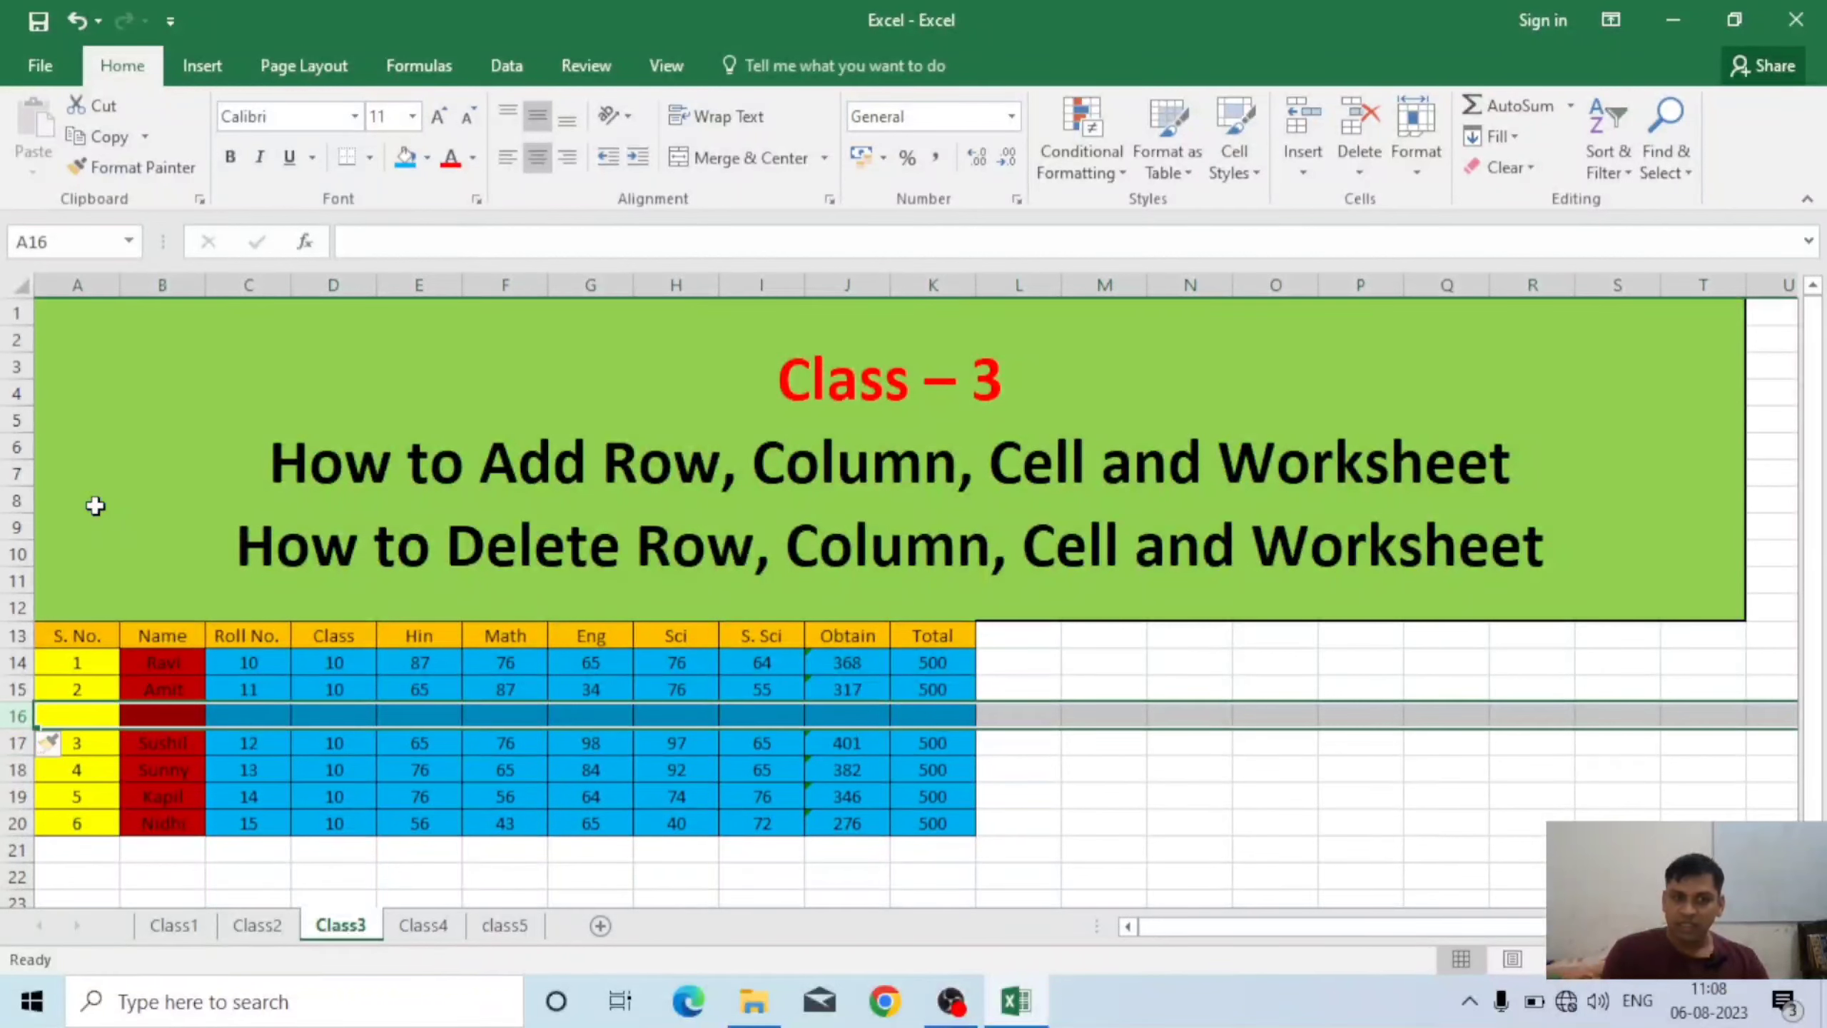
- Insert a blank sheet row above row 19, between serial numbers 4 and 5 of the marks table
click(170, 796)
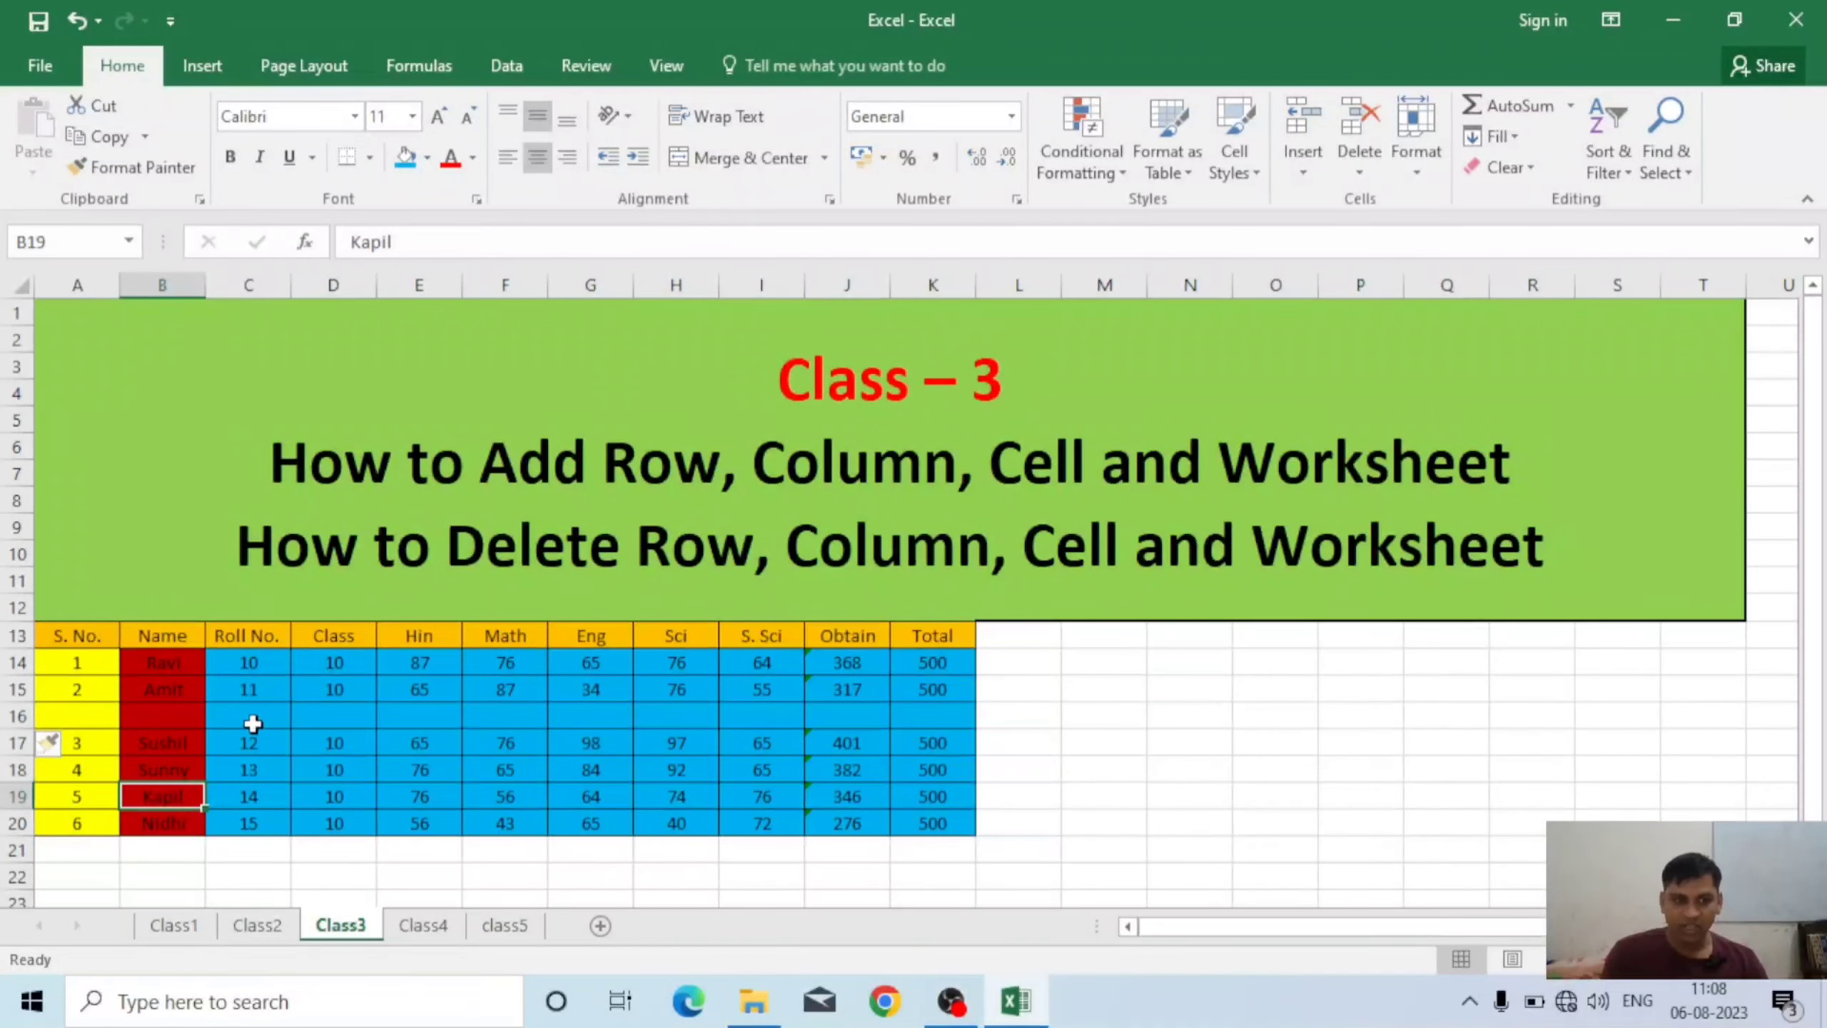
click(15, 795)
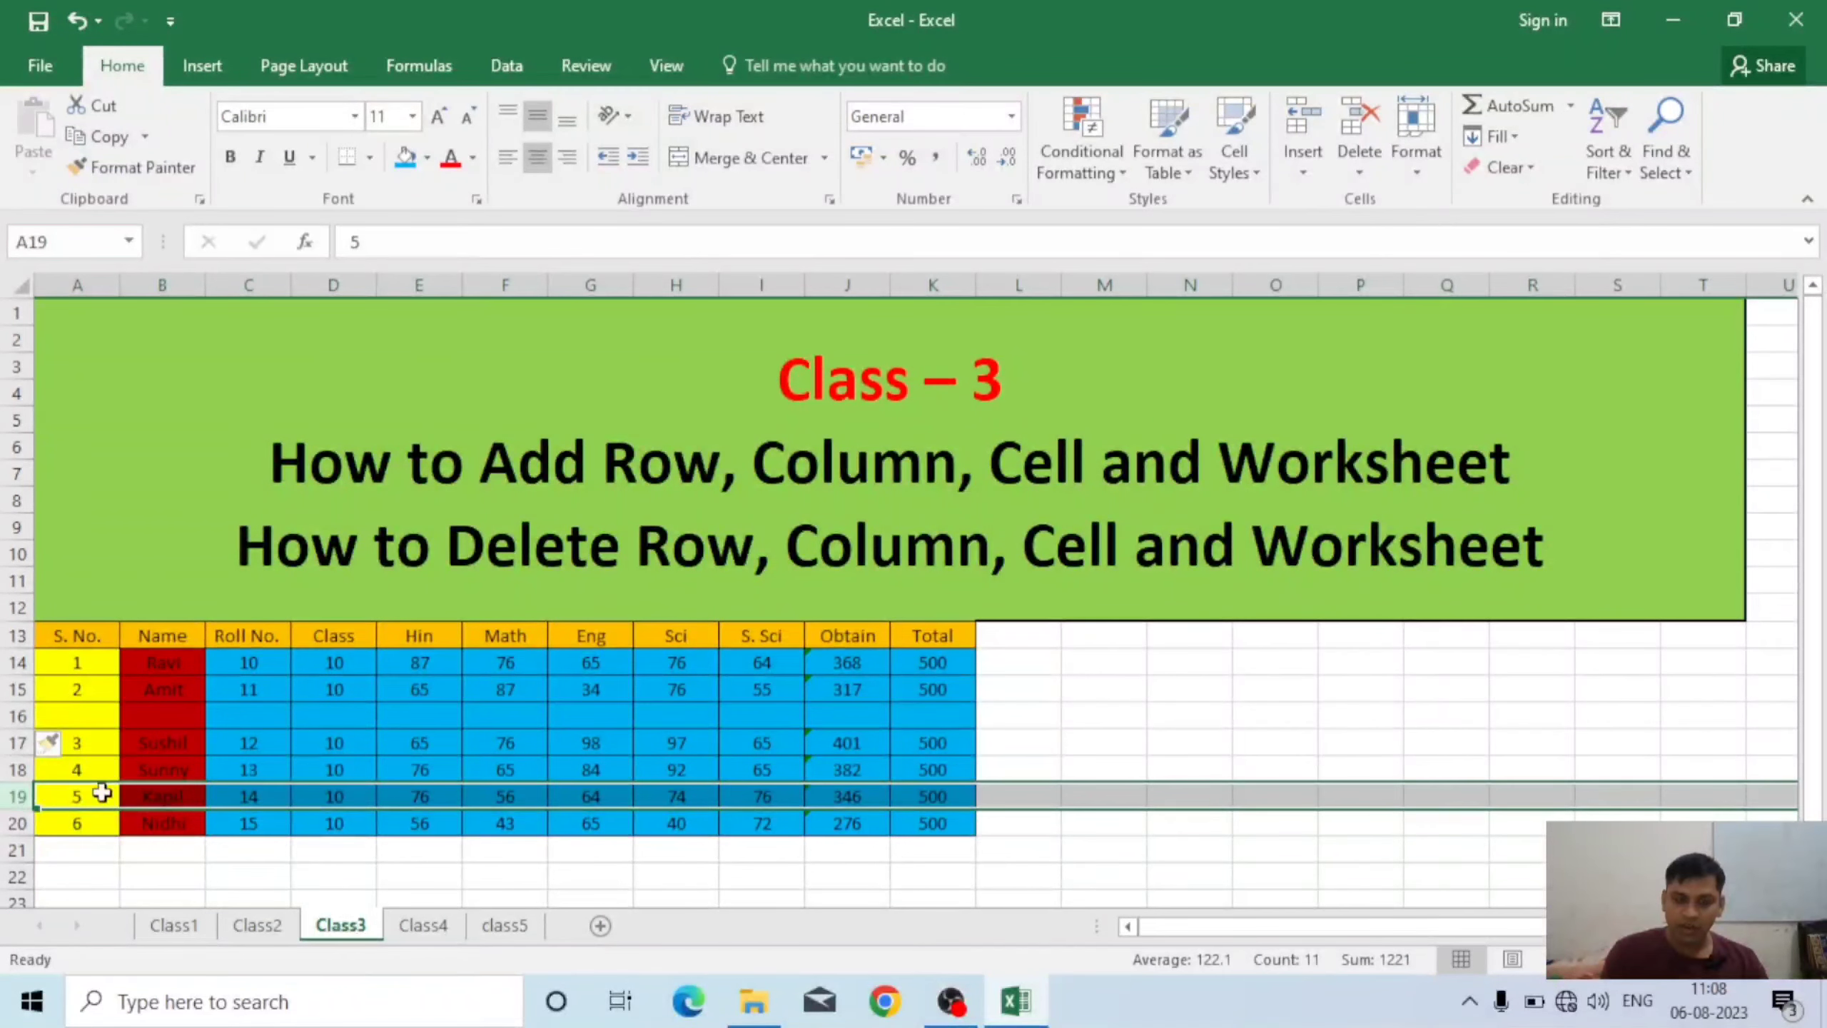
right_click(8, 795)
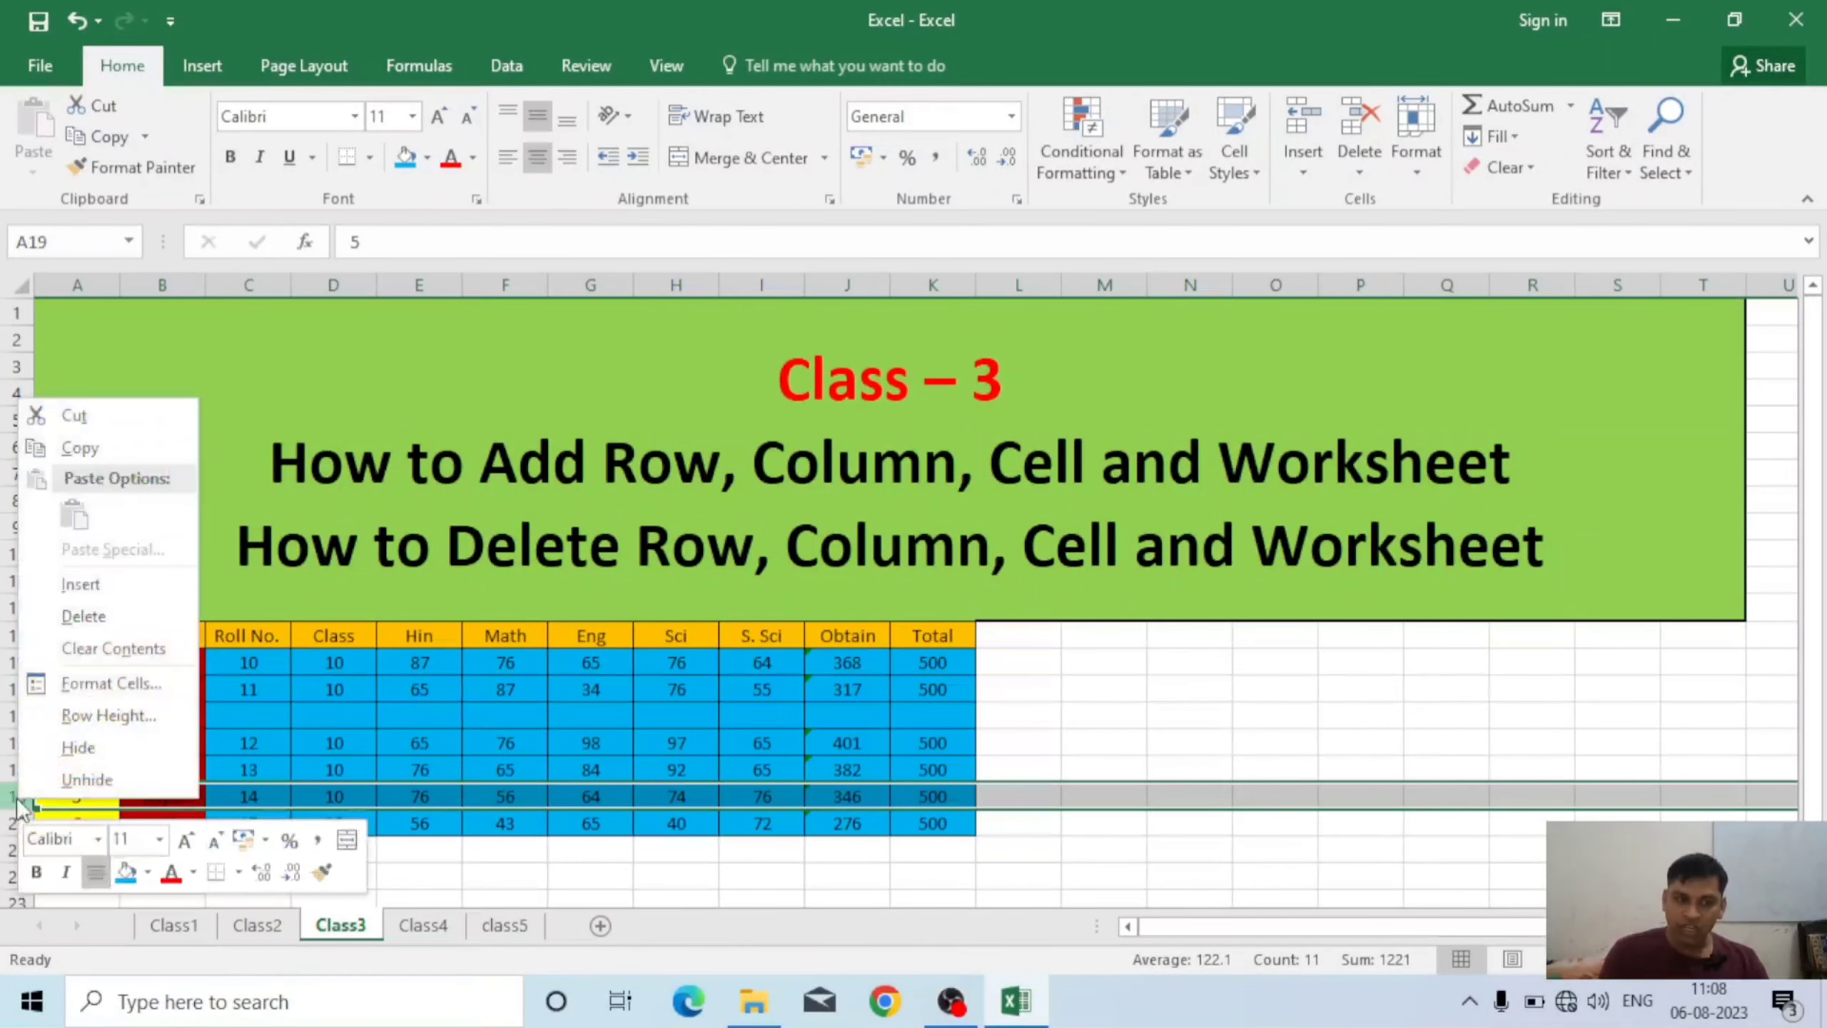
click(80, 585)
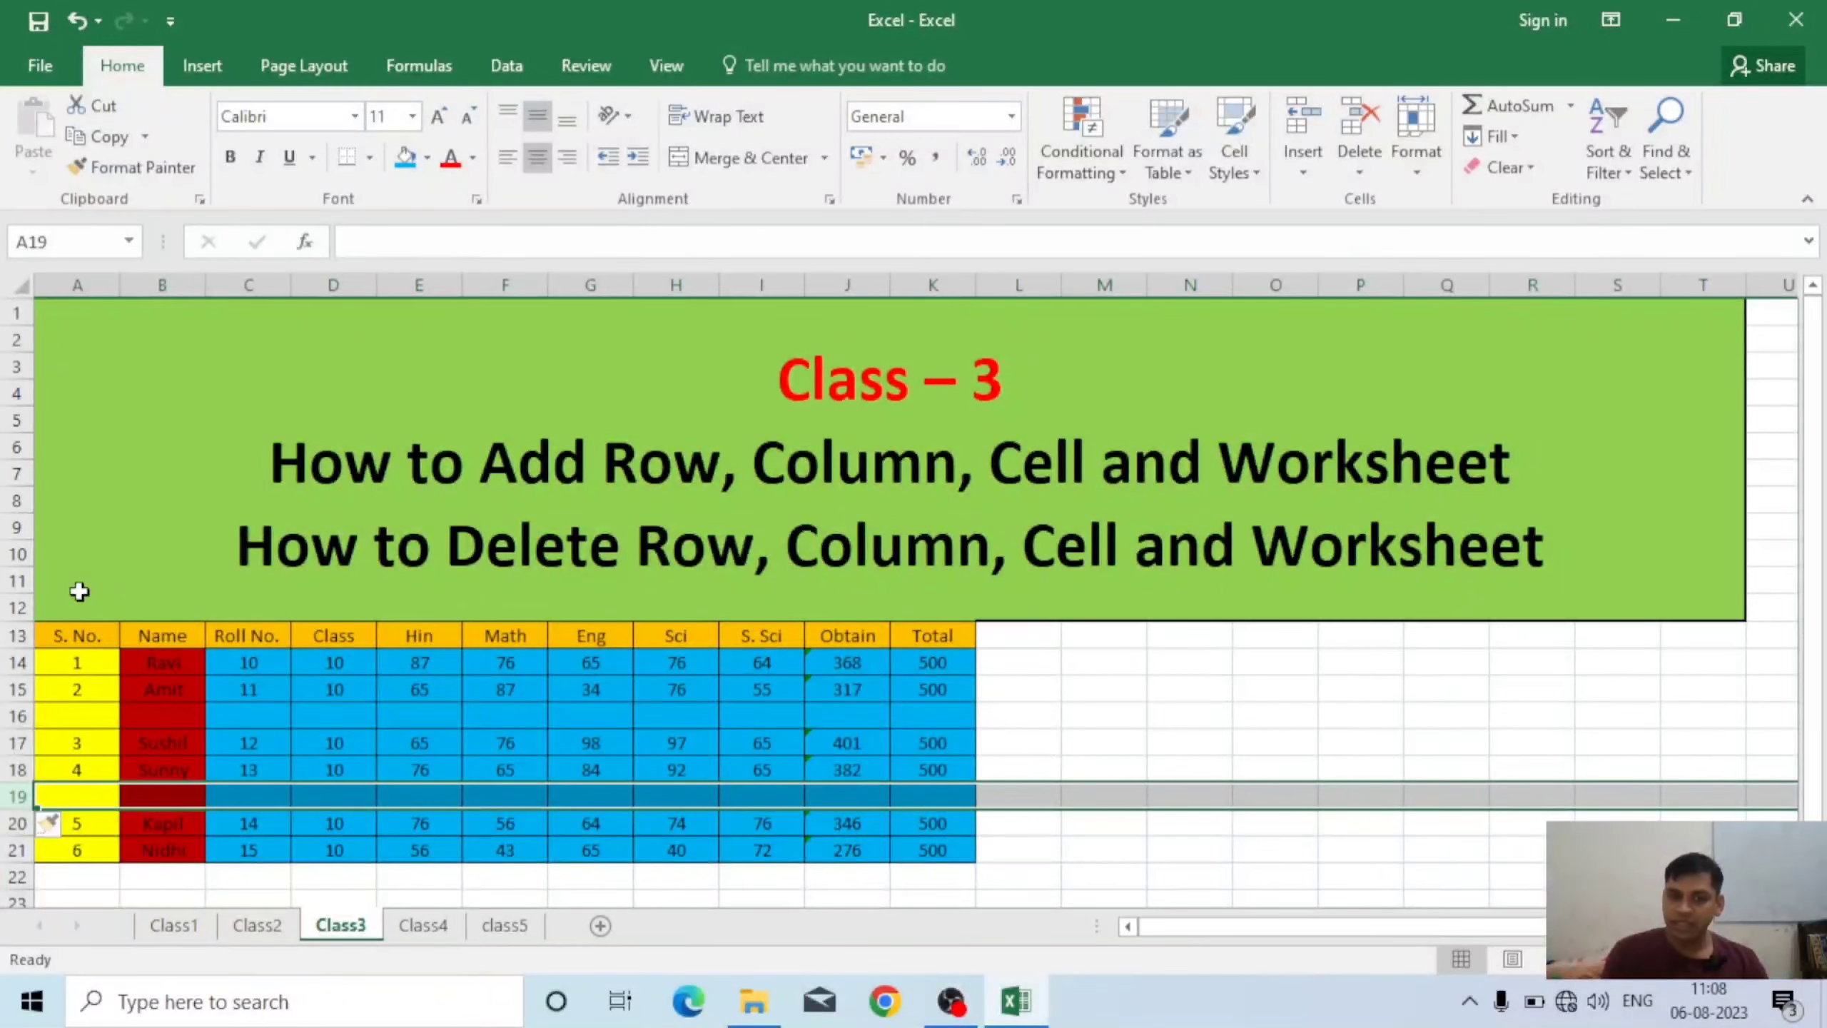
click(22, 717)
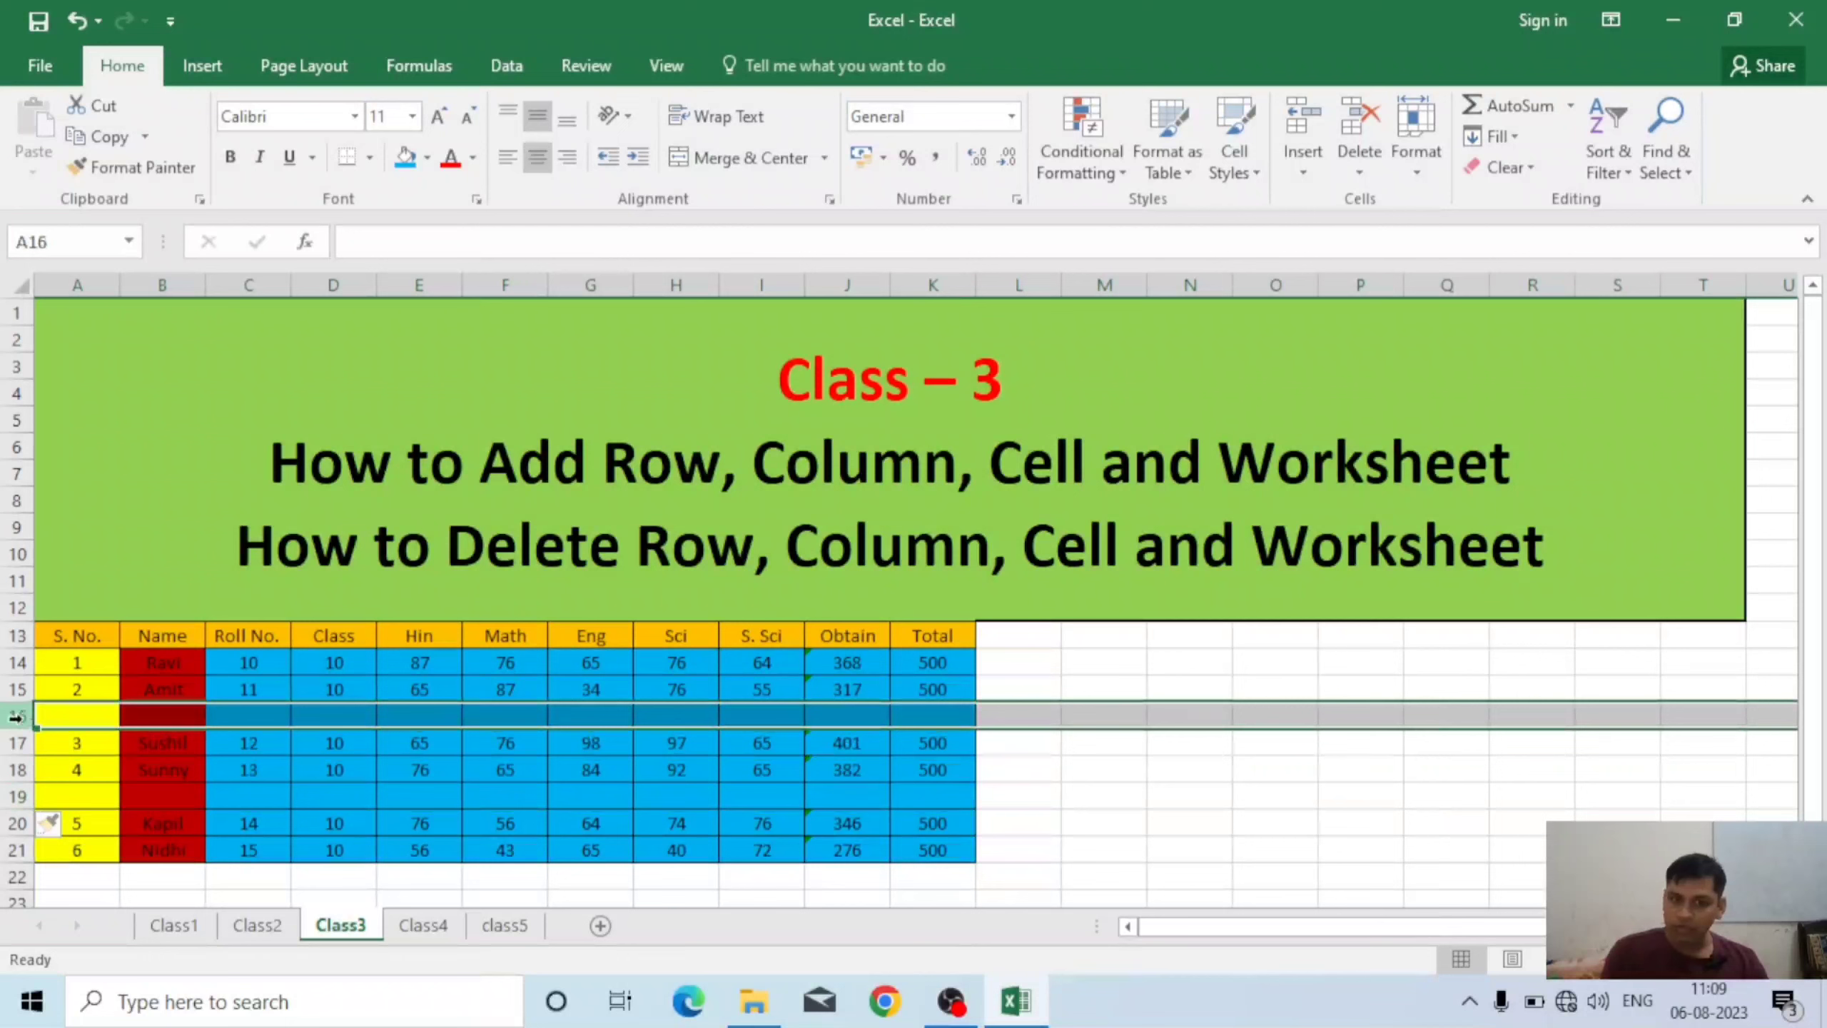
click(16, 796)
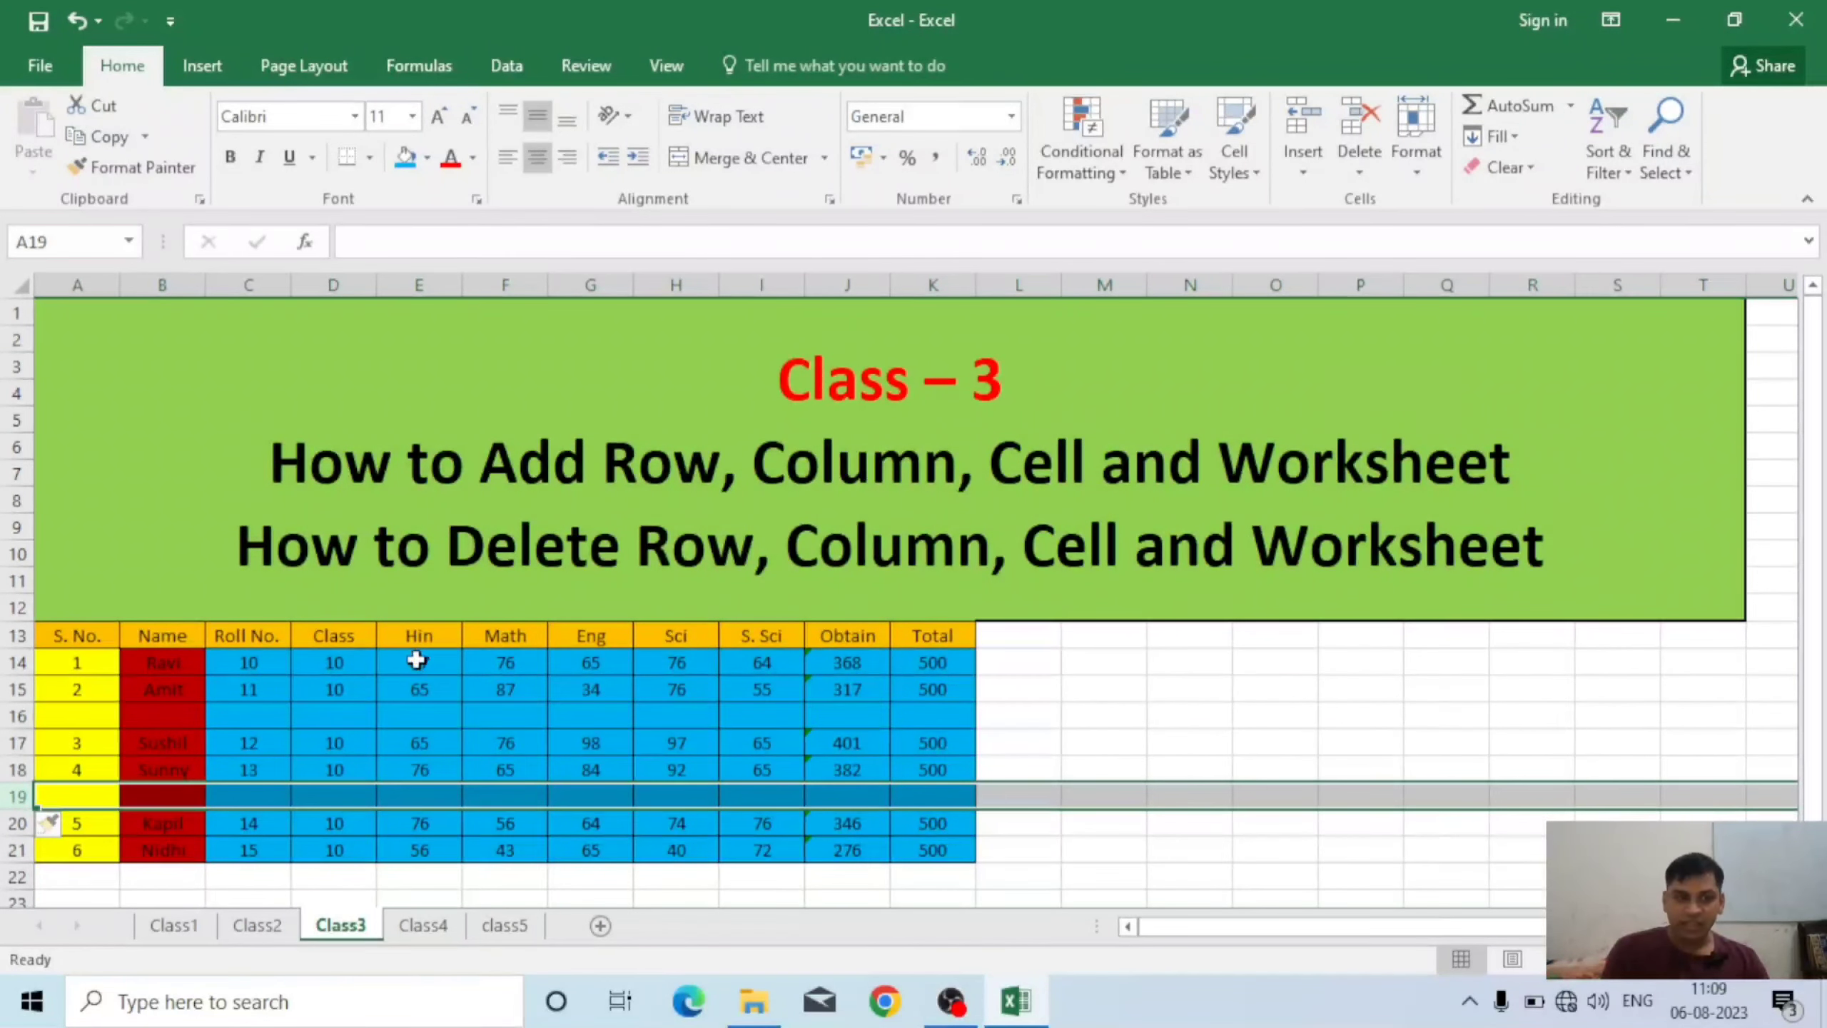
- Insert a blank sheet column at column D, between the Roll No. and Class columns
click(255, 638)
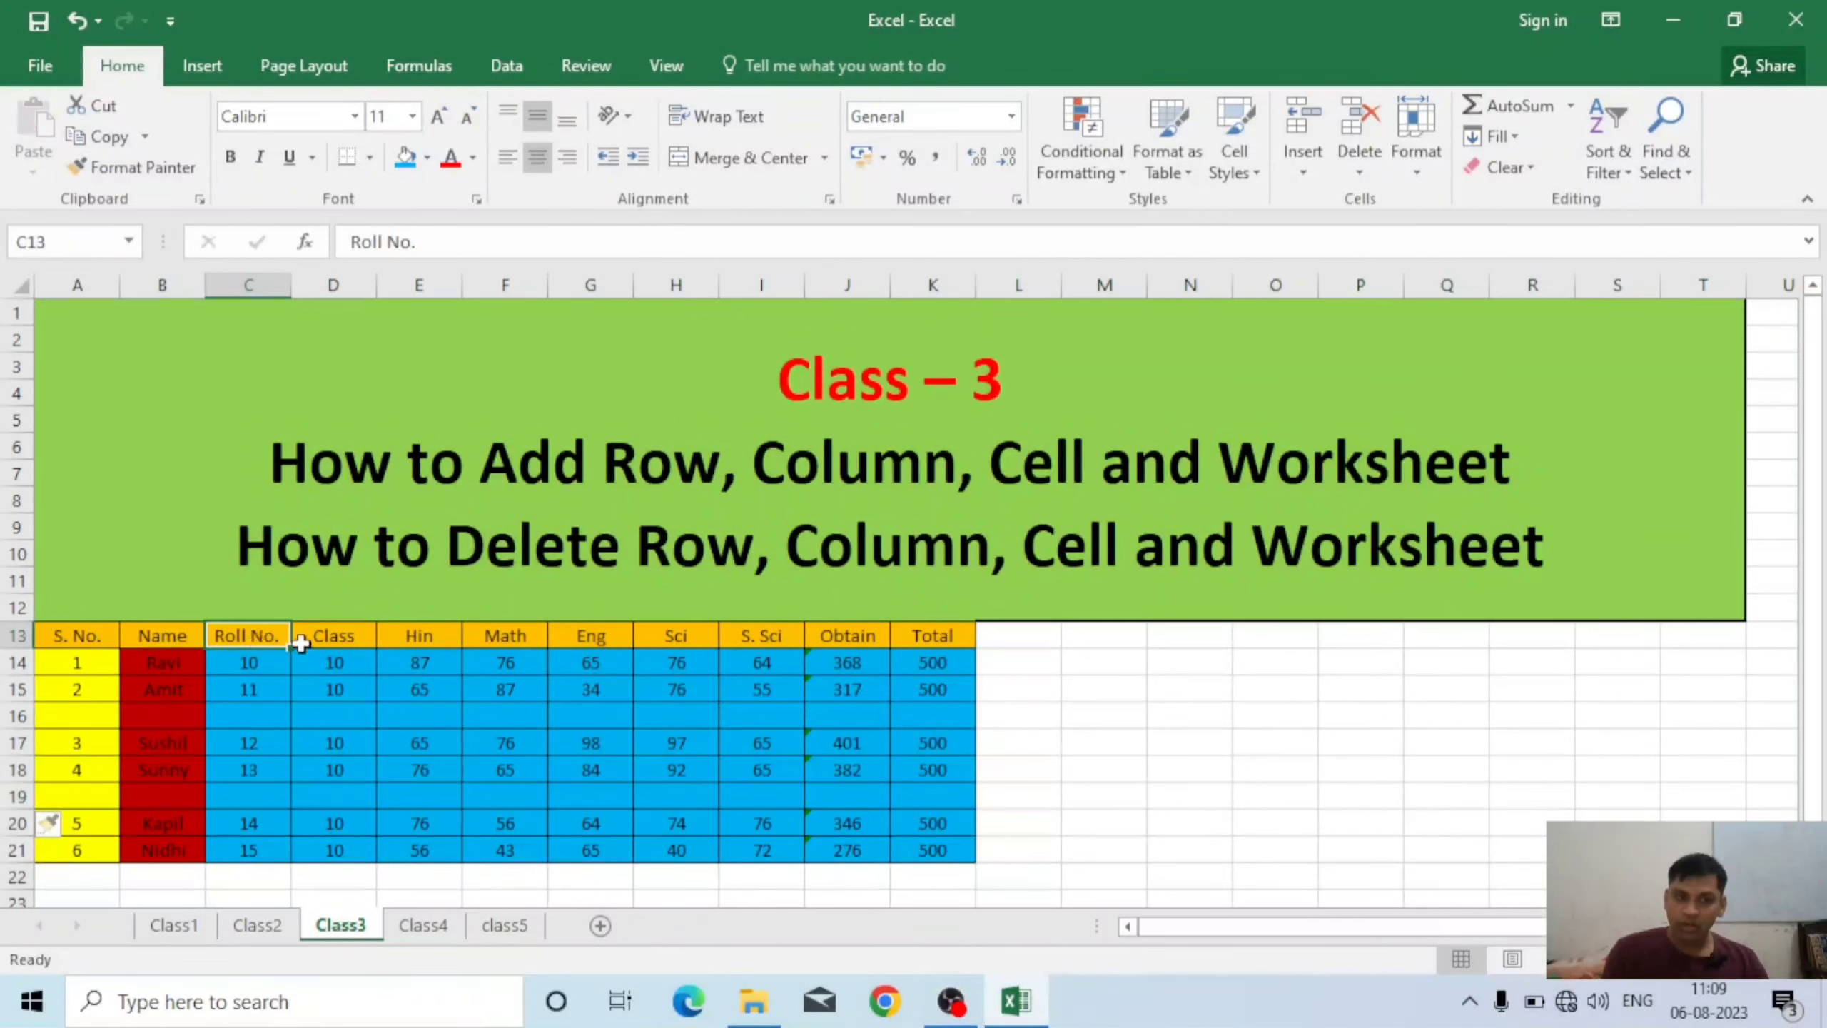
click(361, 631)
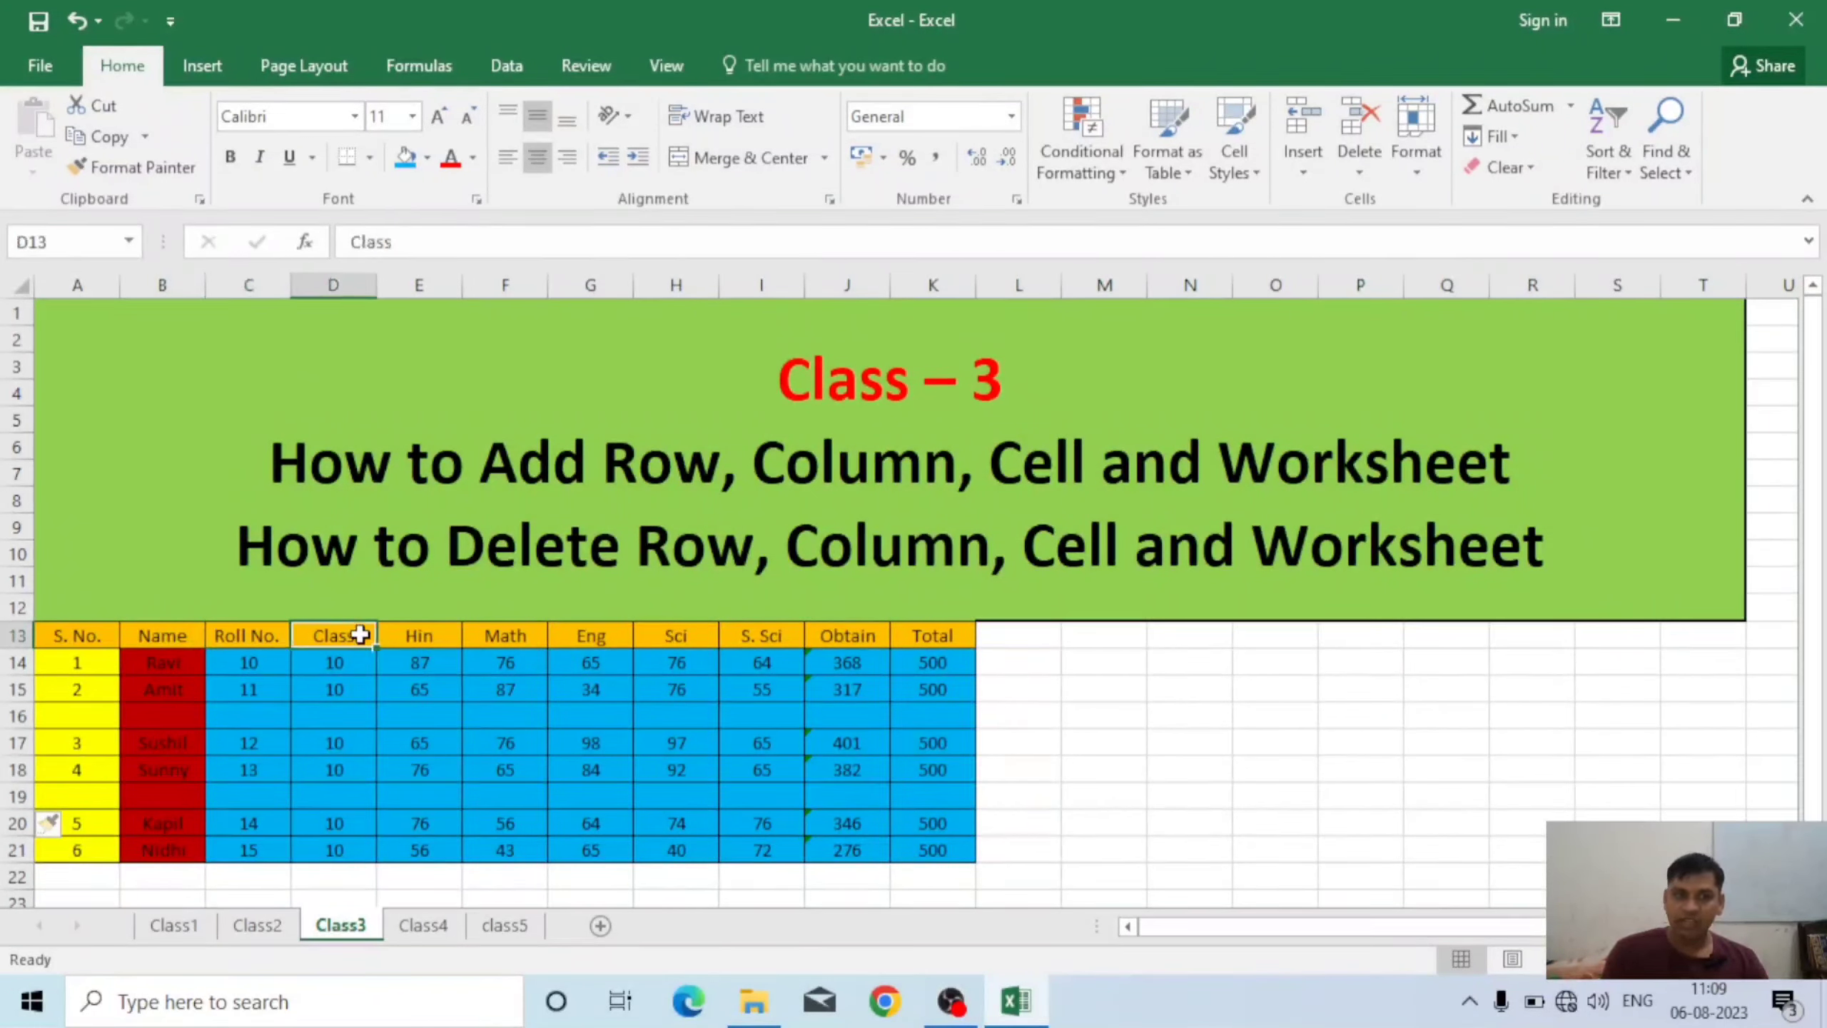
click(252, 639)
click(323, 636)
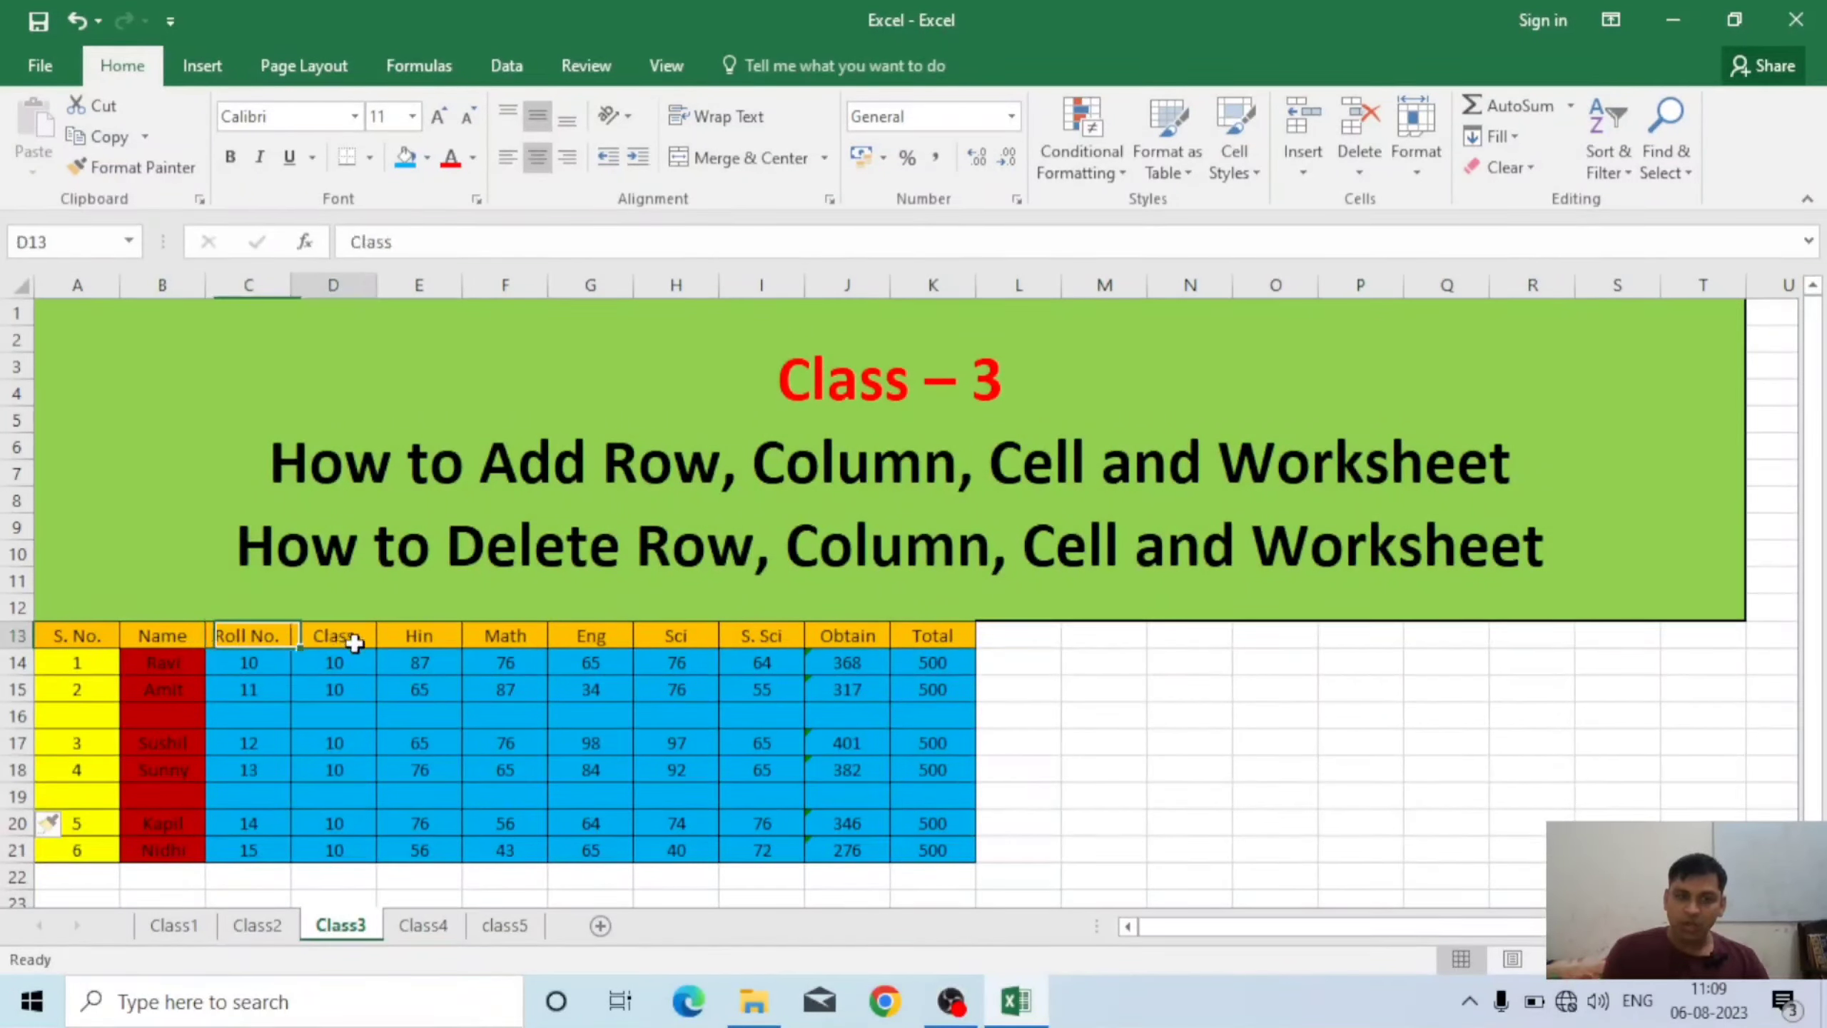
click(247, 640)
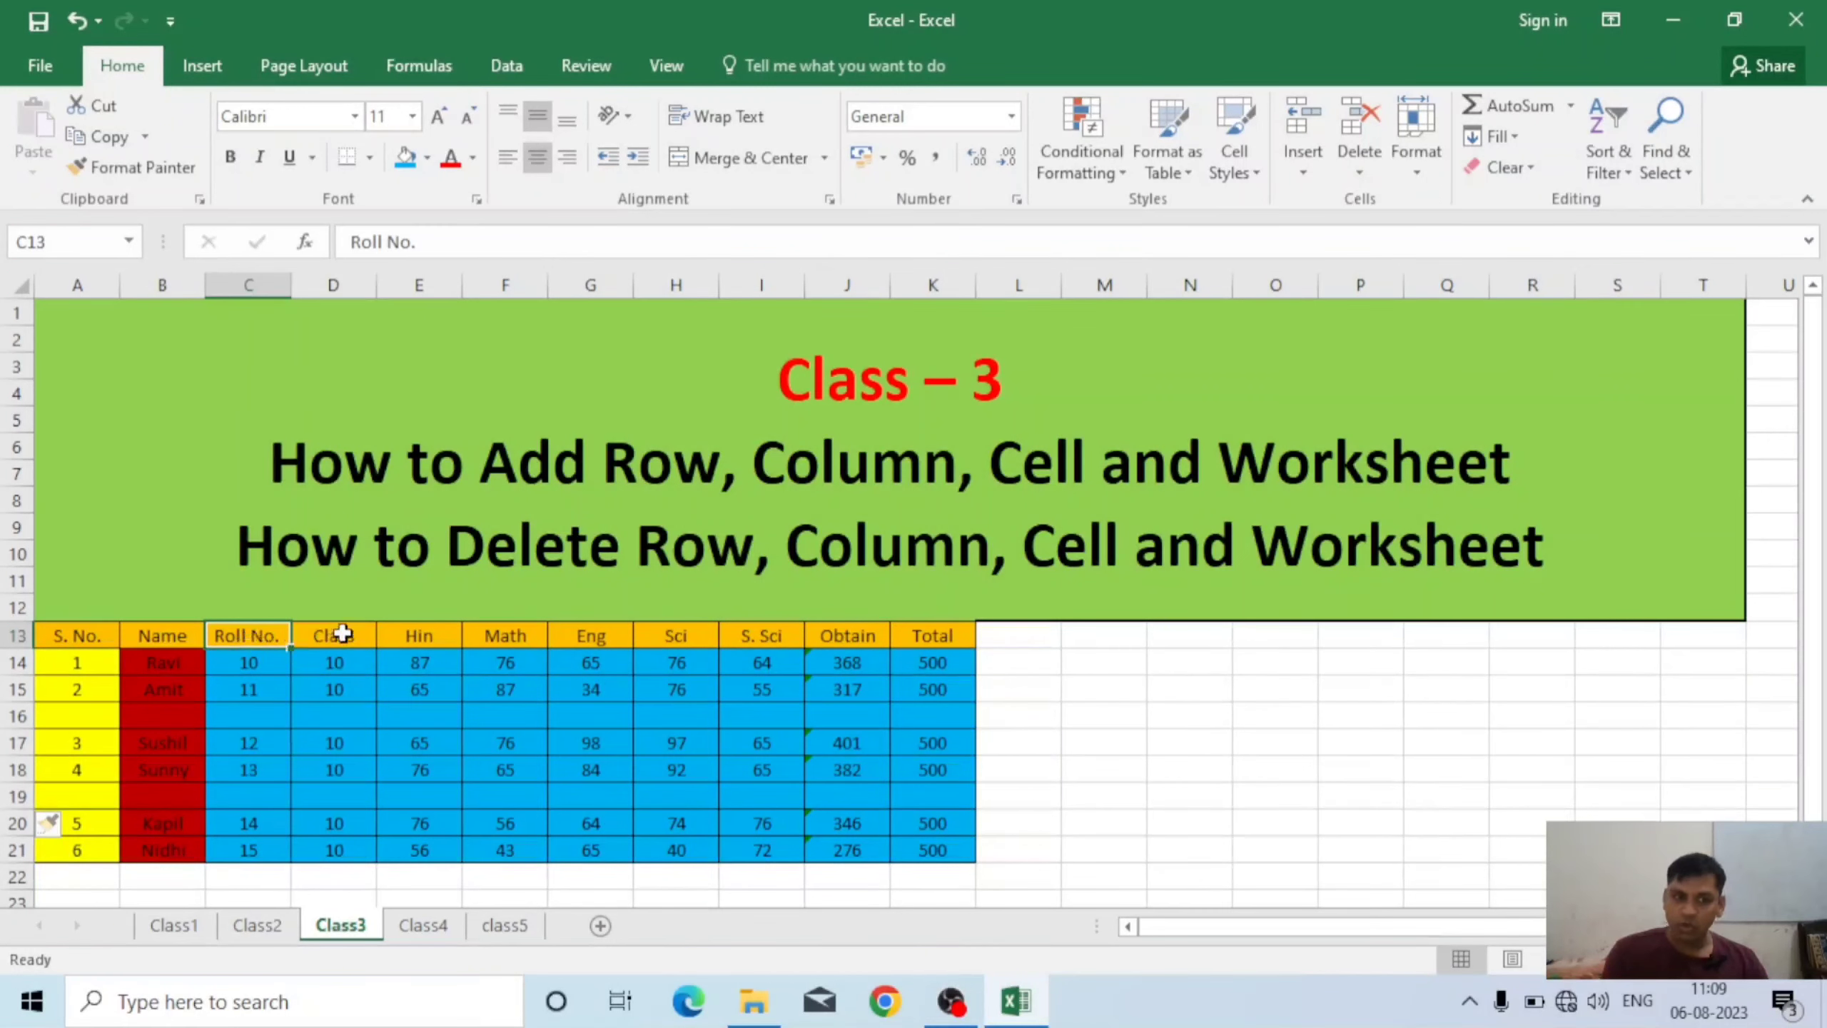
click(350, 633)
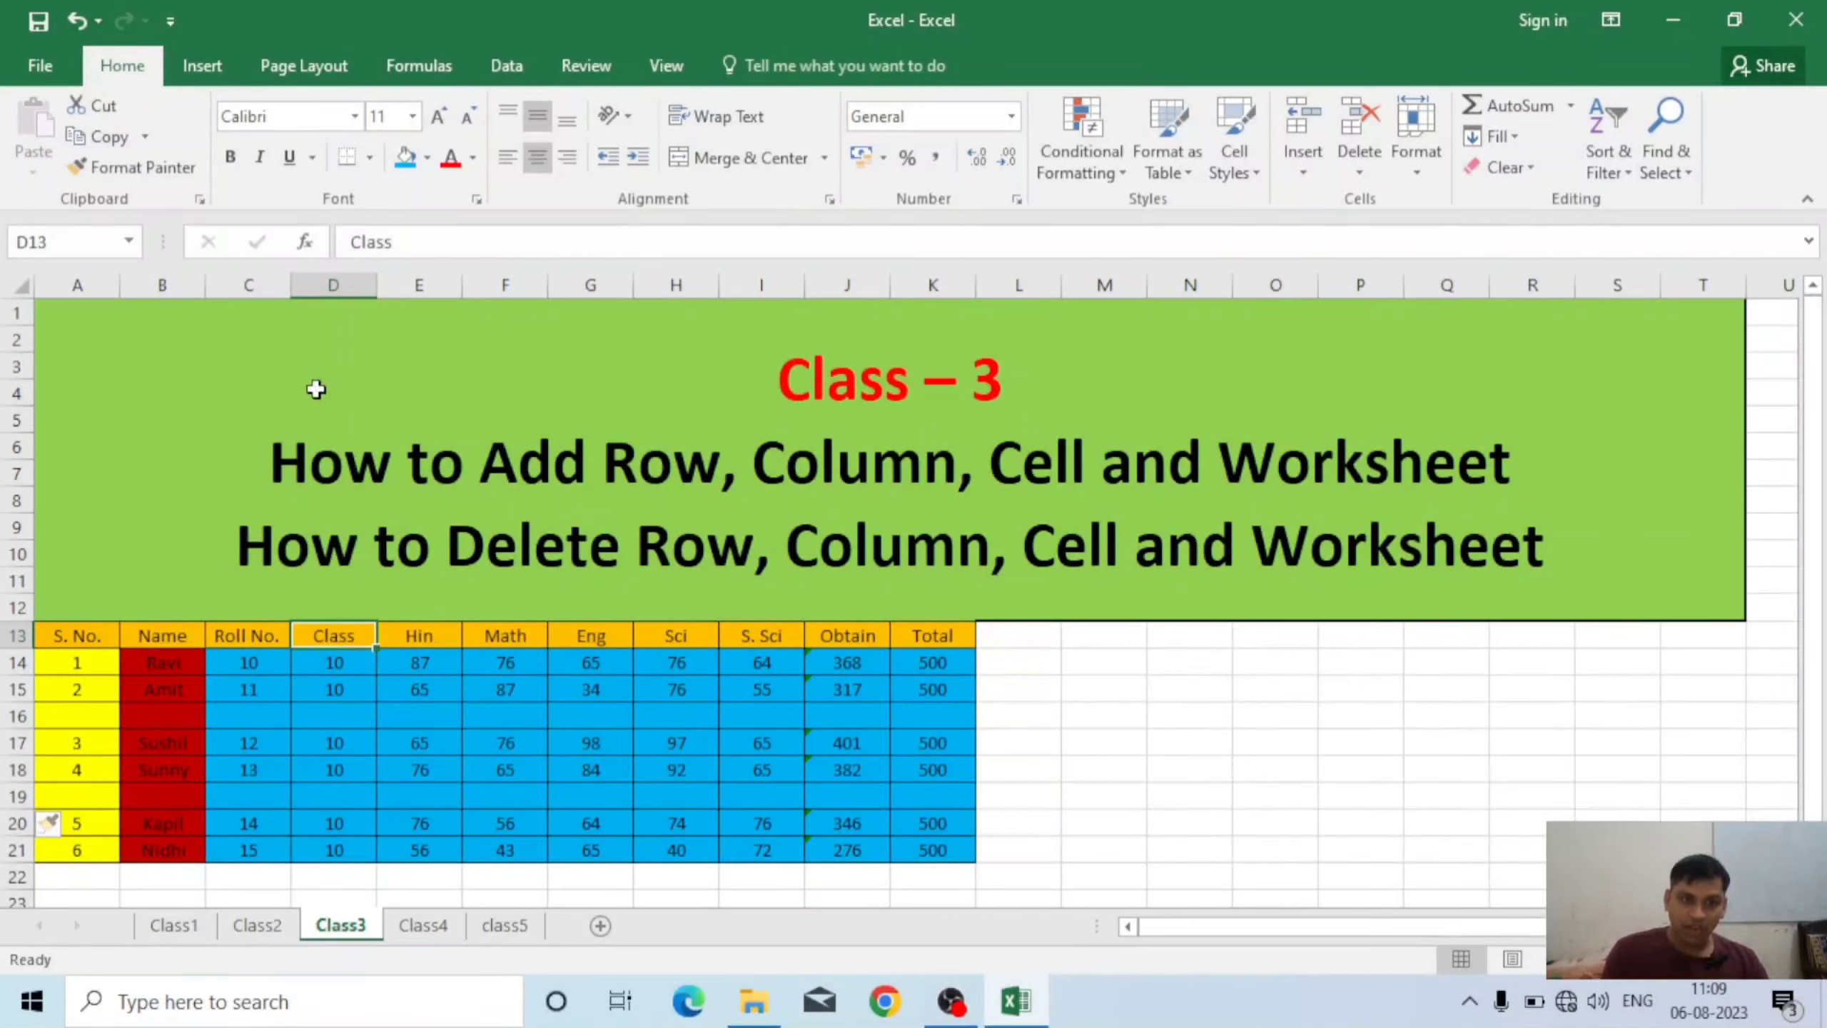
click(343, 279)
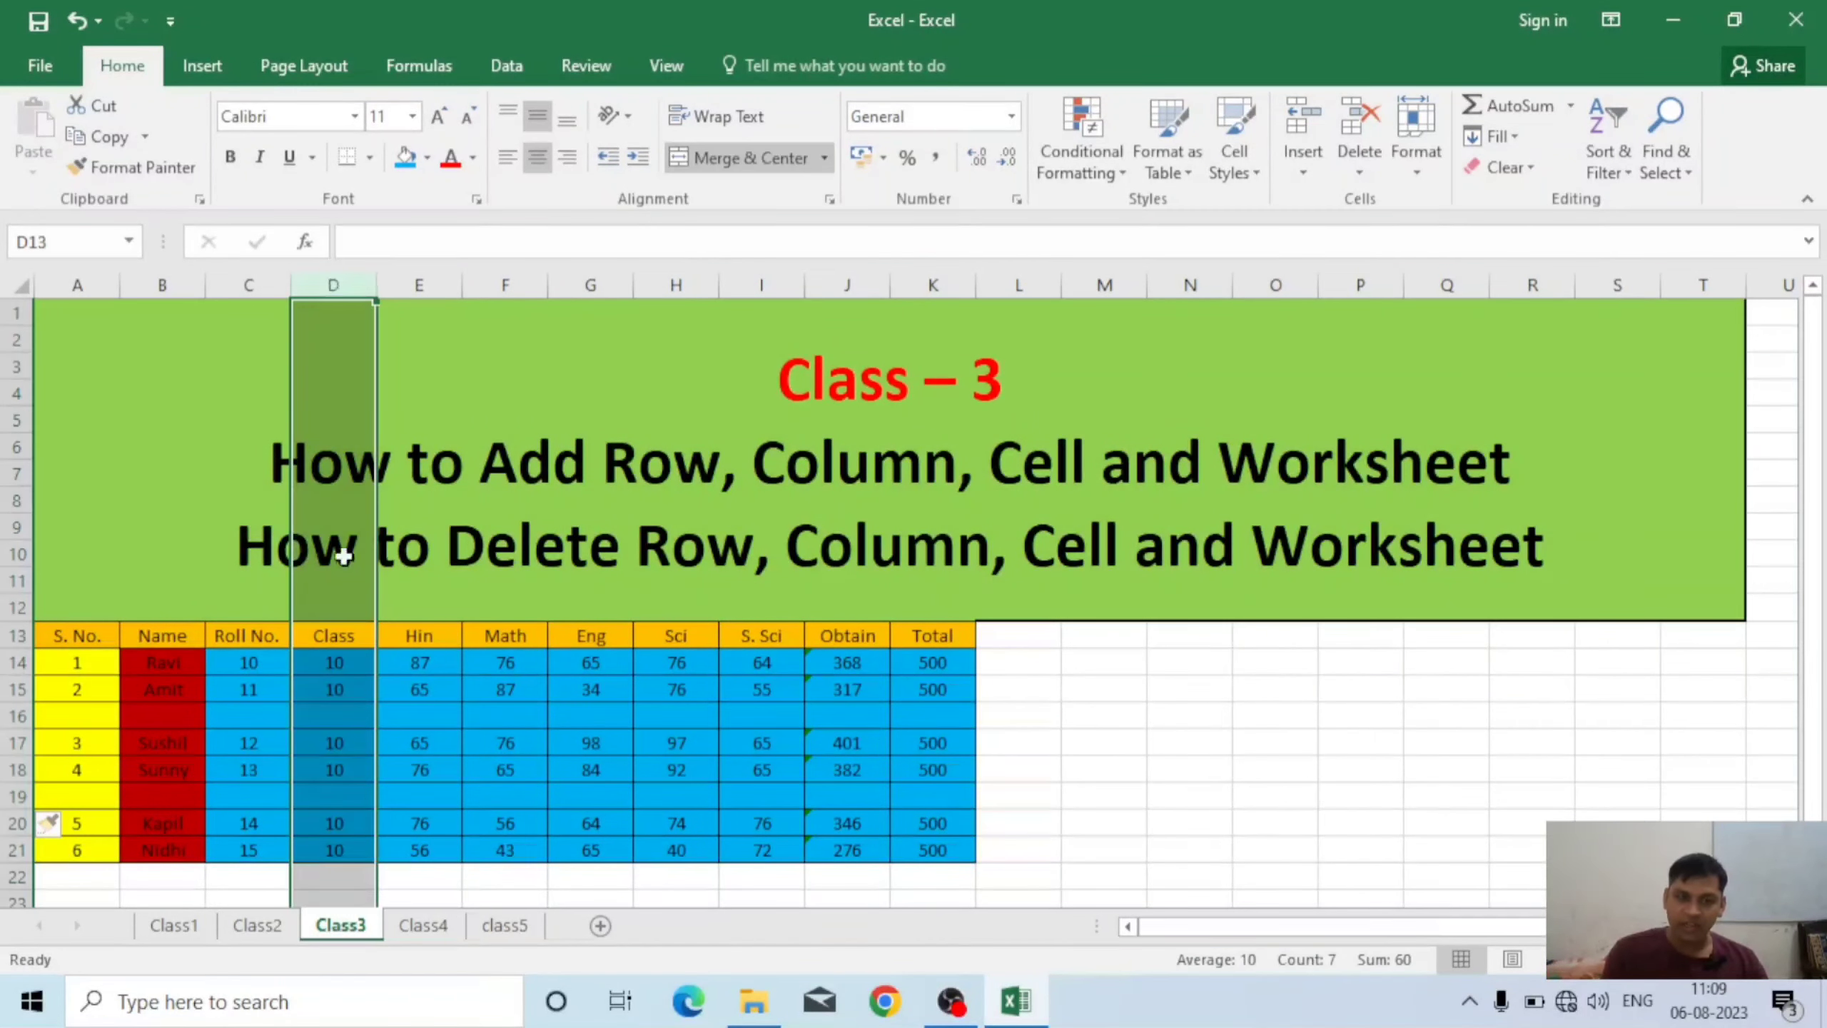
right_click(332, 286)
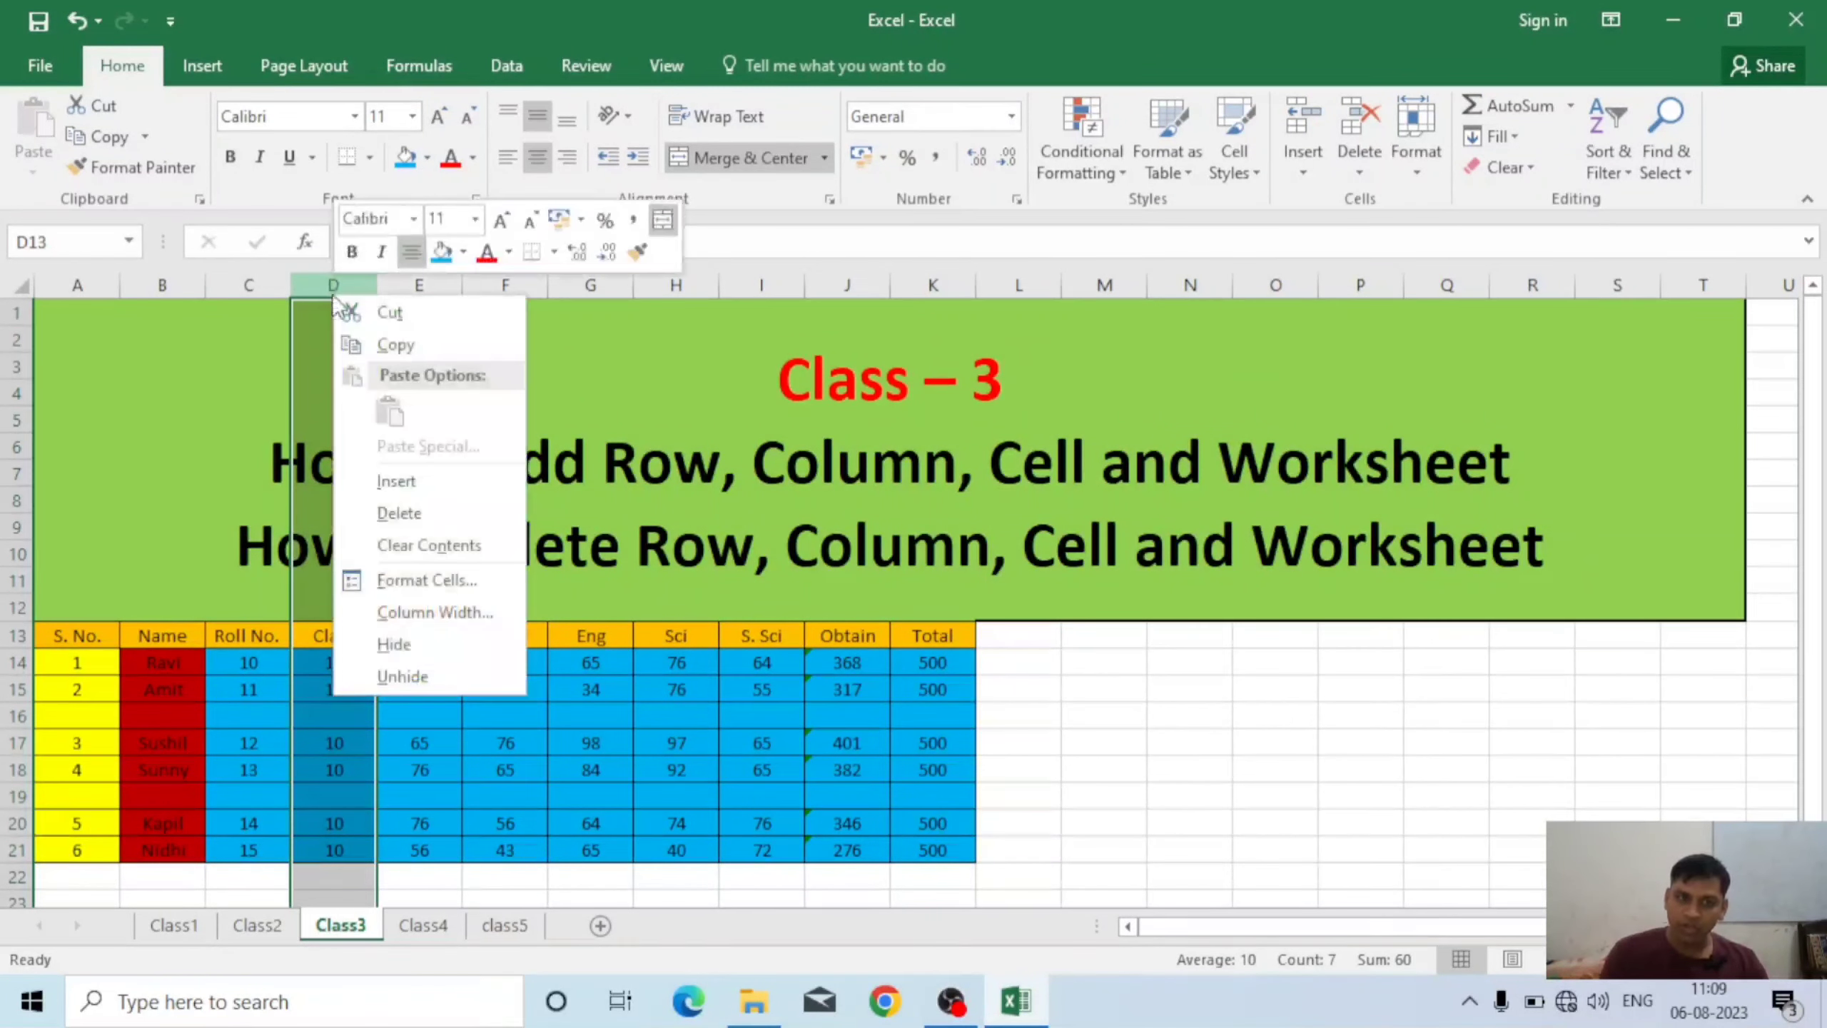
click(407, 482)
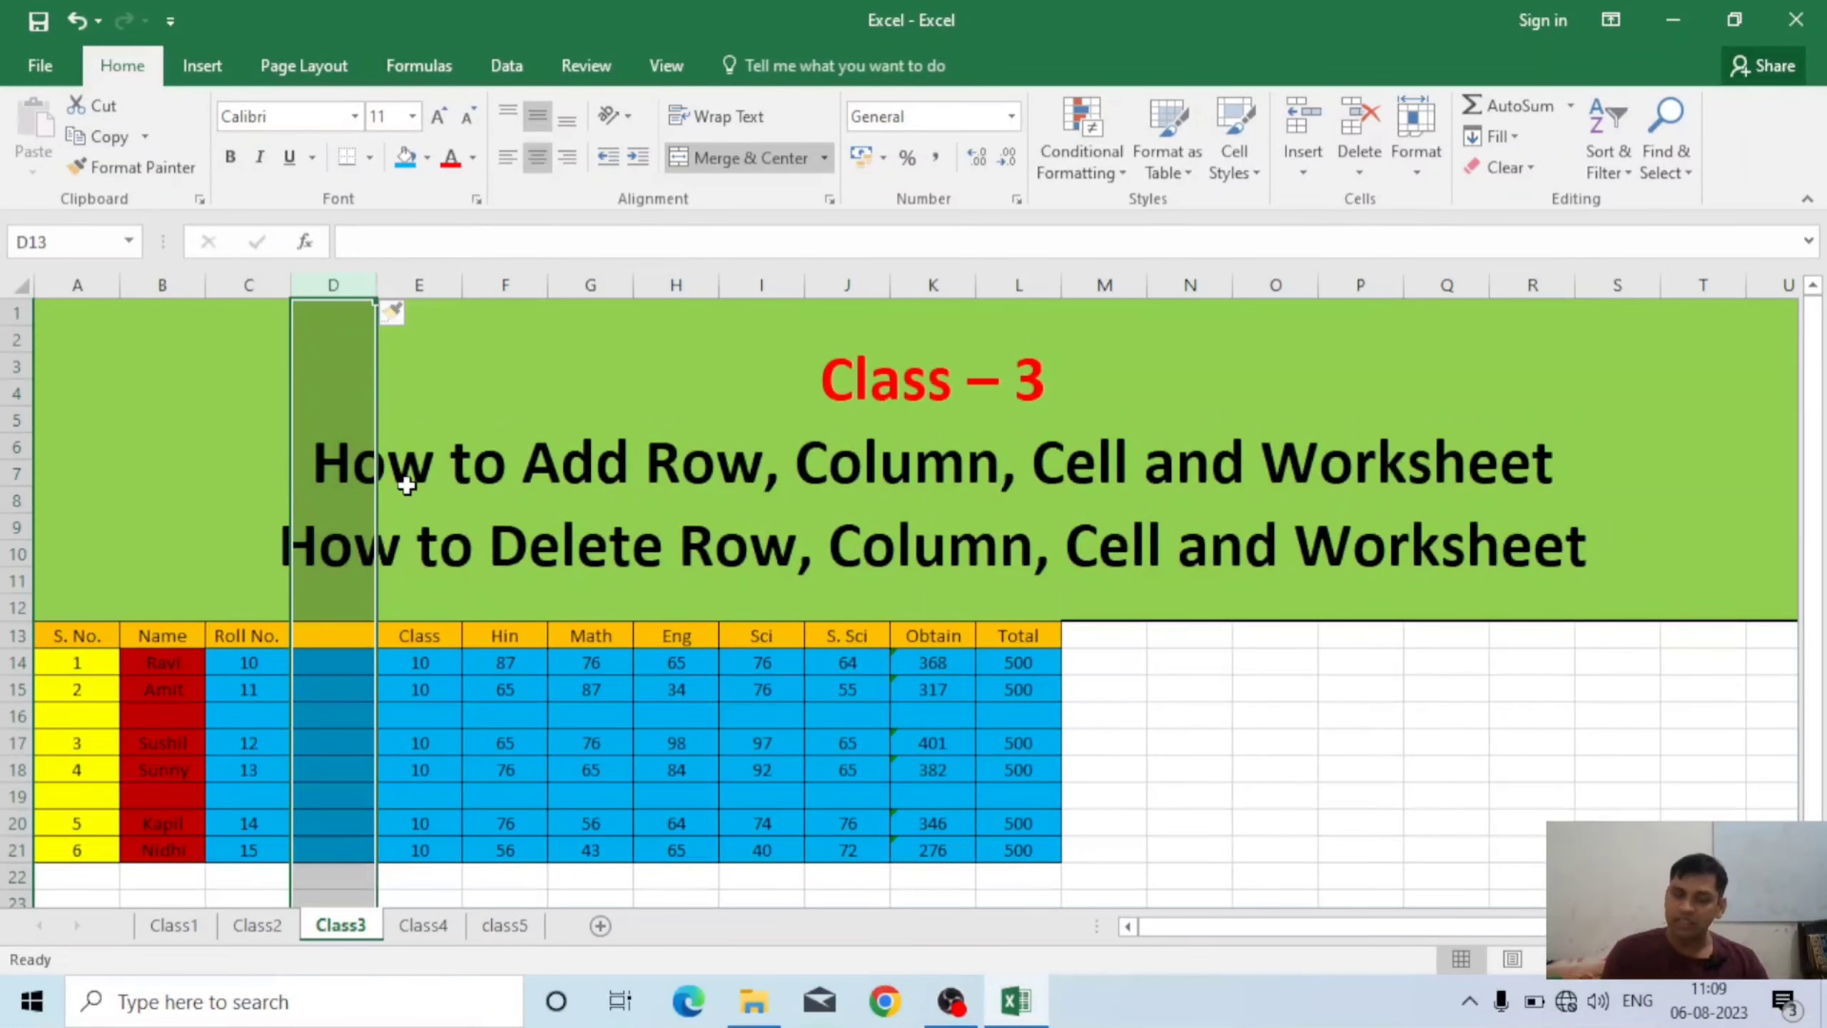
- Insert a blank sheet column at column I, between the Eng and Sci columns
click(767, 635)
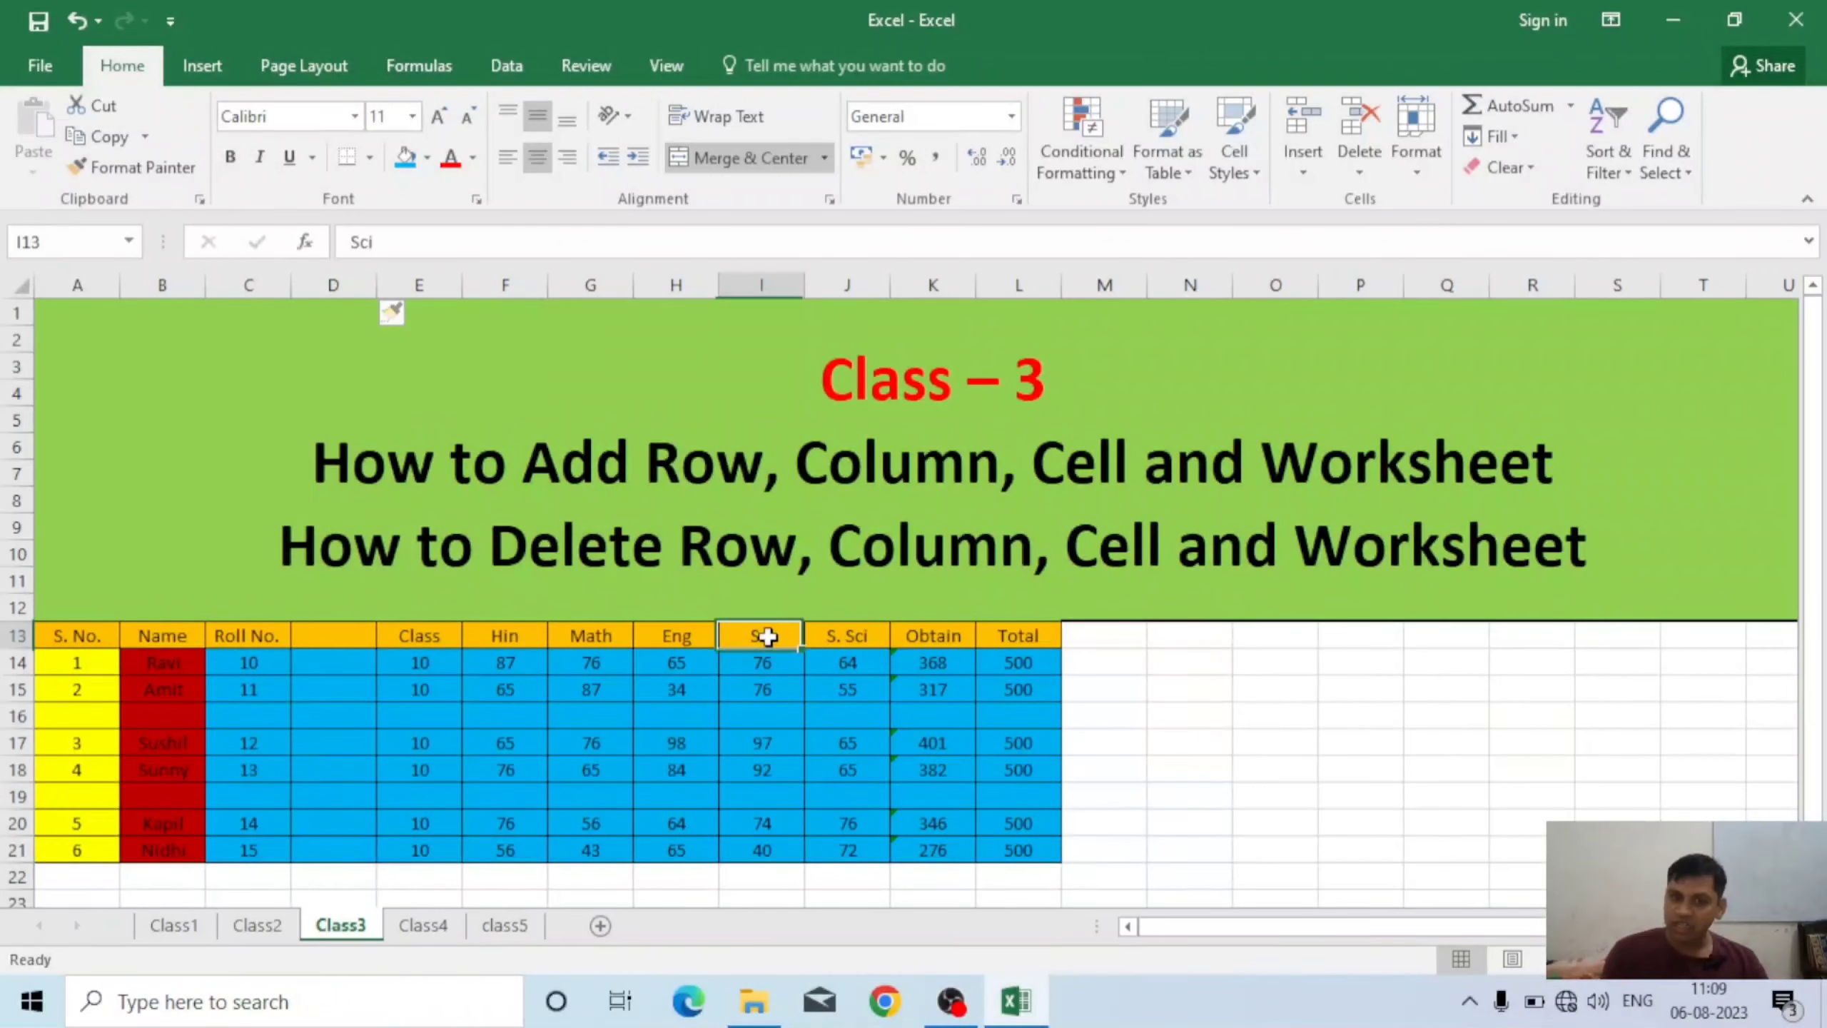
click(773, 275)
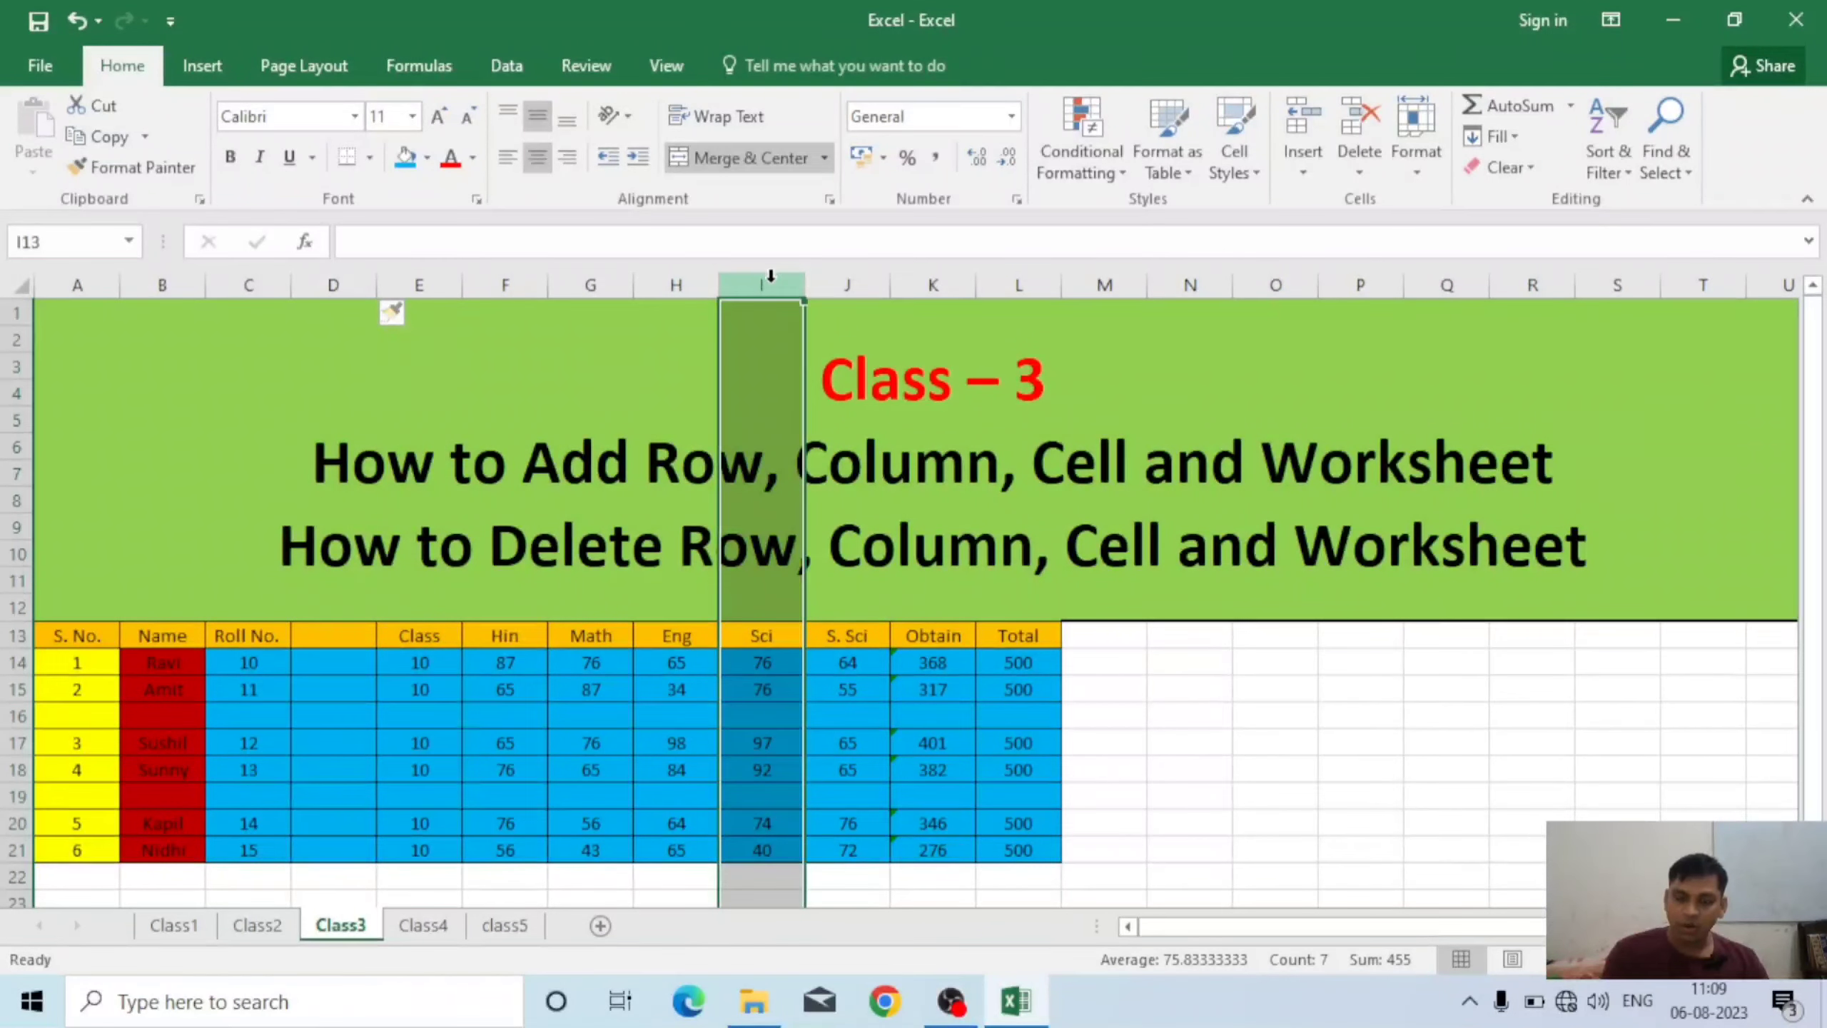
right_click(770, 276)
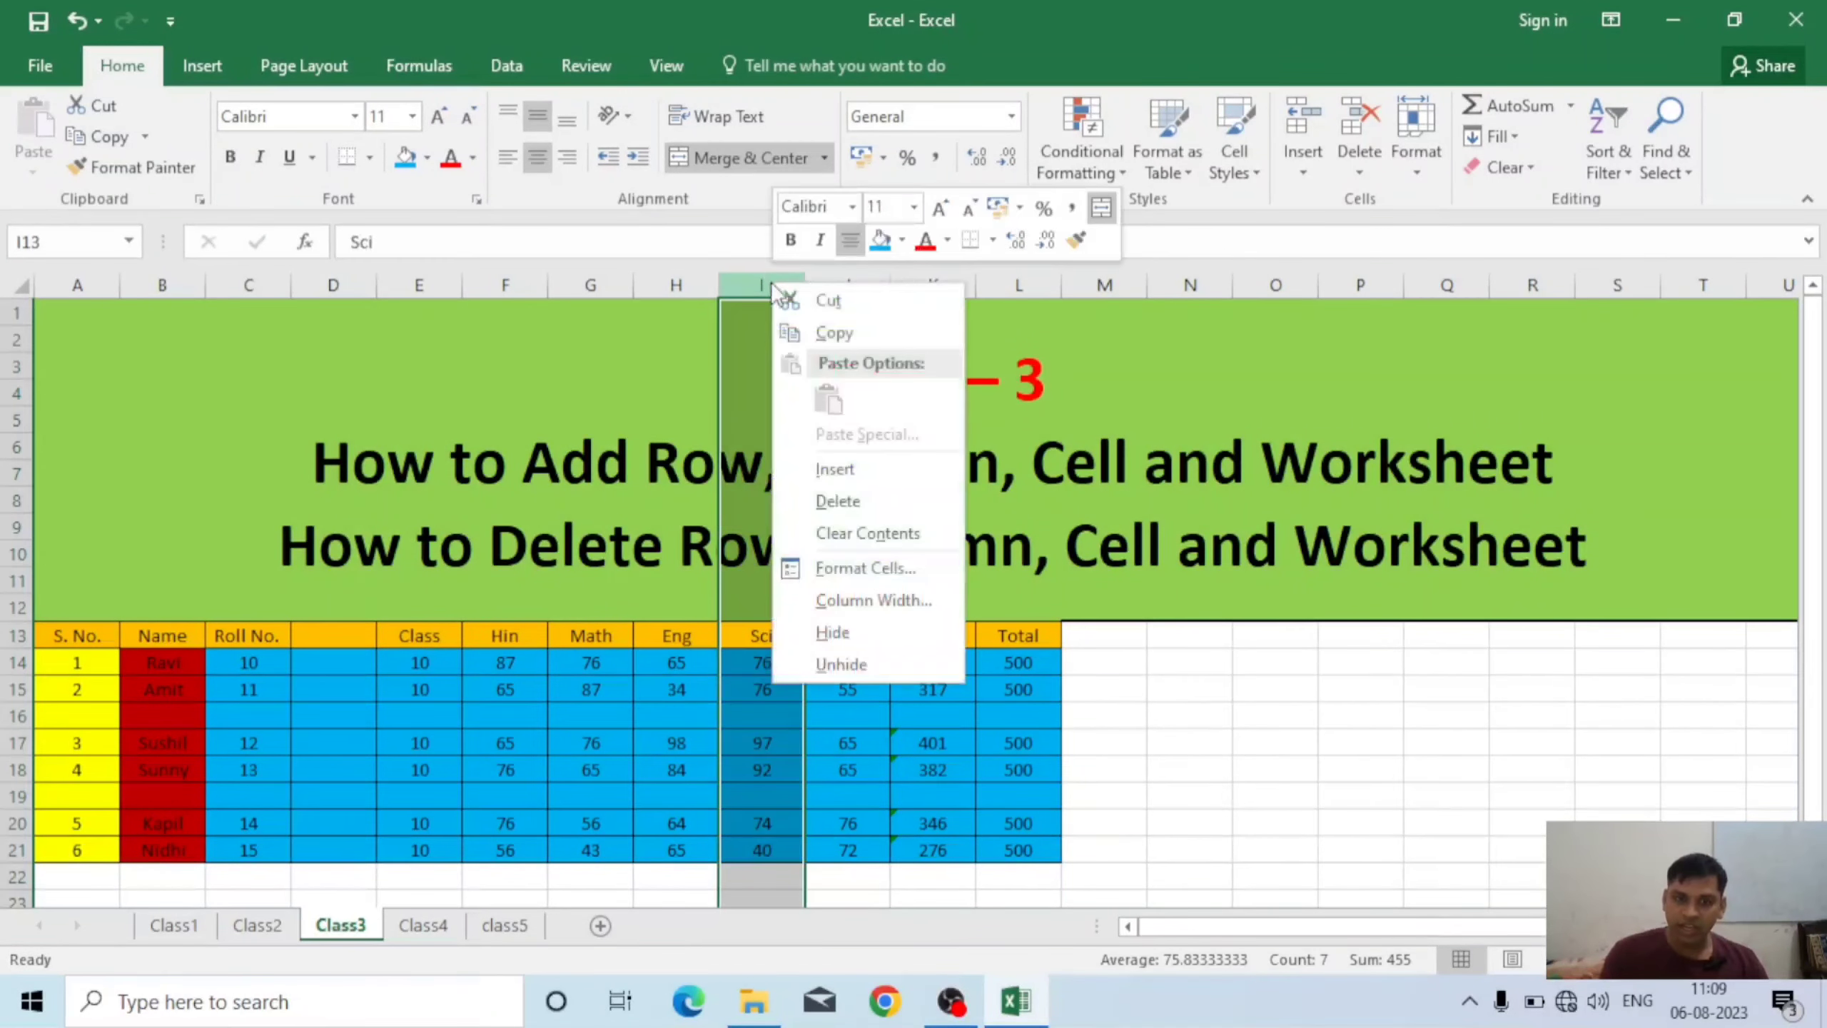
click(835, 469)
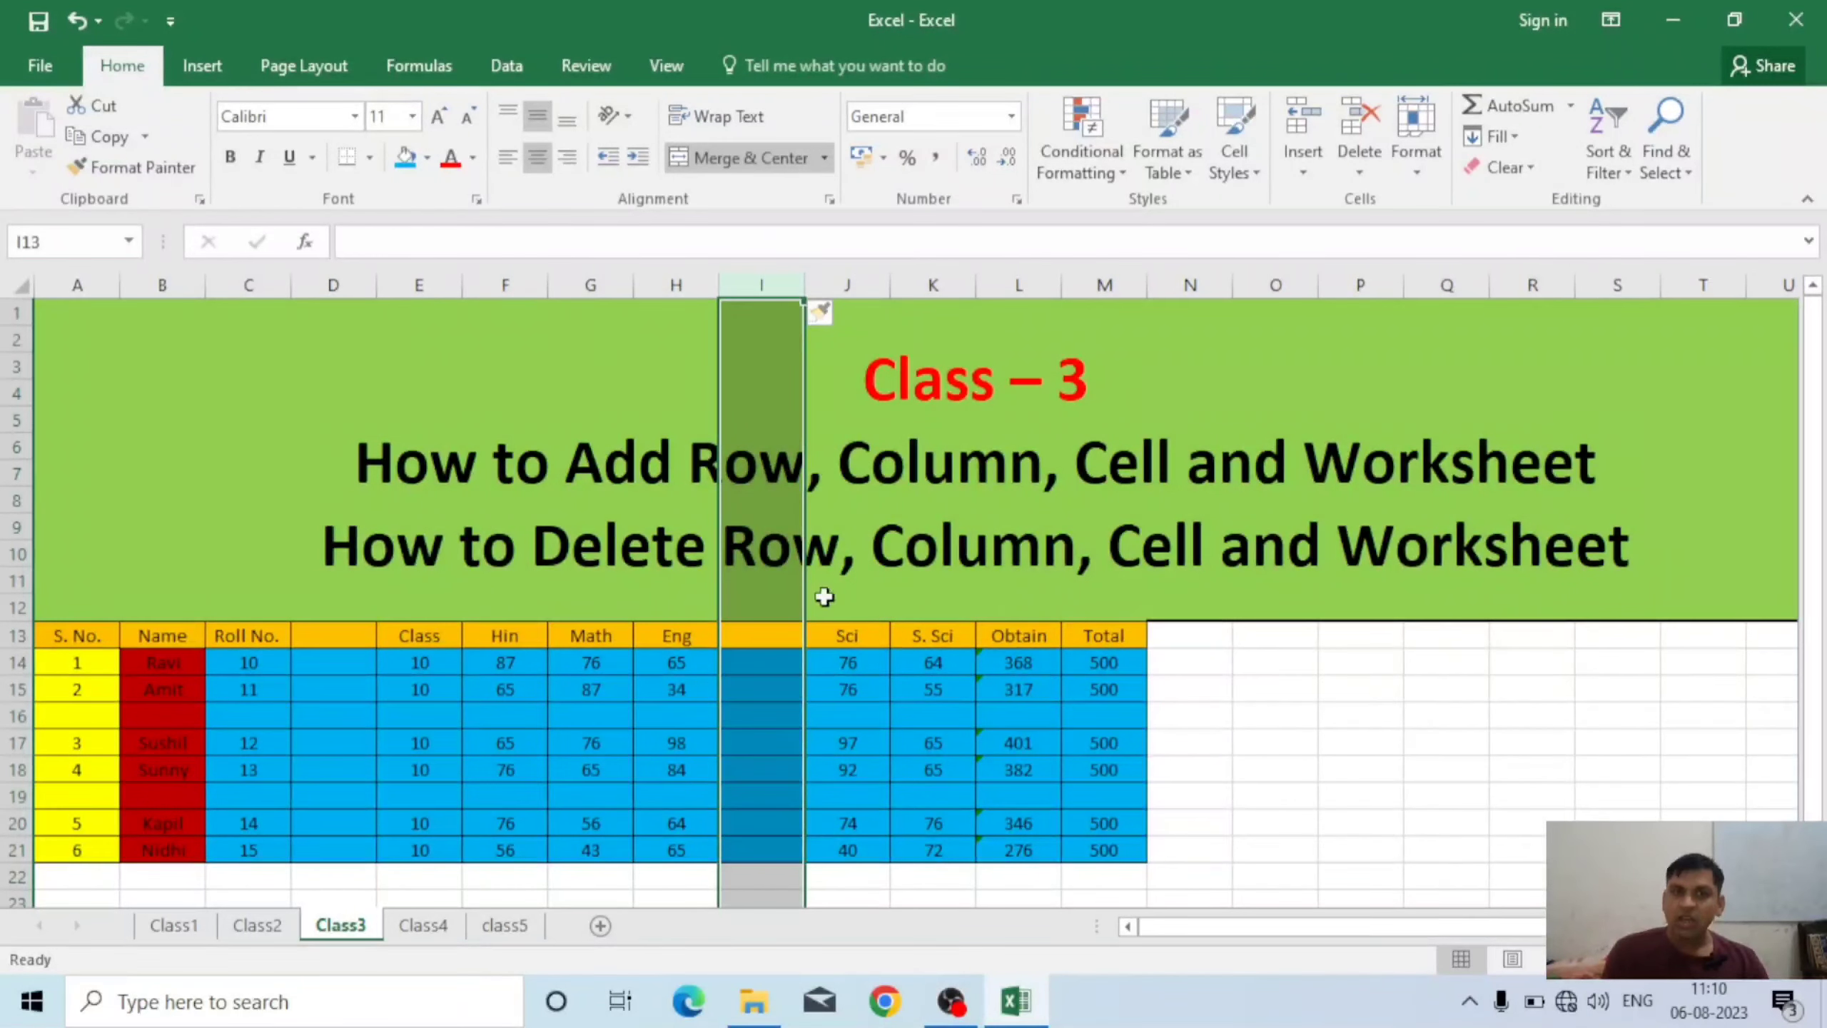
- Insert a blank sheet column at column G, between the Hin and Math columns
click(773, 802)
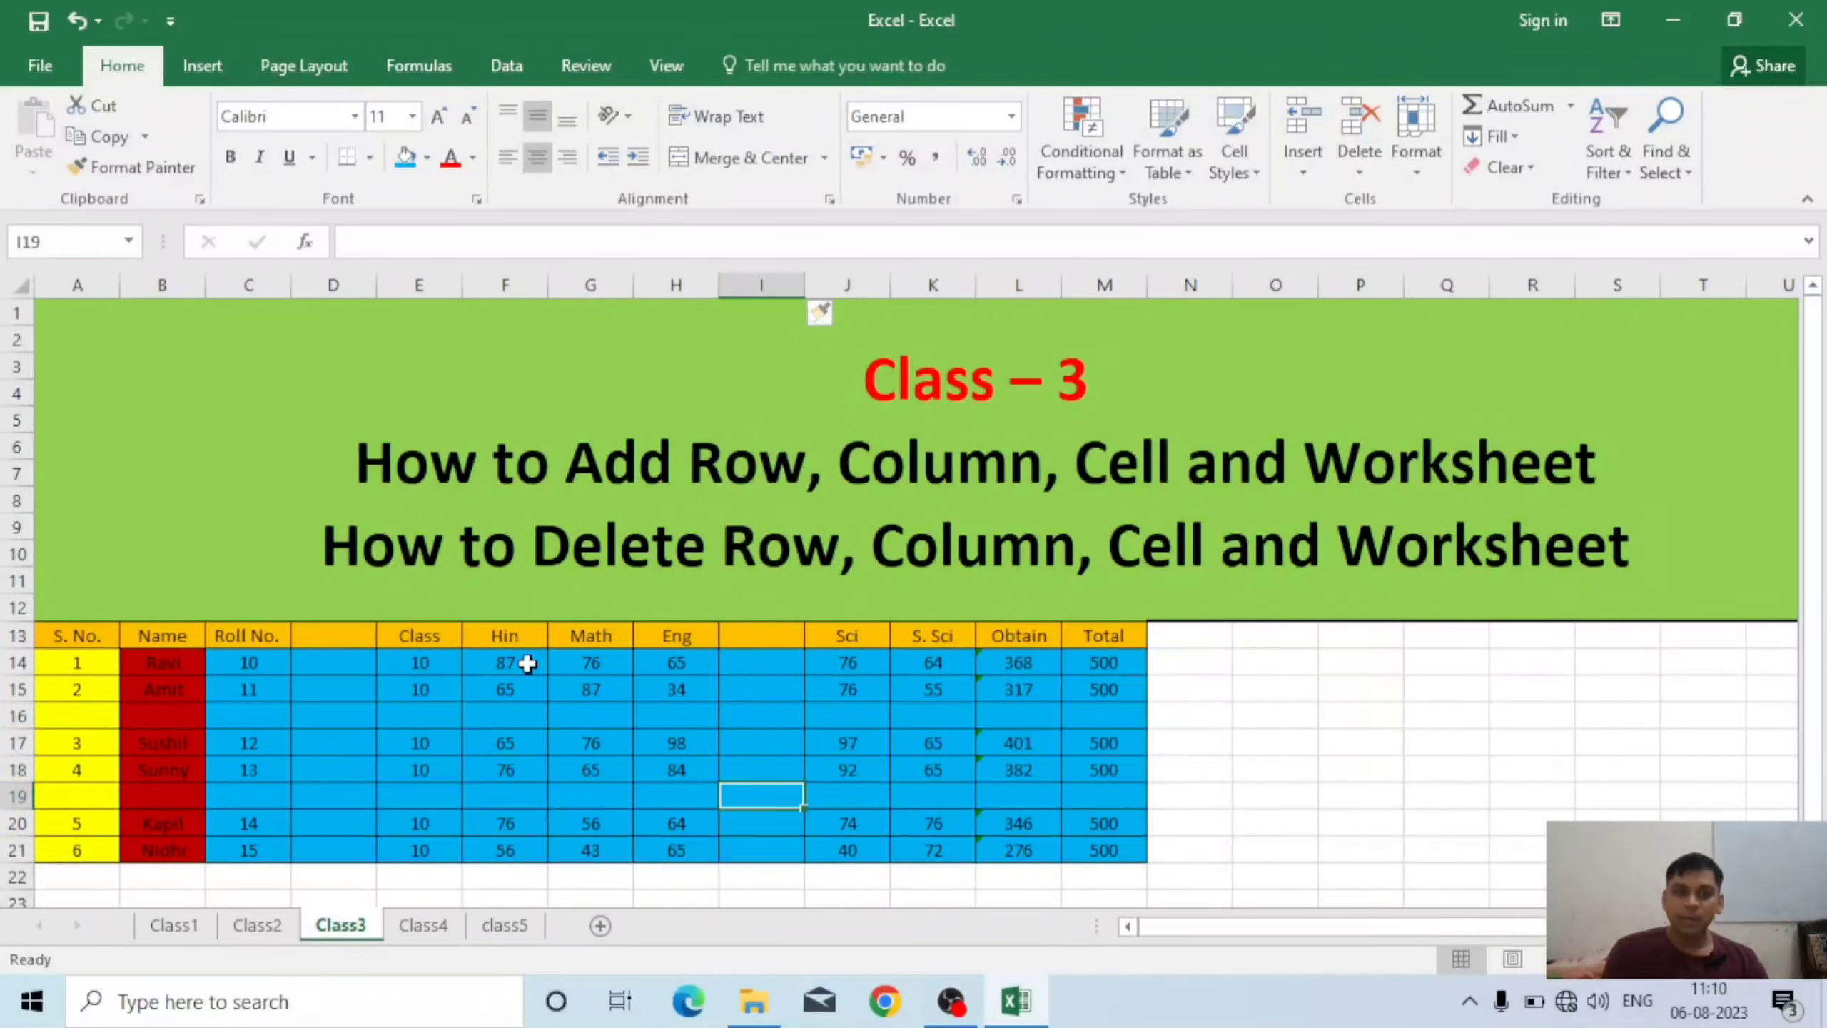
click(488, 635)
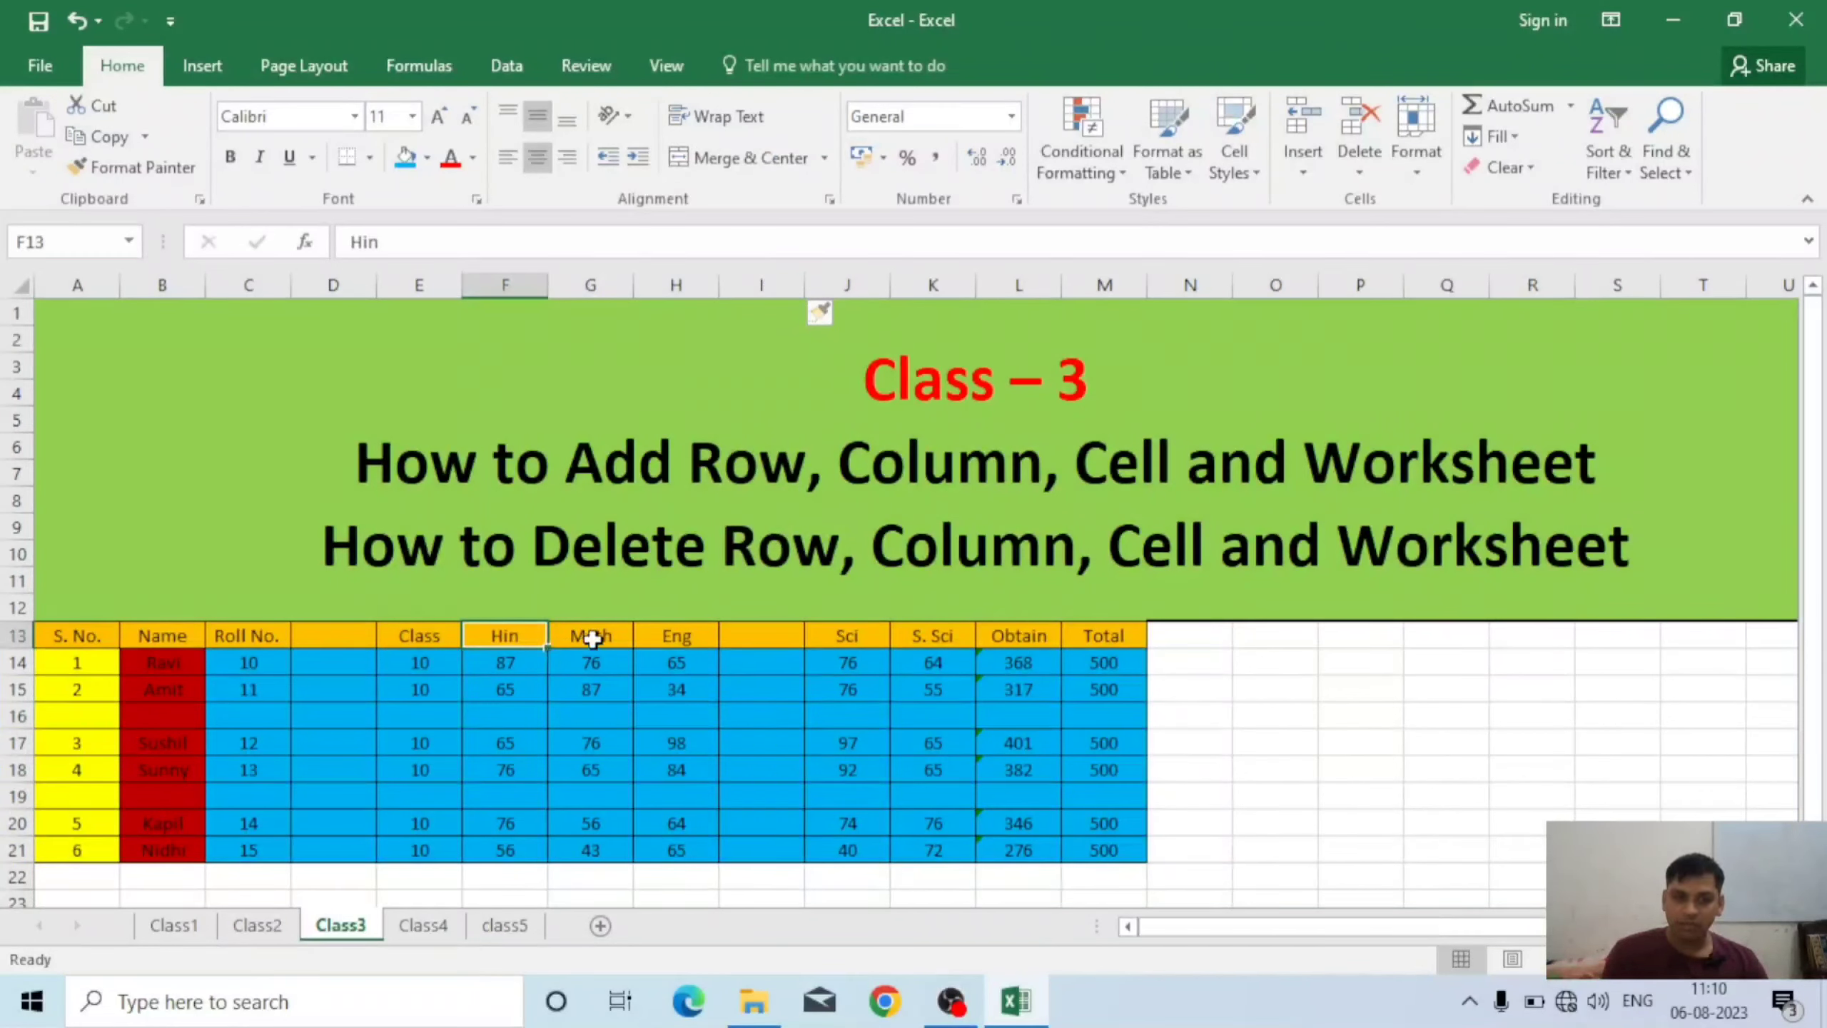
click(591, 638)
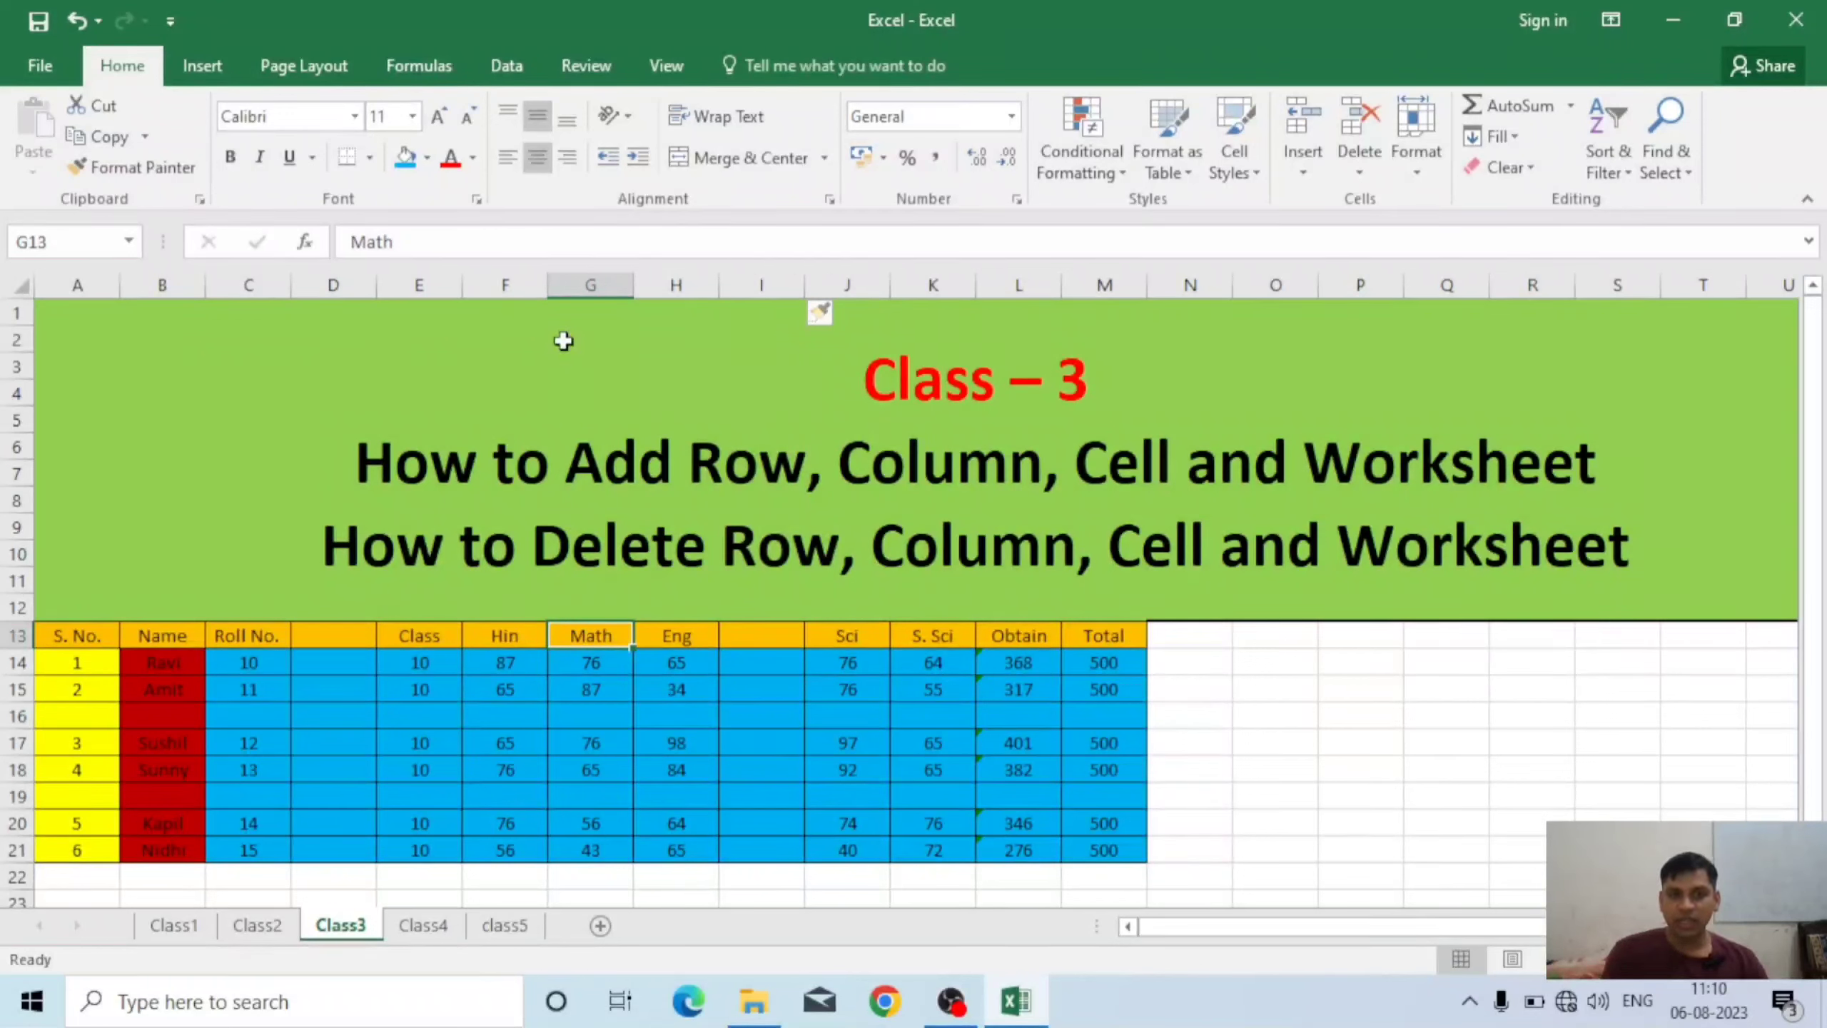
click(592, 283)
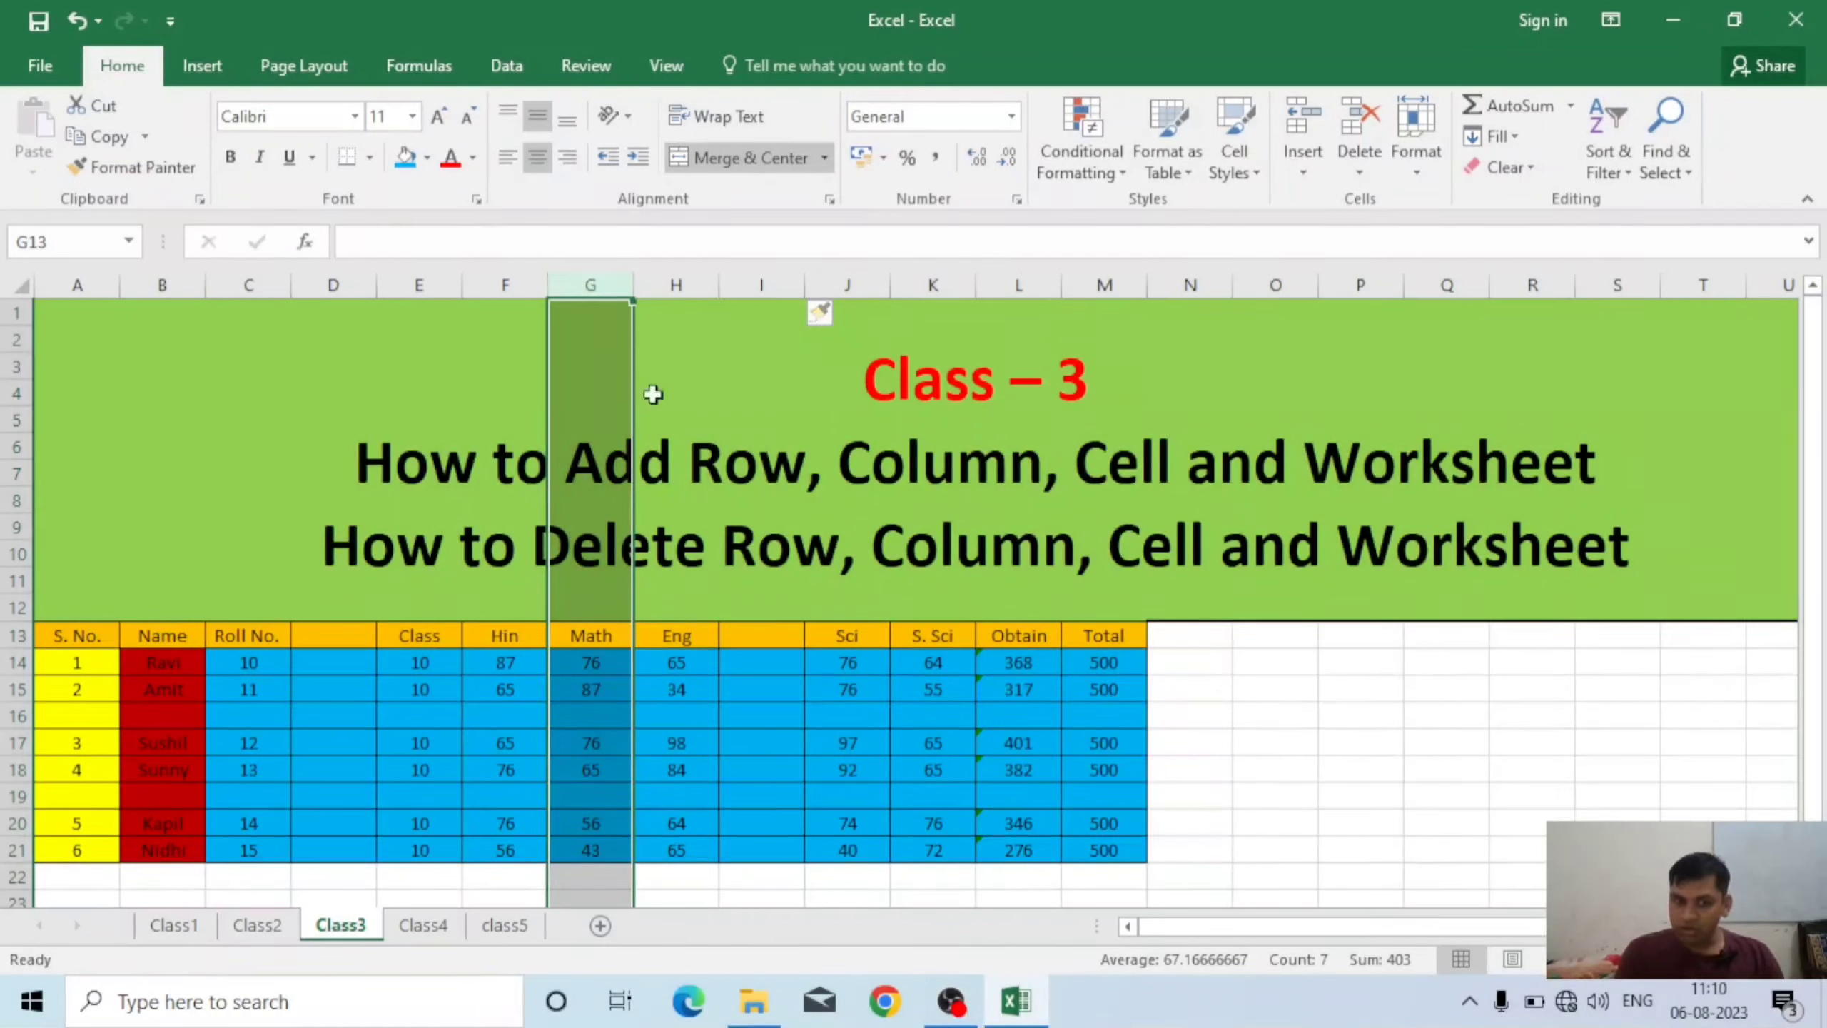
click(1303, 175)
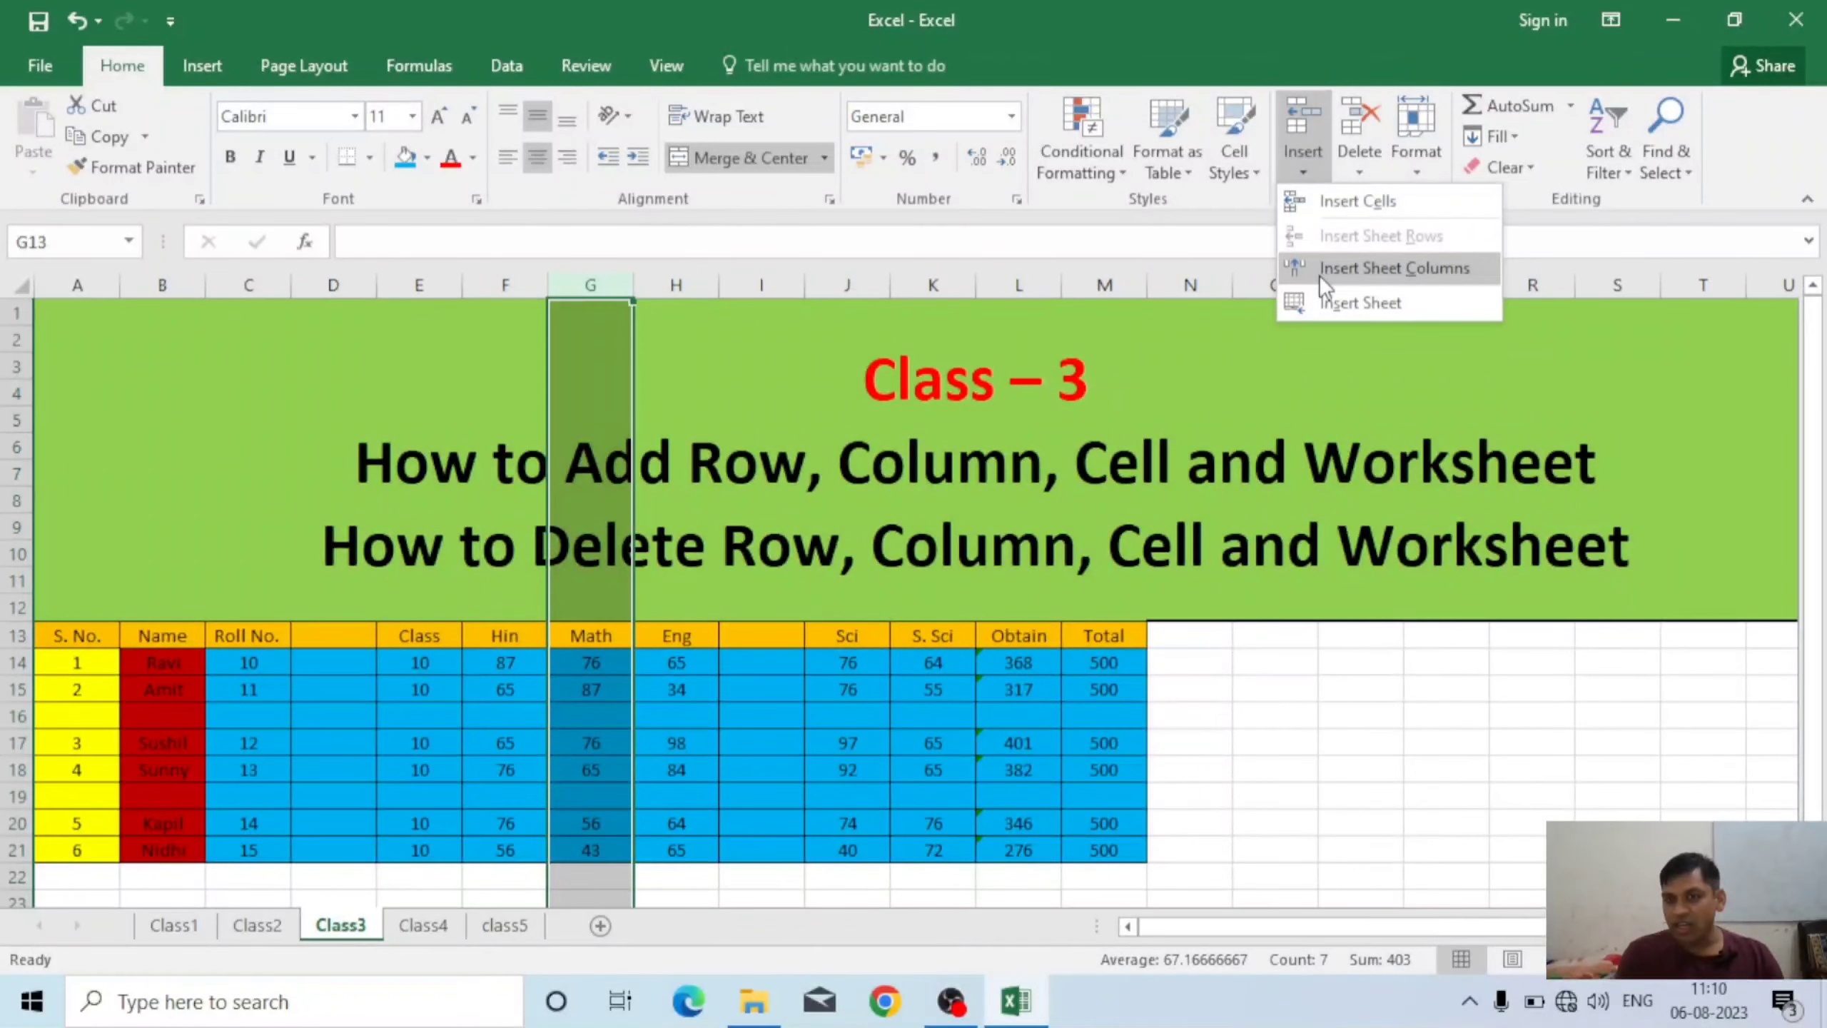
click(1415, 265)
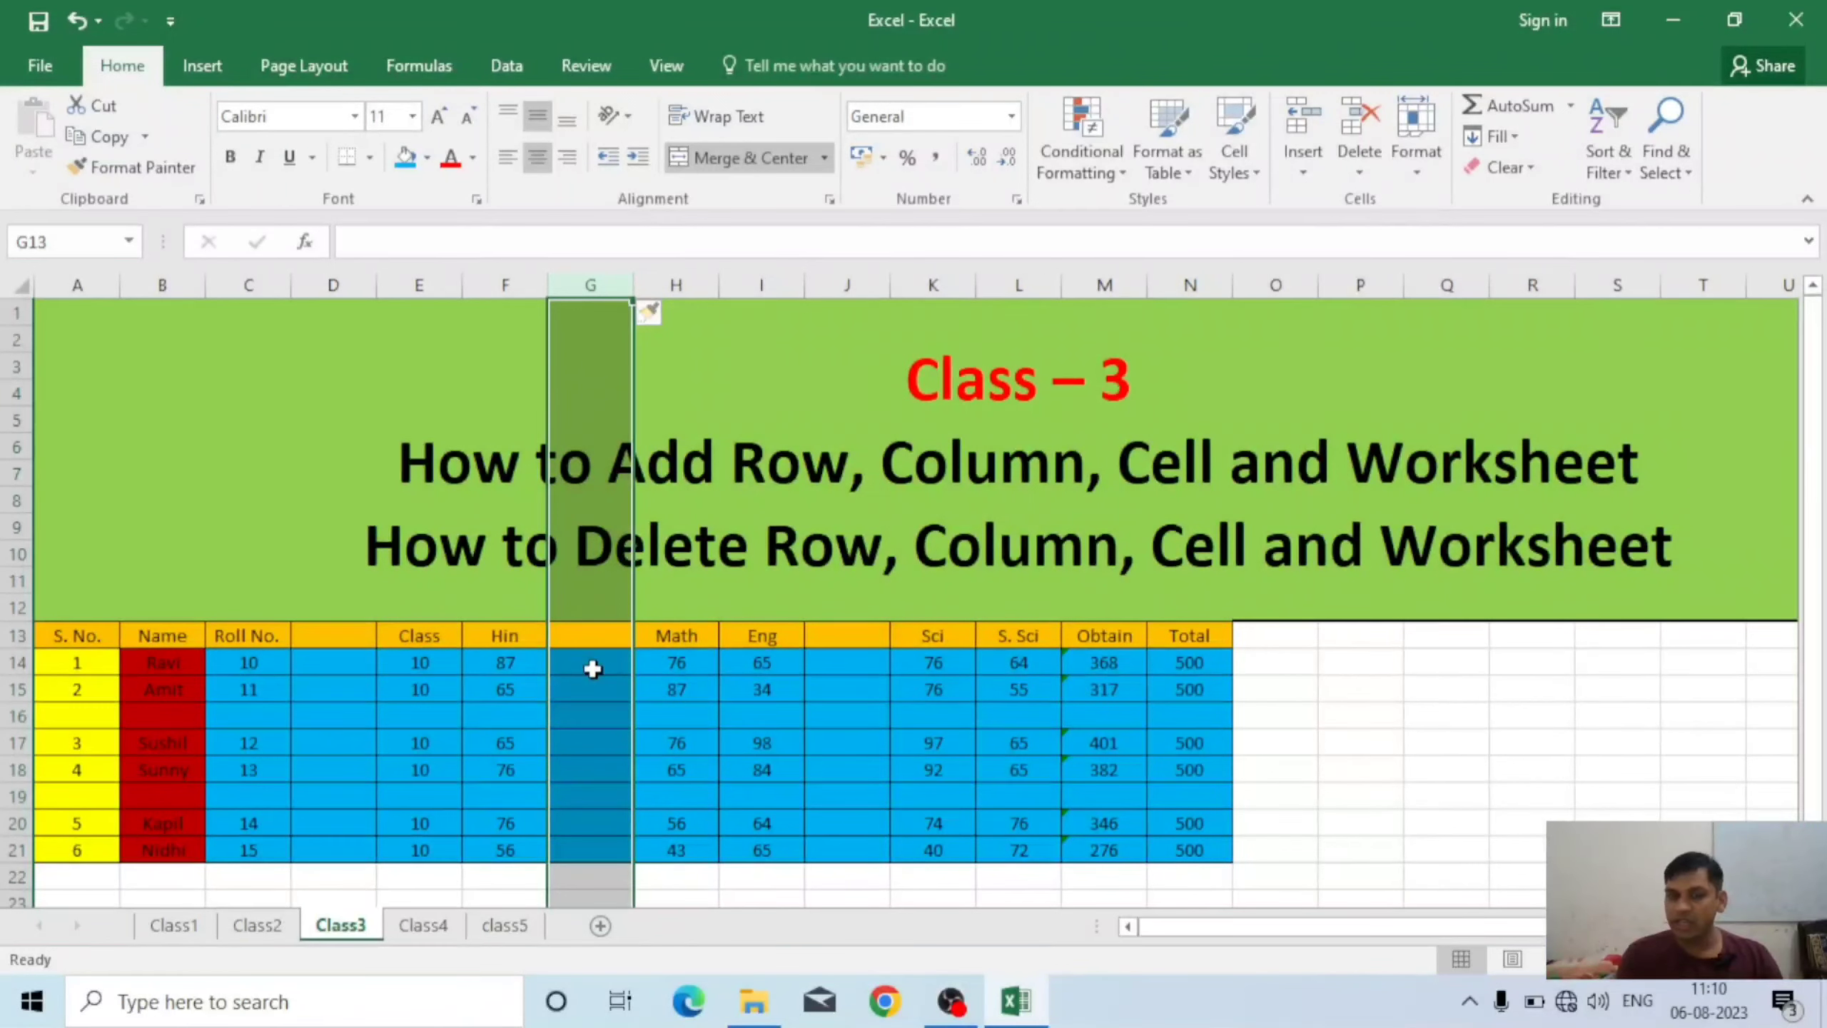
- Insert a blank sheet column at column L, between the Sci and S. Sci columns
click(1032, 641)
click(1020, 282)
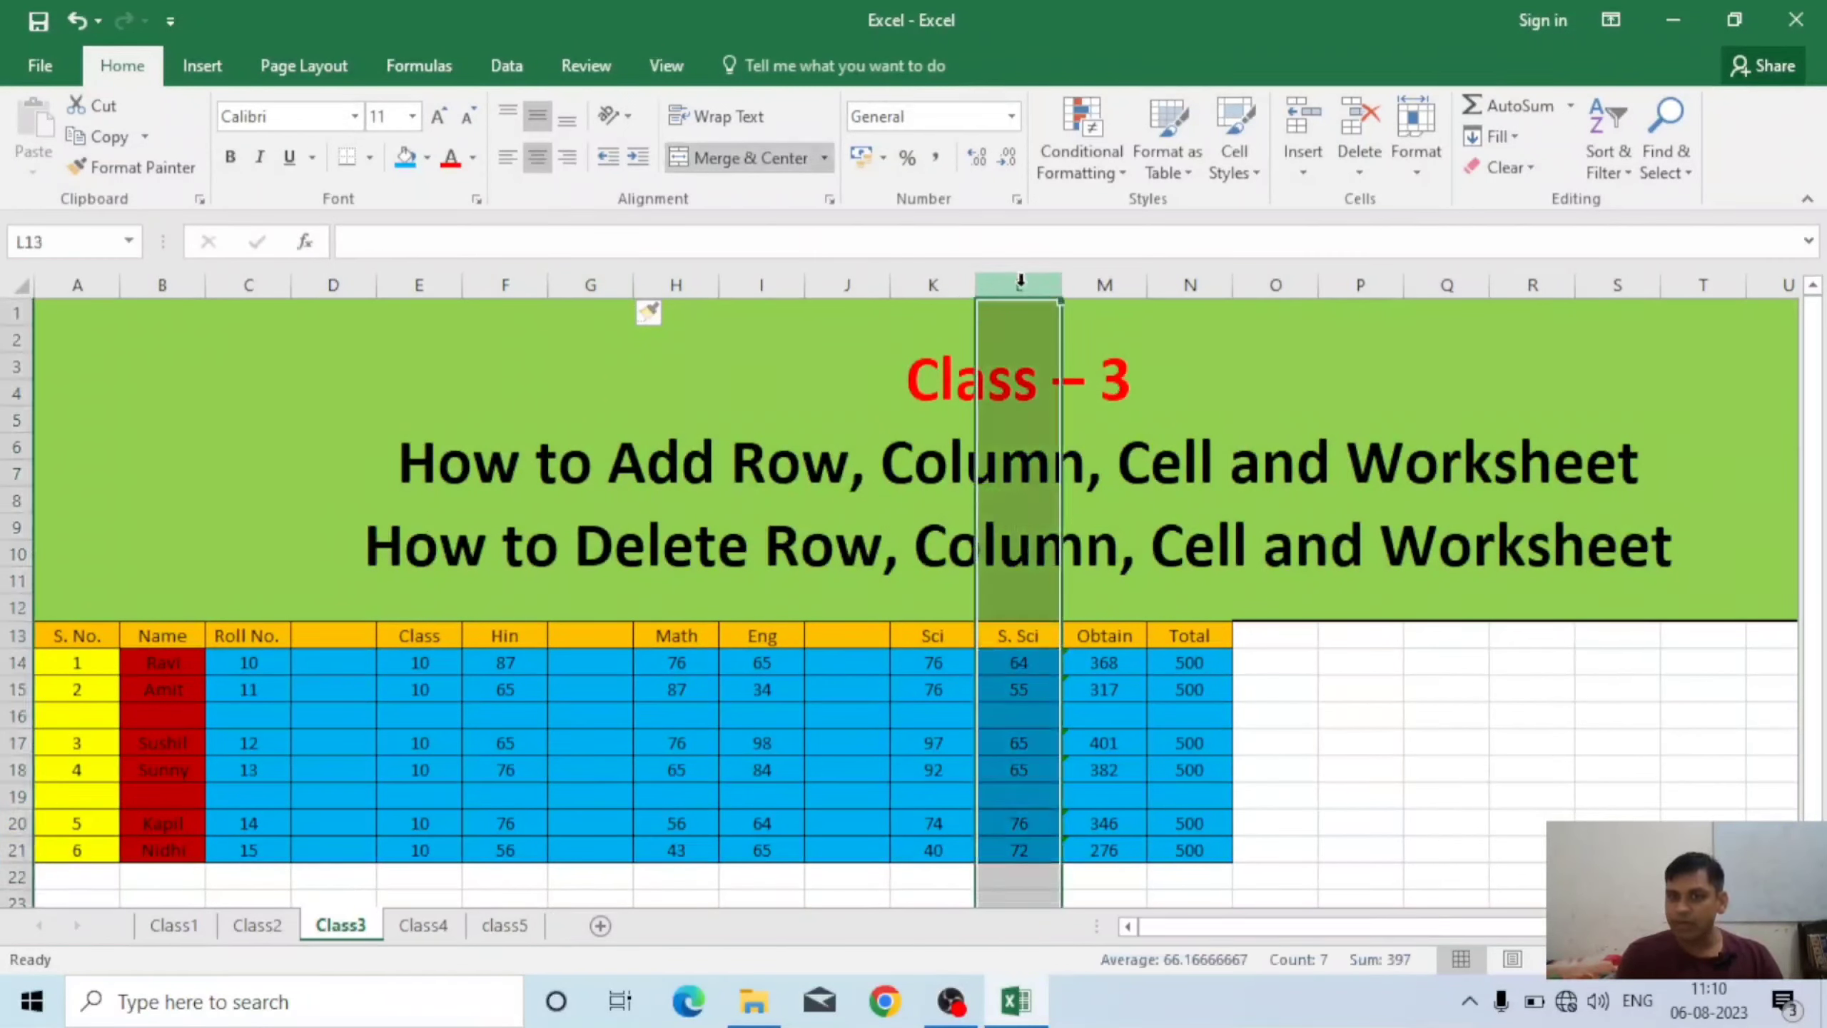
click(1303, 166)
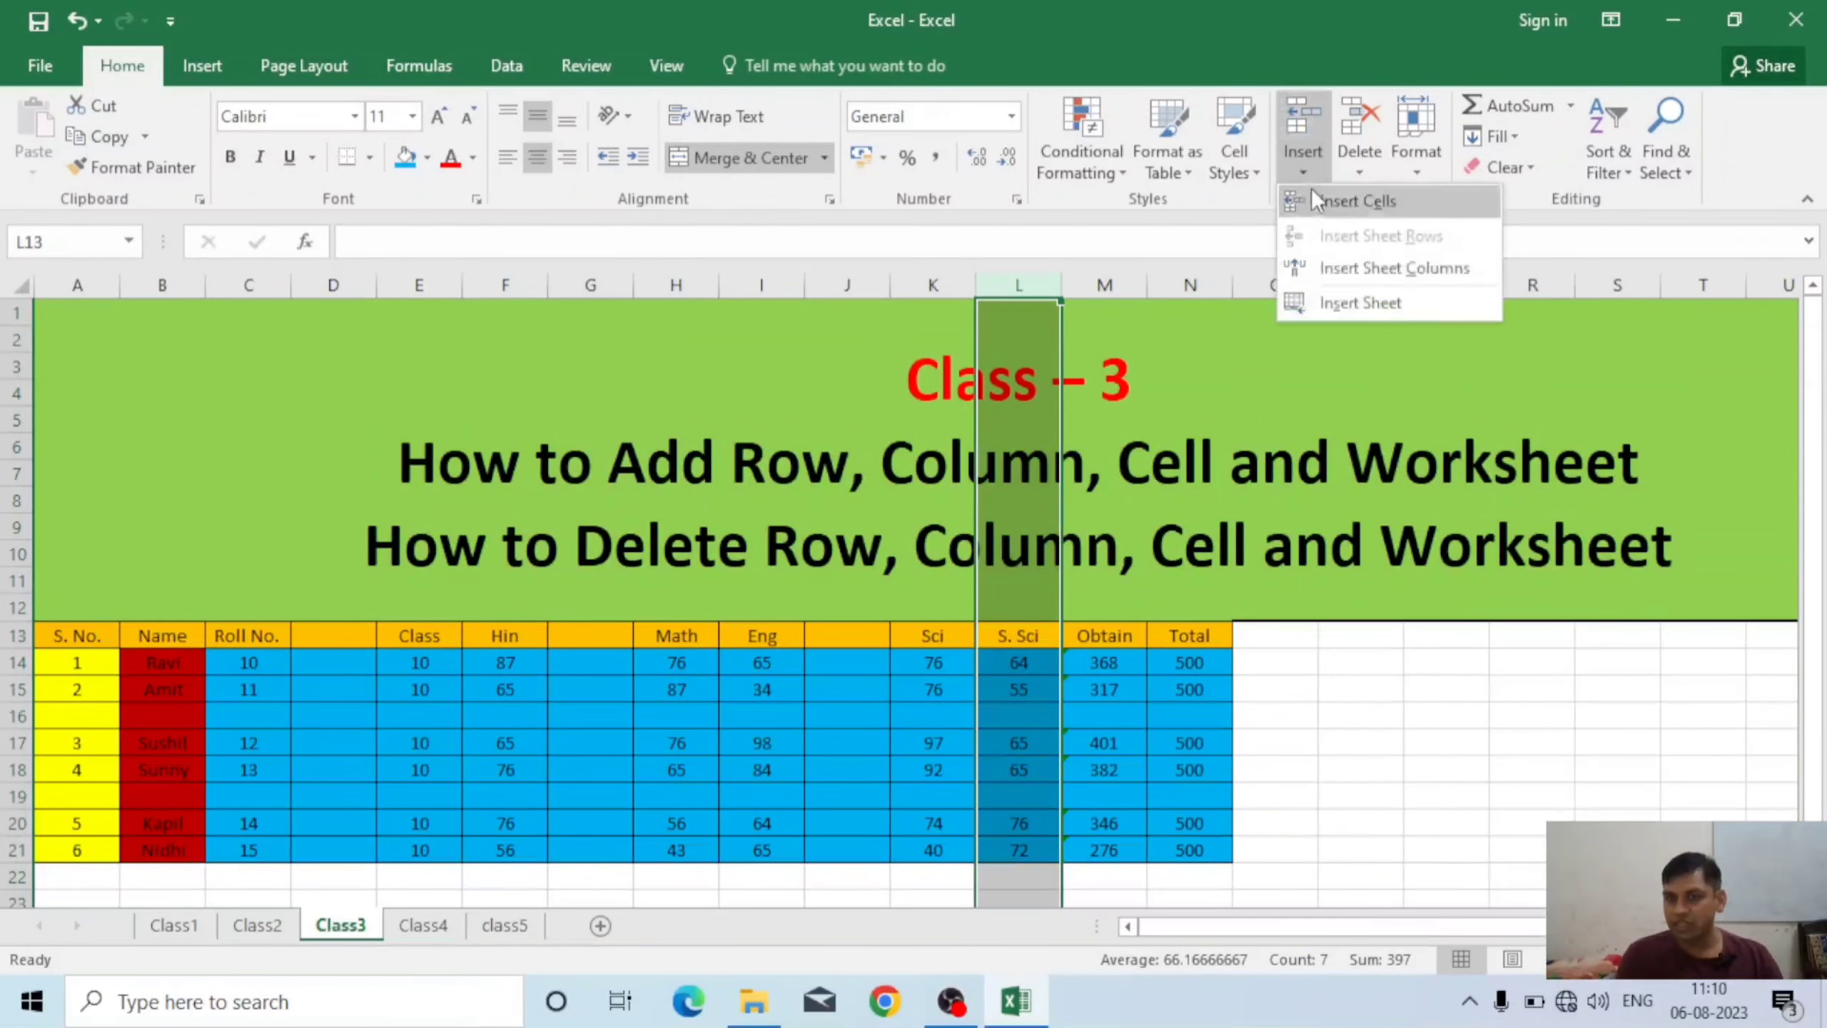
click(1367, 277)
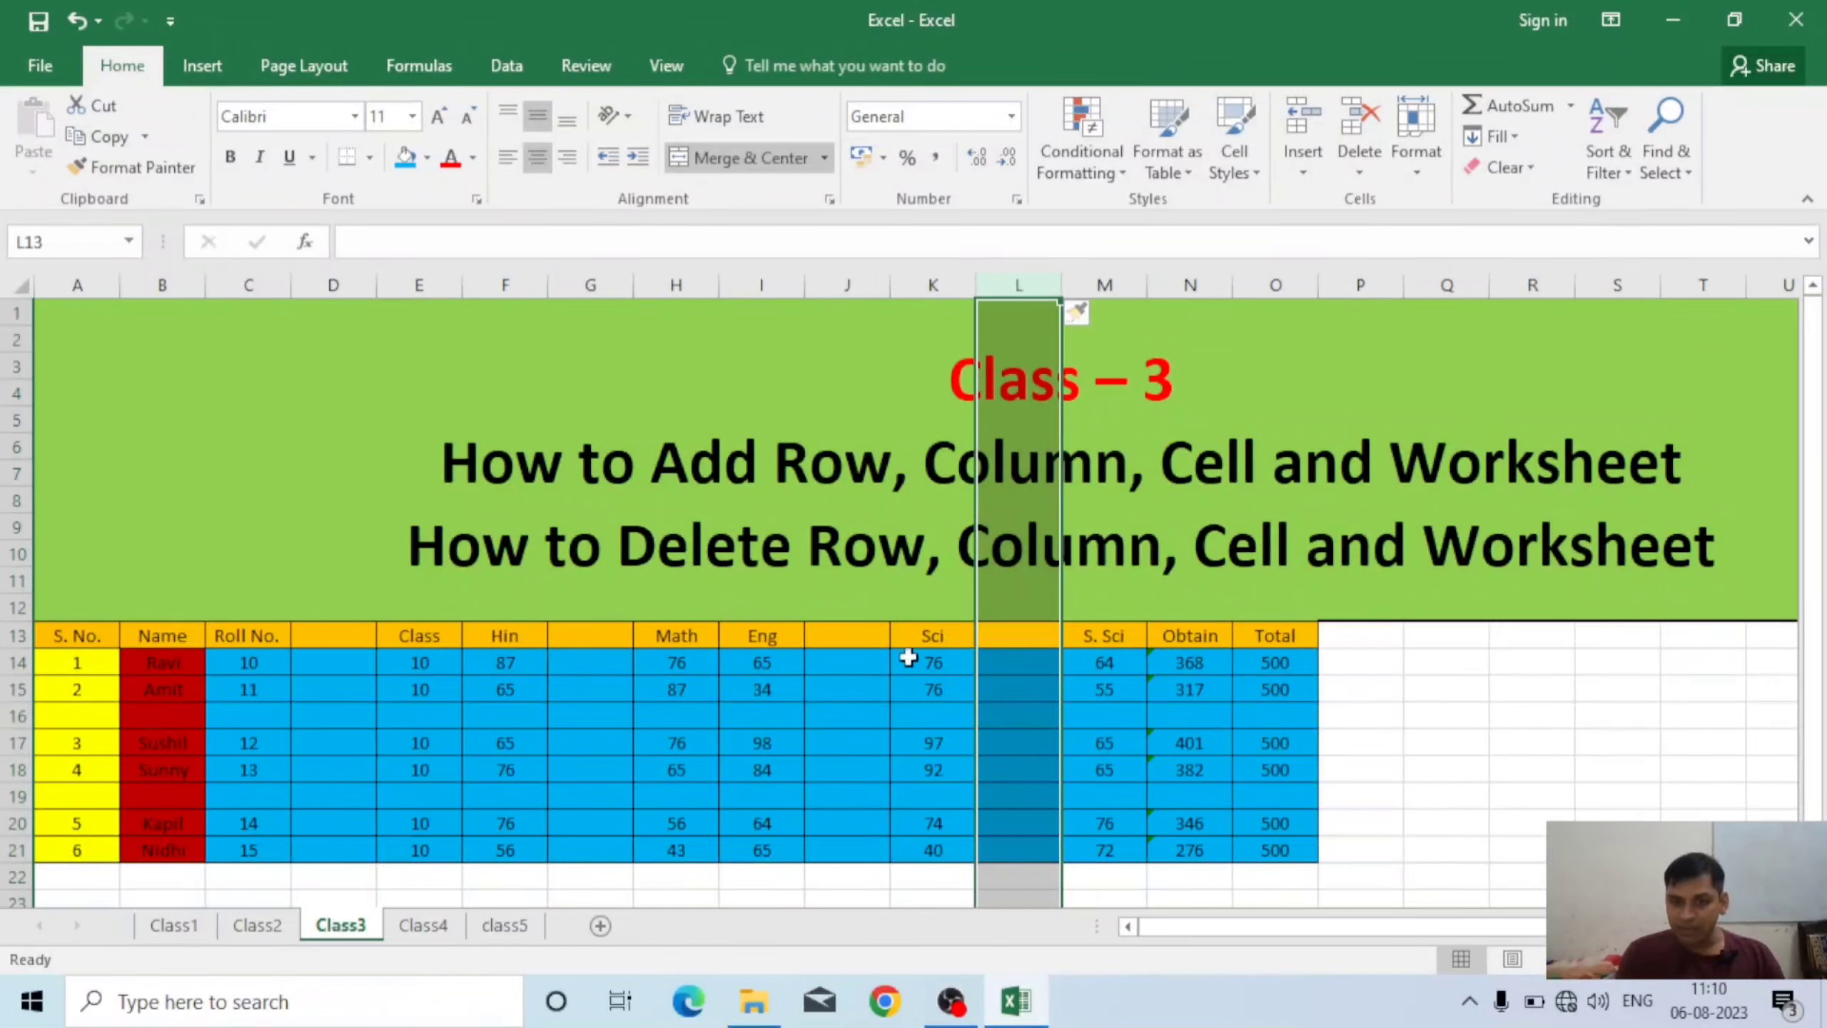
- Insert three blank sheet columns at column K, directly before the Sci column
click(939, 635)
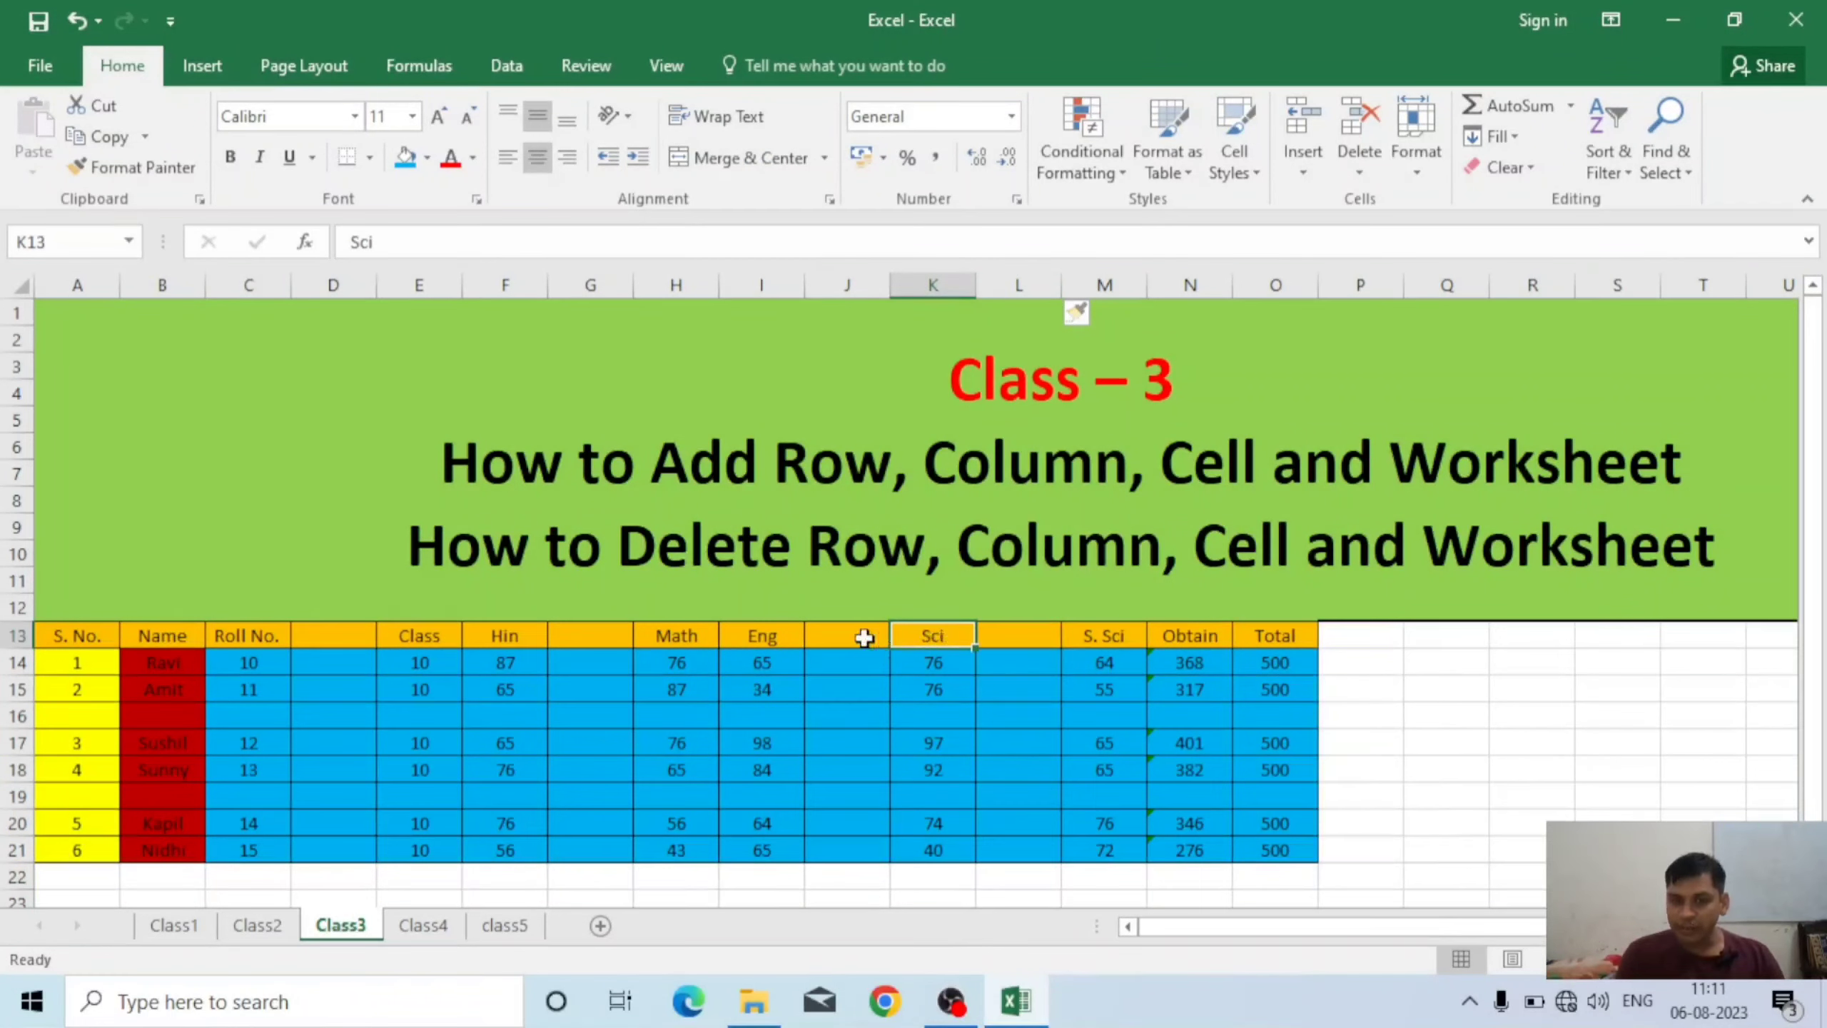
click(830, 637)
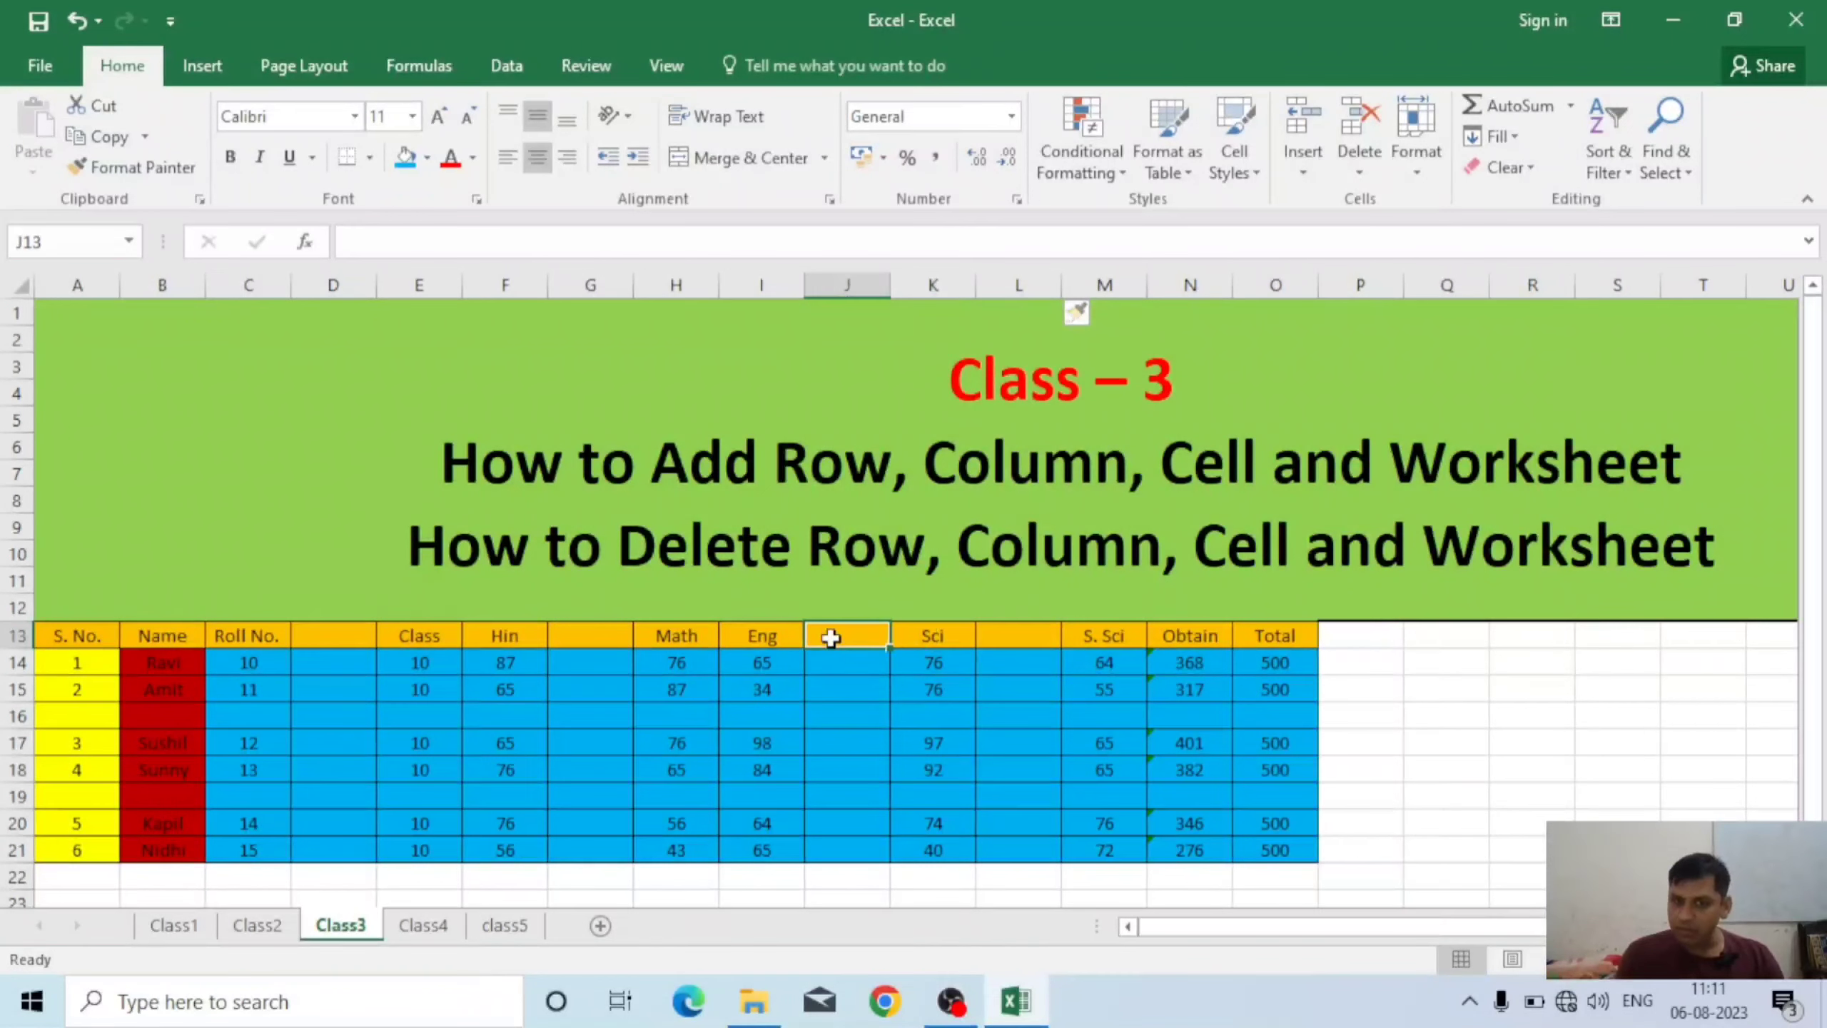
click(932, 634)
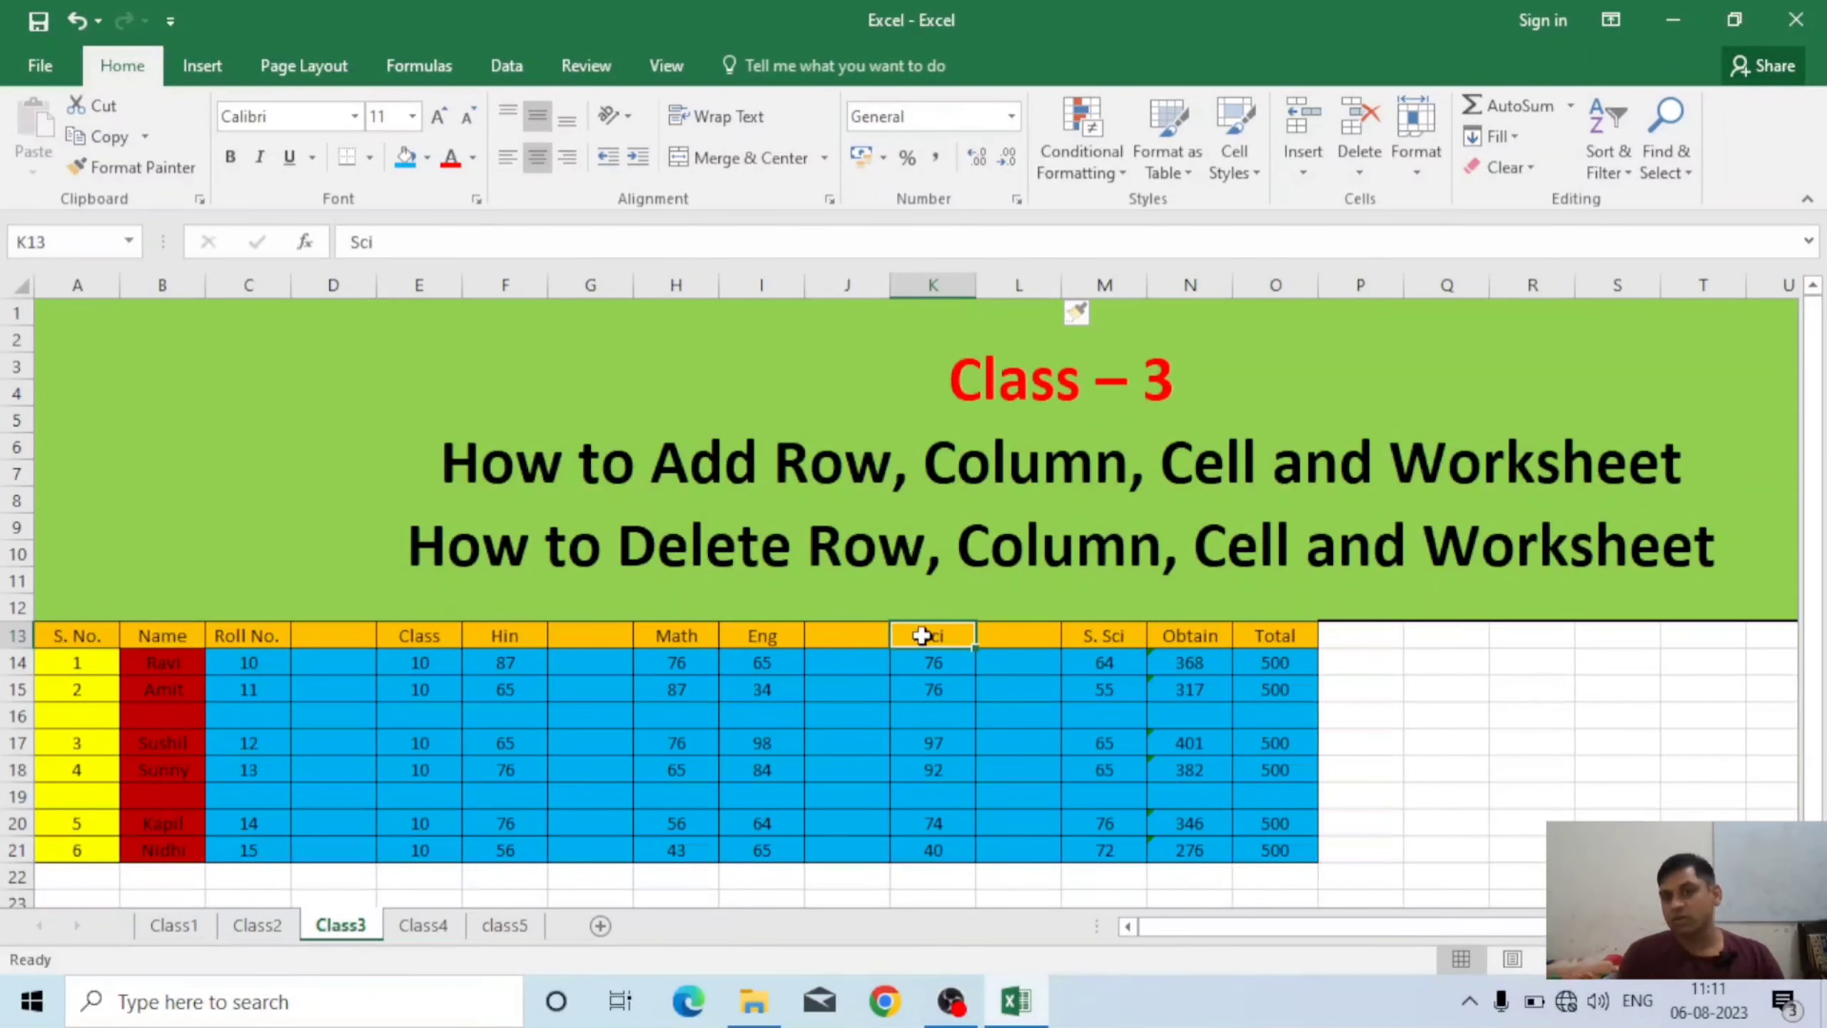
click(929, 283)
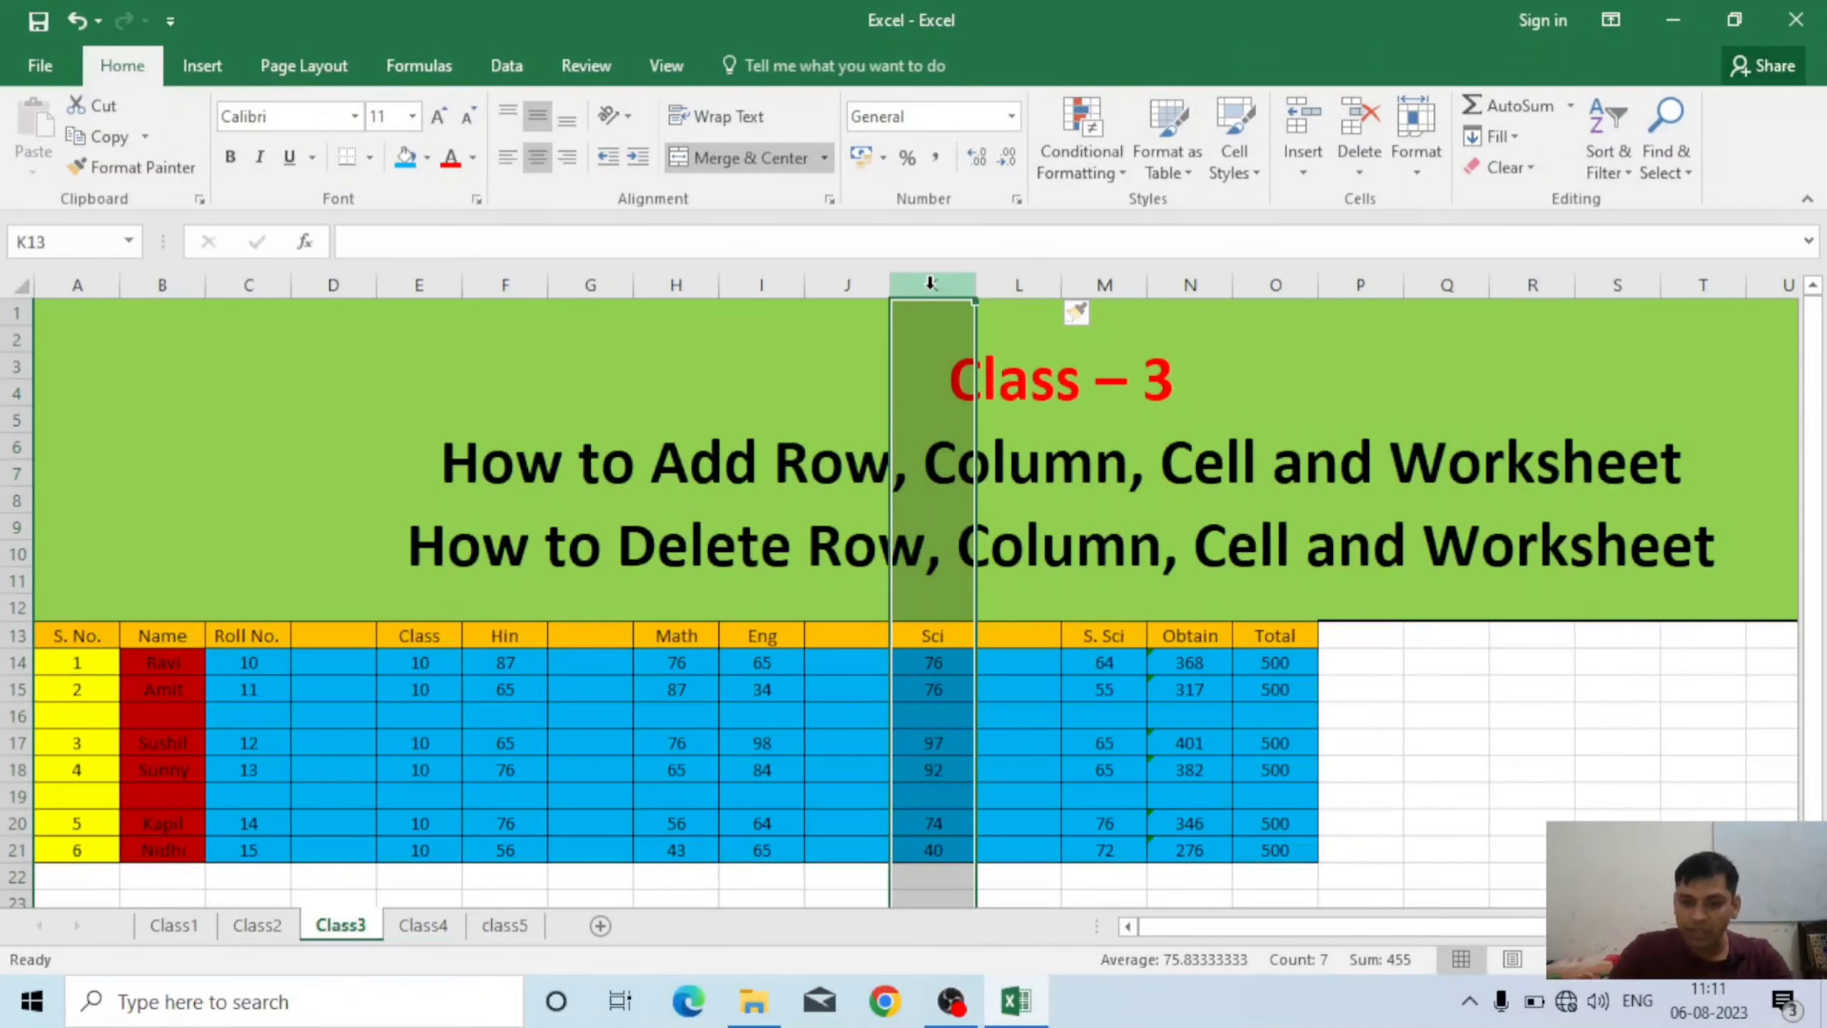
key(ctrl+shift+plus)
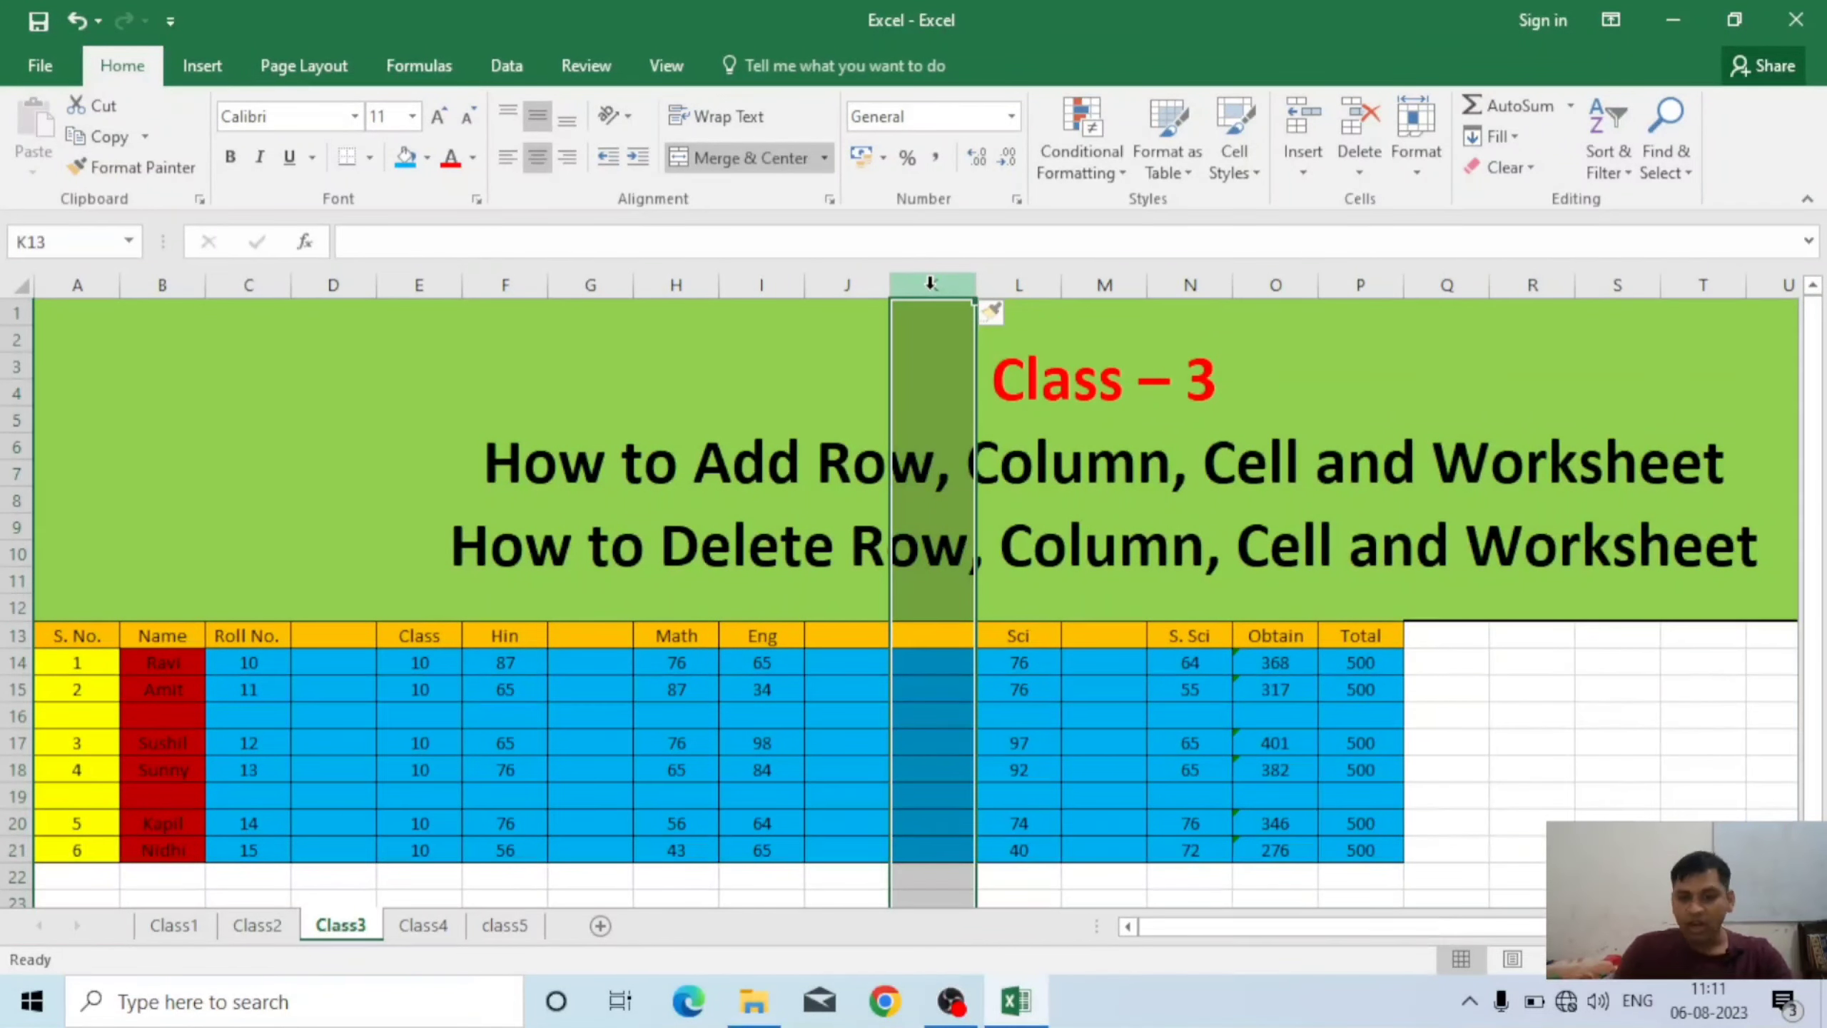
key(ctrl+shift+plus)
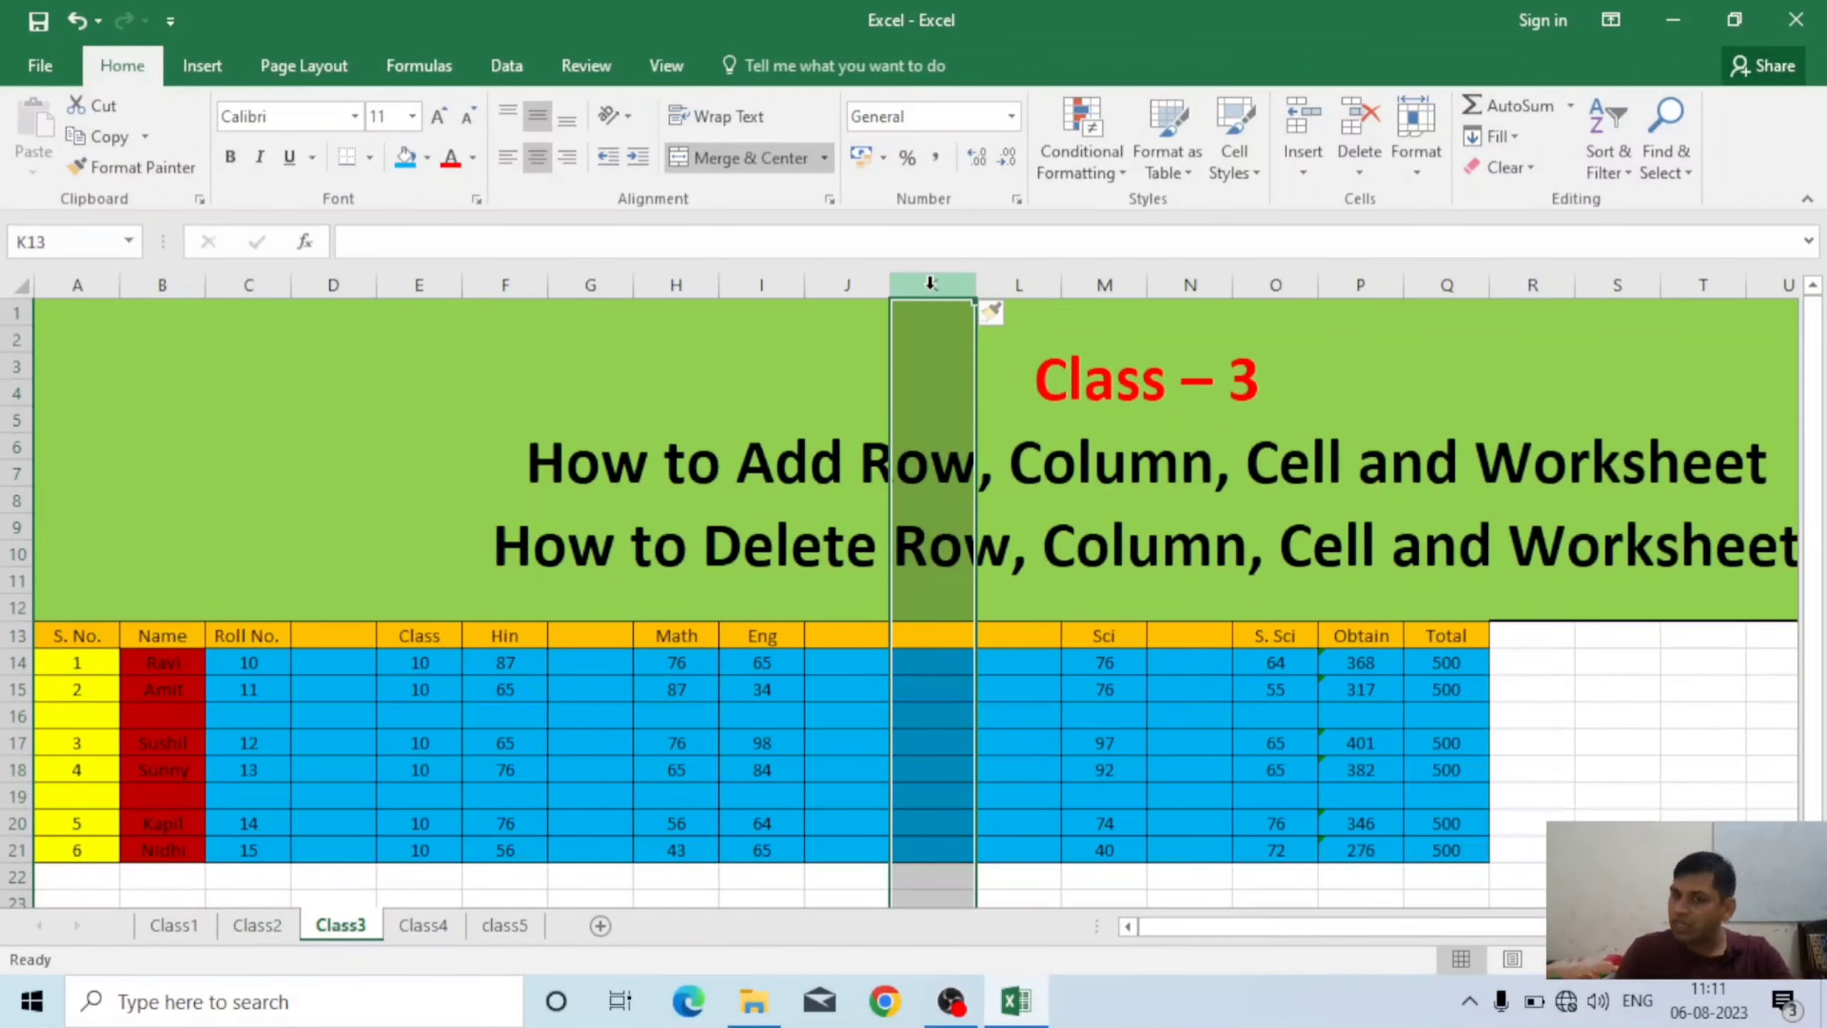
key(ctrl+shift+plus)
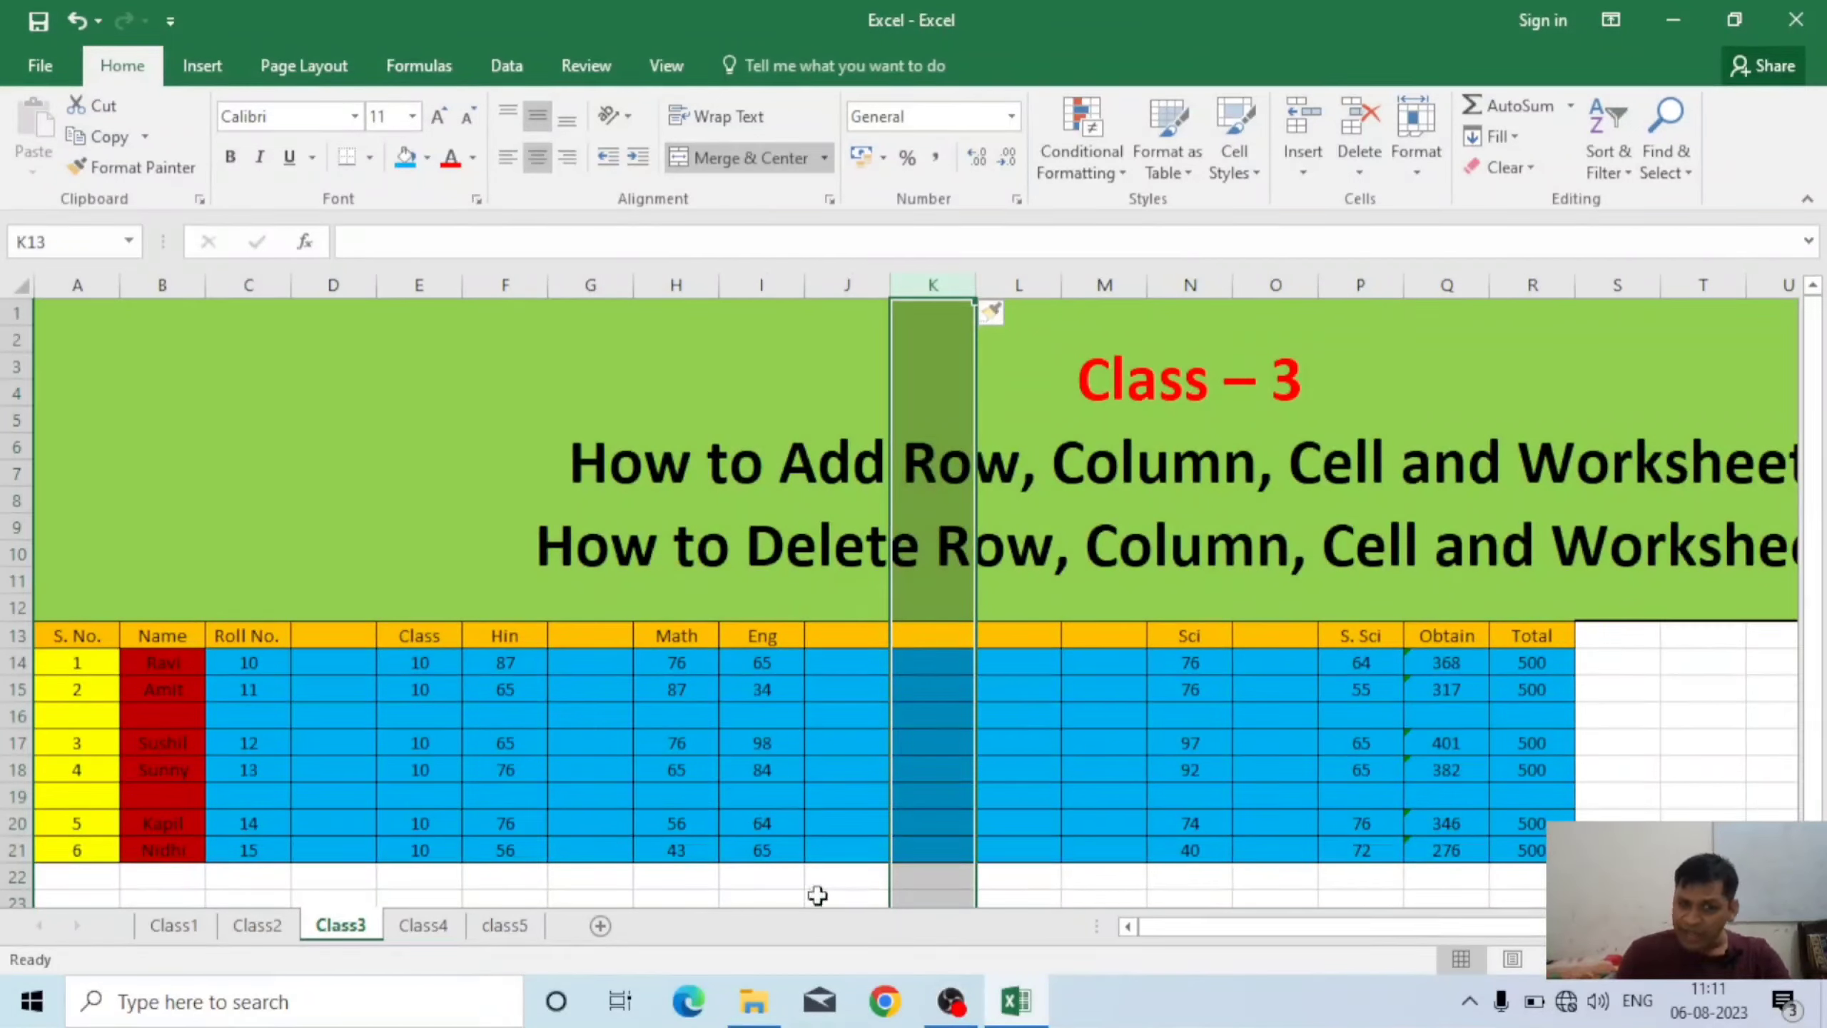
- Insert two blank sheet rows at row 15, above the record with S. No. 2
click(16, 688)
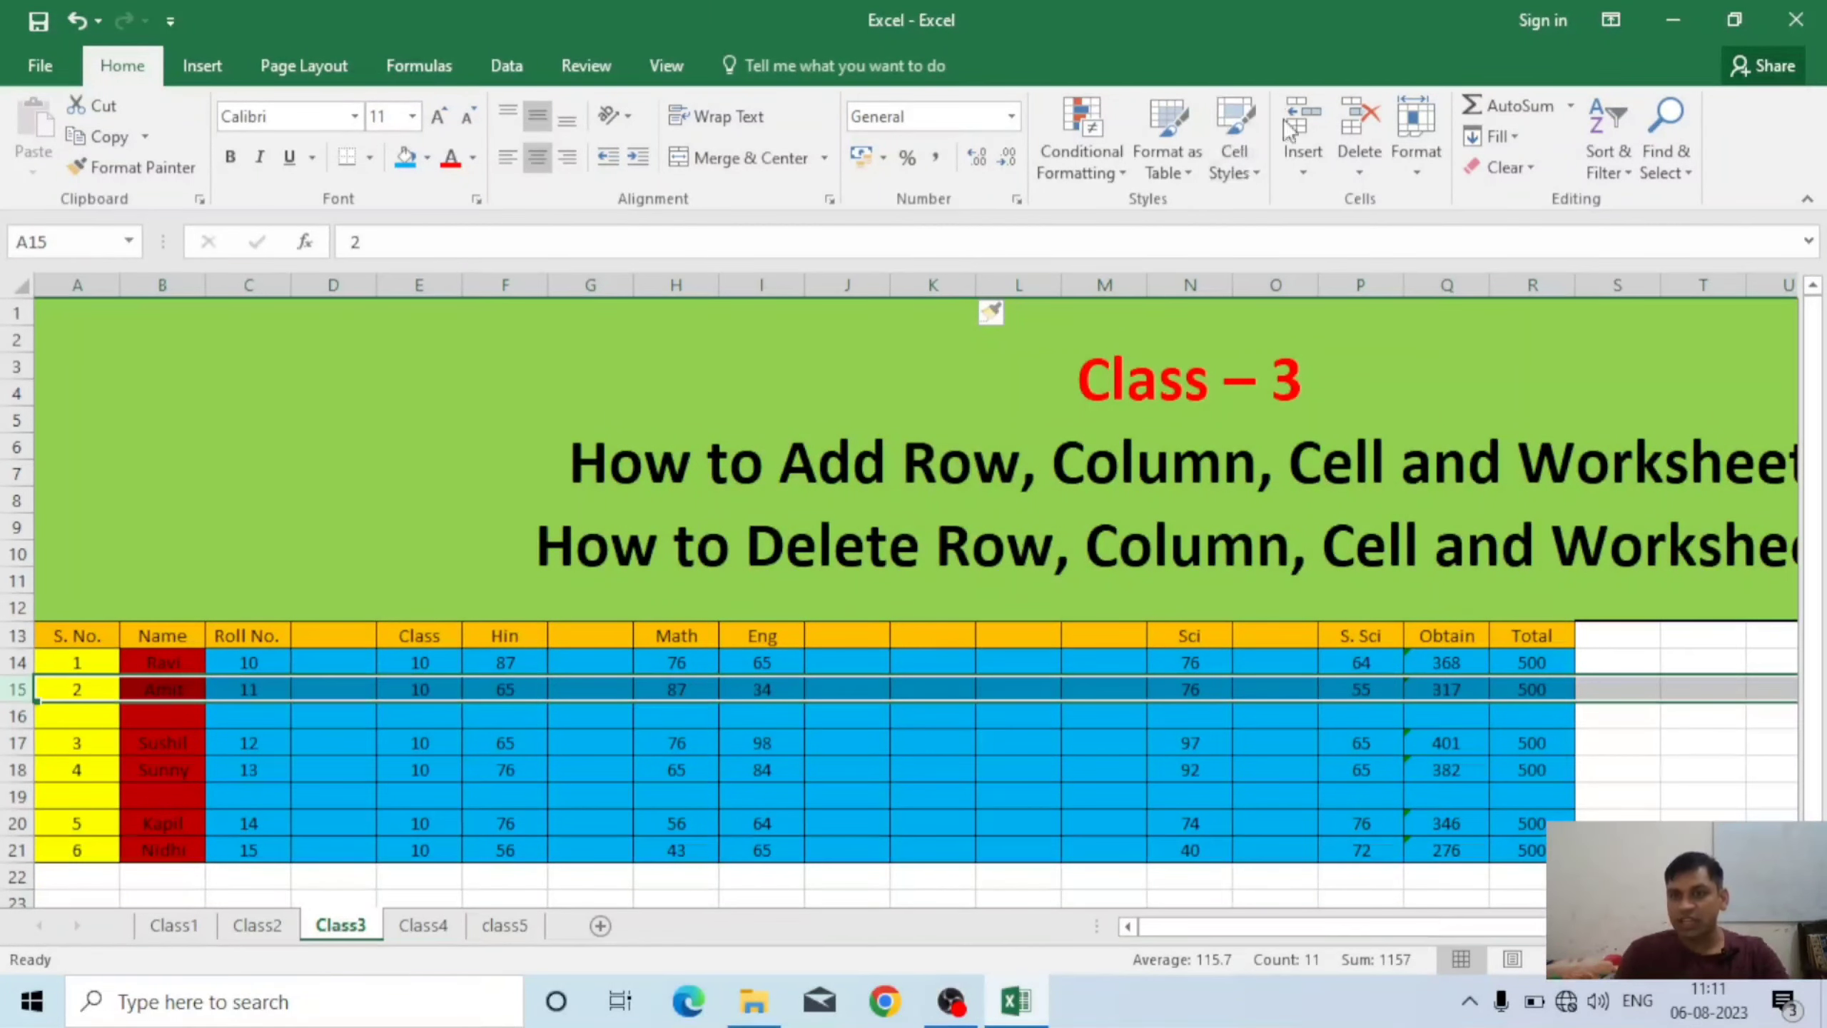
click(1299, 173)
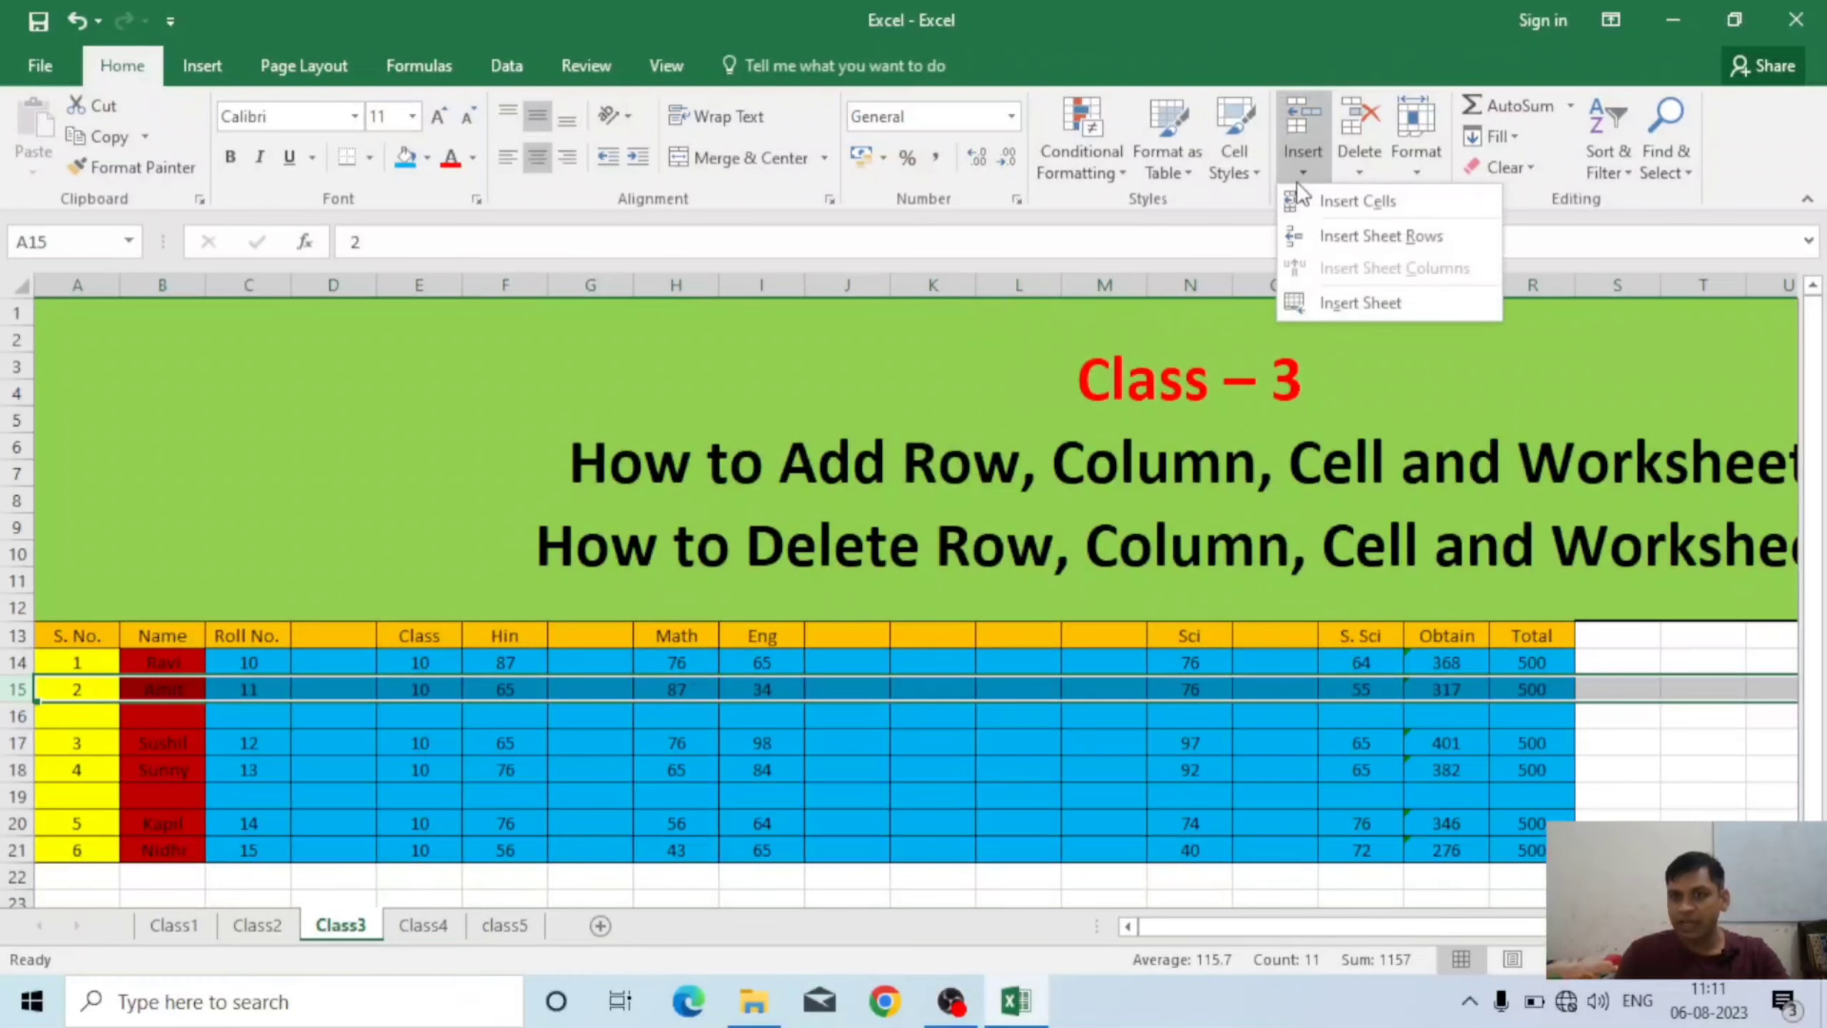
click(1347, 237)
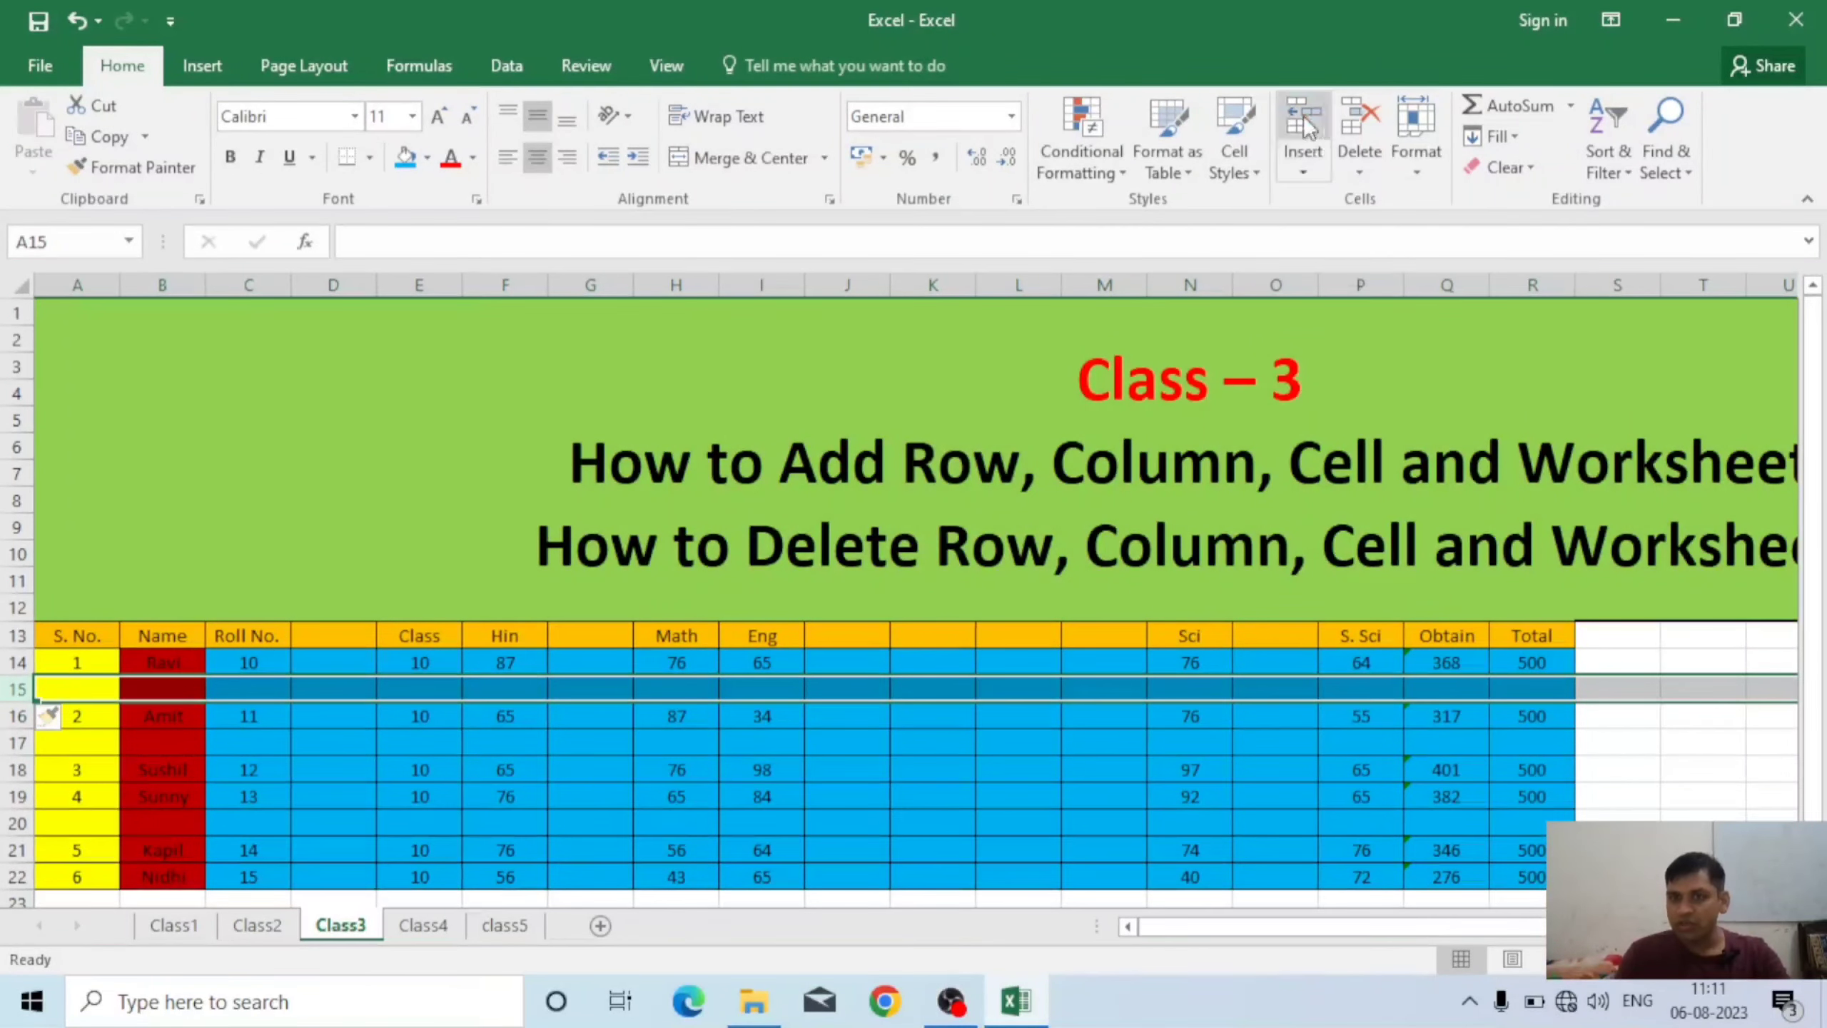
click(1300, 167)
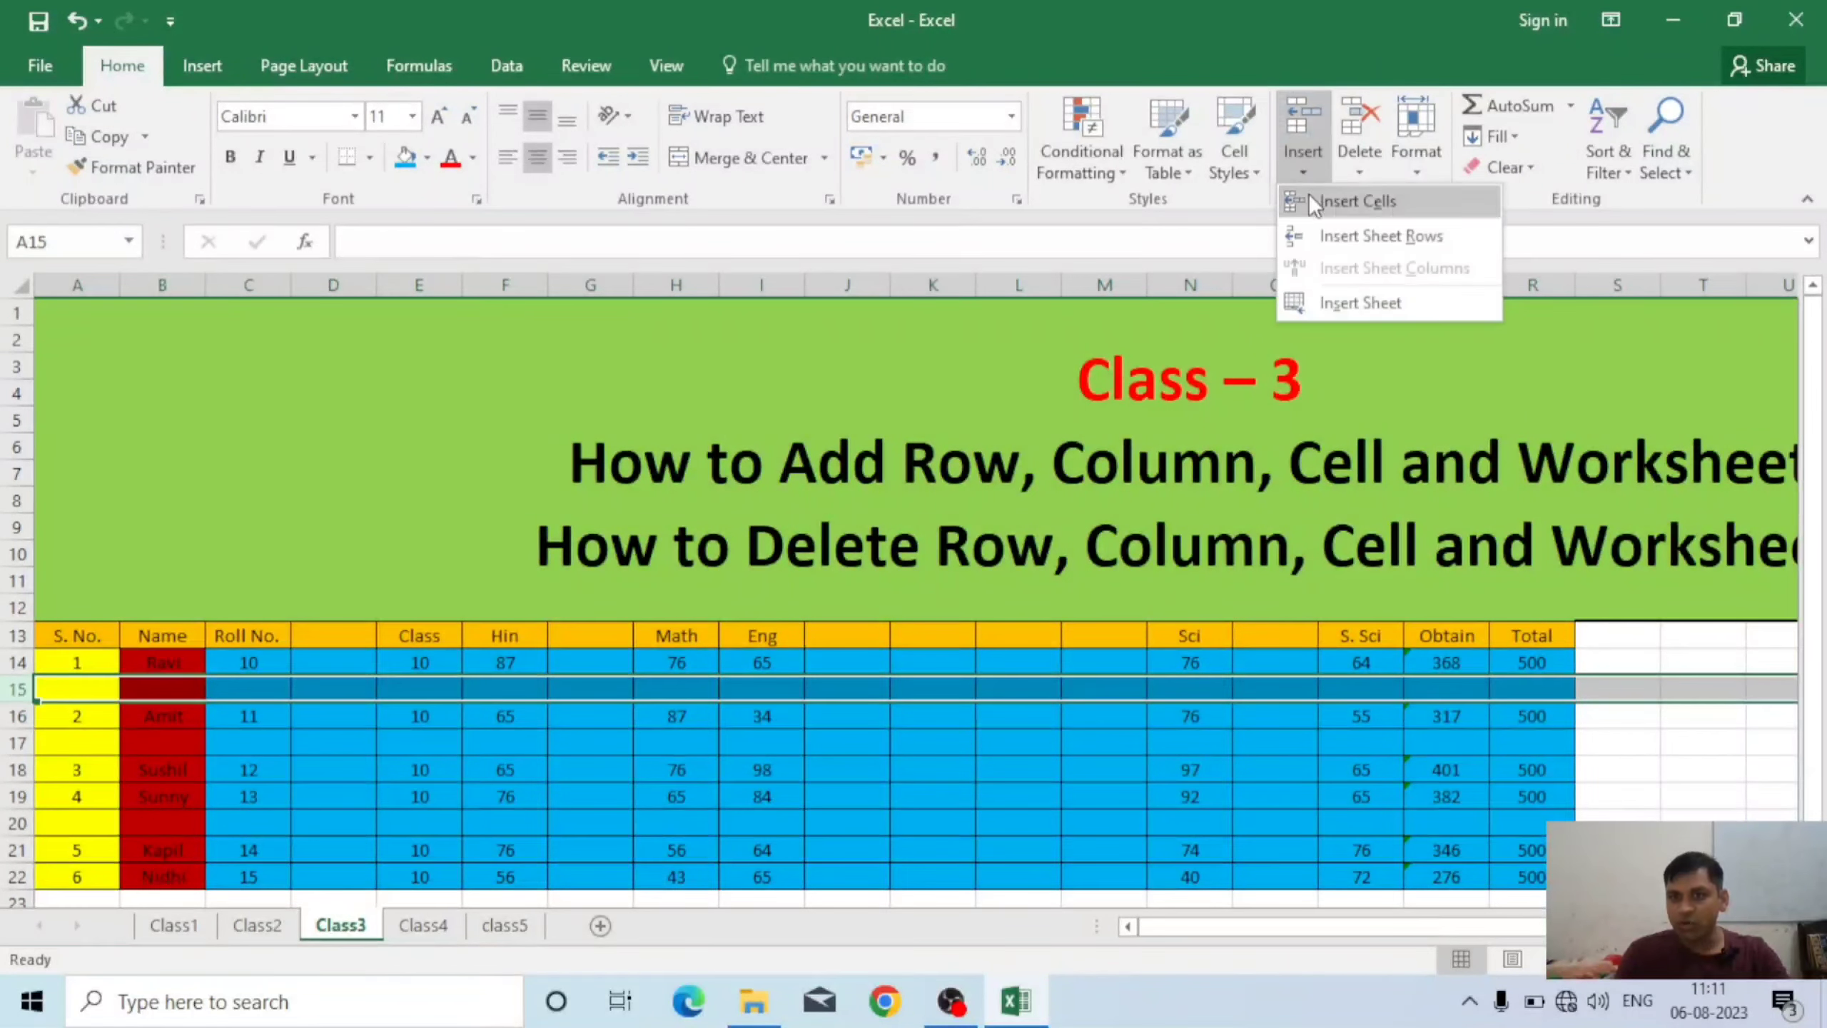
click(1350, 231)
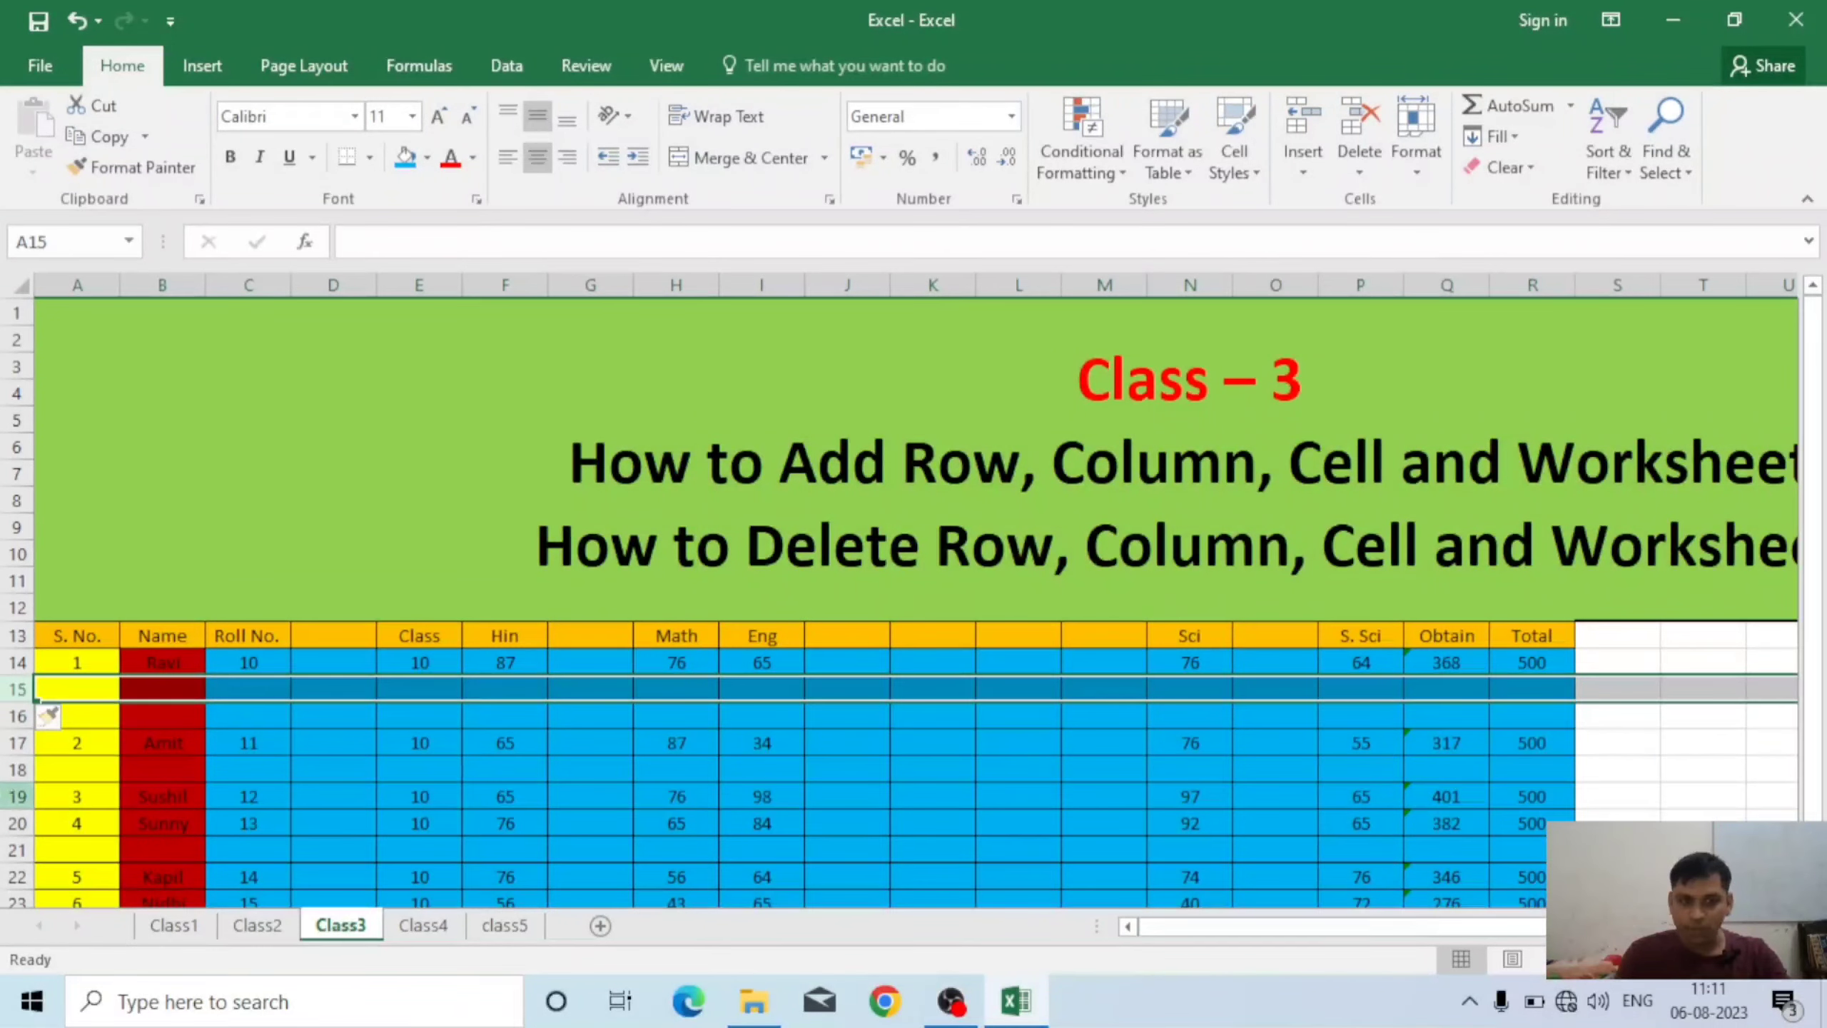
- Insert two blank sheet rows at row 20, above the record with S. No. 4
click(5, 825)
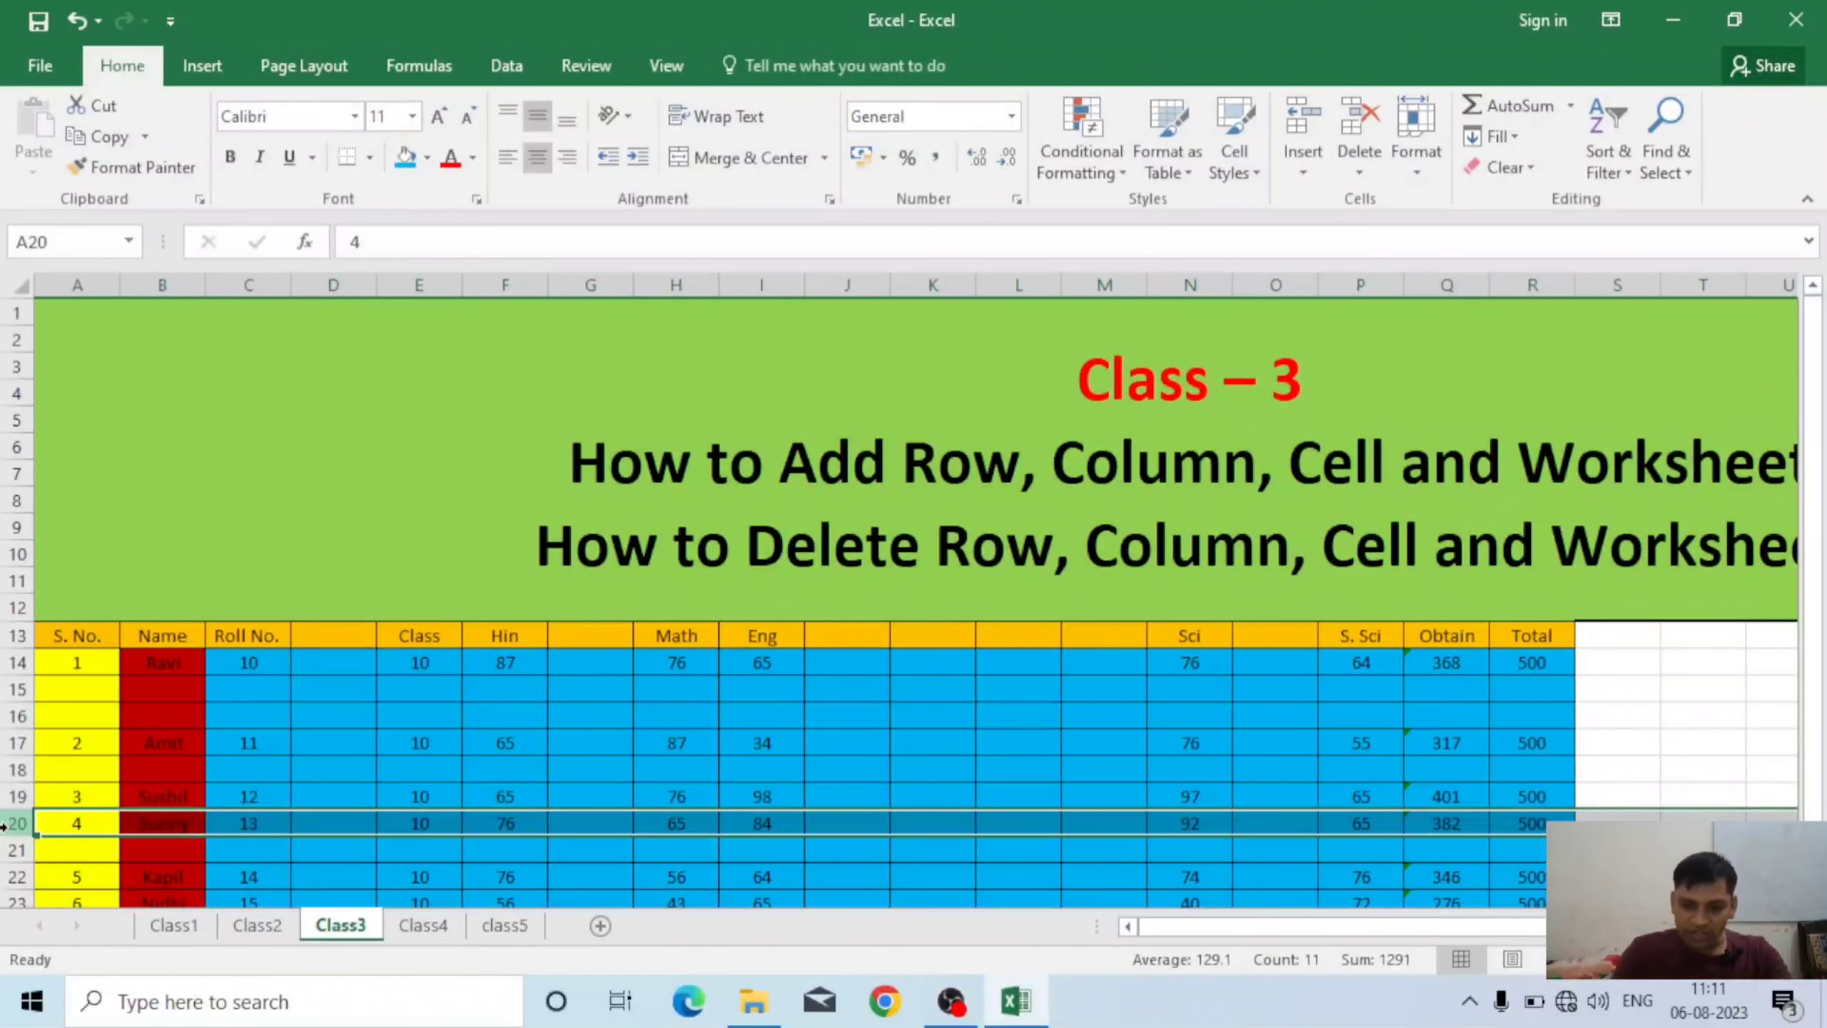
key(ctrl+shift+plus)
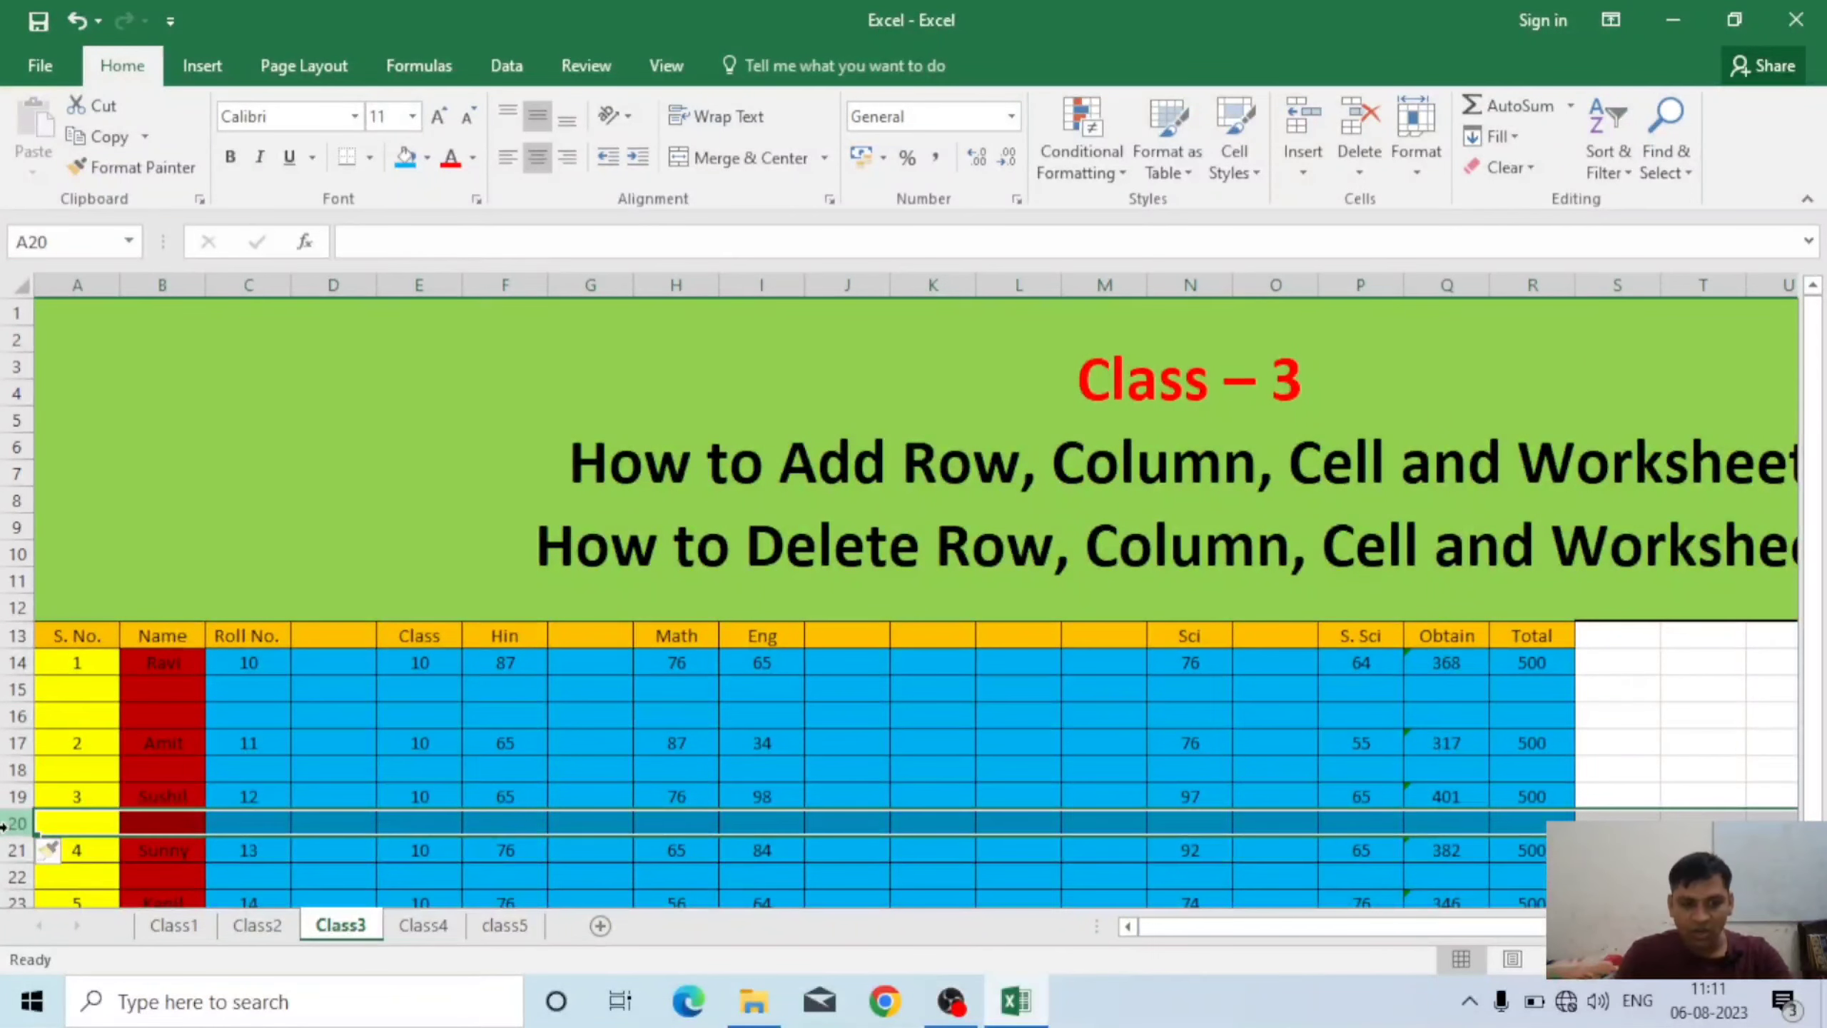
key(ctrl+shift+plus)
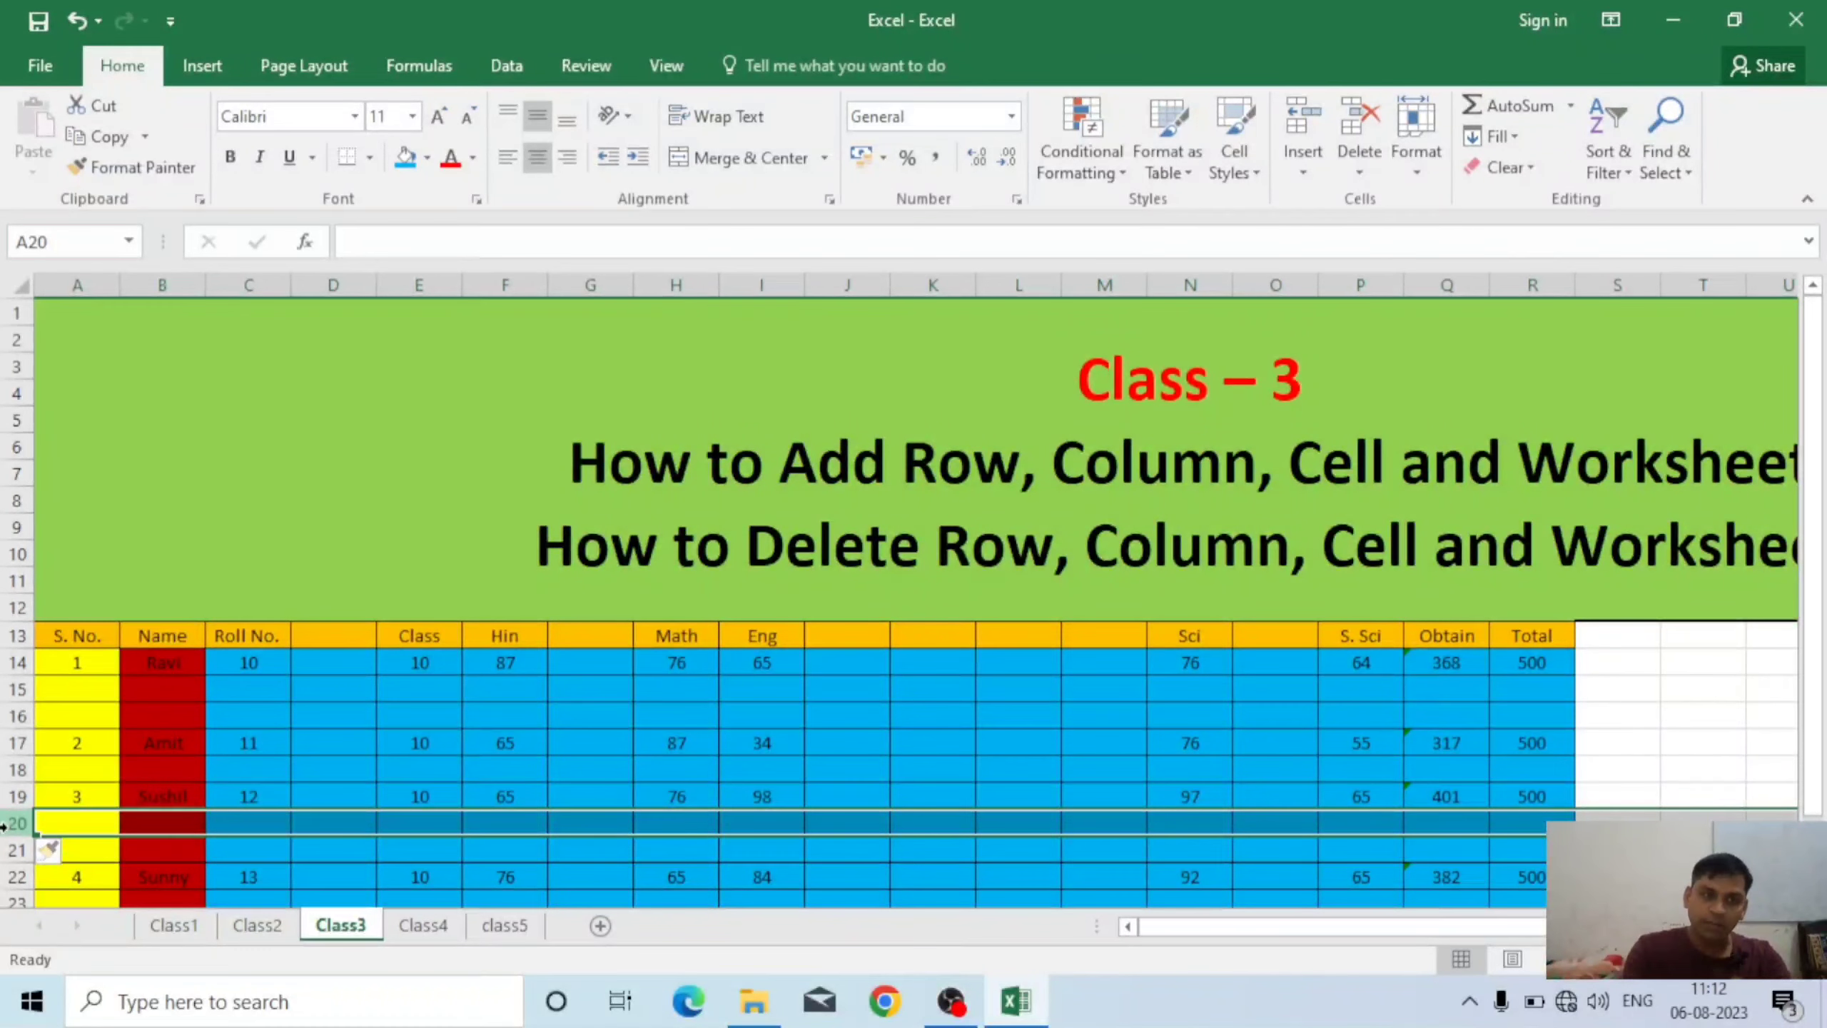
- Undo all the row and column insertions in the marks table
key(ctrl+z)
key(ctrl+z)
key(ctrl+z)
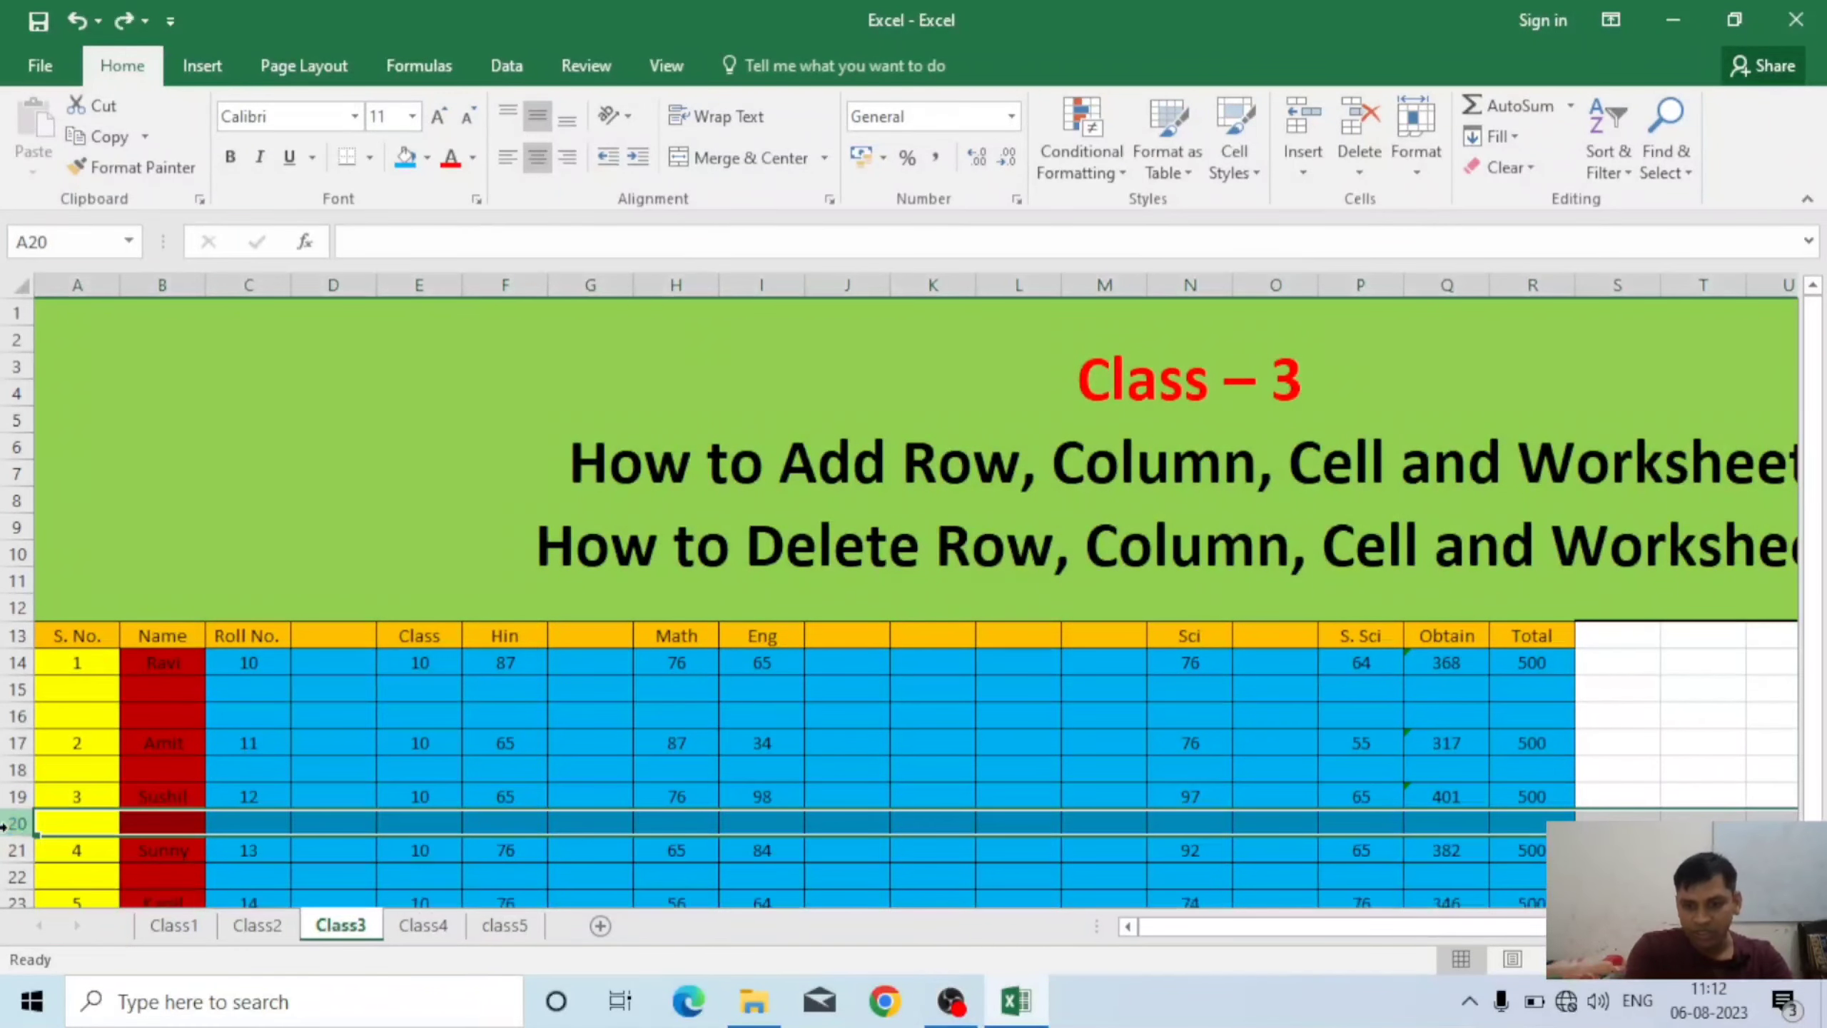
key(ctrl+z)
key(ctrl+z)
key(ctrl+z)
key(ctrl+z)
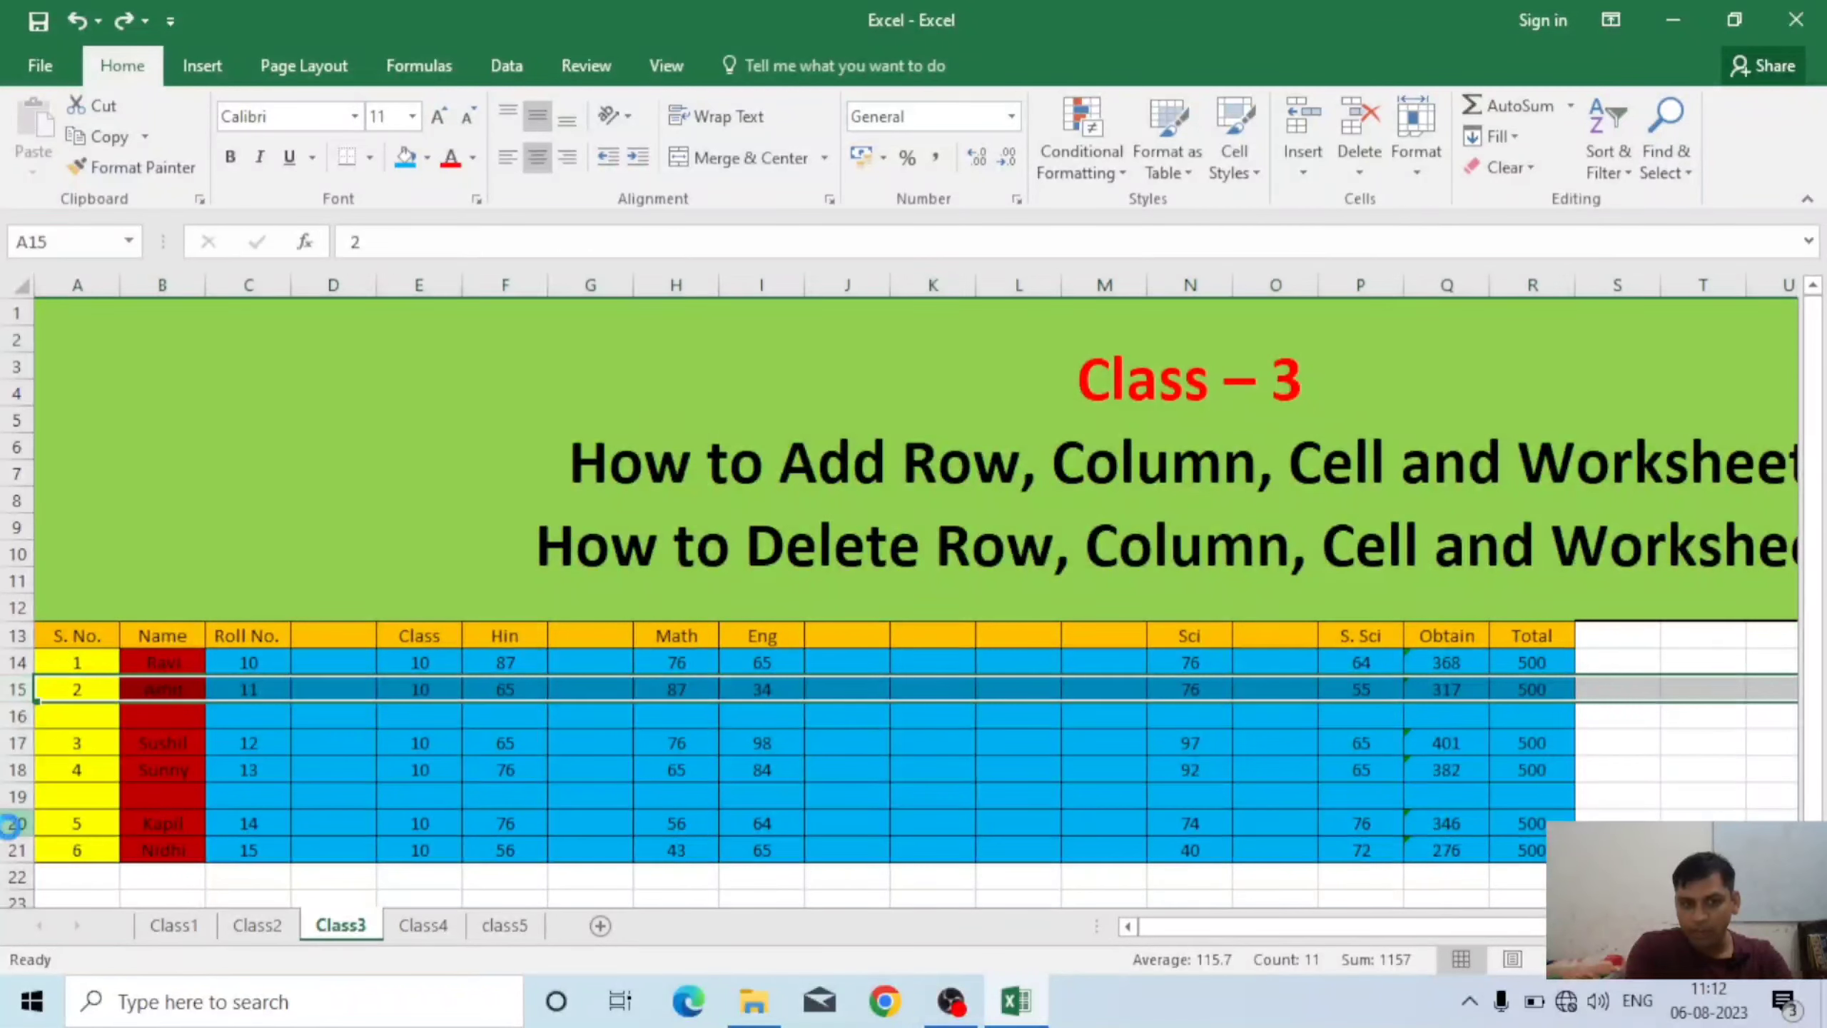
key(ctrl+z)
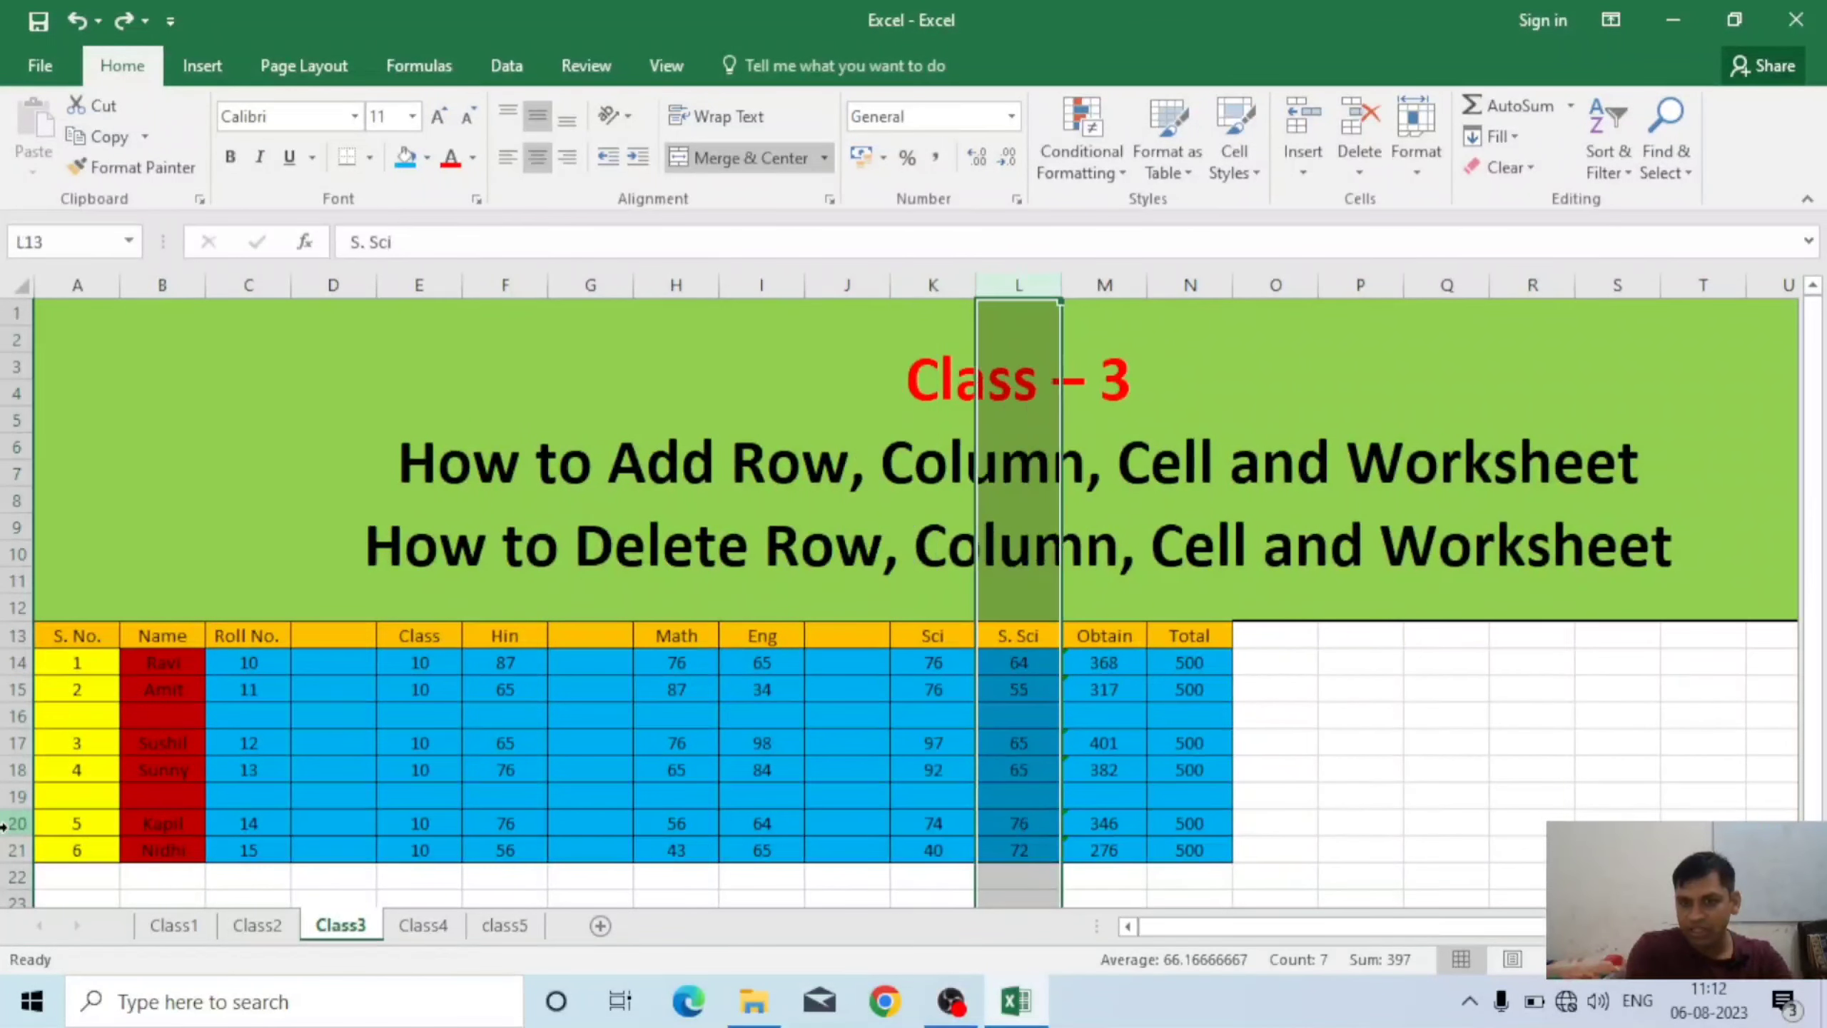
key(ctrl+z)
key(ctrl+z)
key(ctrl+z)
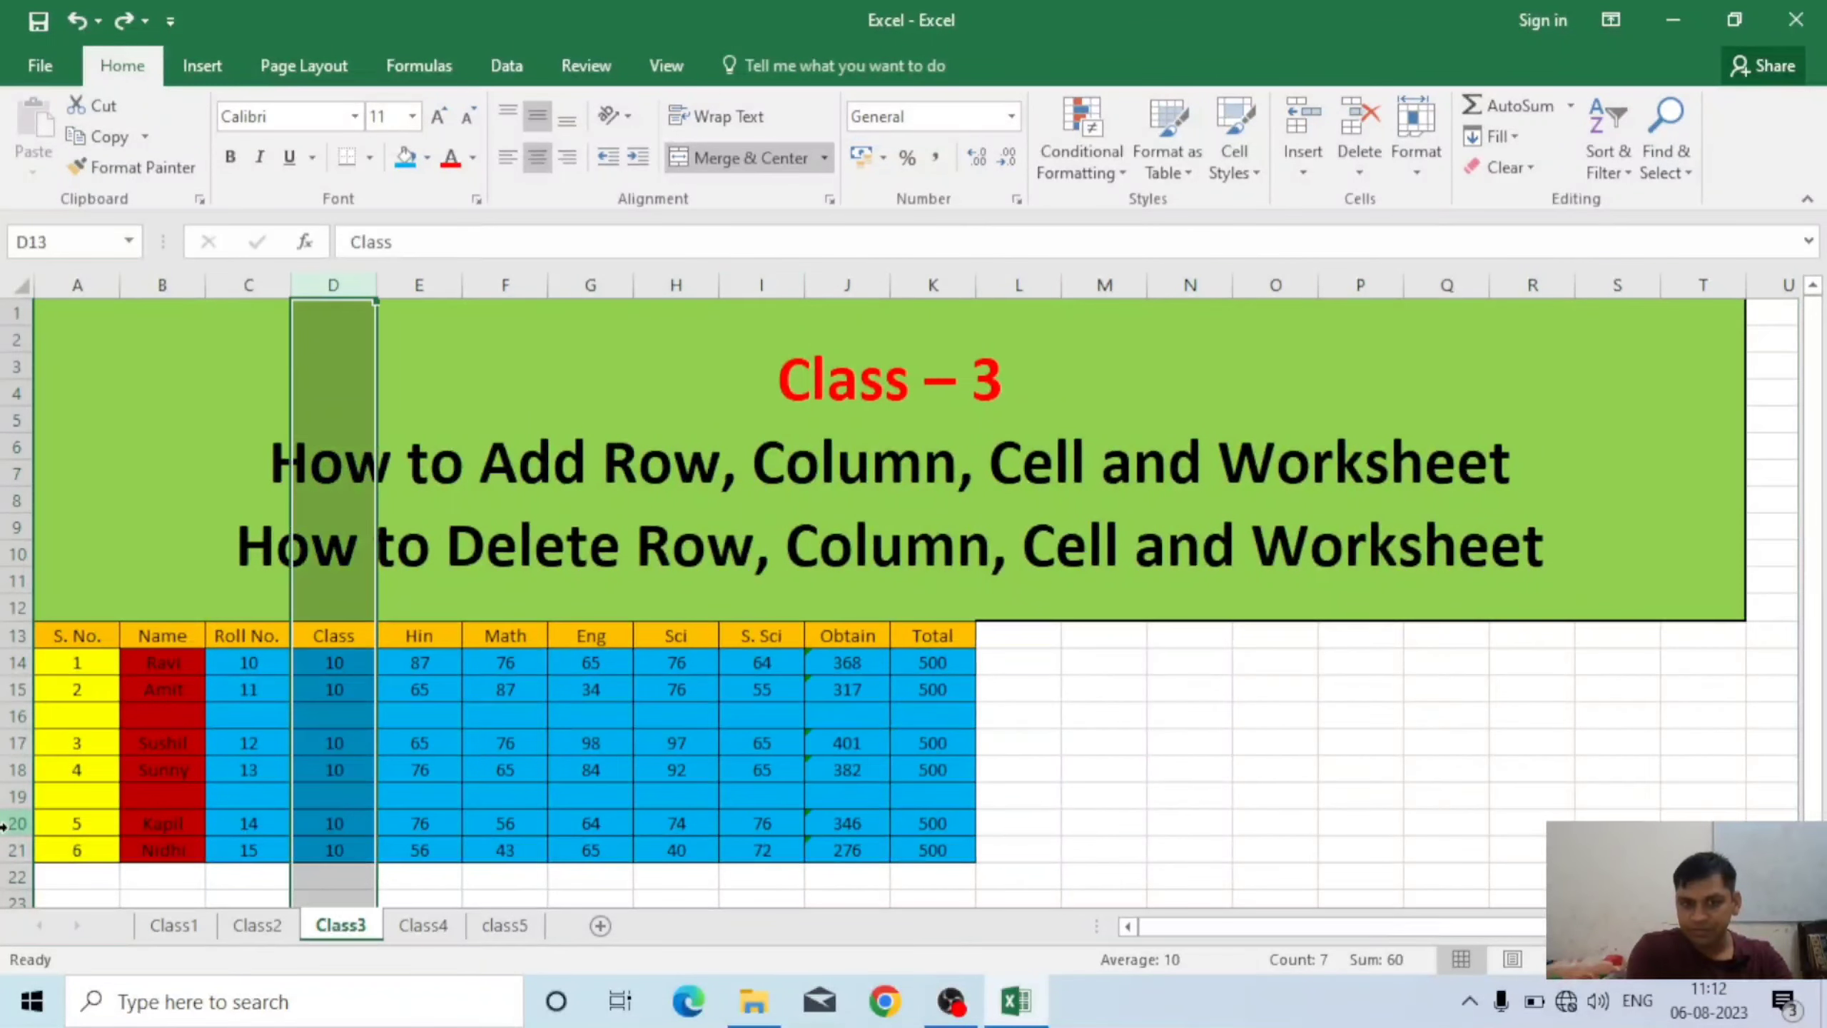
key(ctrl+z)
key(ctrl+z)
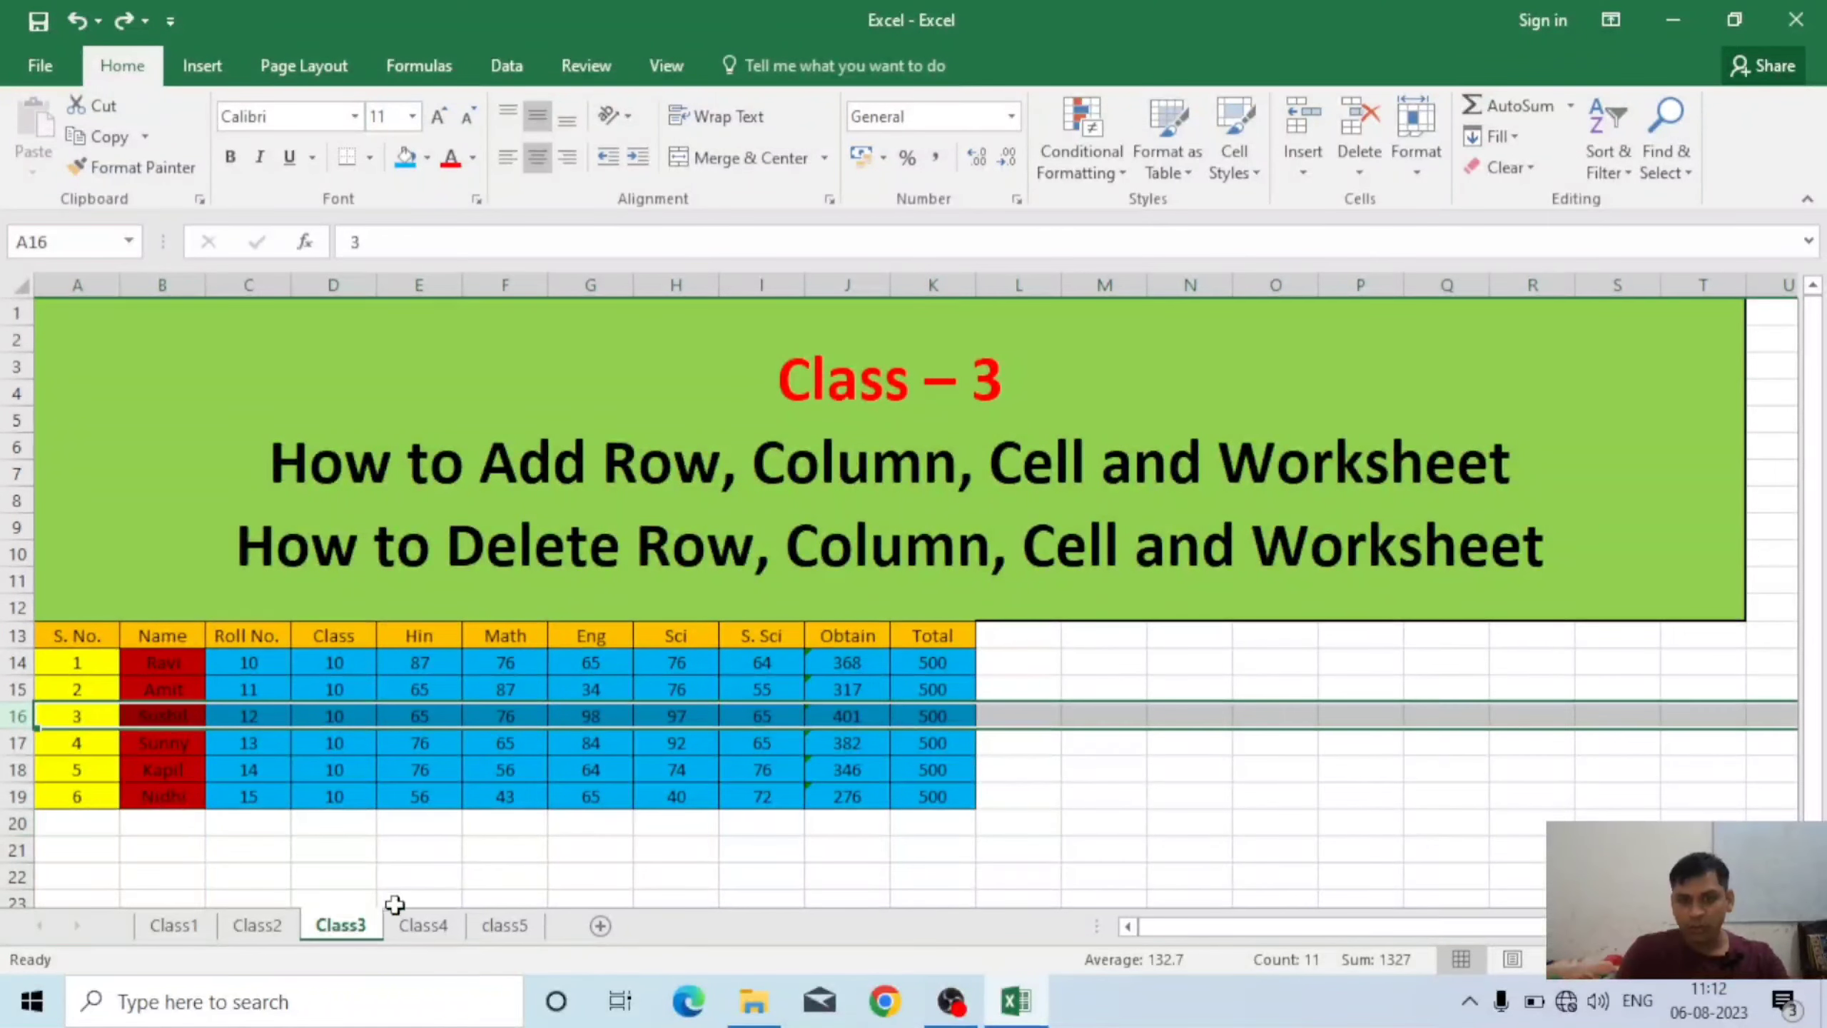
click(726, 879)
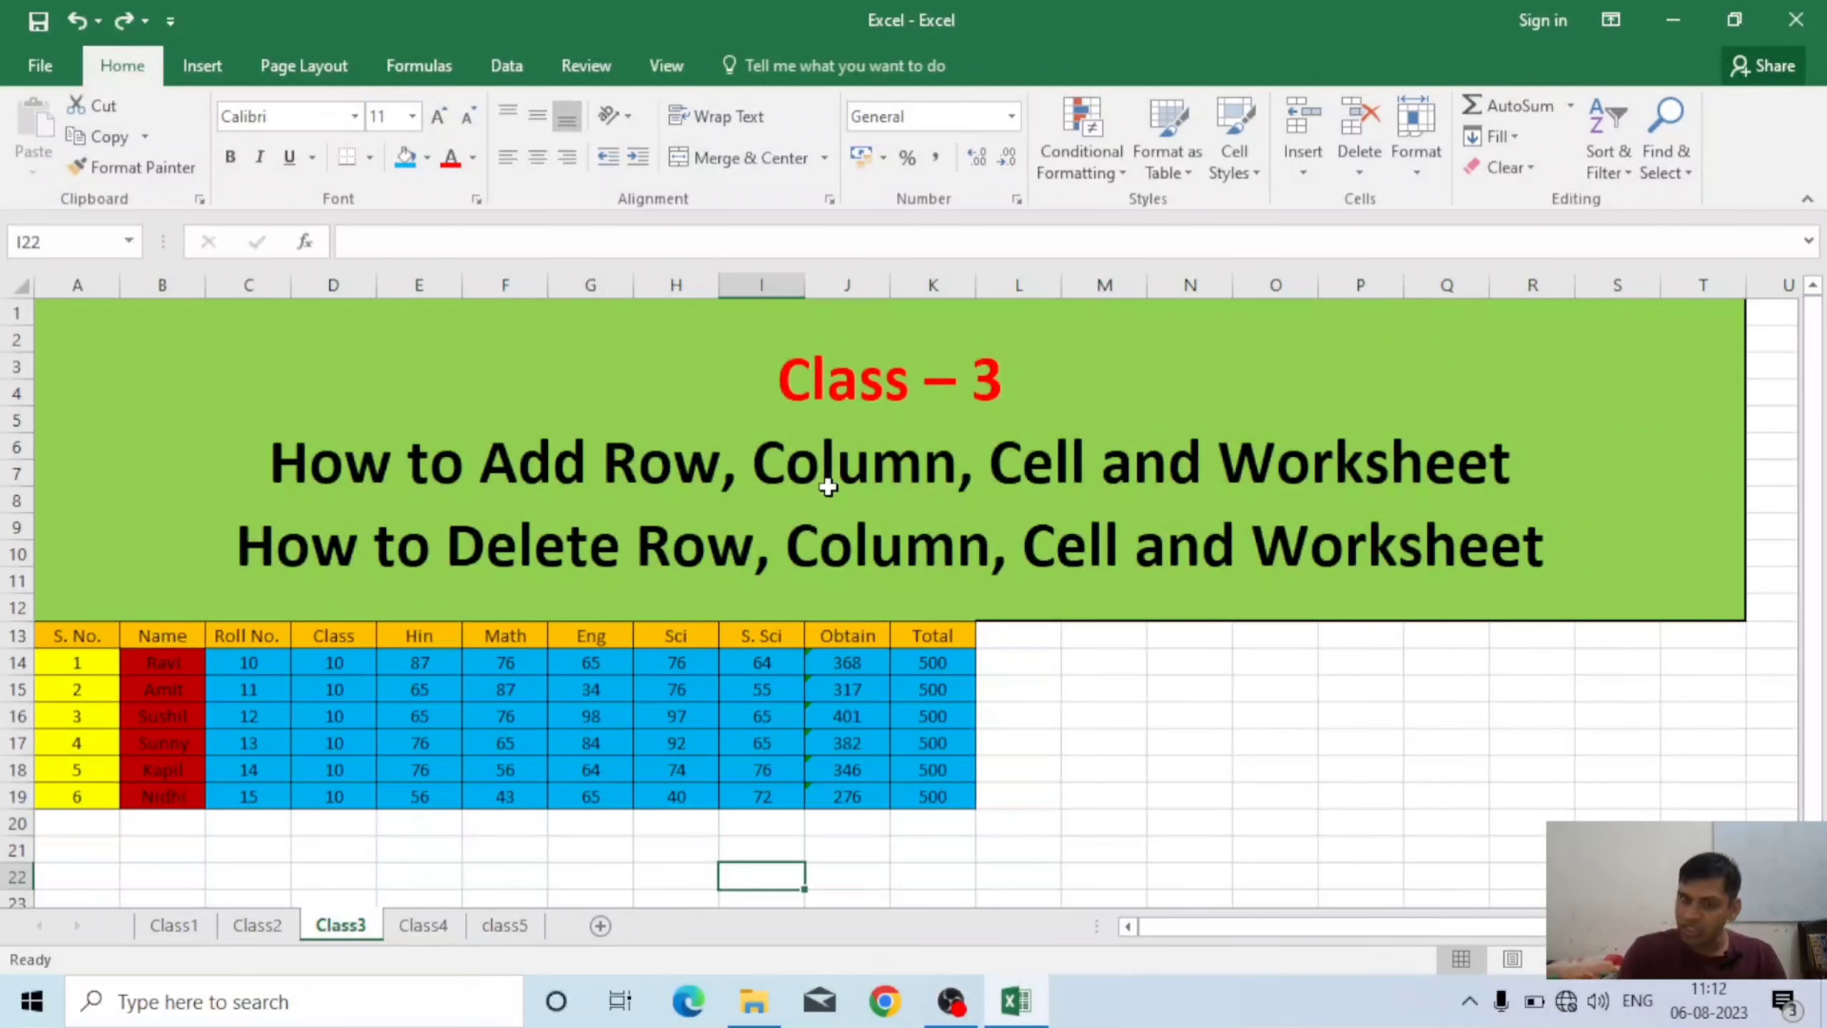
click(1059, 472)
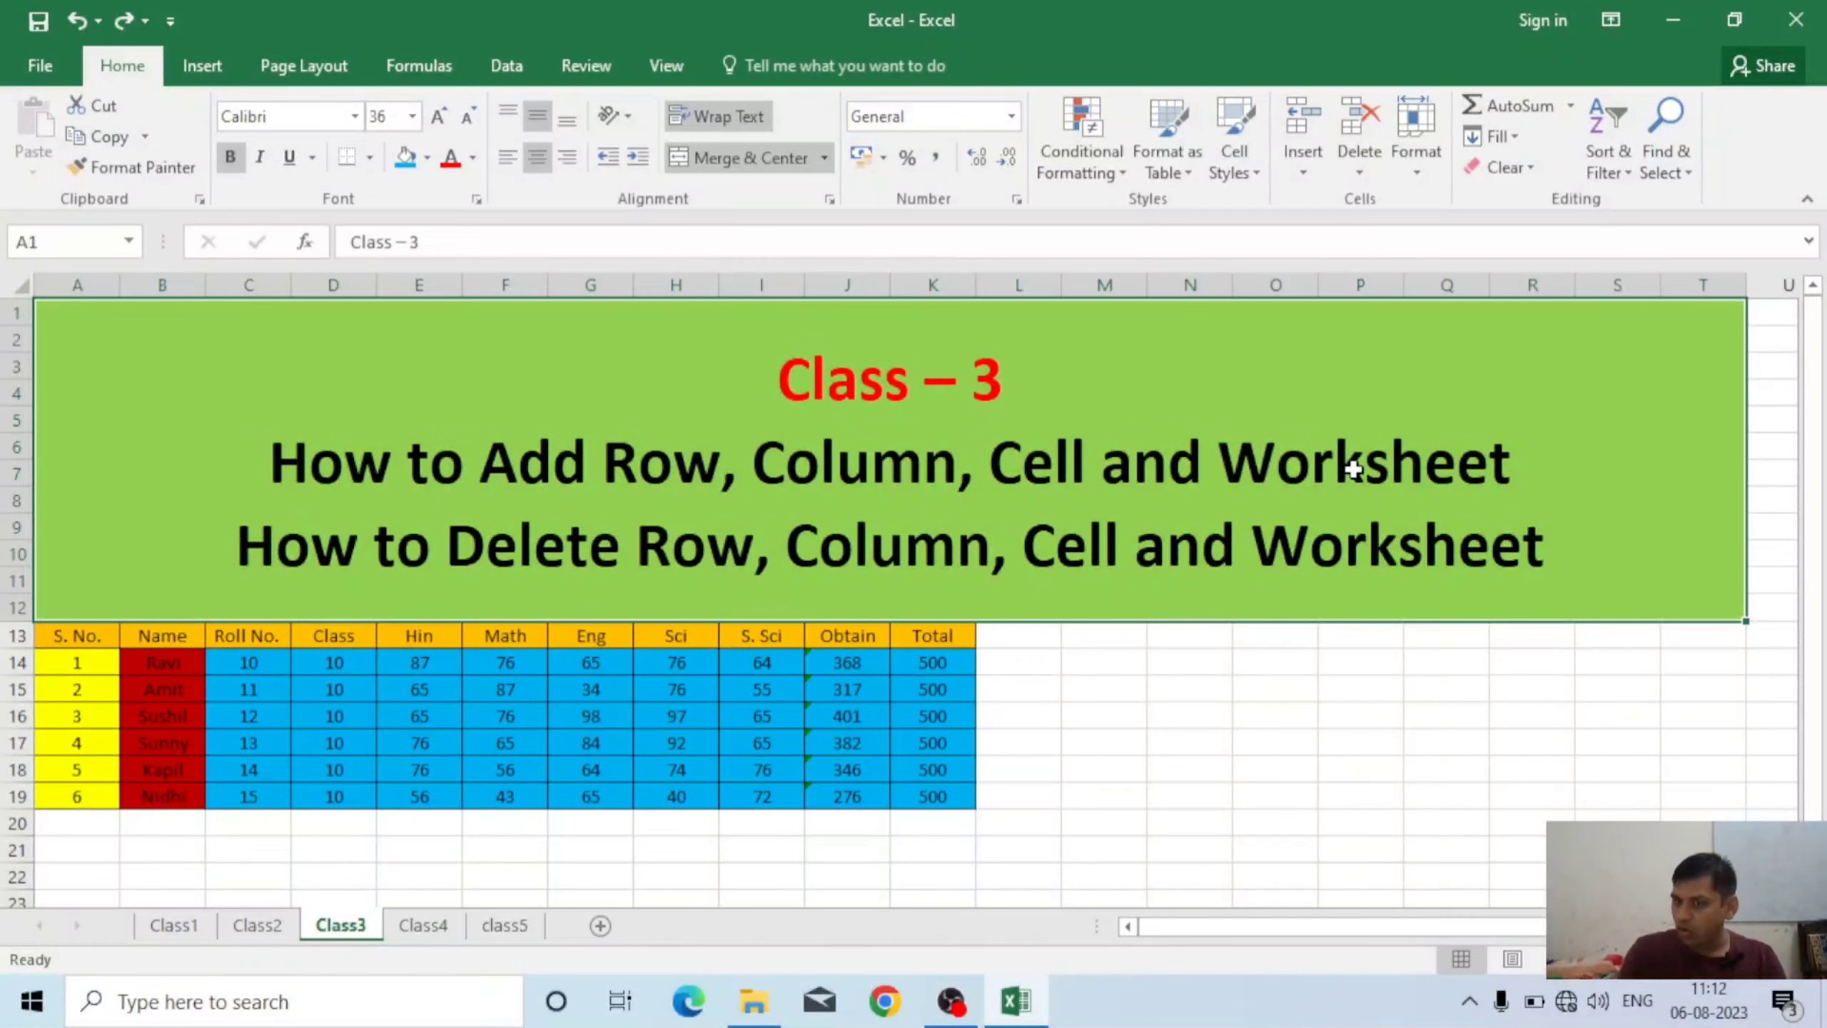
click(522, 697)
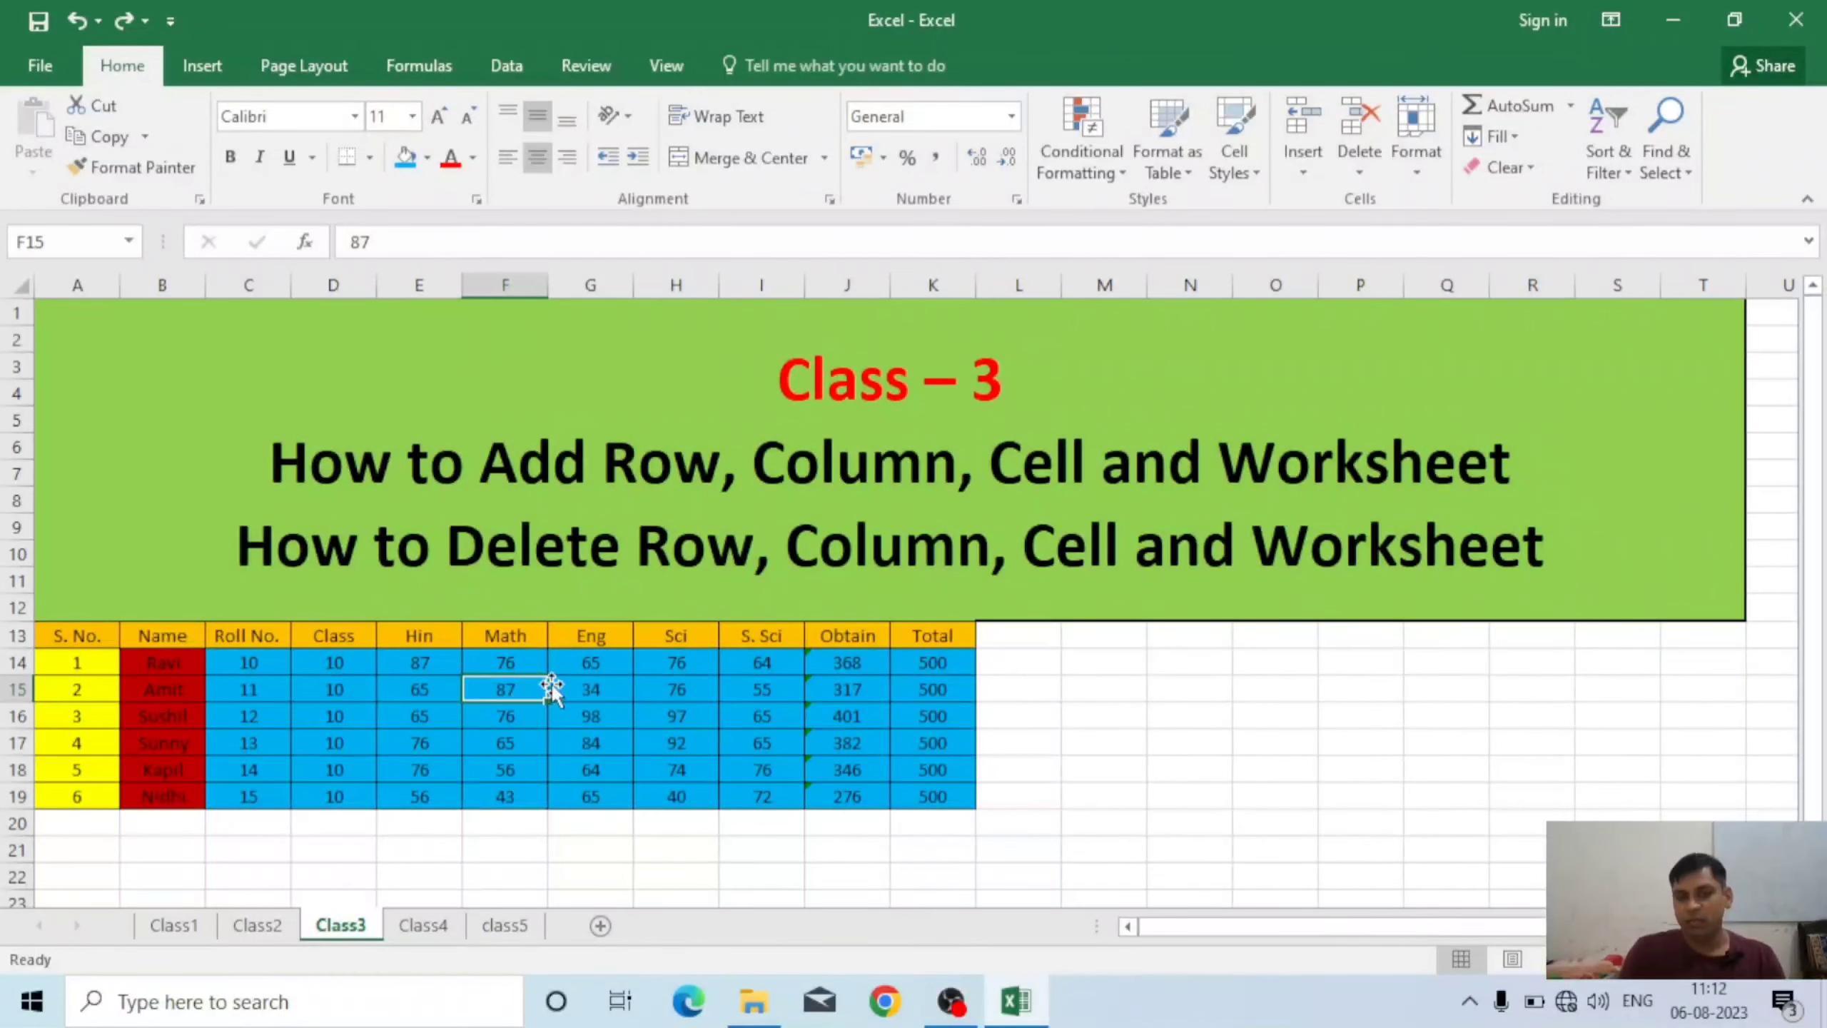
click(1019, 714)
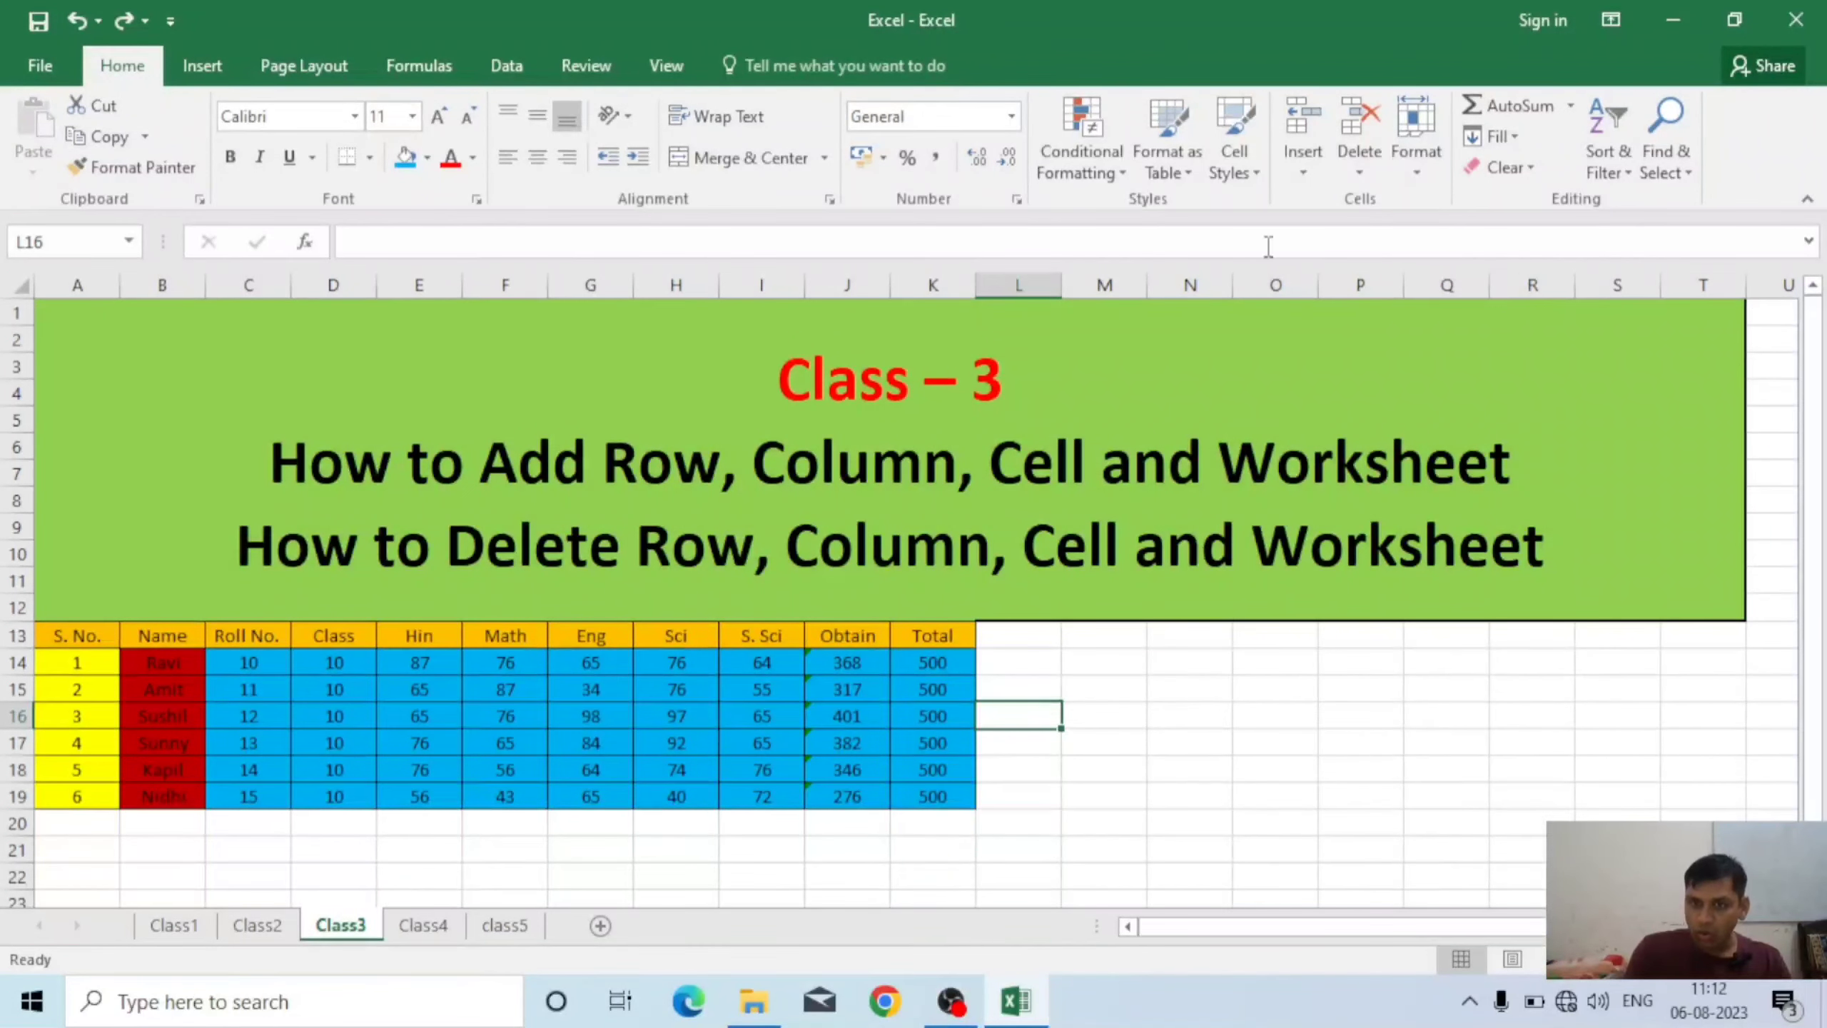
click(1187, 717)
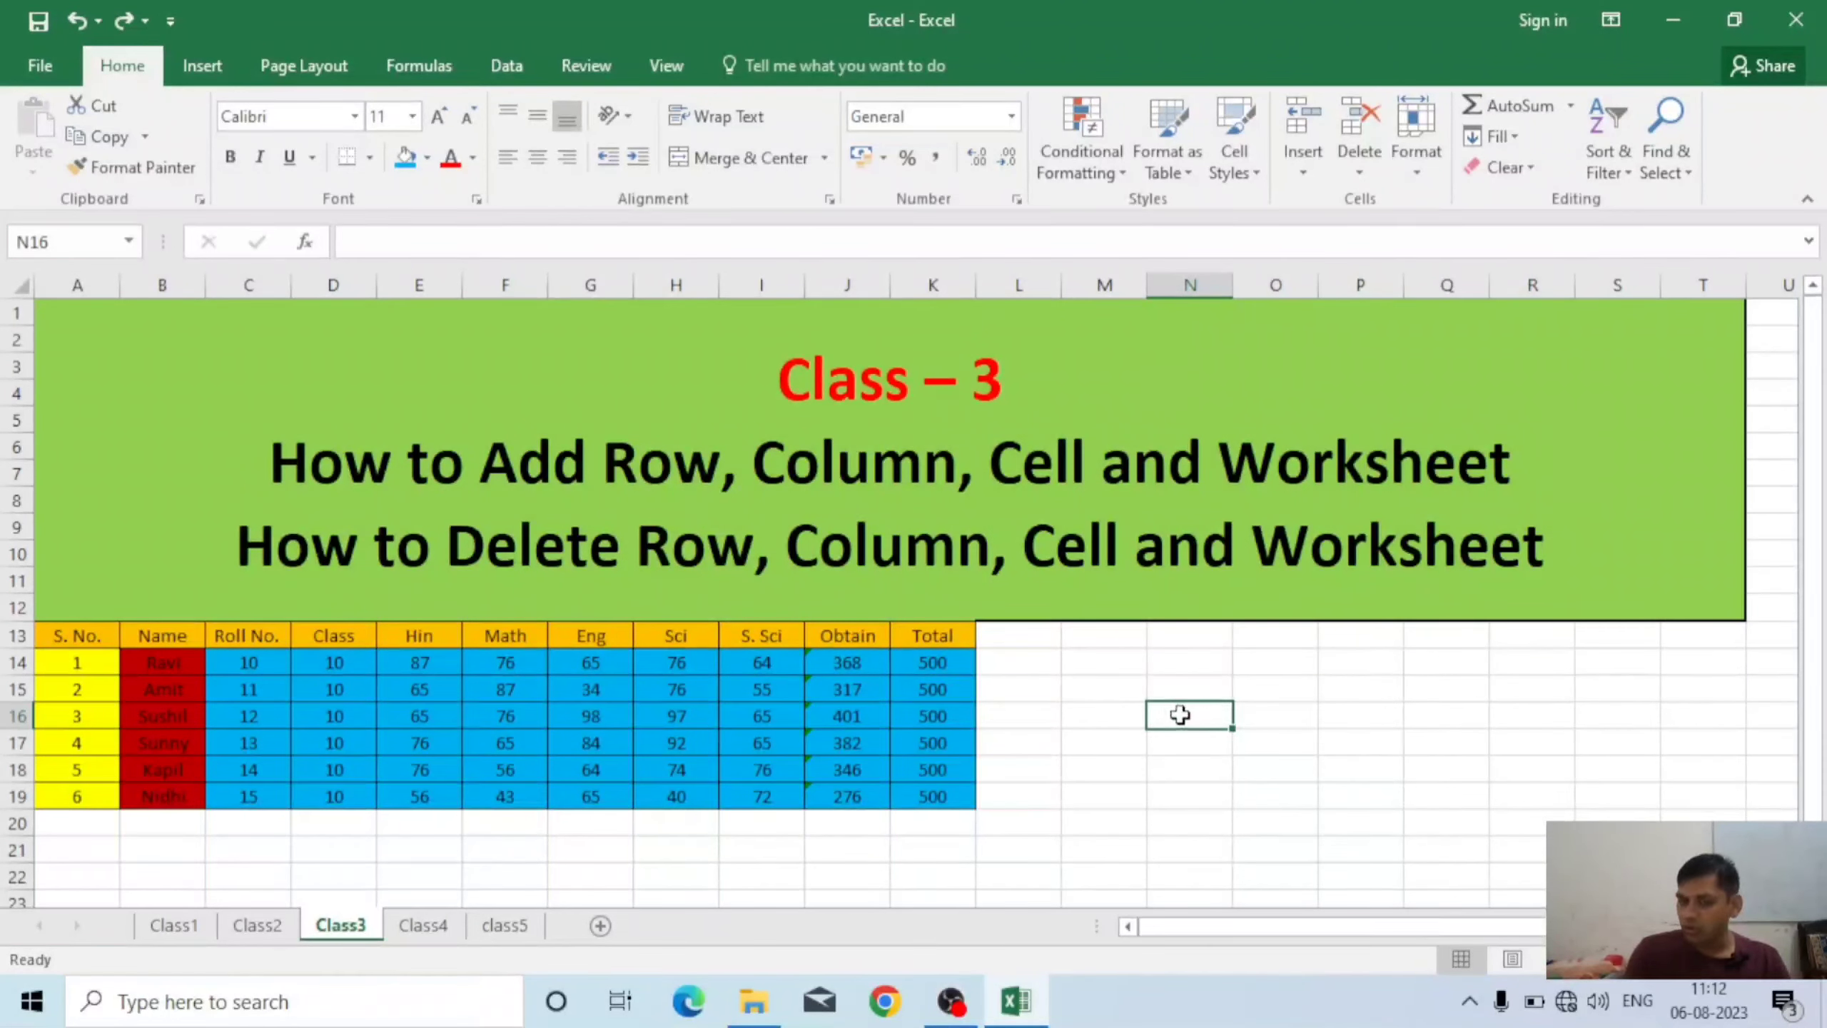
- Insert a blank cell at G15 in the Eng column with the Shift cells down option
click(586, 692)
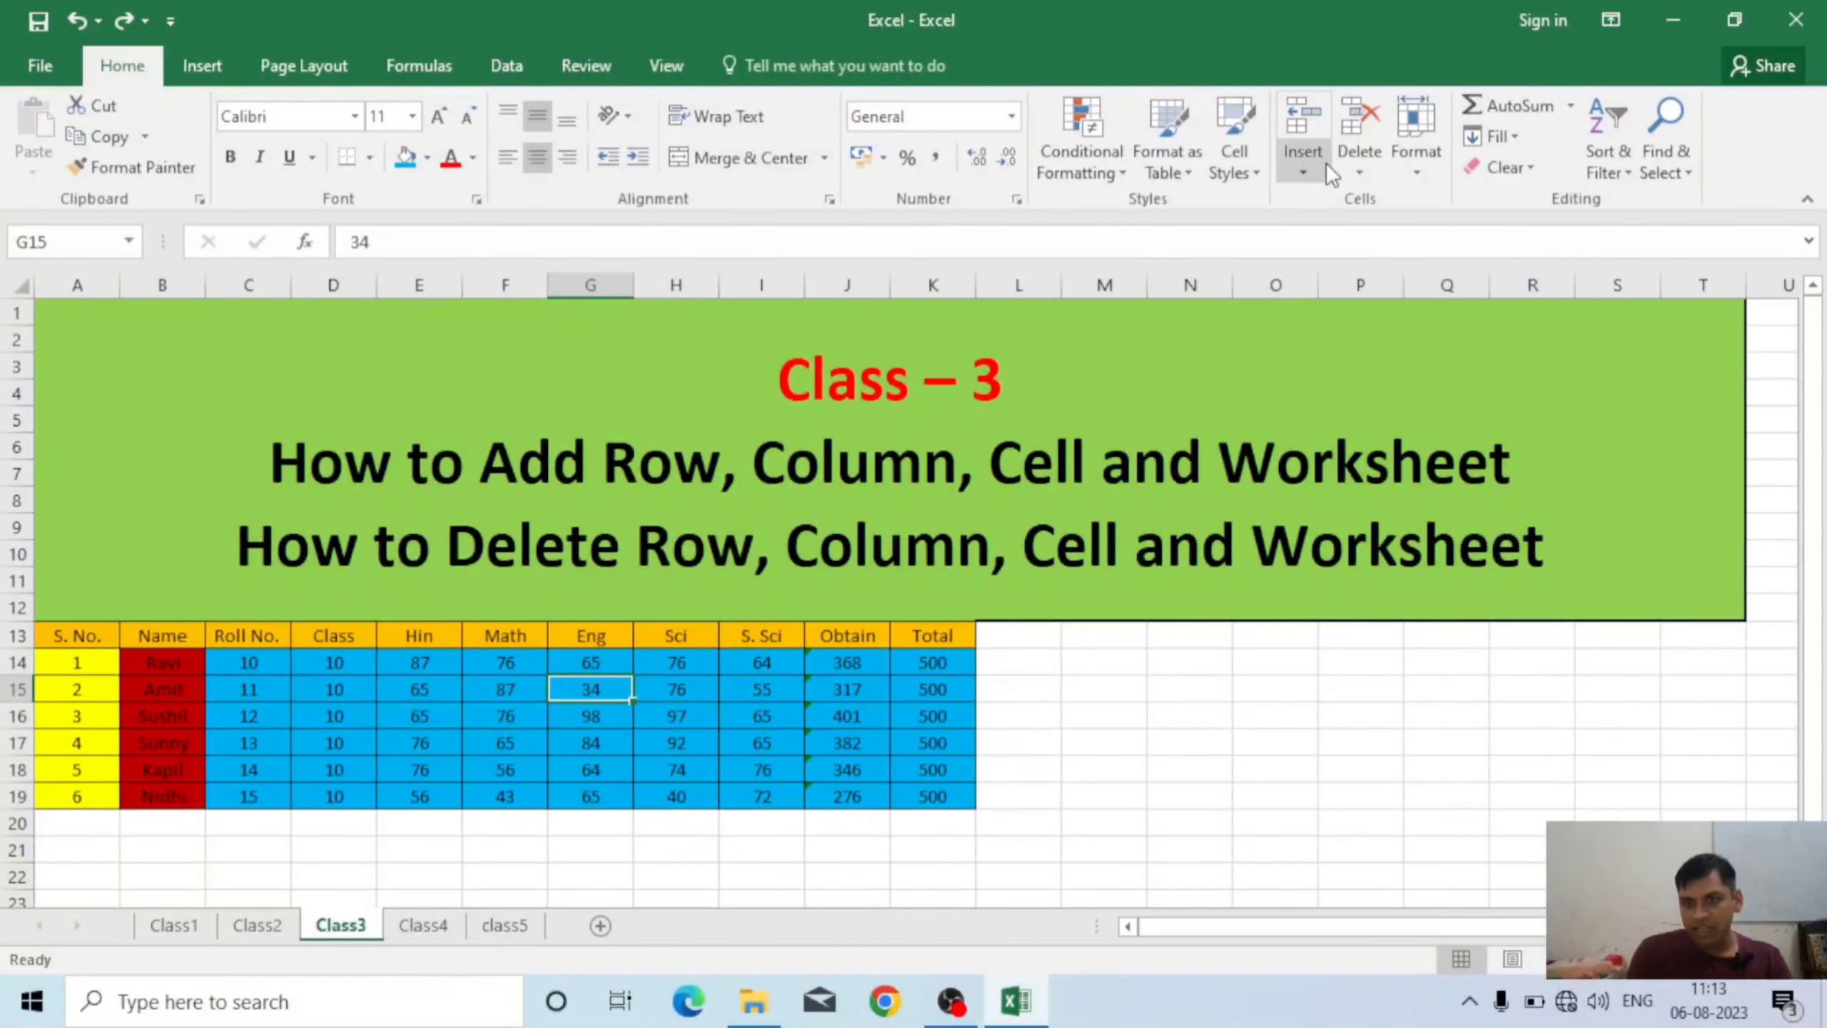
click(1304, 173)
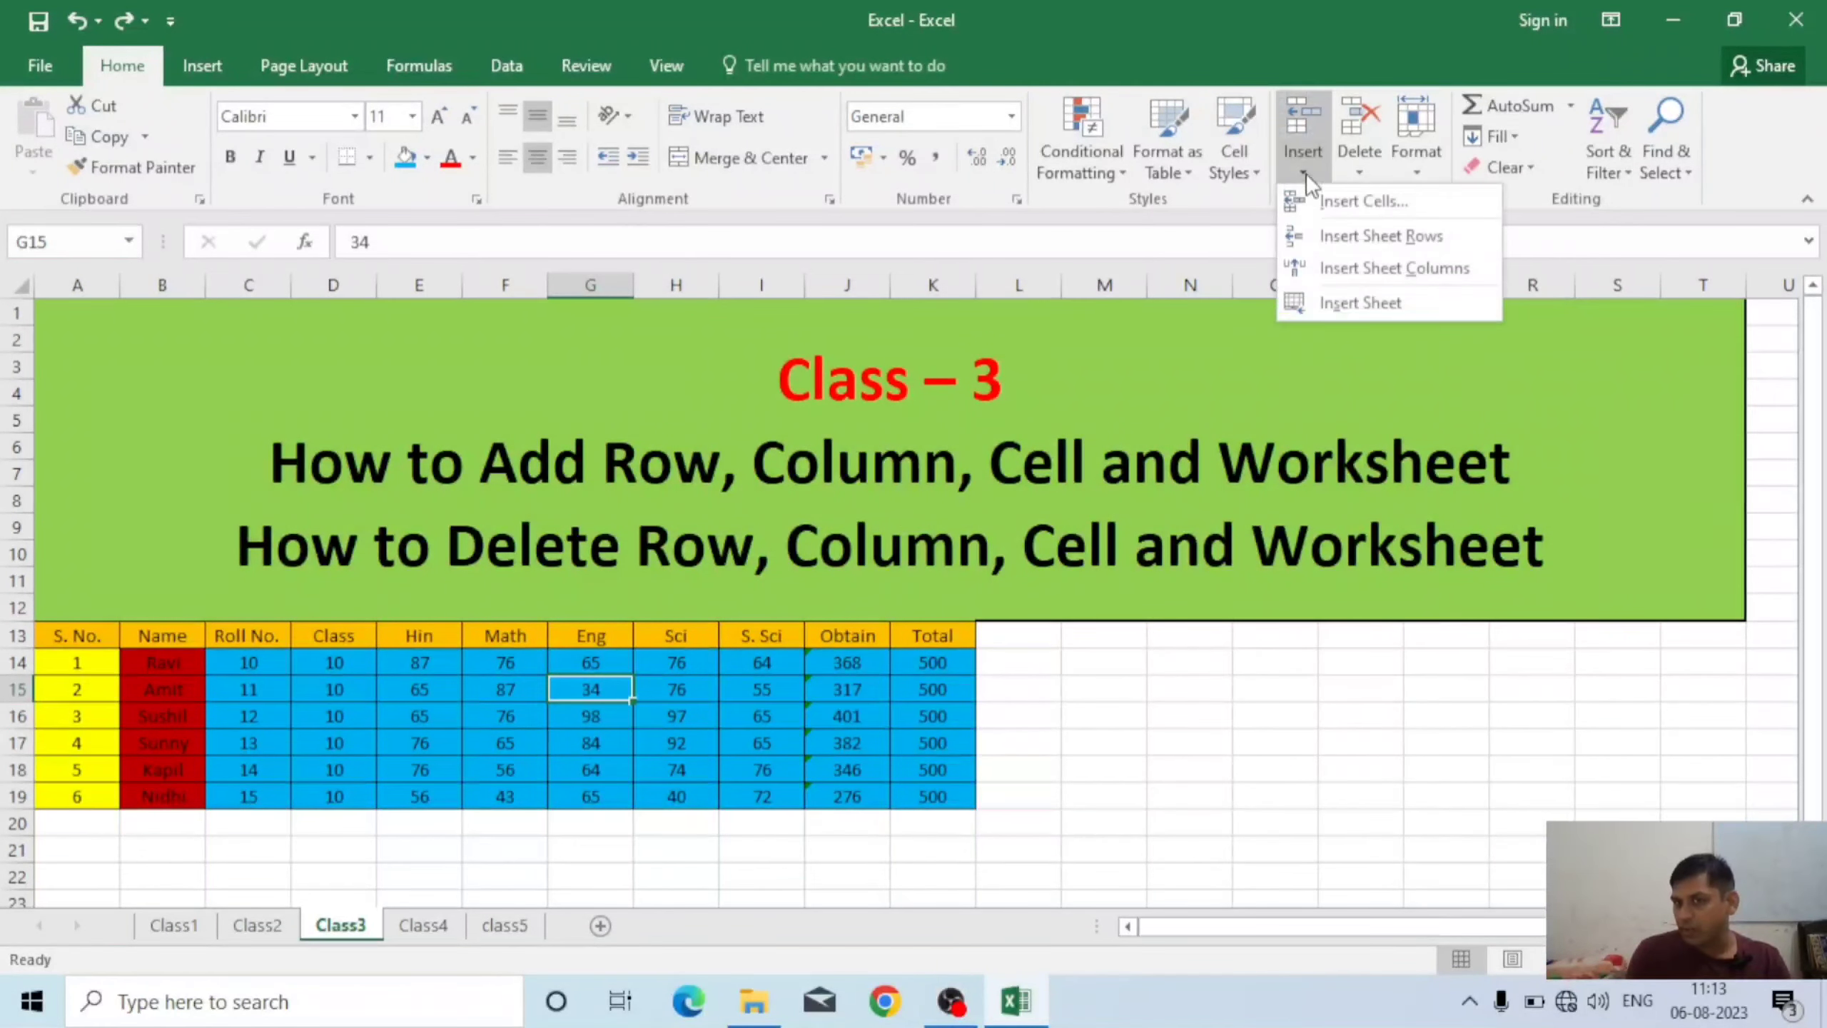
click(1348, 199)
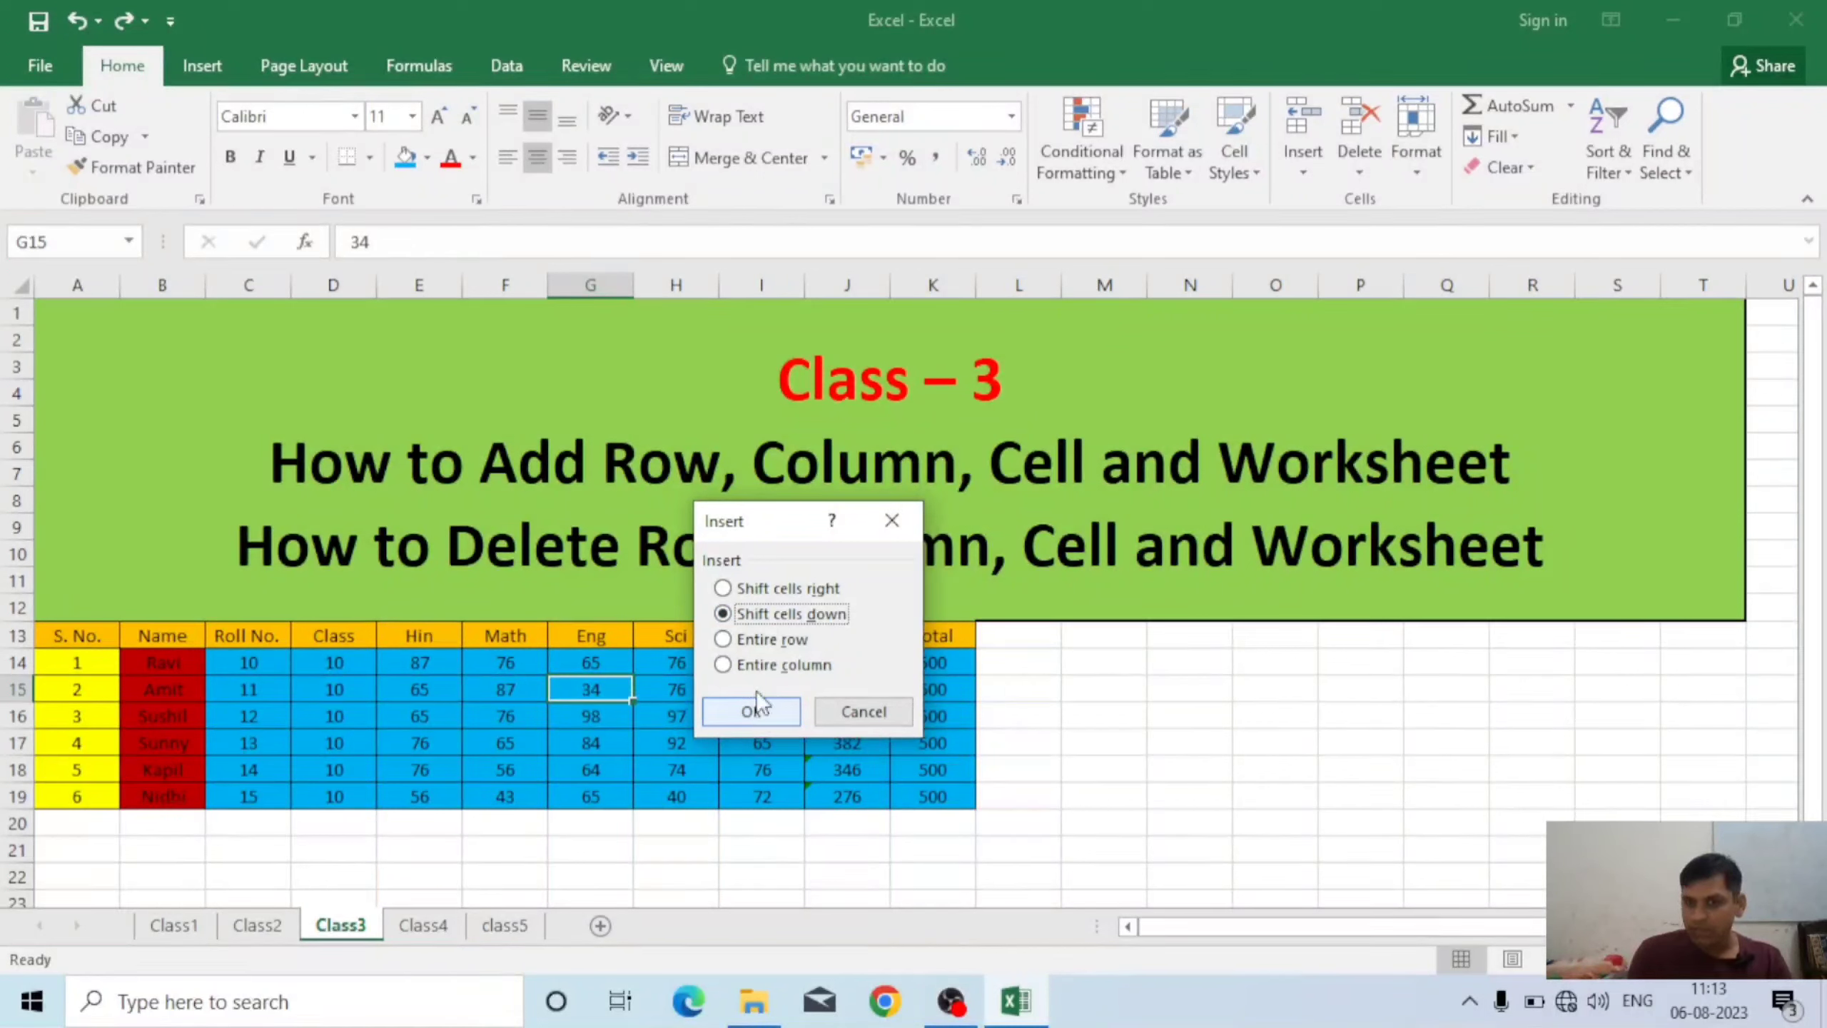
click(761, 590)
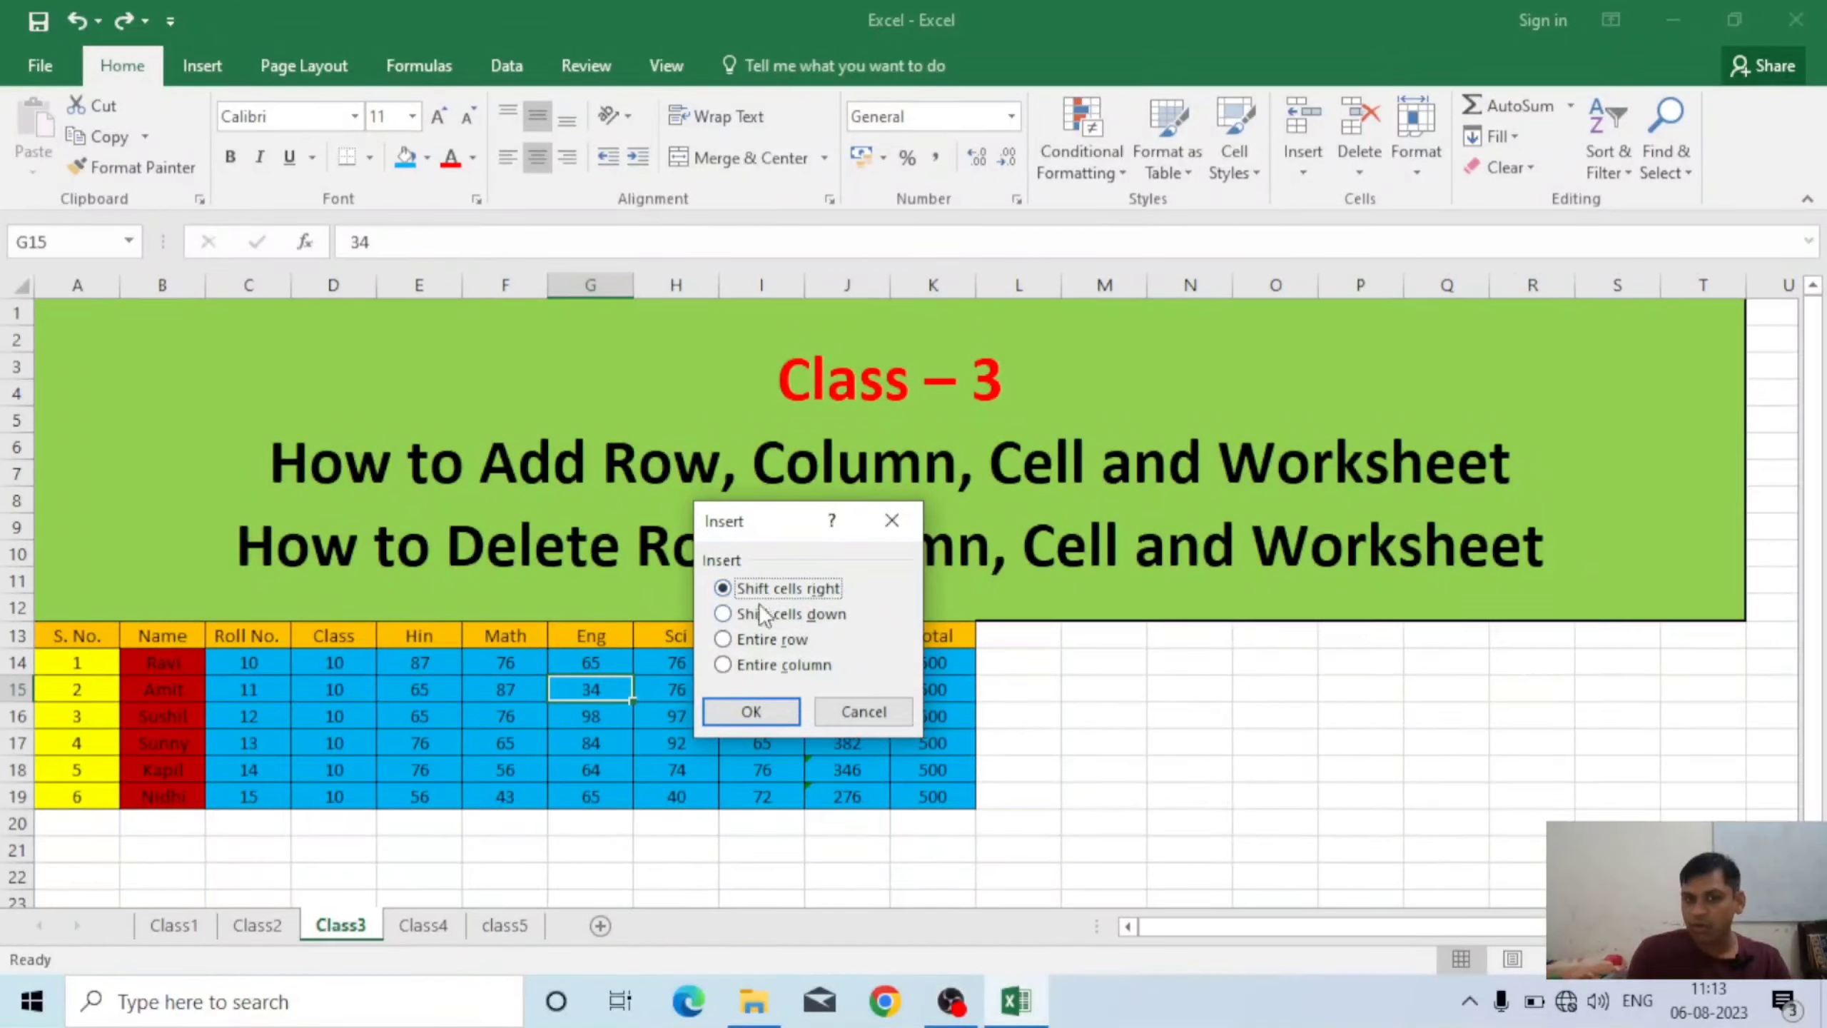
click(759, 613)
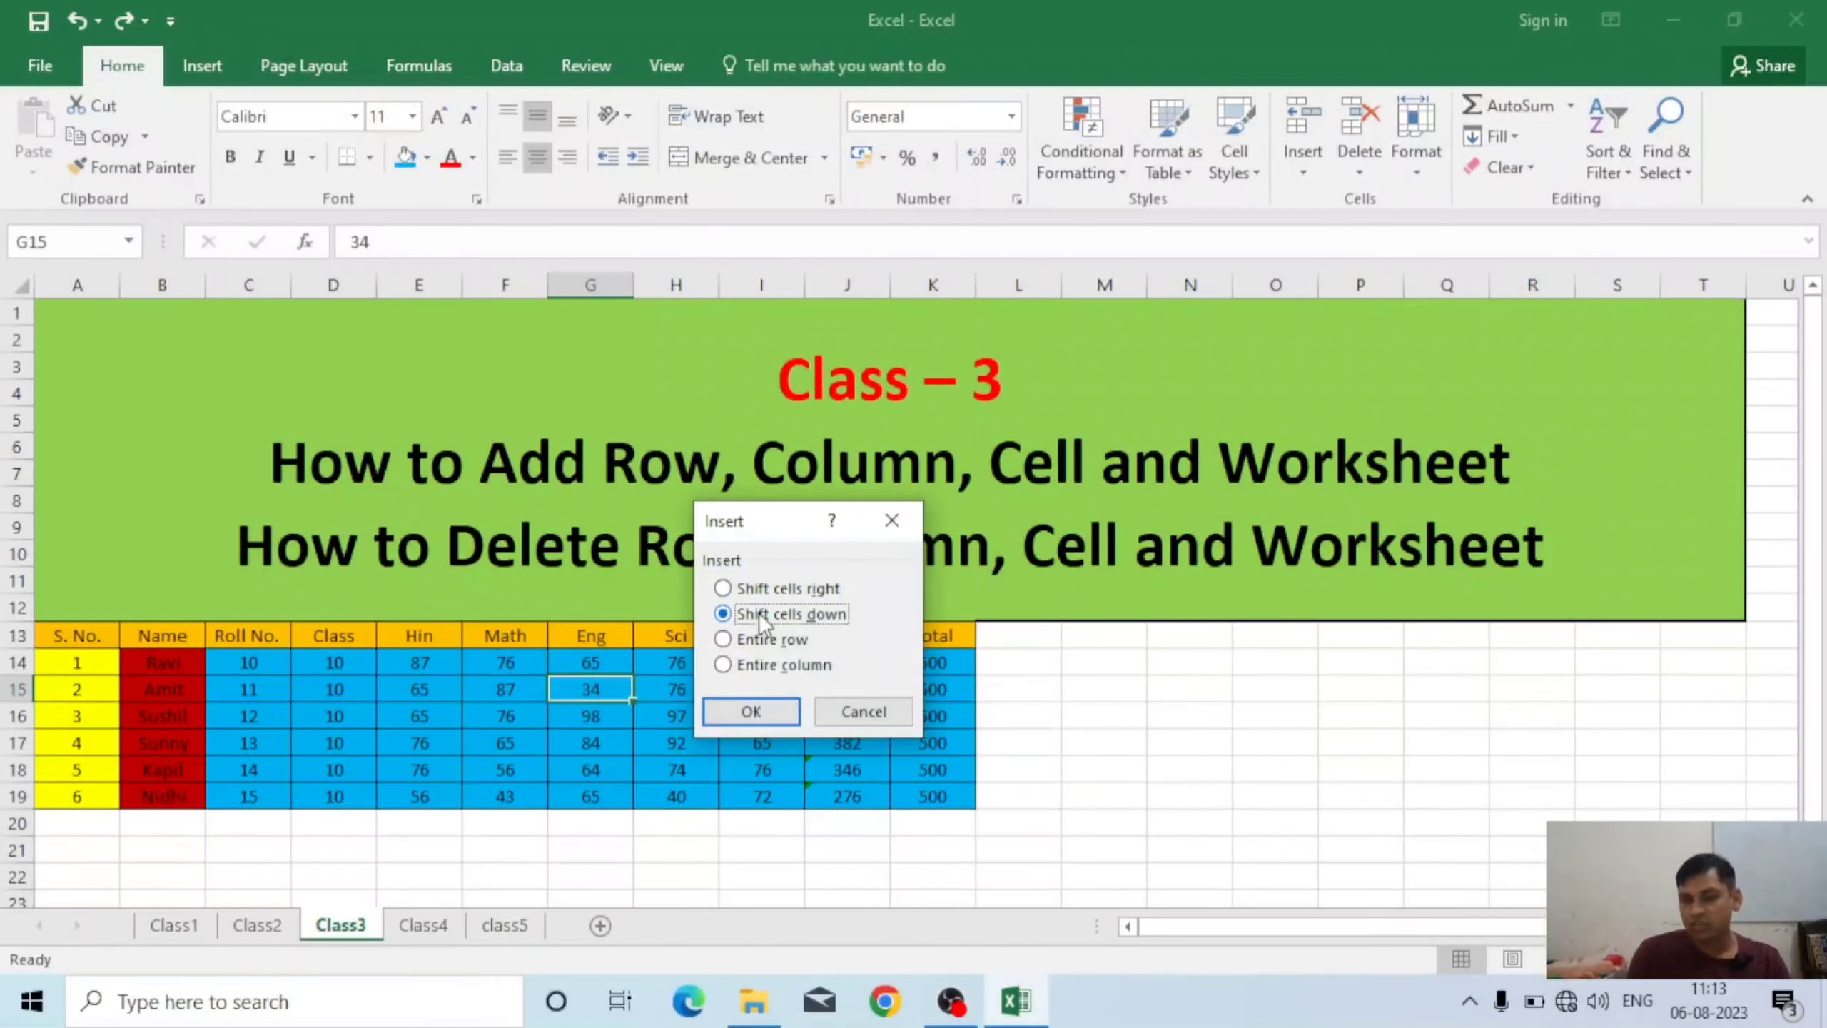
click(737, 708)
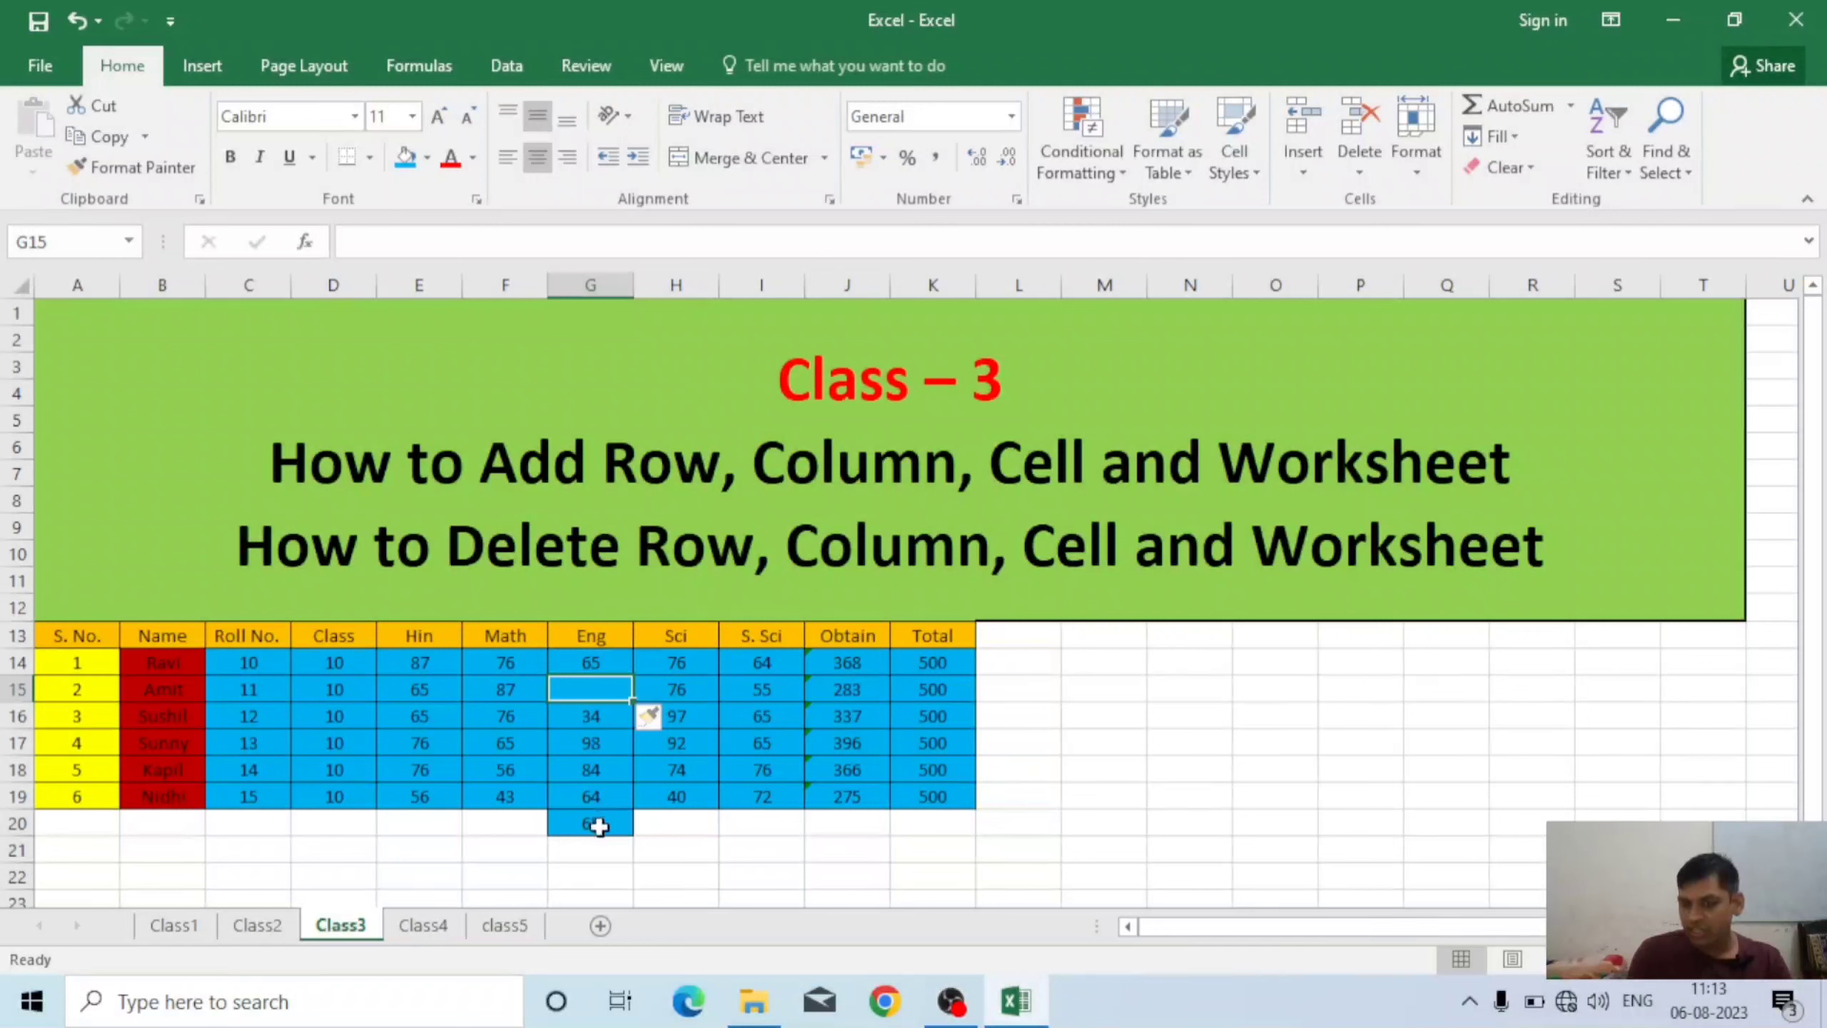
- Insert a blank cell at G16 in the Eng column, shifting the existing cells down
click(588, 718)
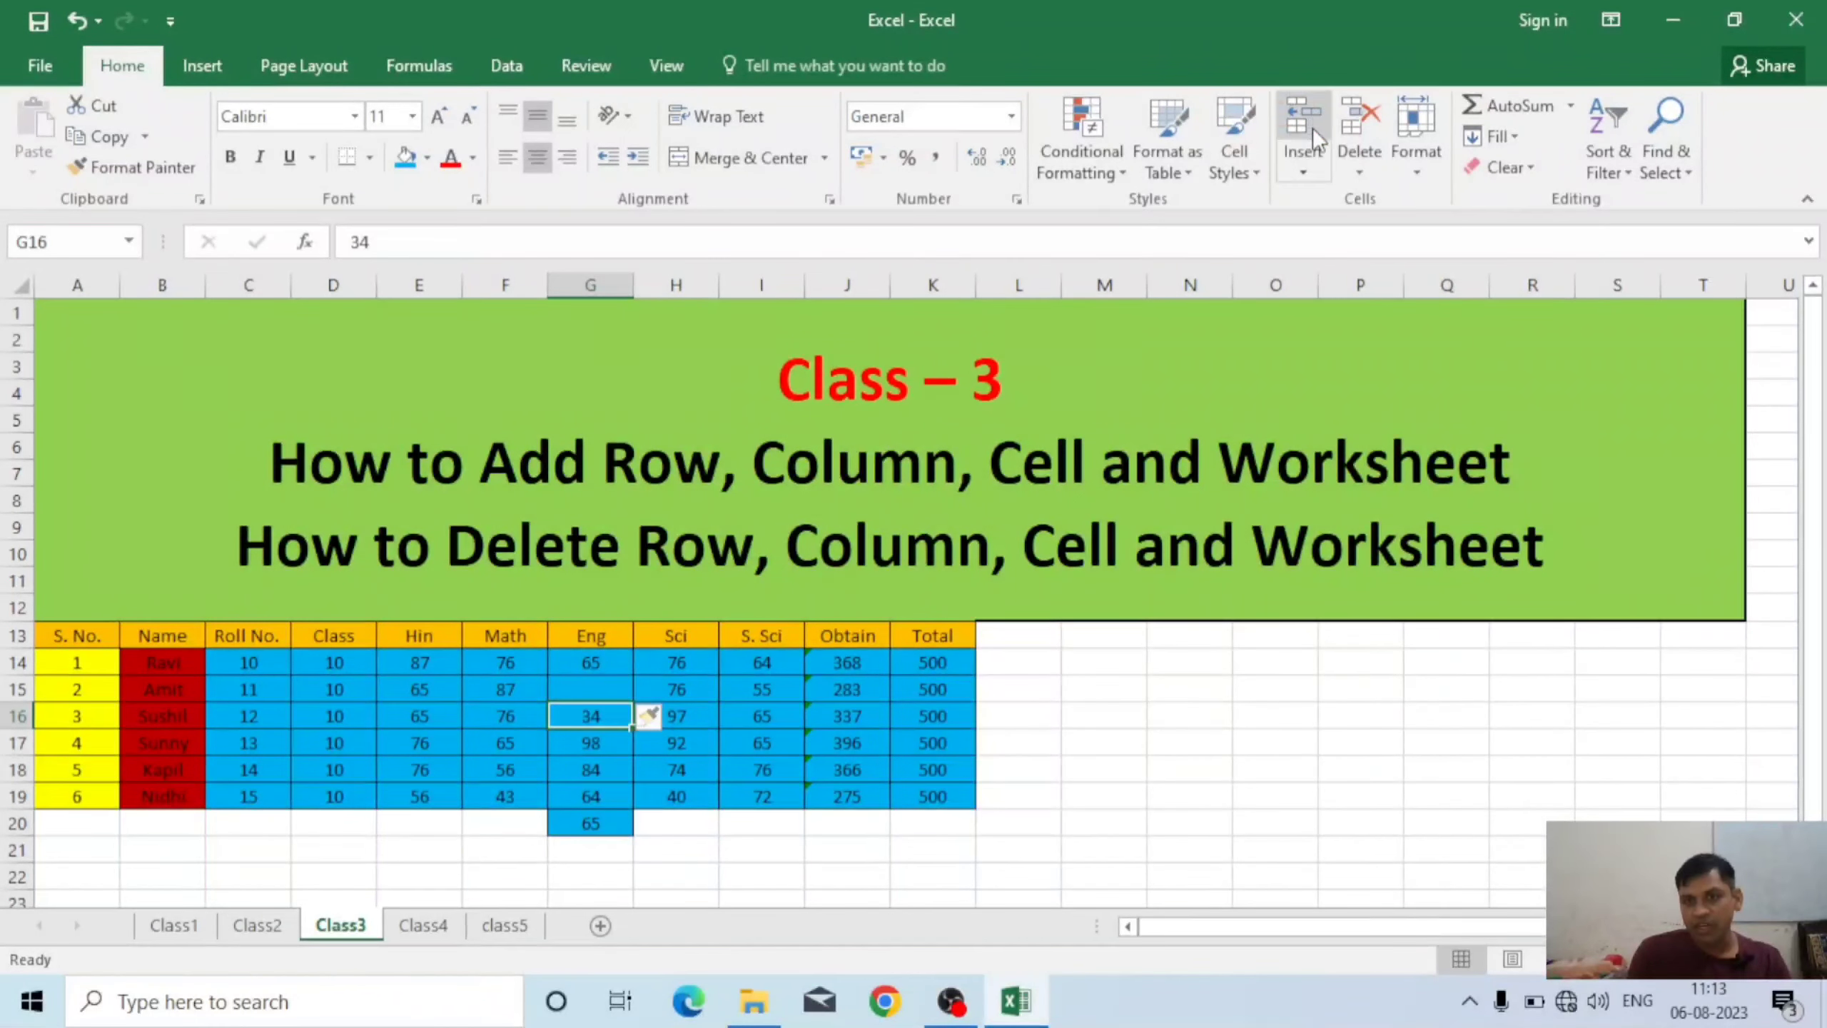
click(1297, 167)
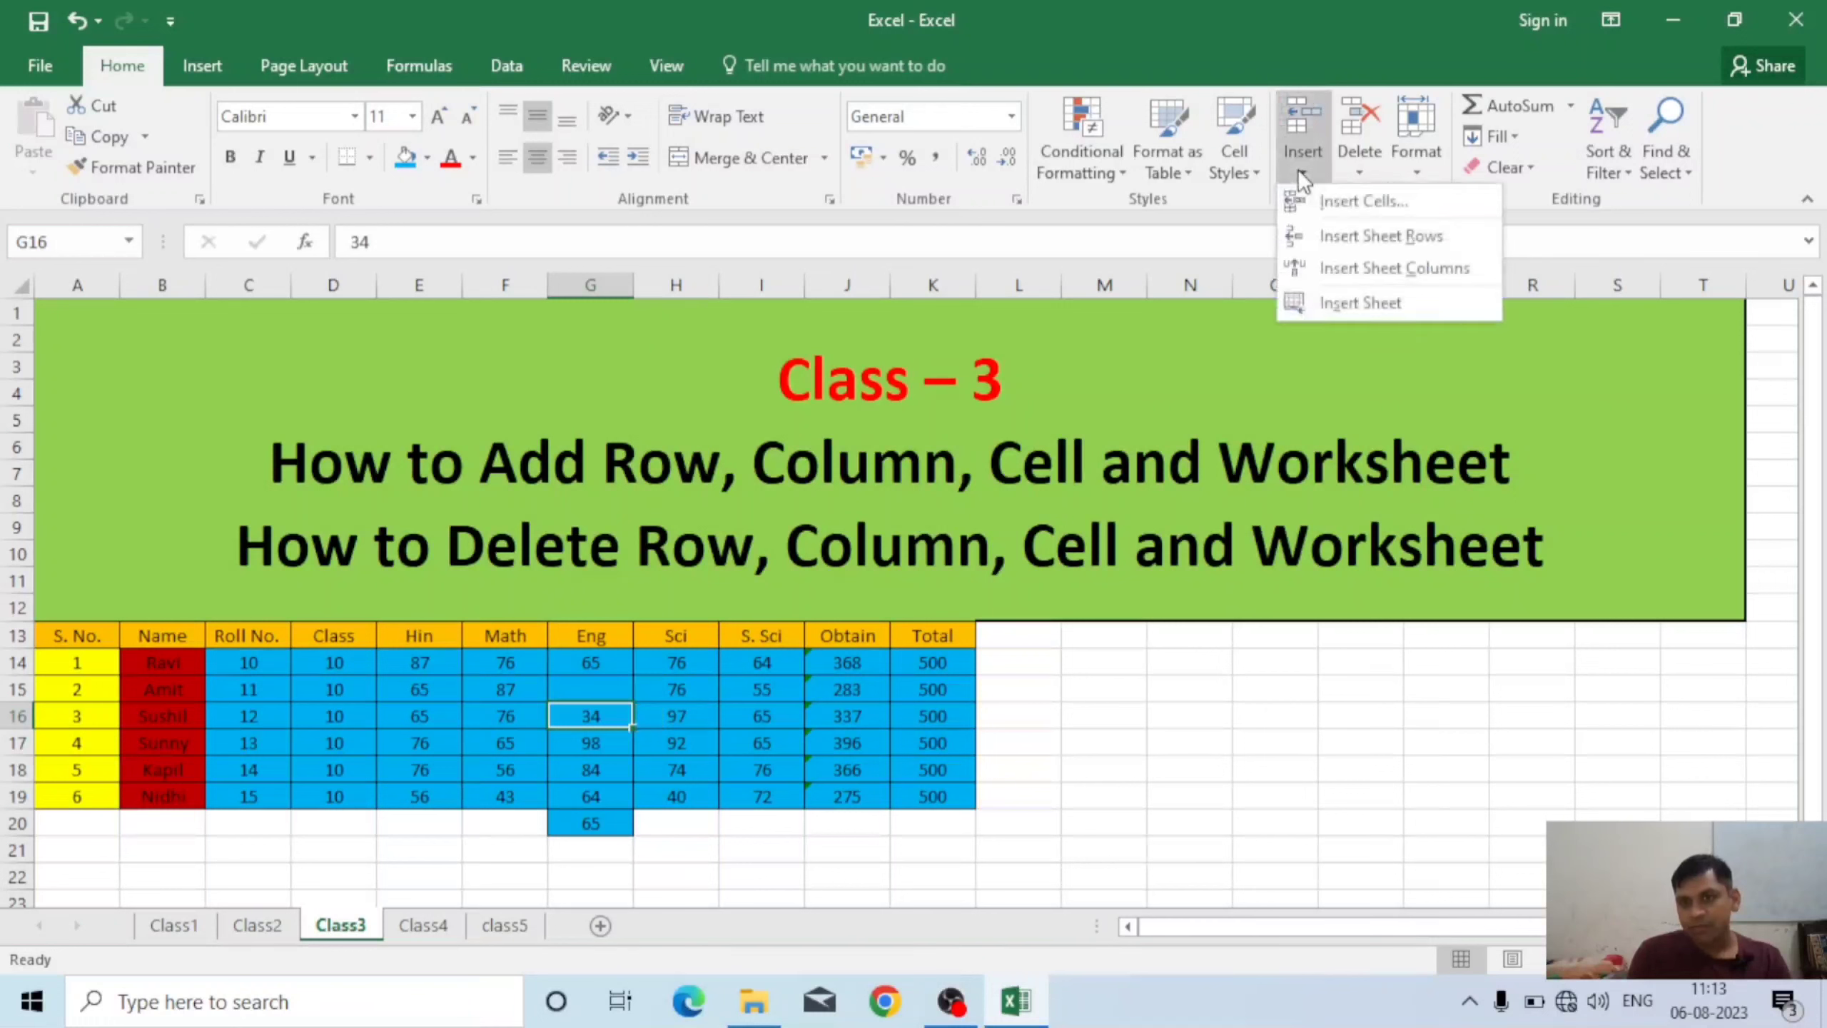
click(1343, 201)
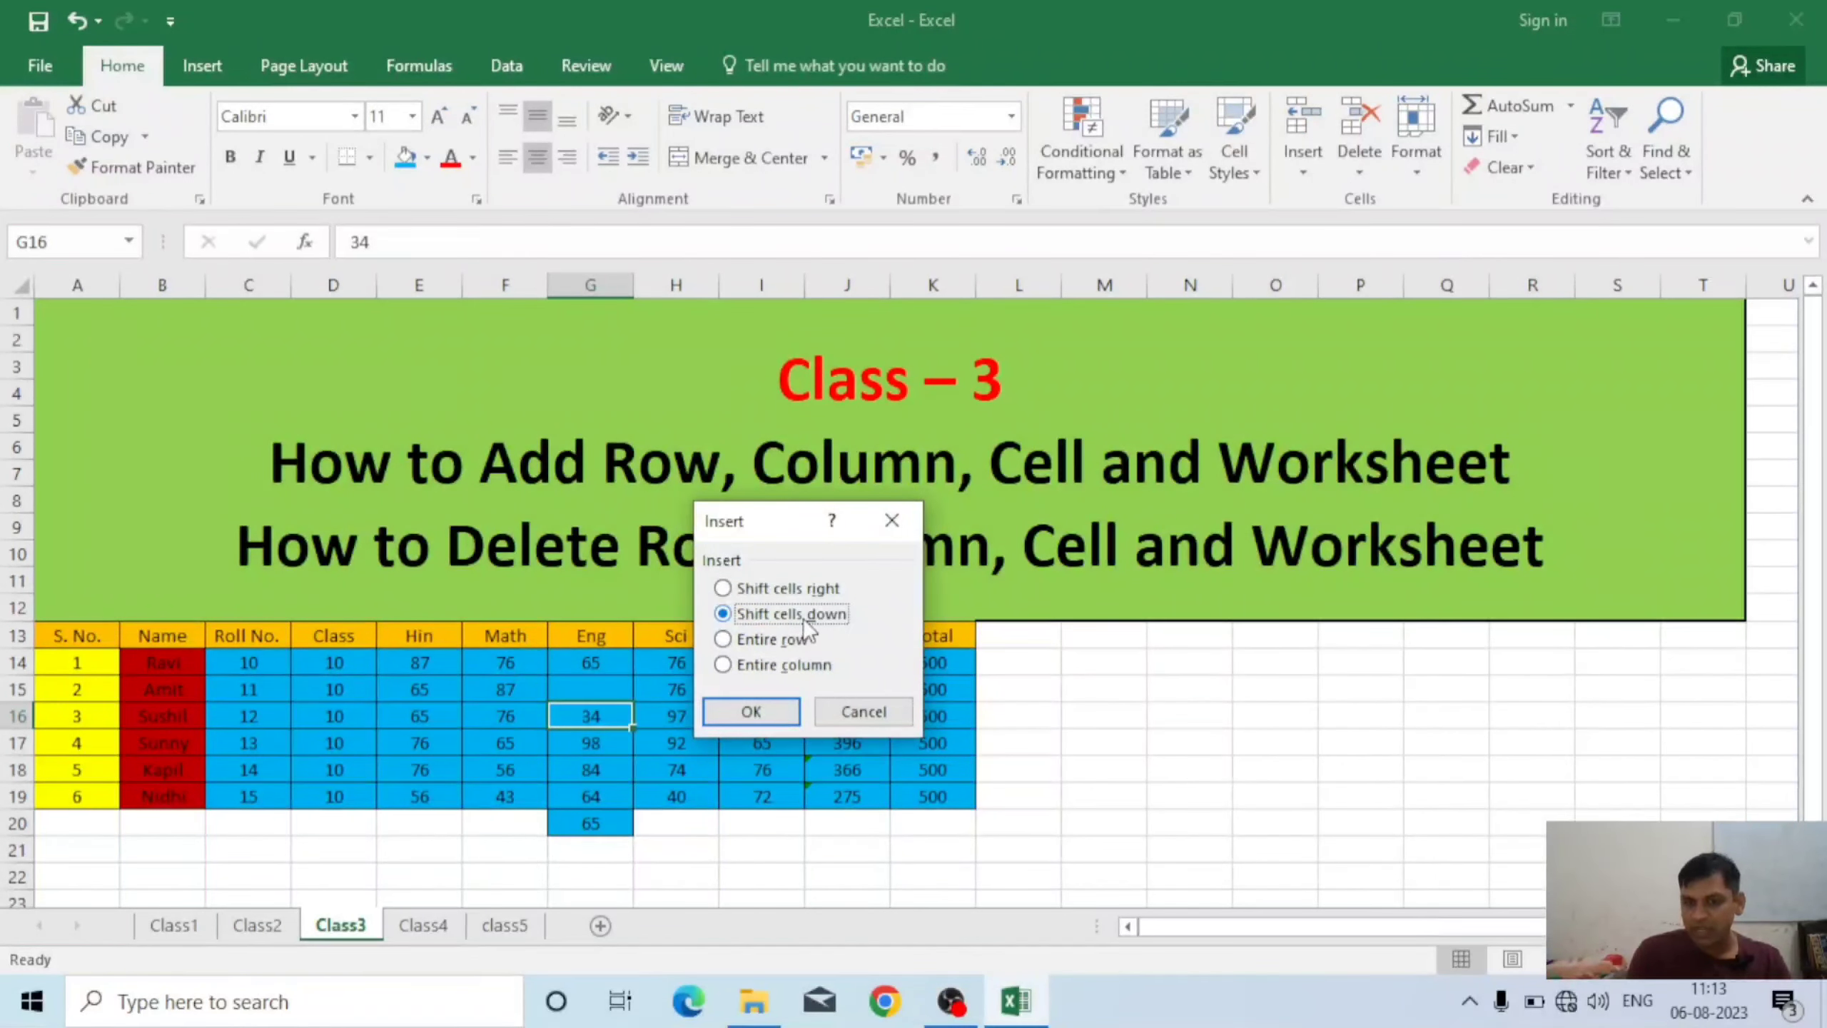
click(752, 710)
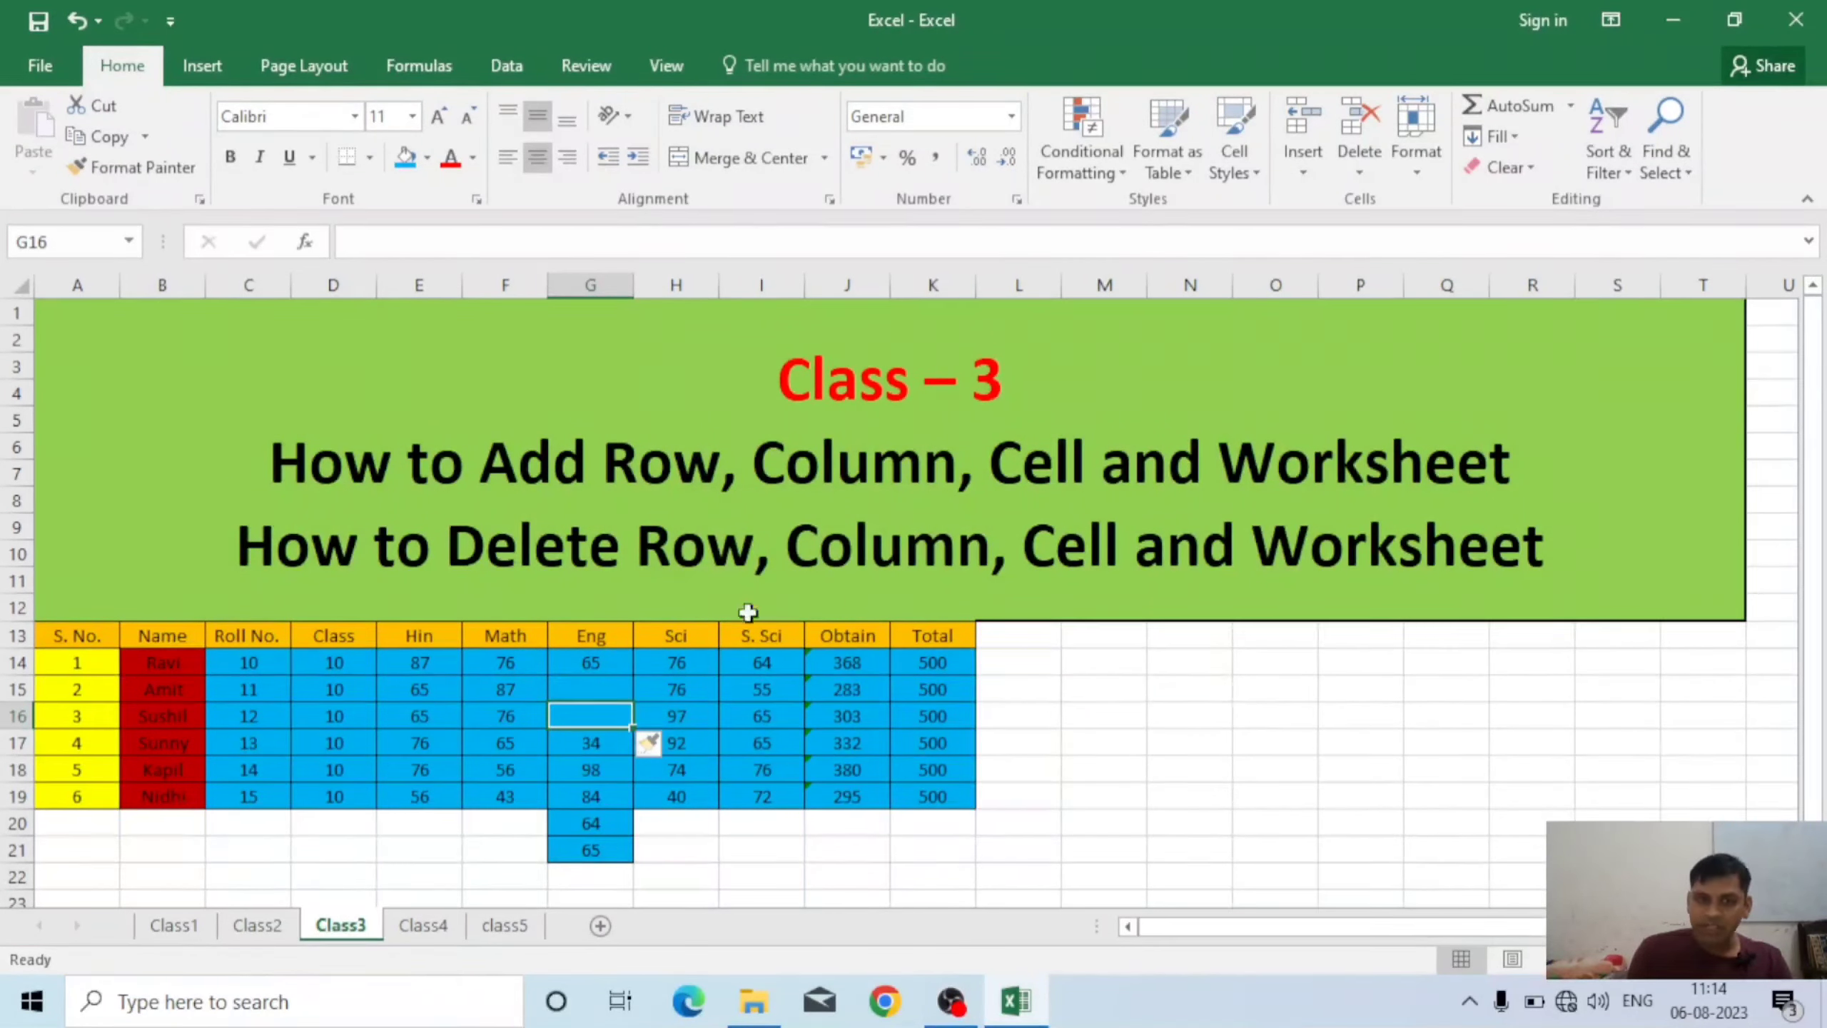
- Insert a blank cell at C16 in the Roll No. column with the Shift cells right option
click(249, 715)
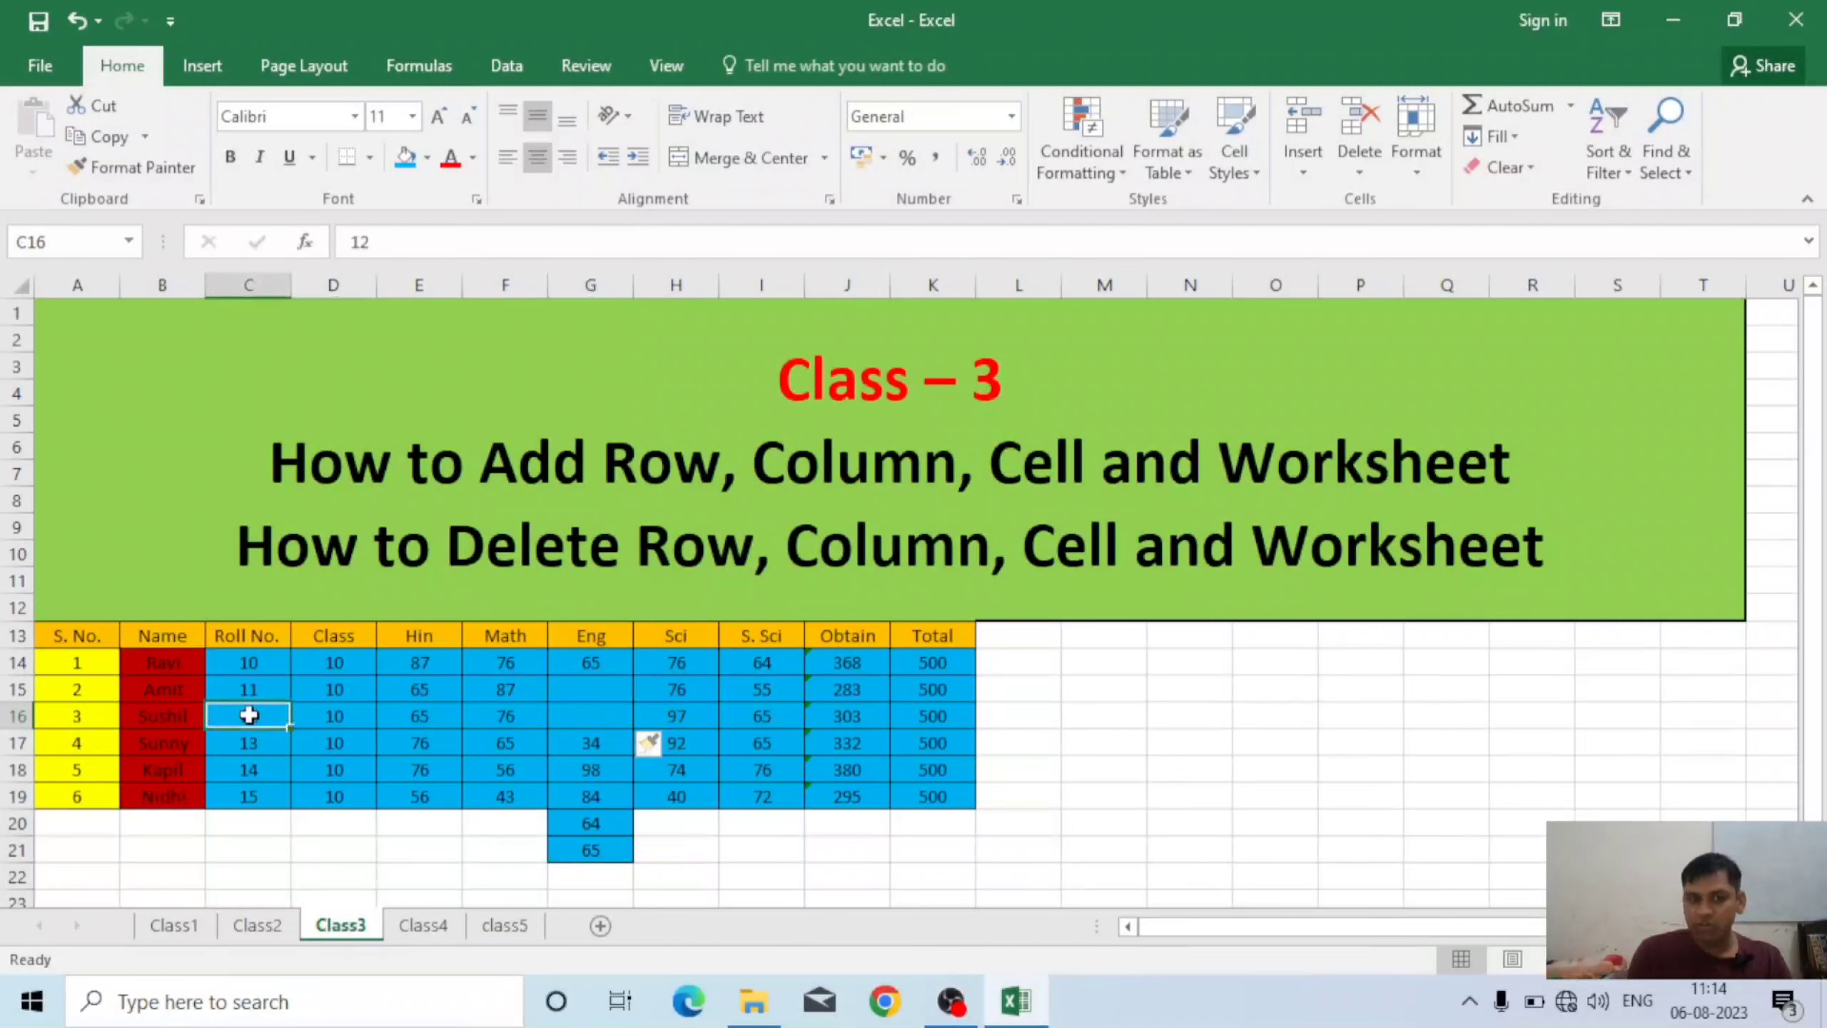
click(1303, 172)
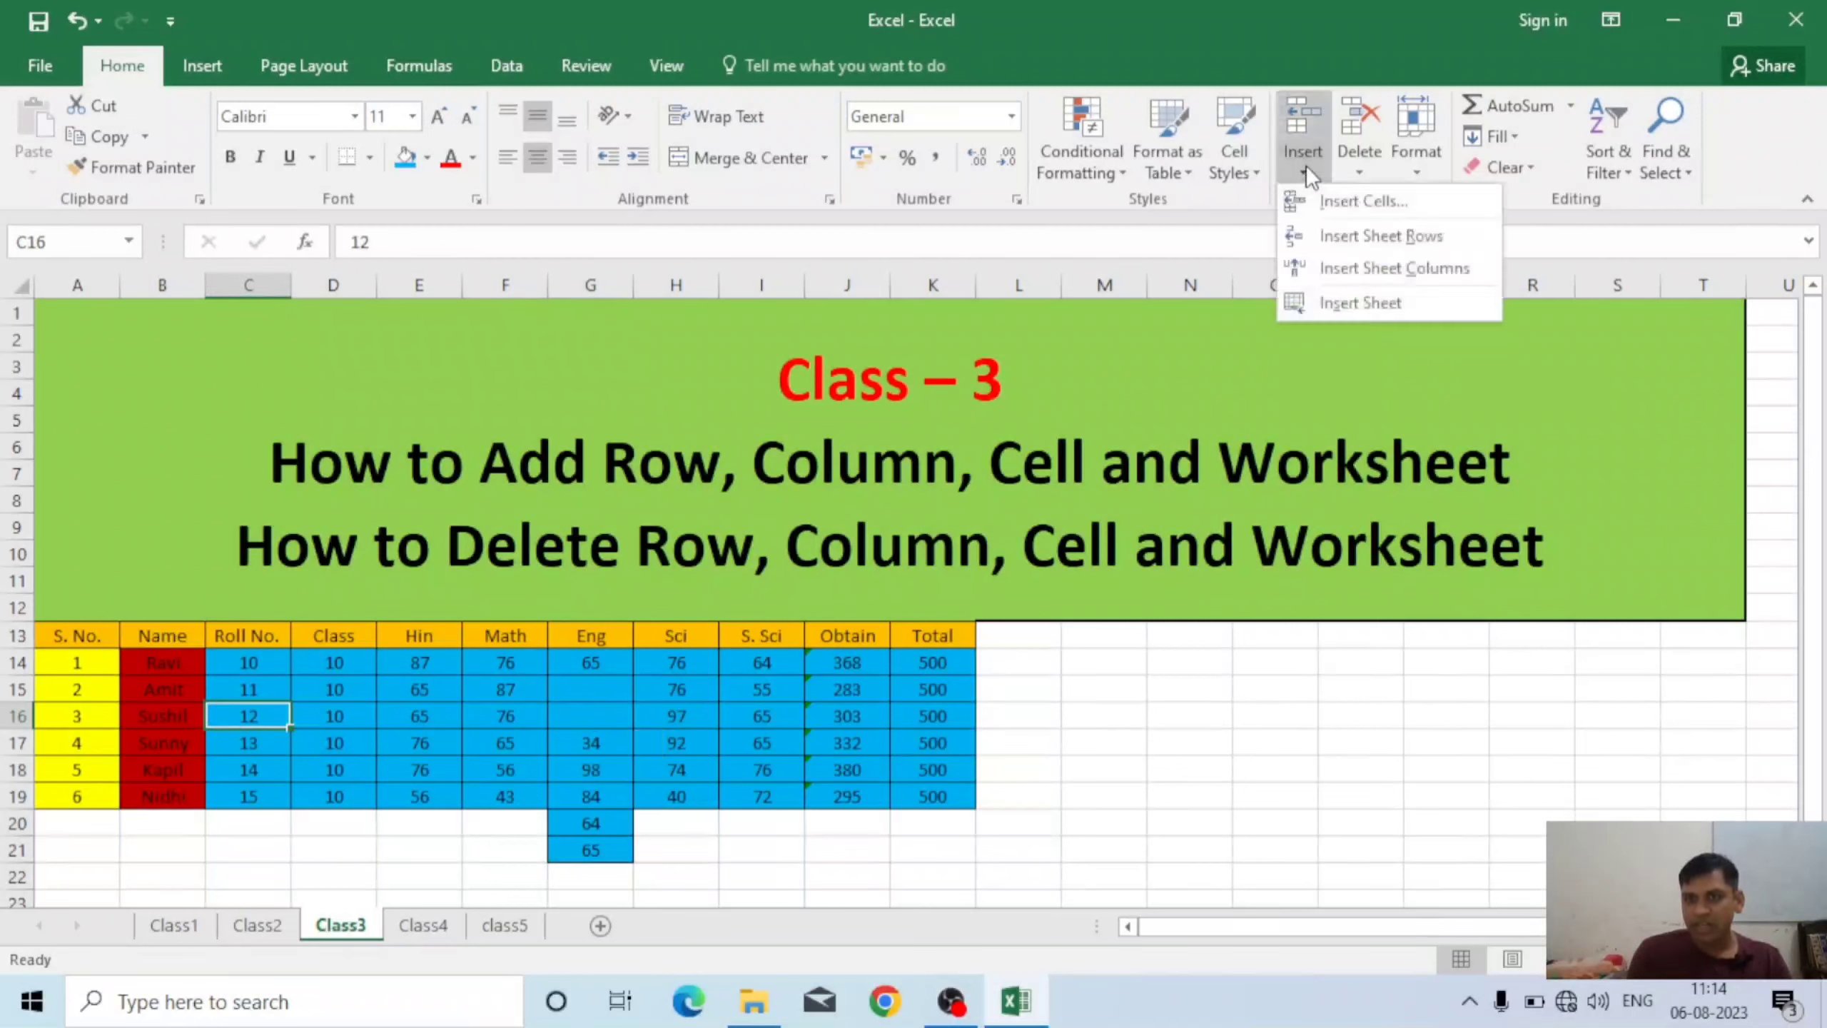
click(1346, 201)
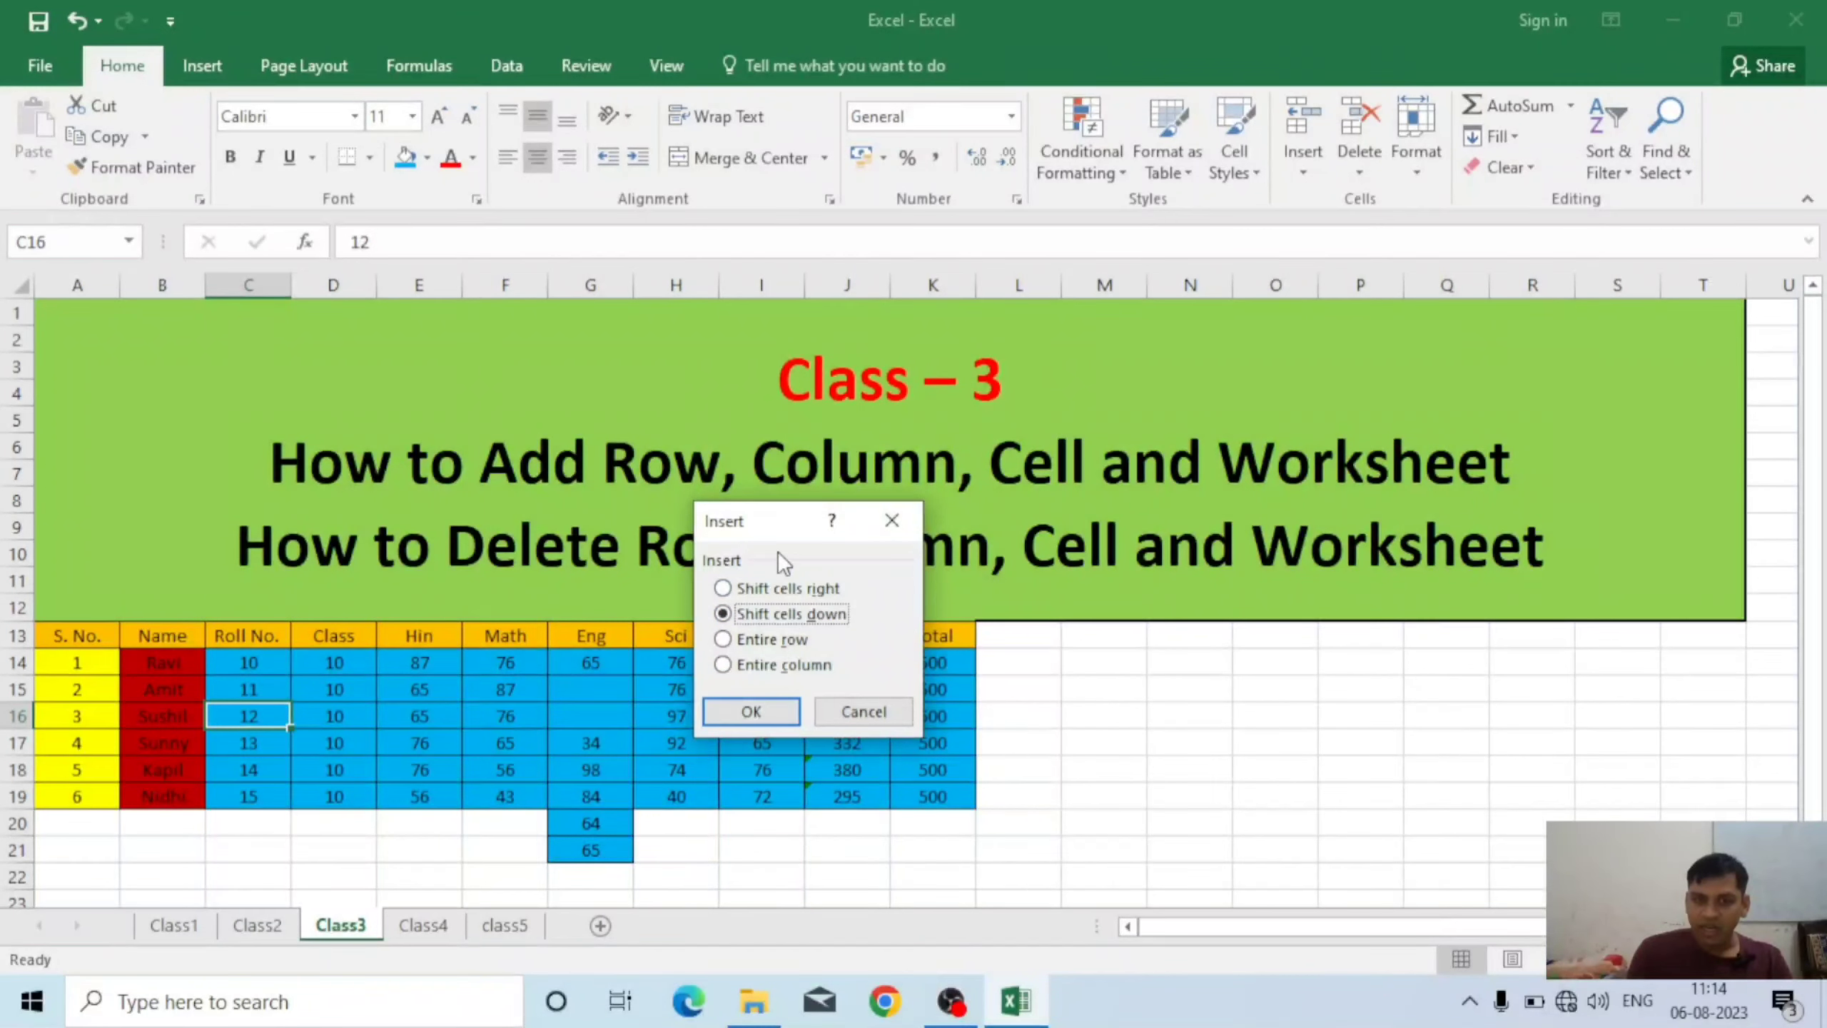
click(780, 589)
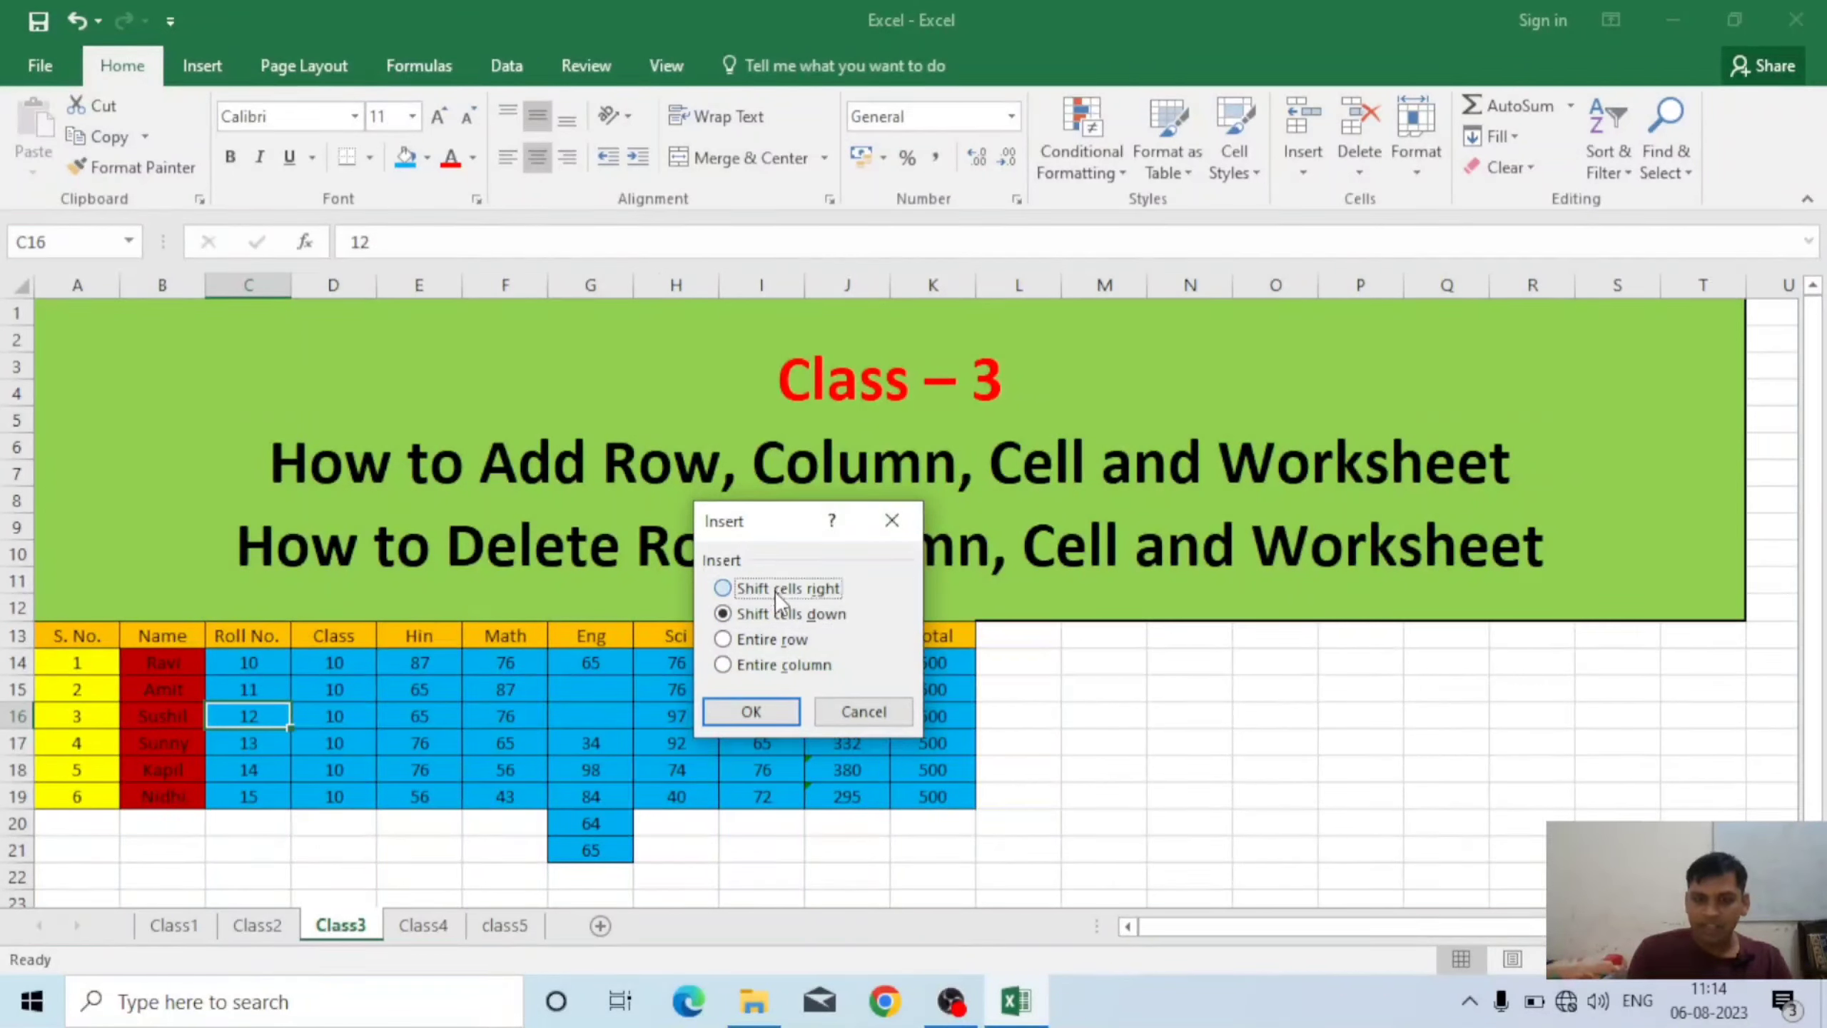
click(751, 710)
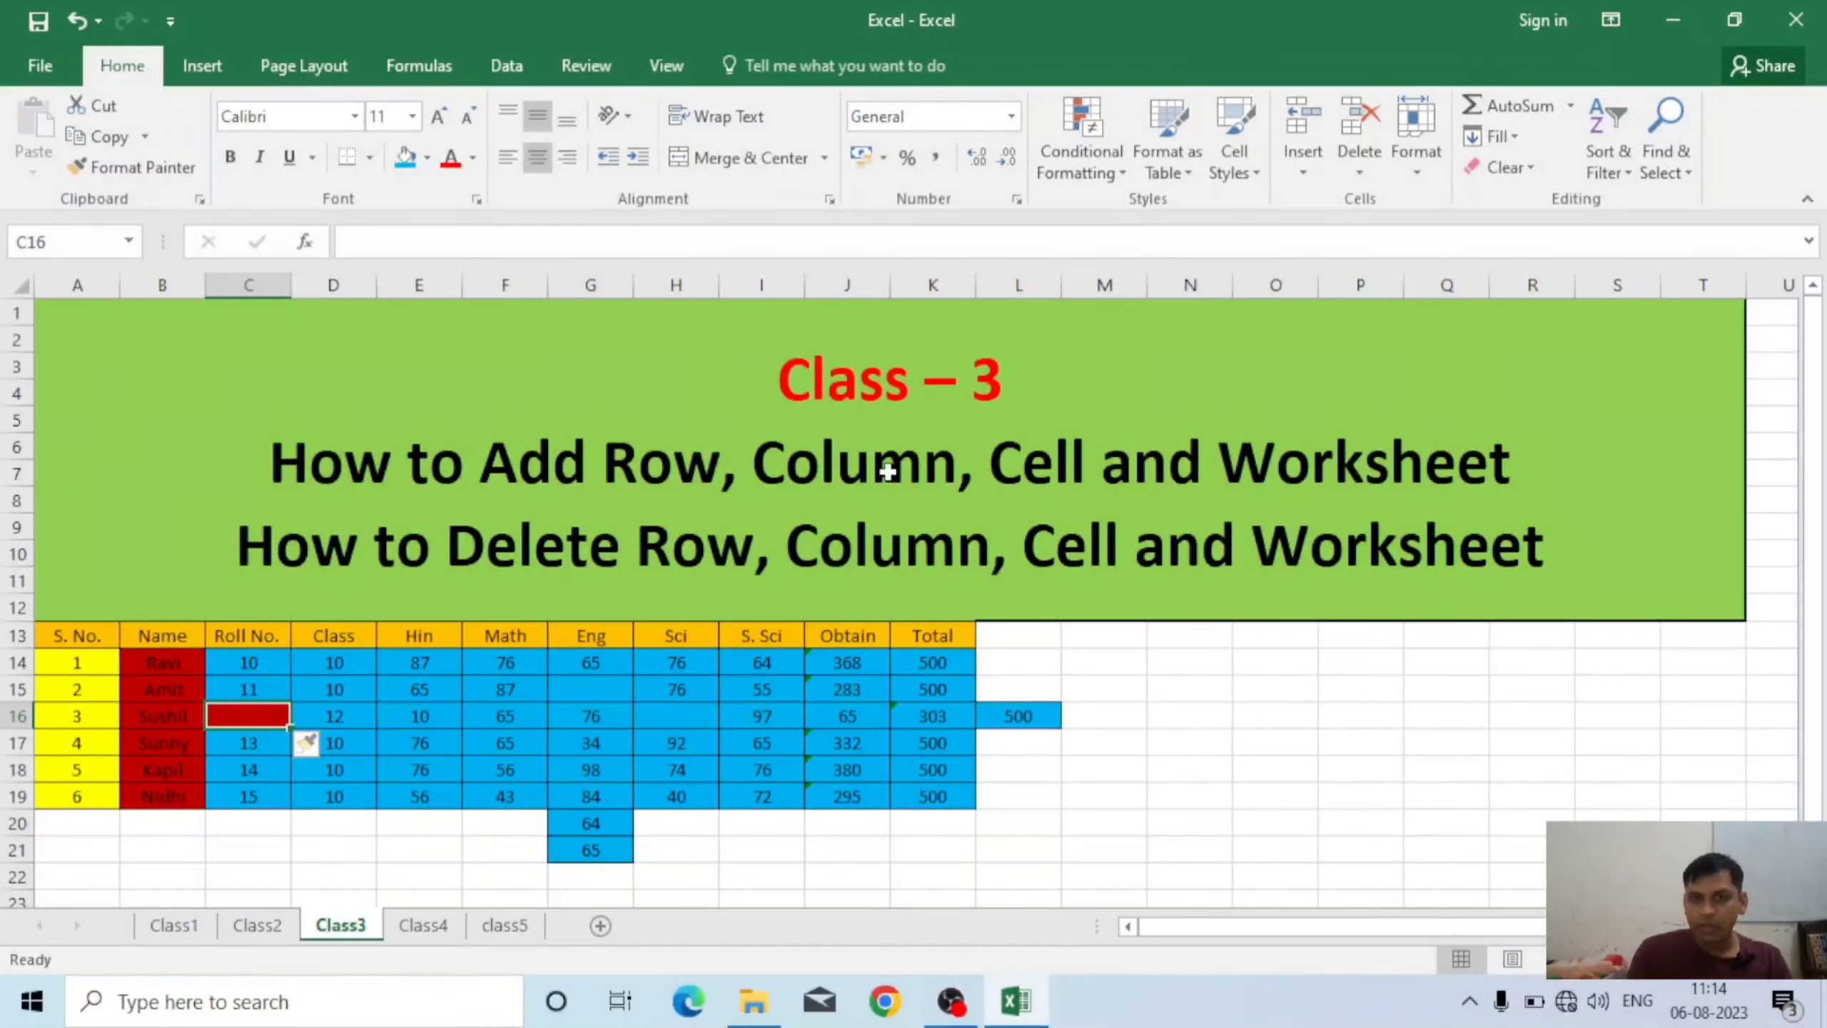
- Insert a second blank cell at C16, shifting the rest of that row's cells right again
click(1308, 166)
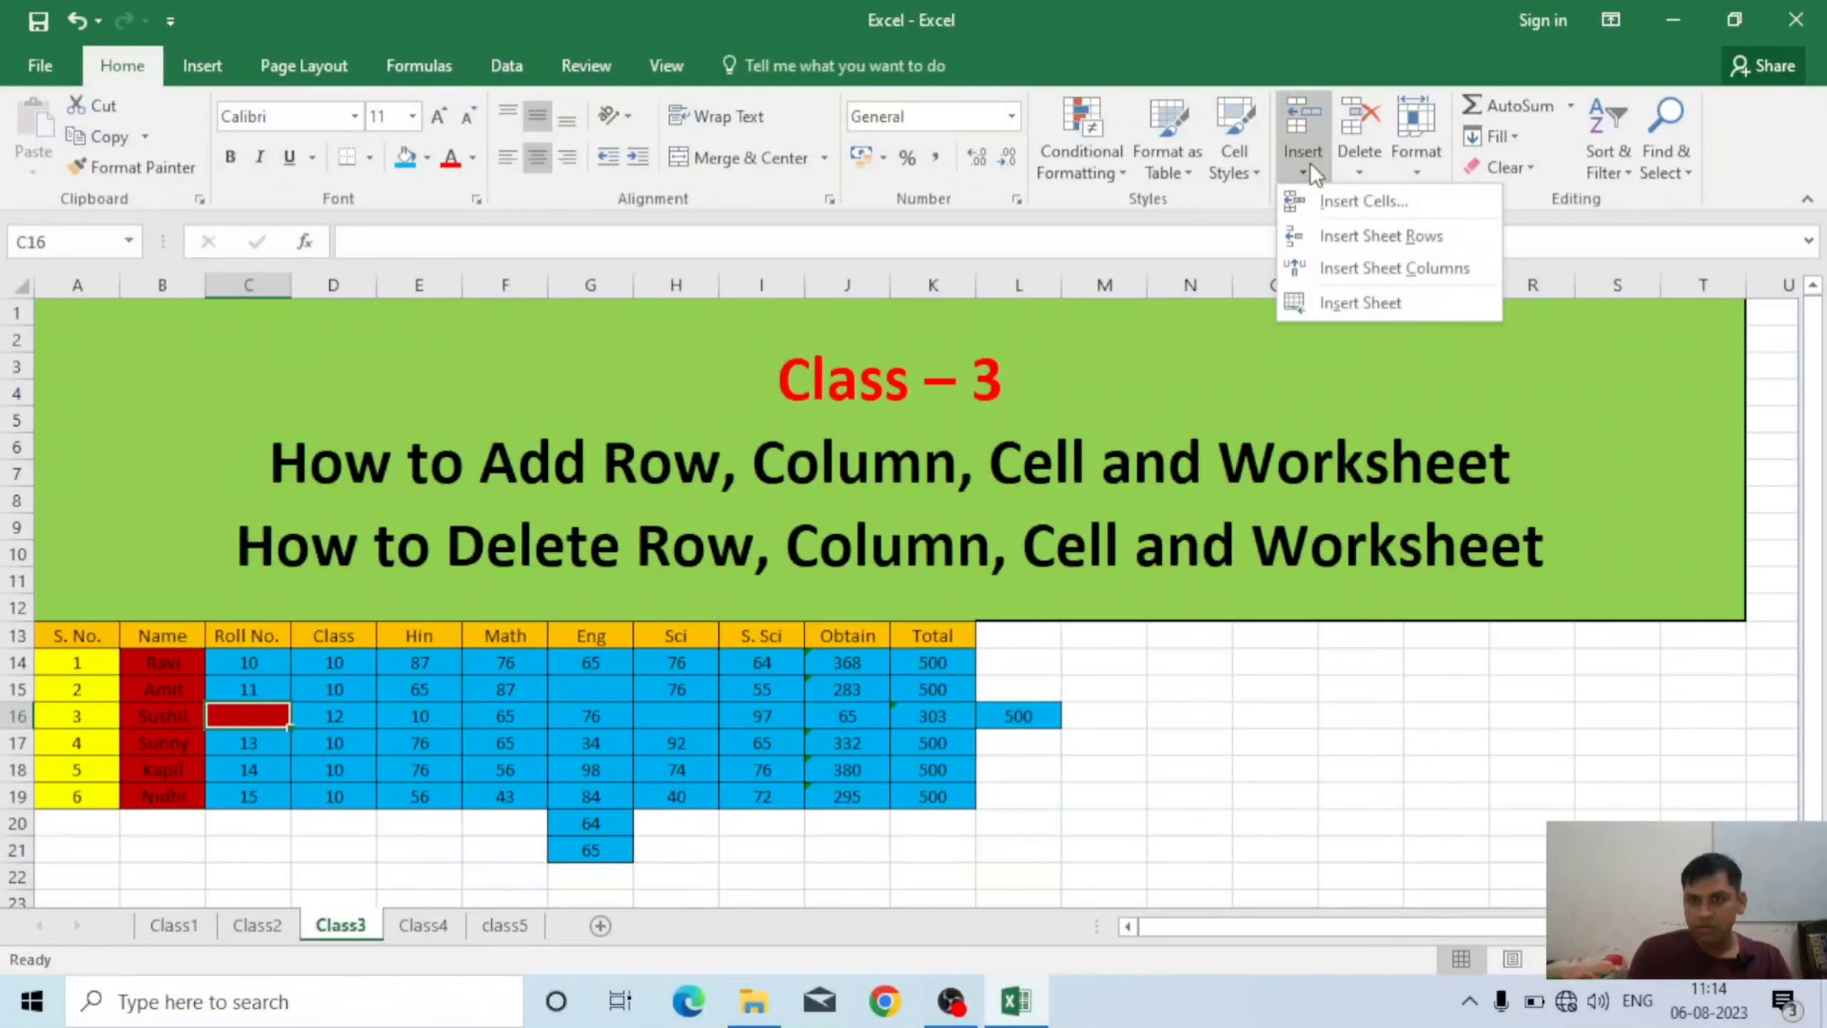
click(1356, 201)
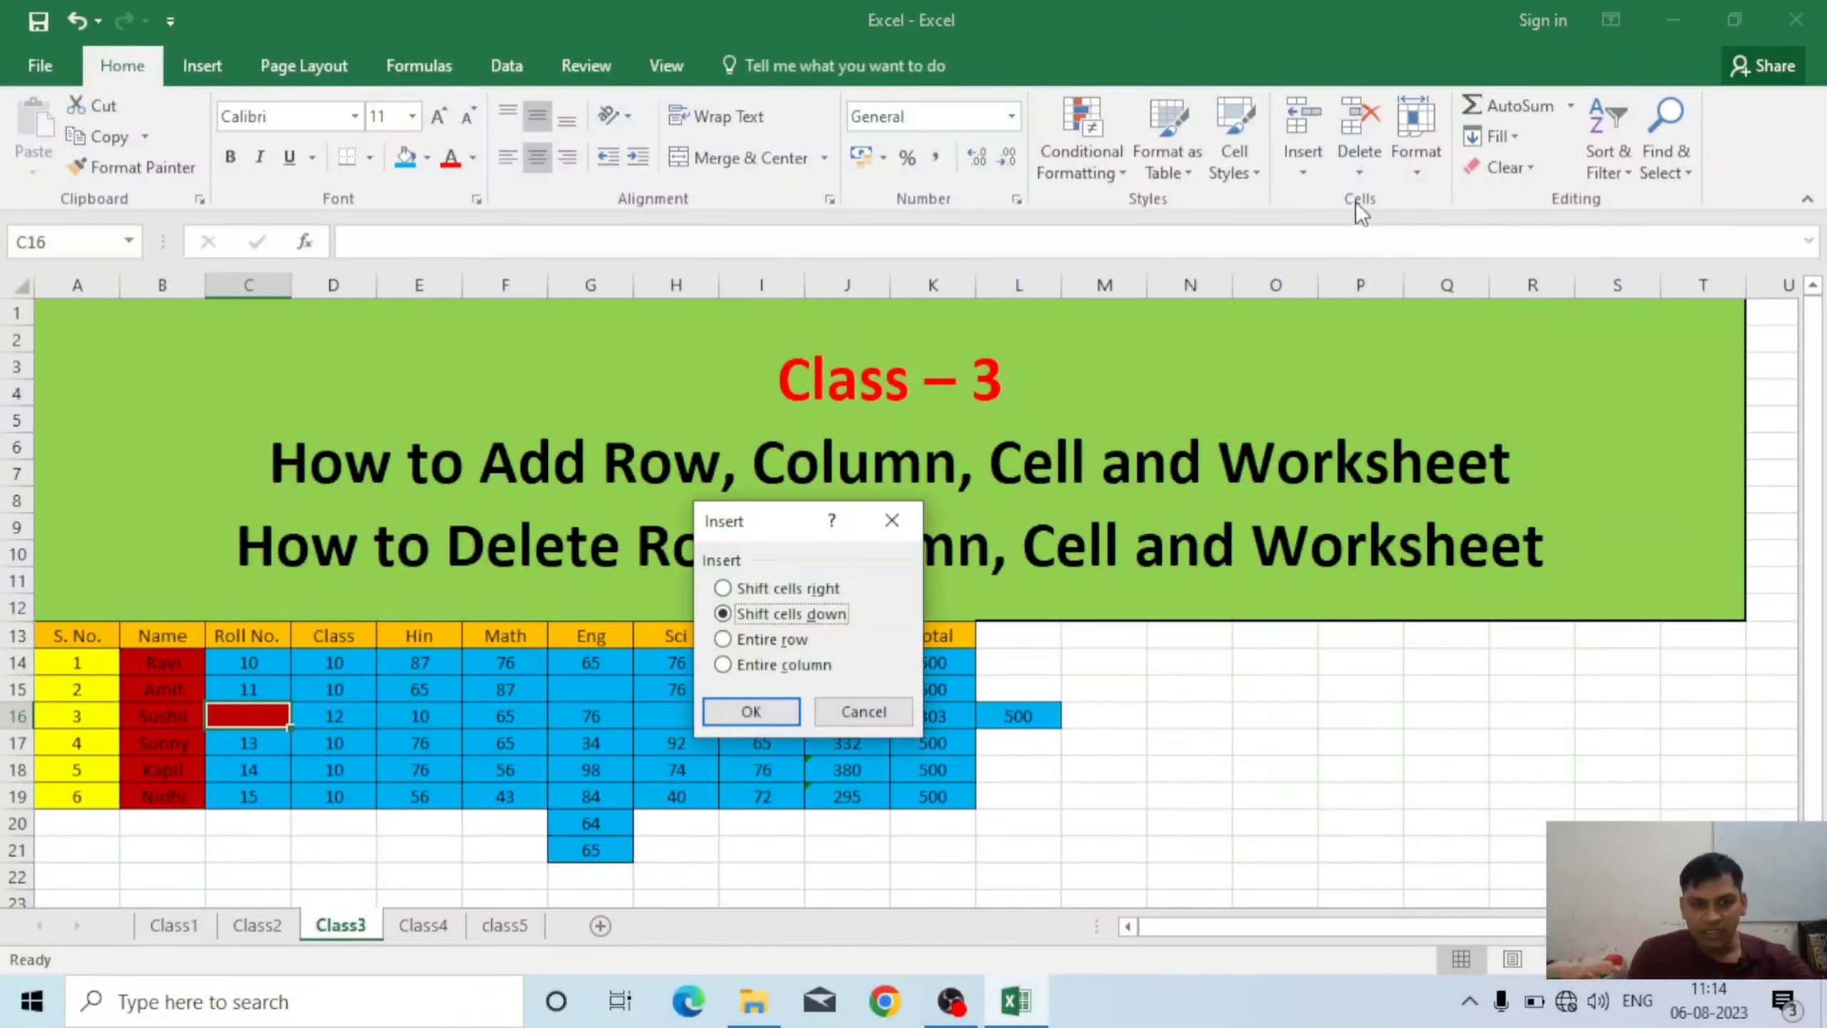
click(782, 589)
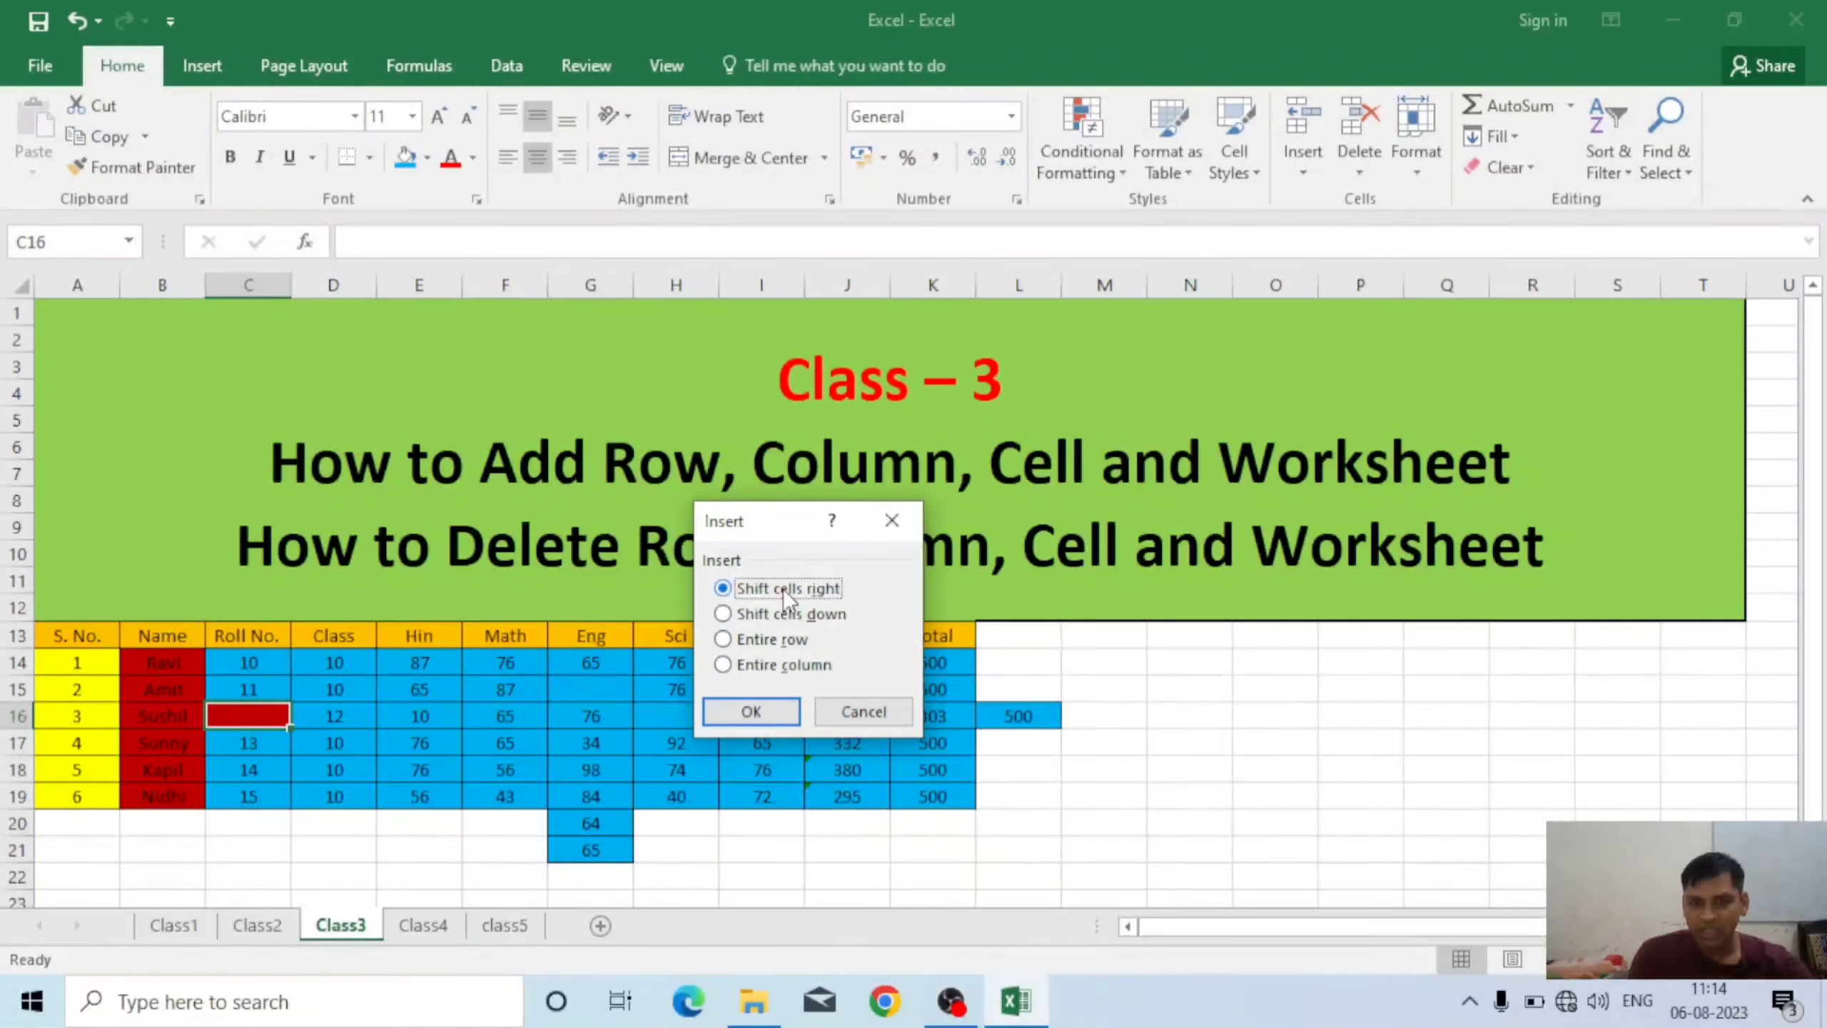
click(755, 712)
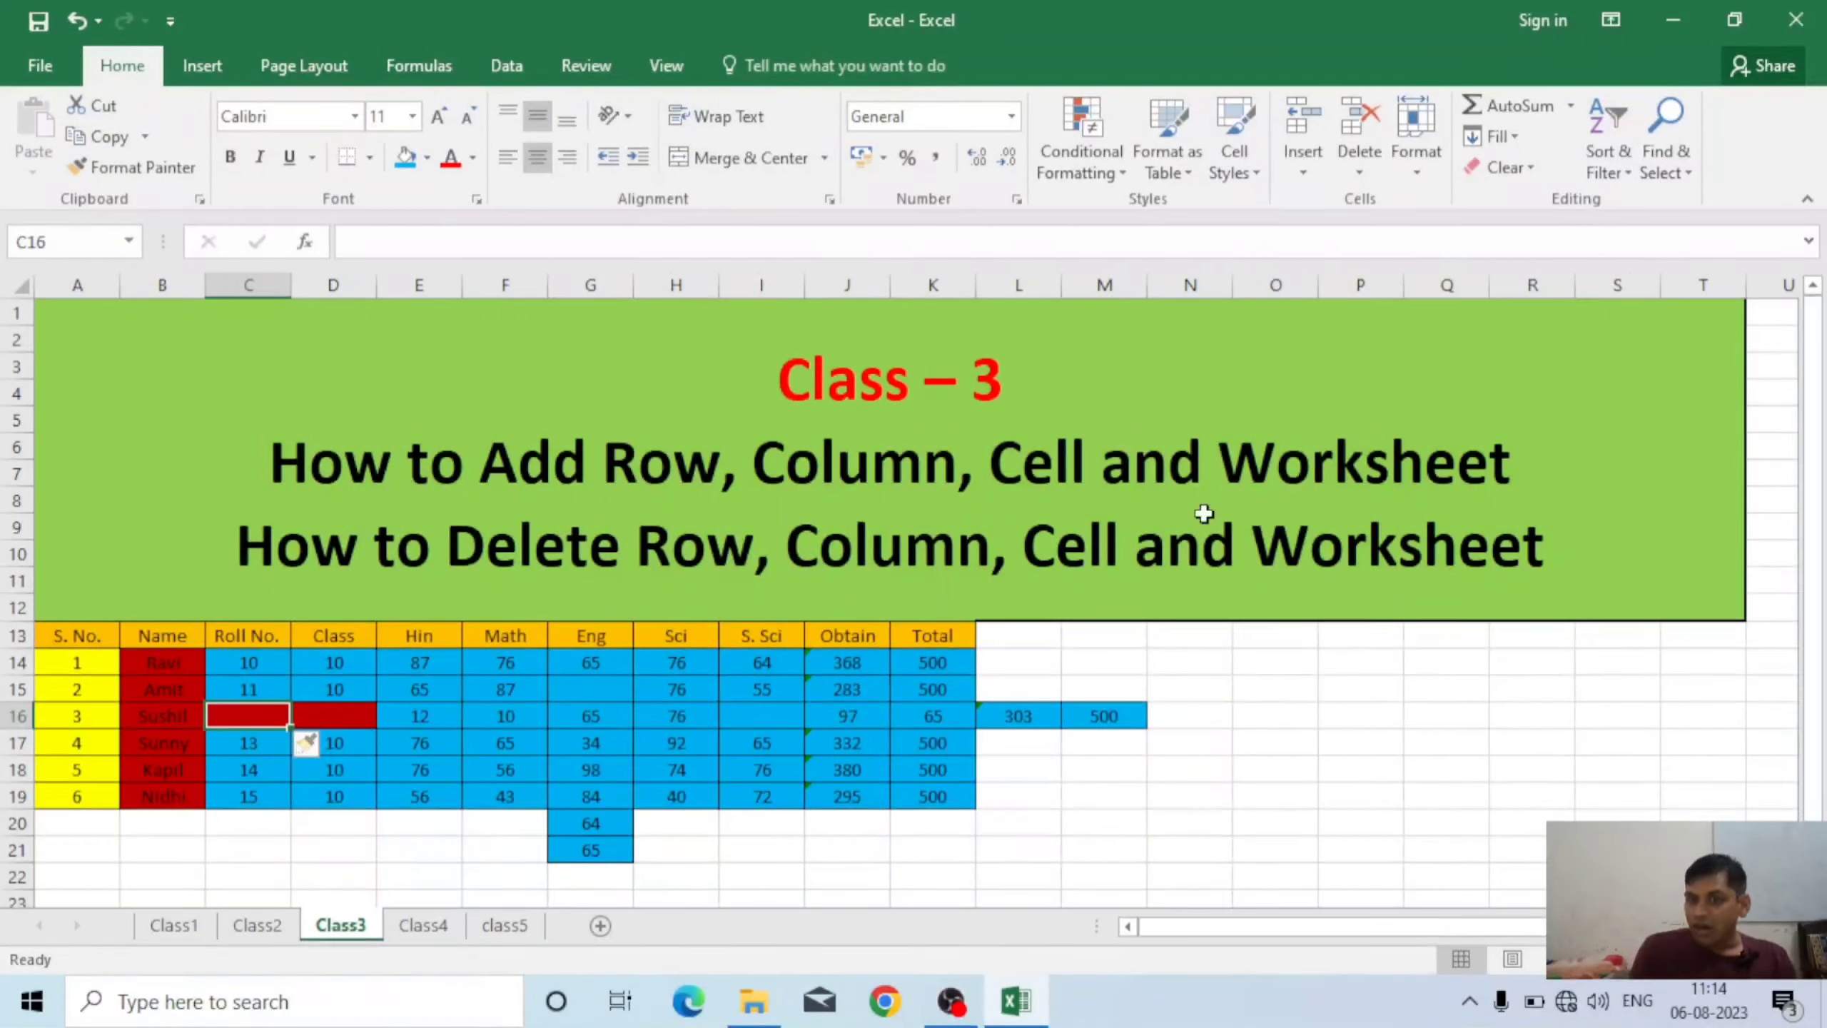
click(1271, 712)
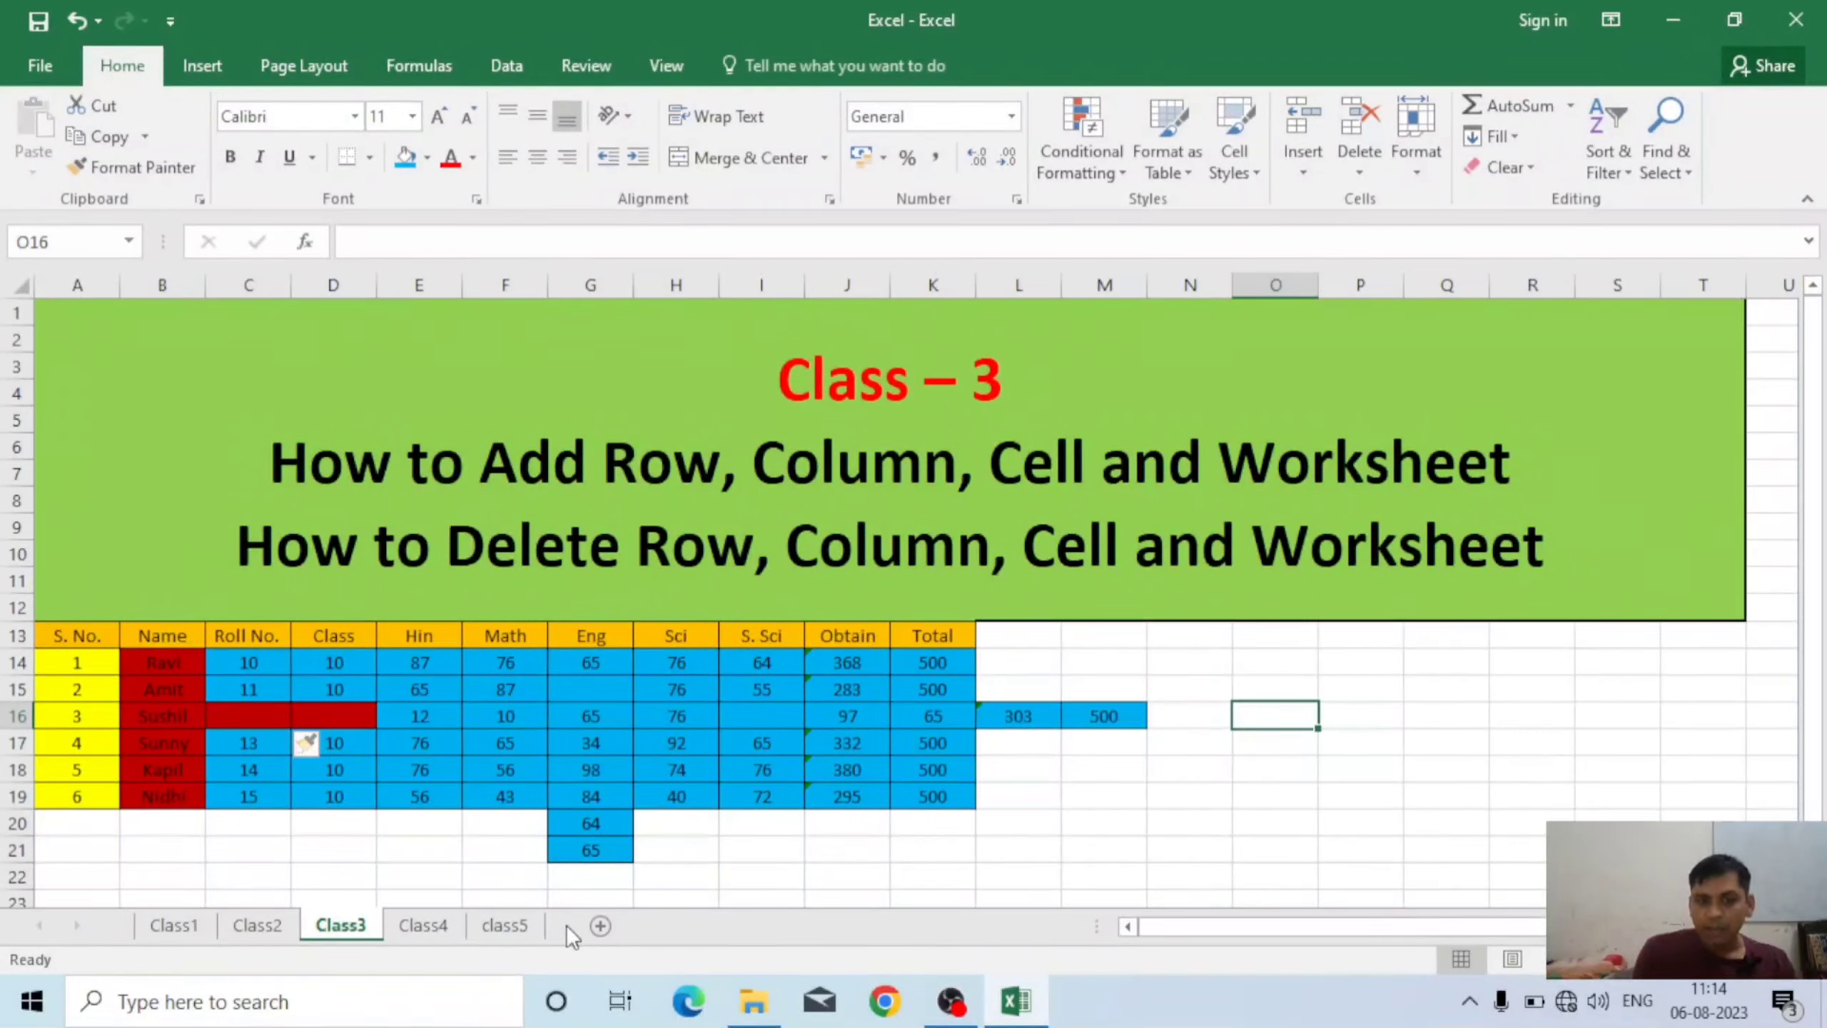
click(806, 851)
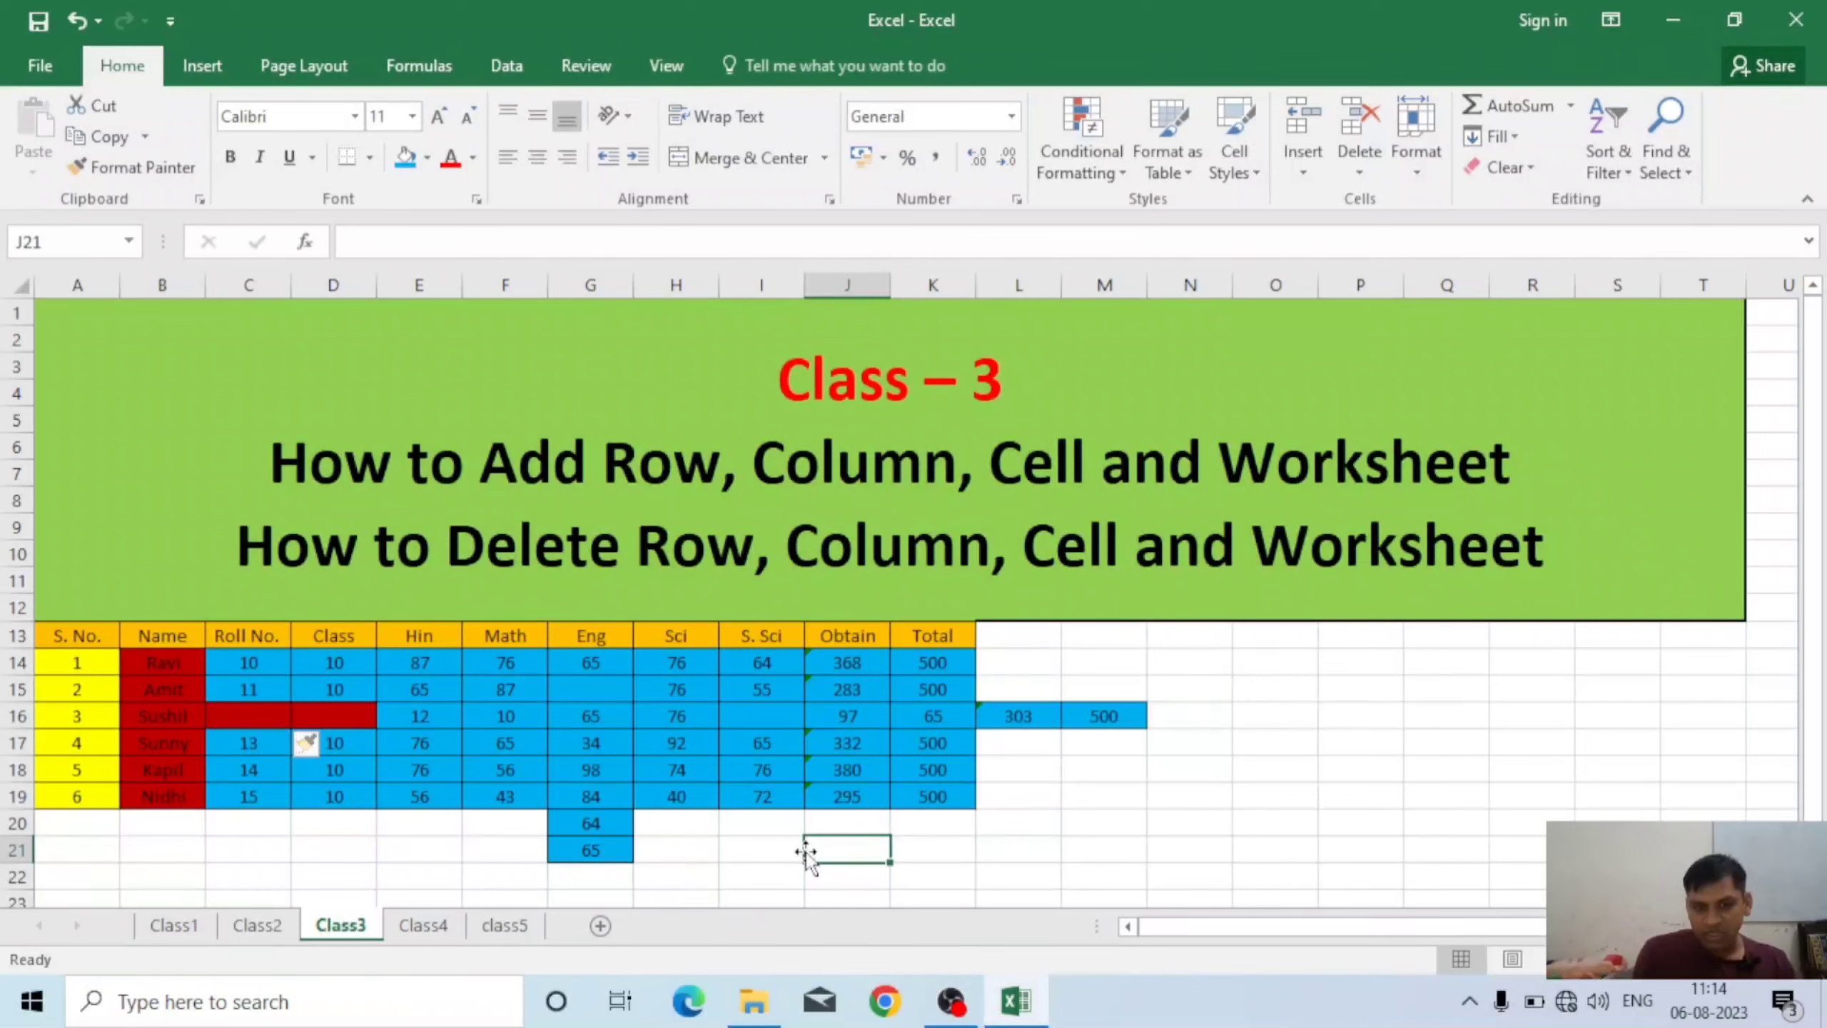
- Add three new blank worksheets one after another following the class5 sheet
click(508, 934)
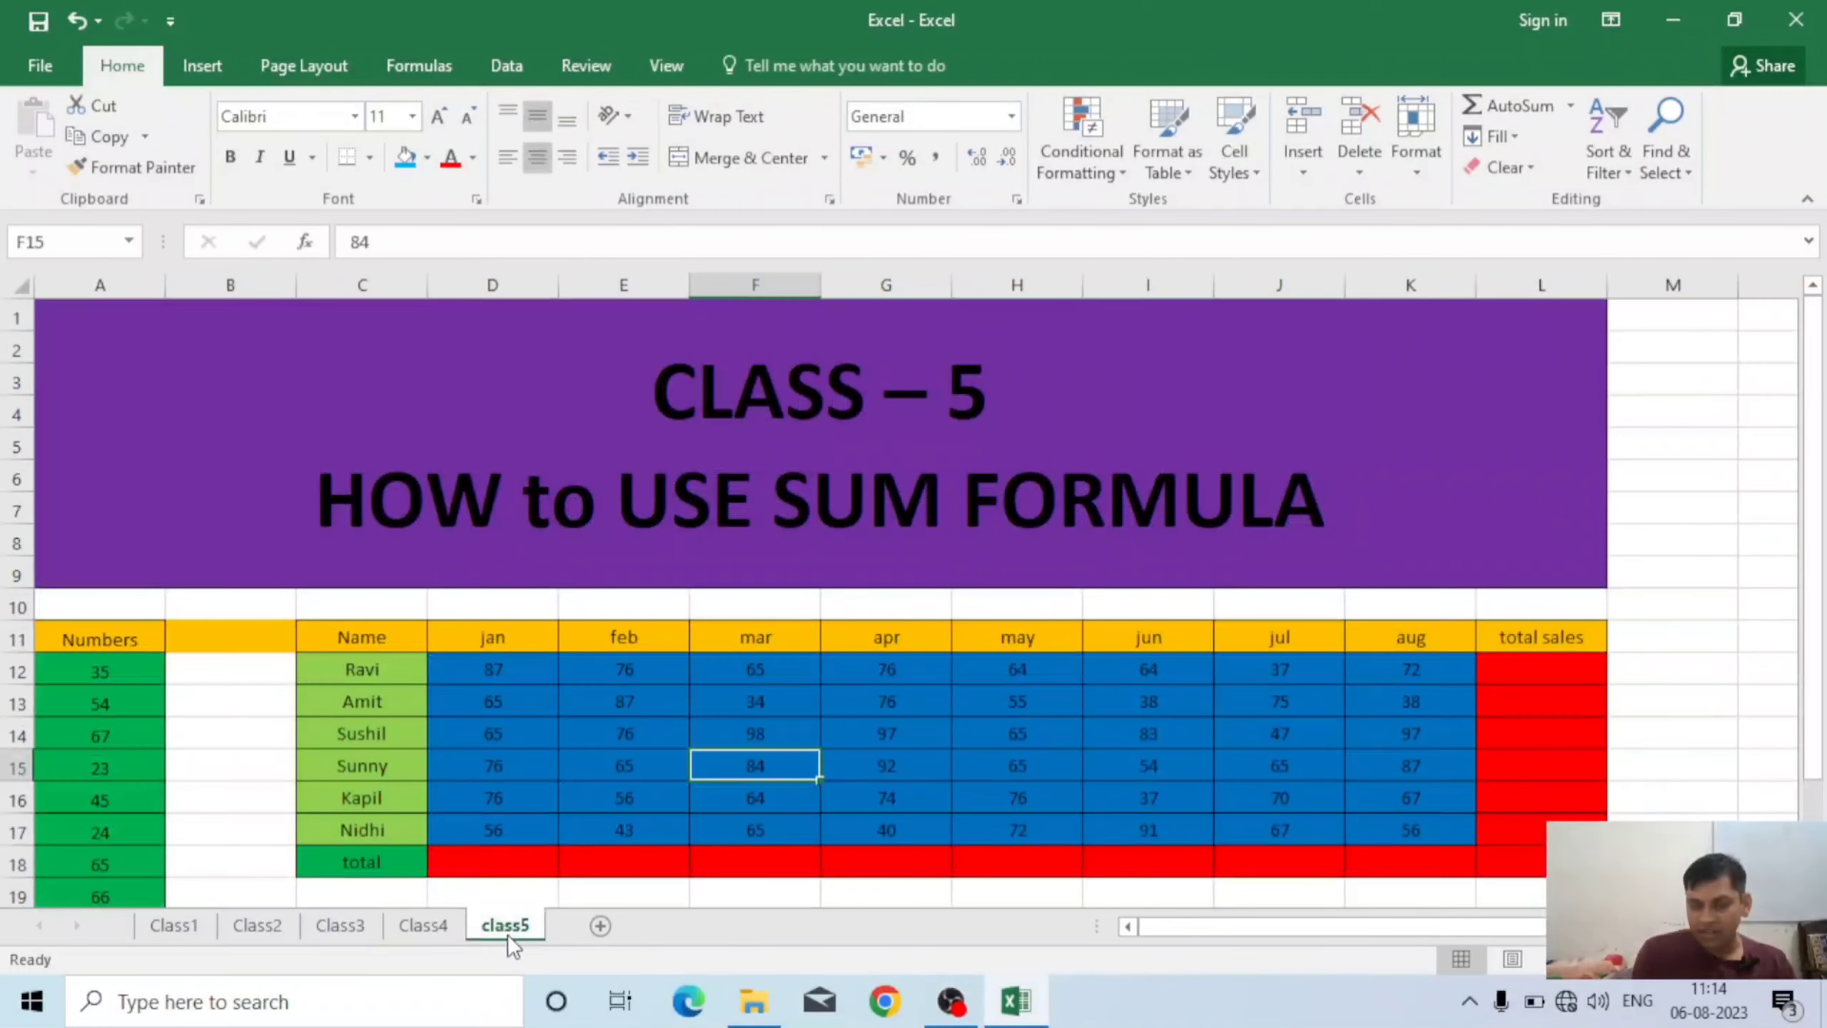
click(600, 926)
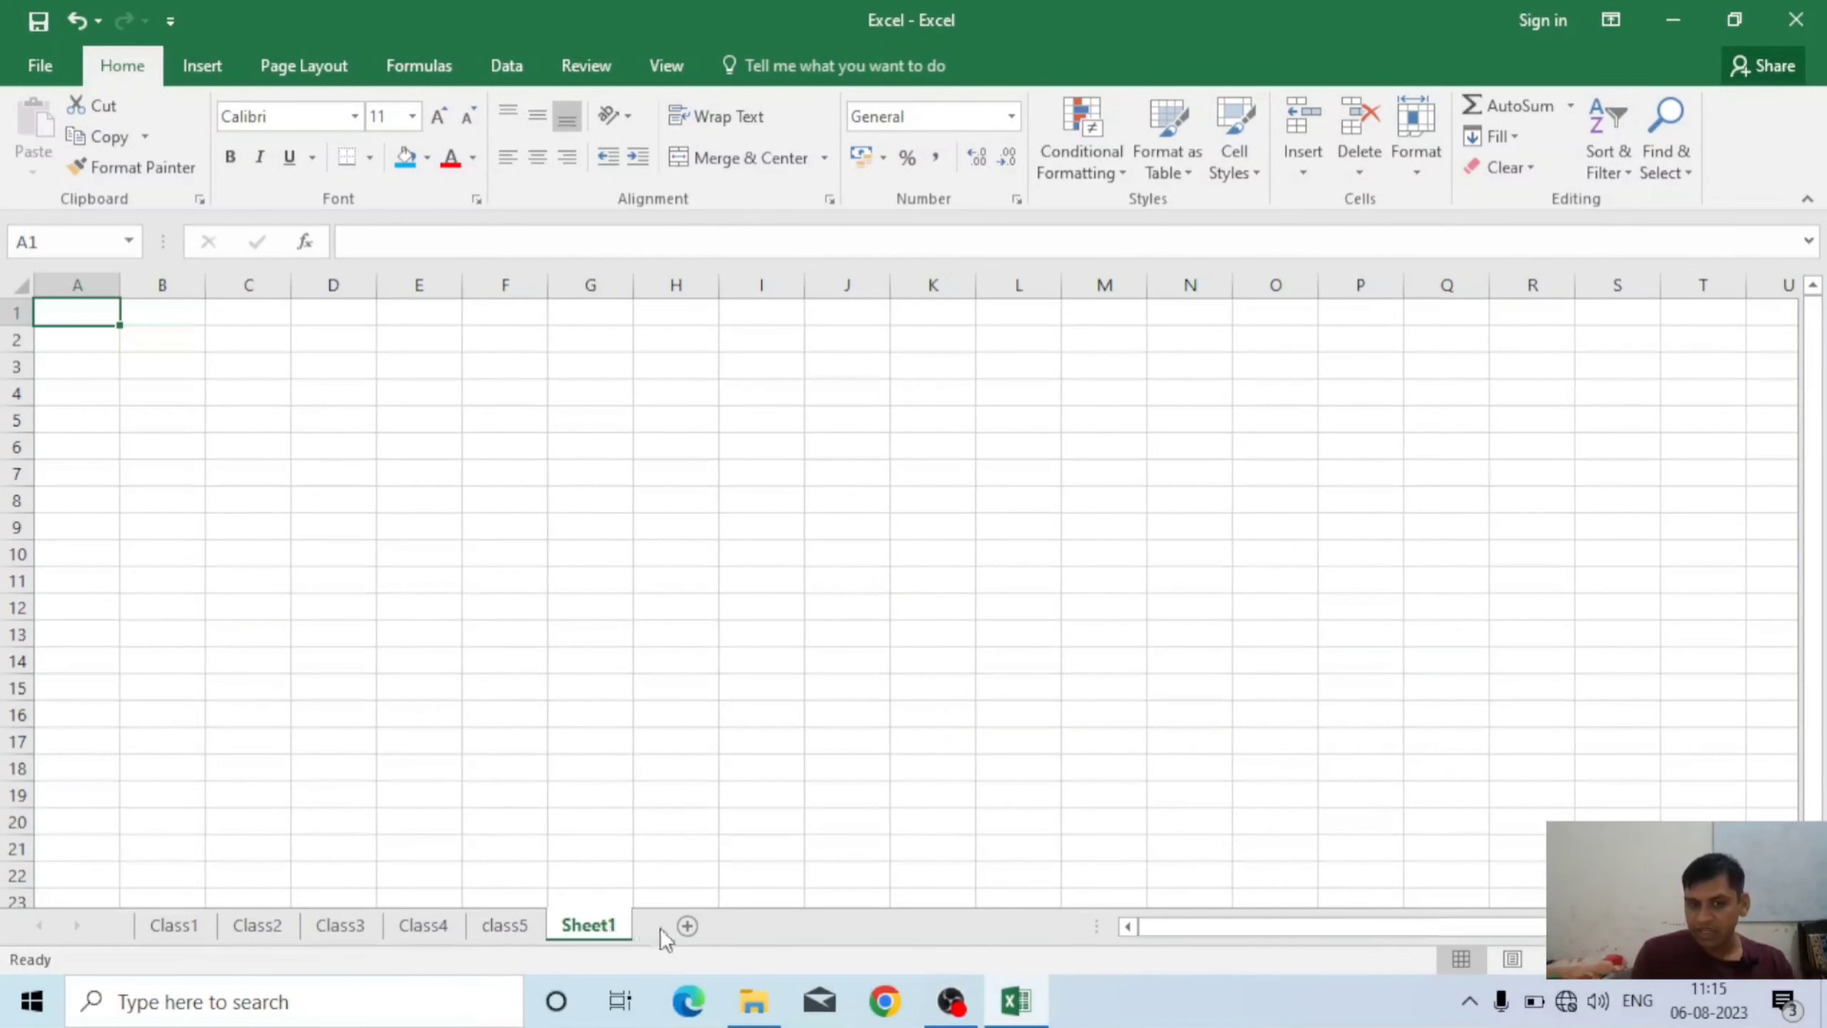
click(687, 925)
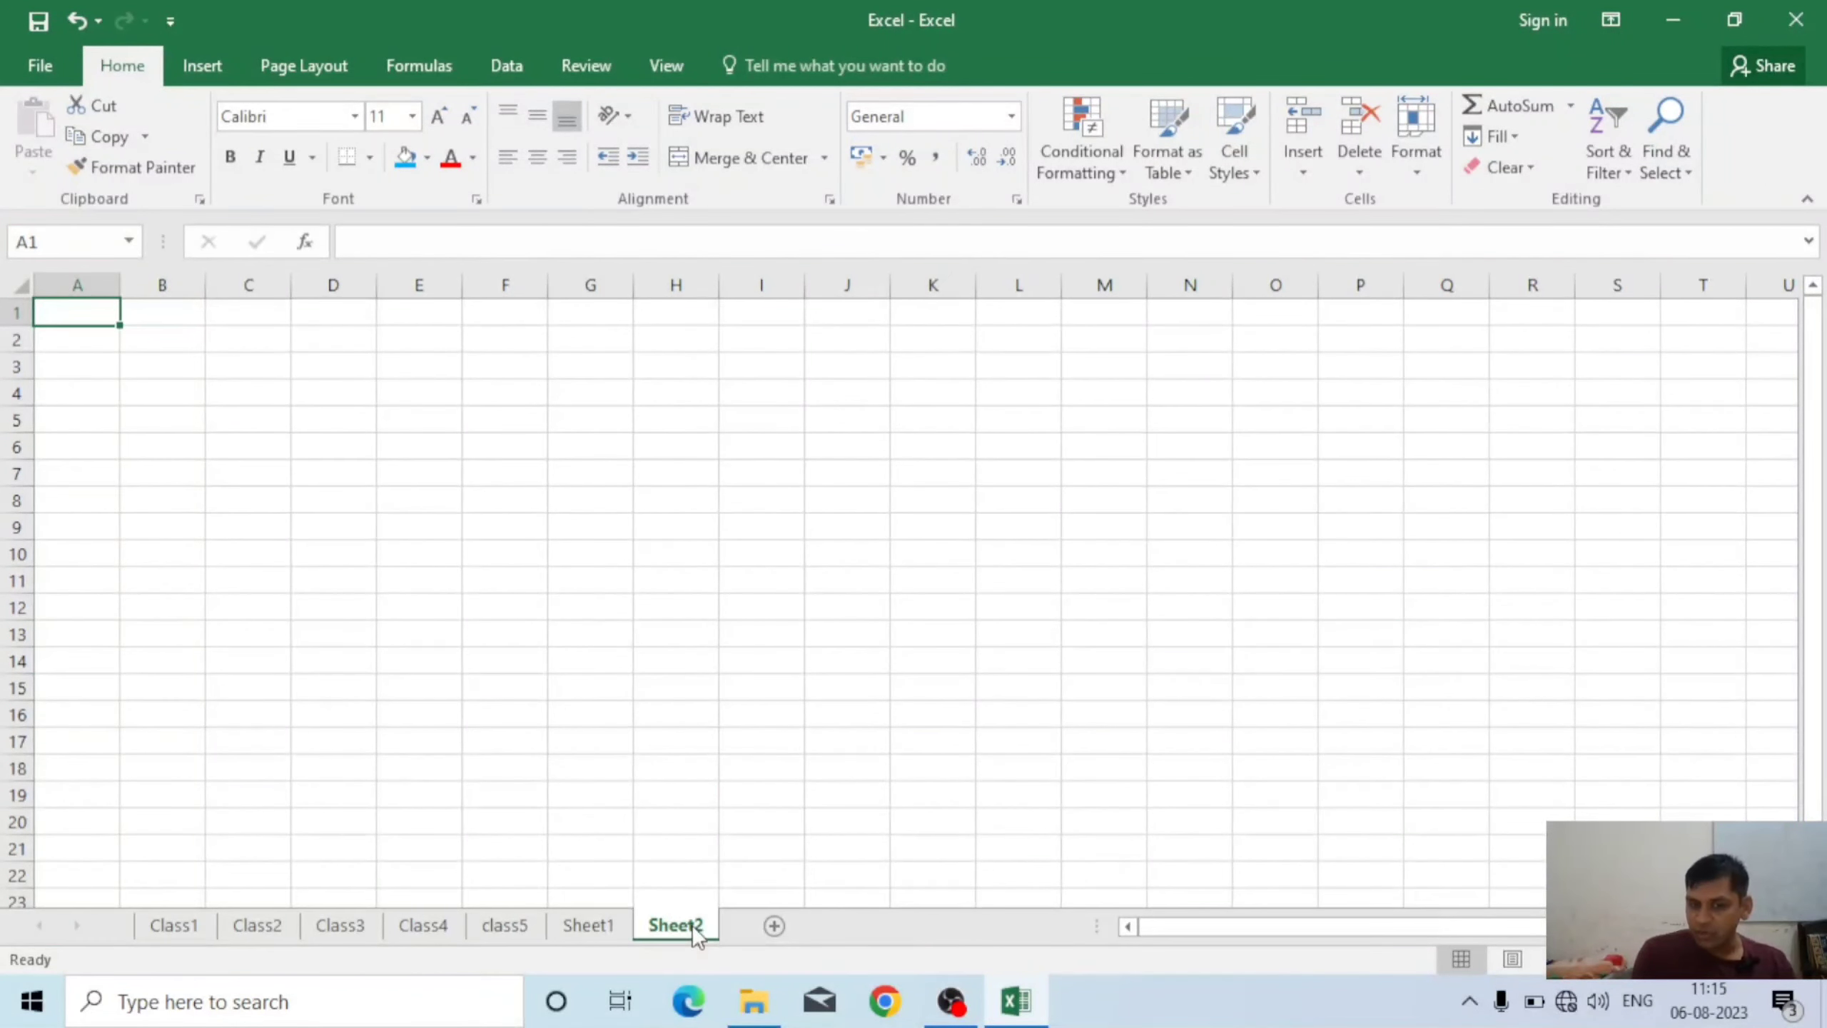
click(775, 927)
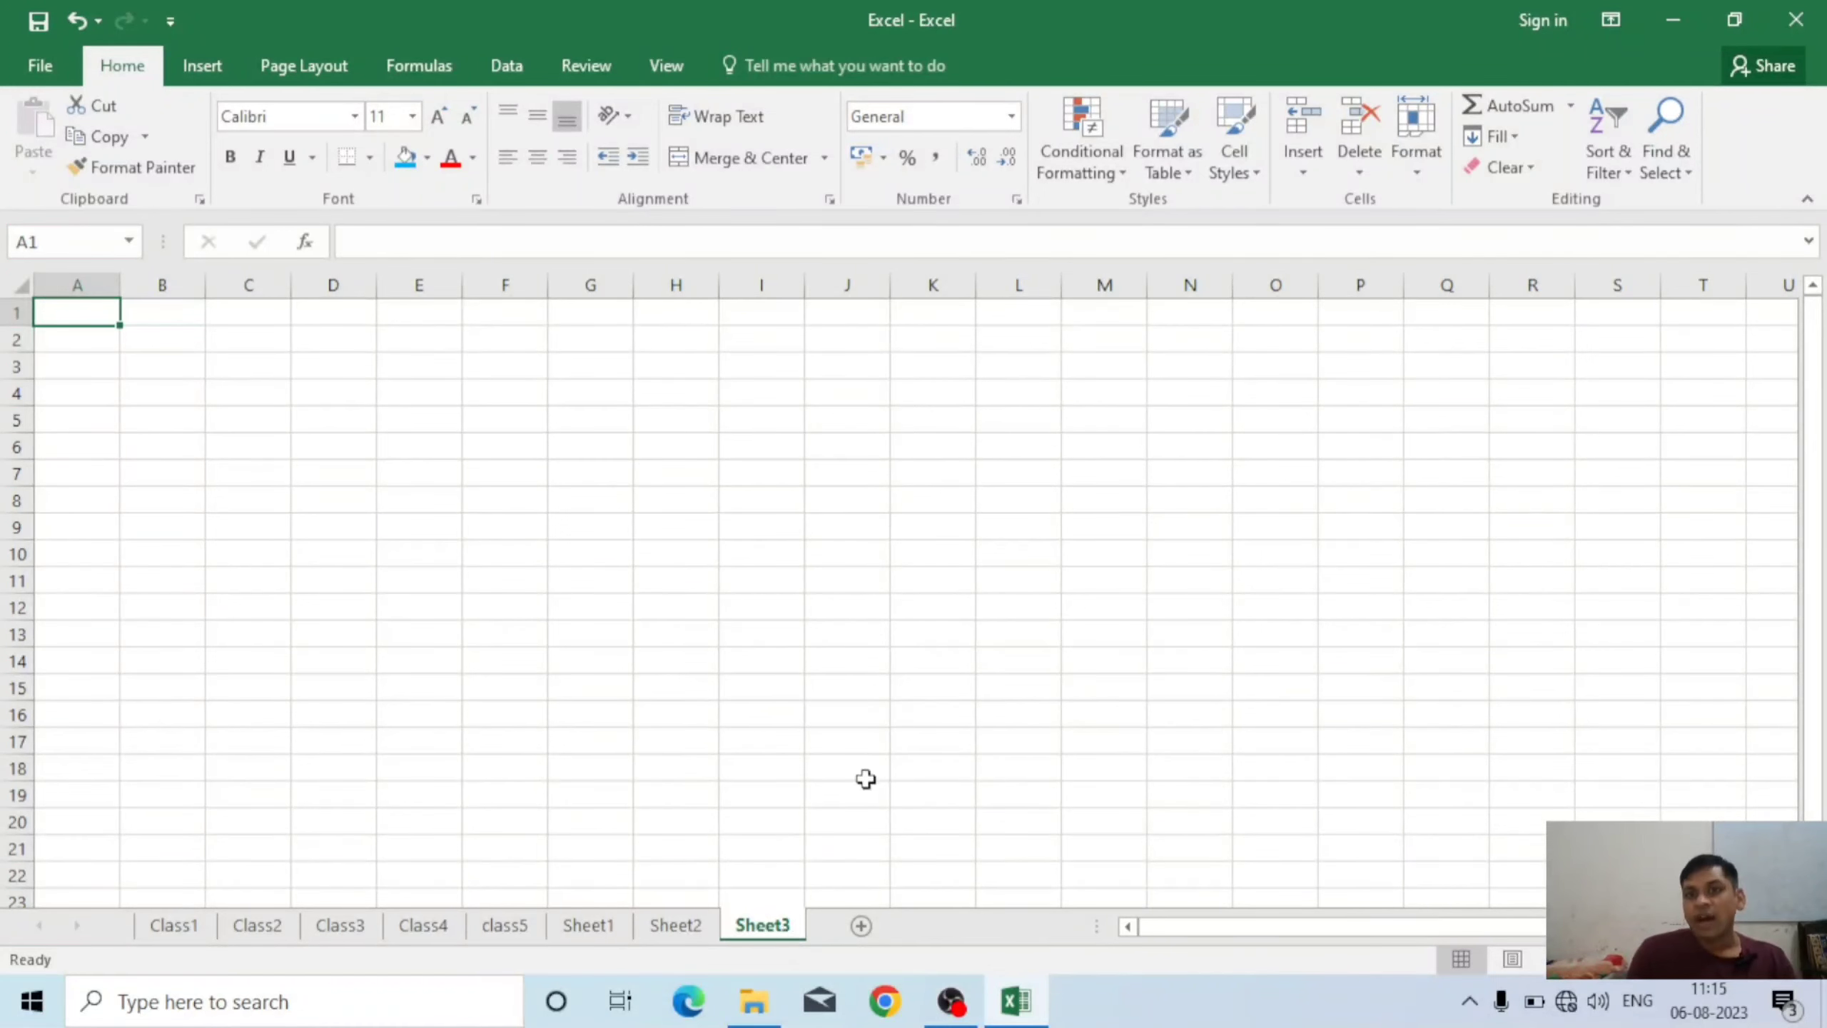
- Insert three more worksheets with the Insert Sheet command, each in front of the active sheet
click(1305, 162)
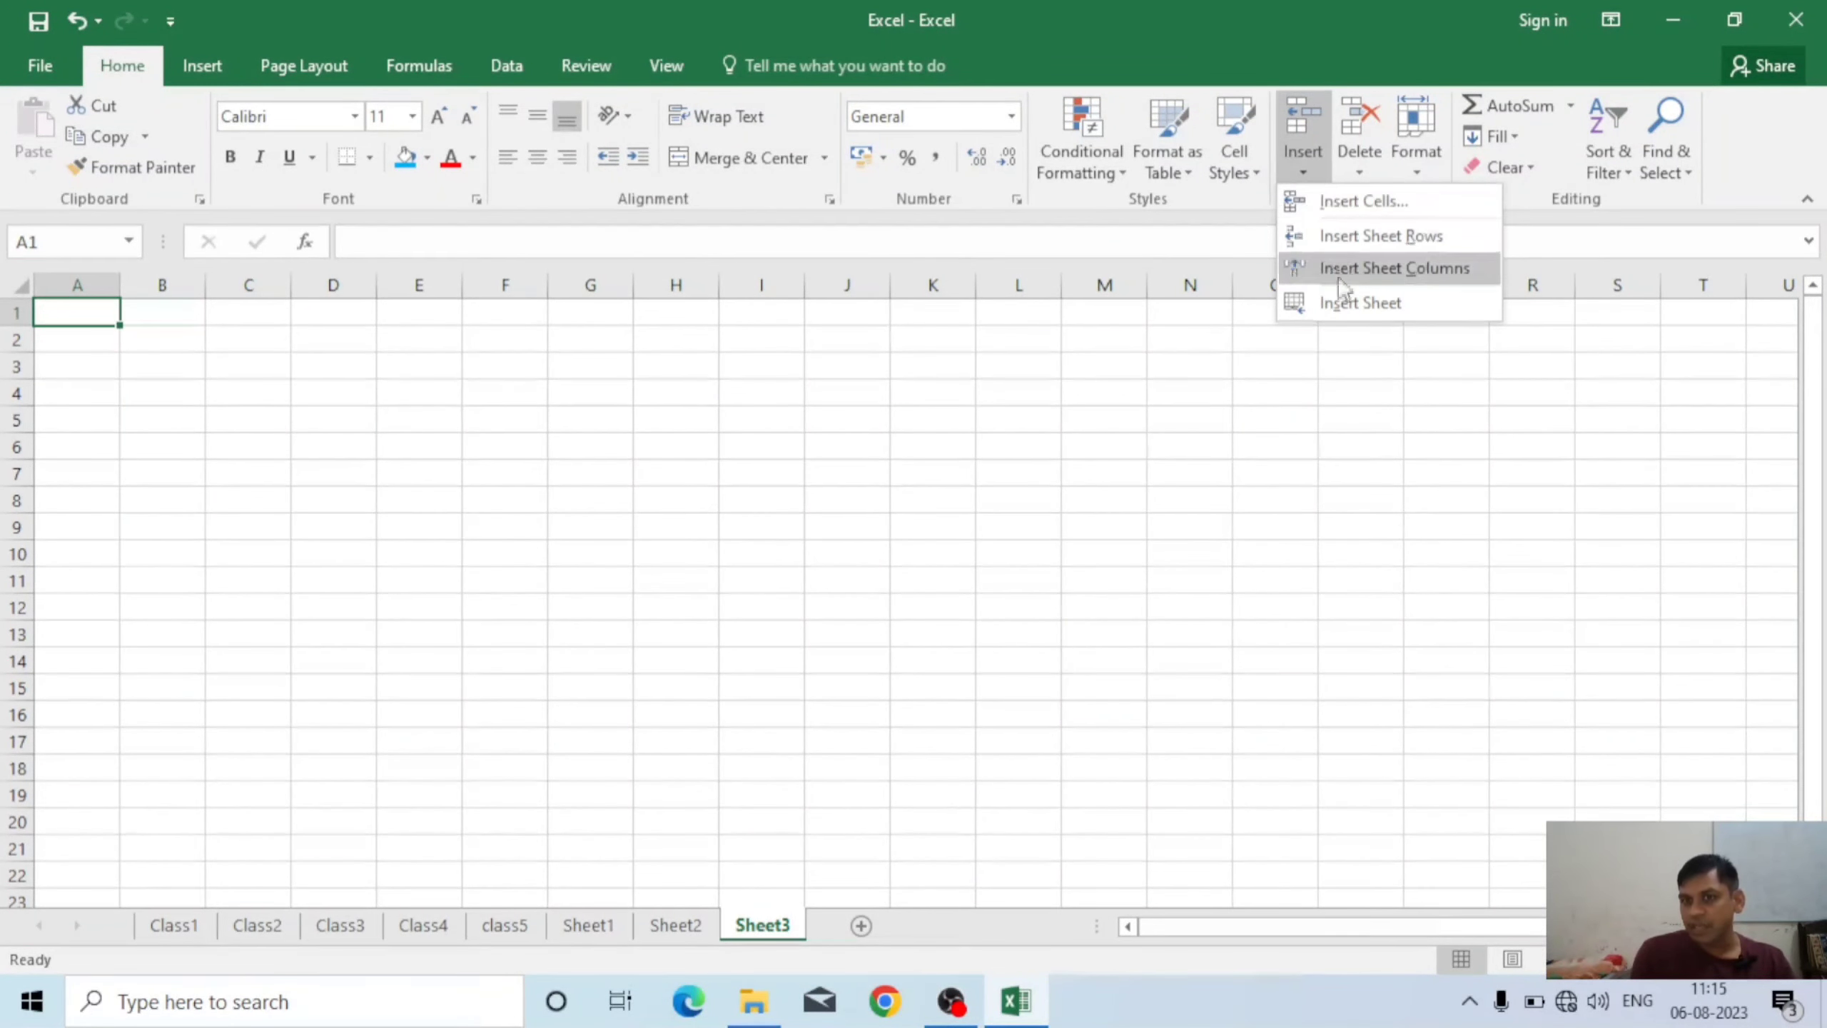
click(1384, 303)
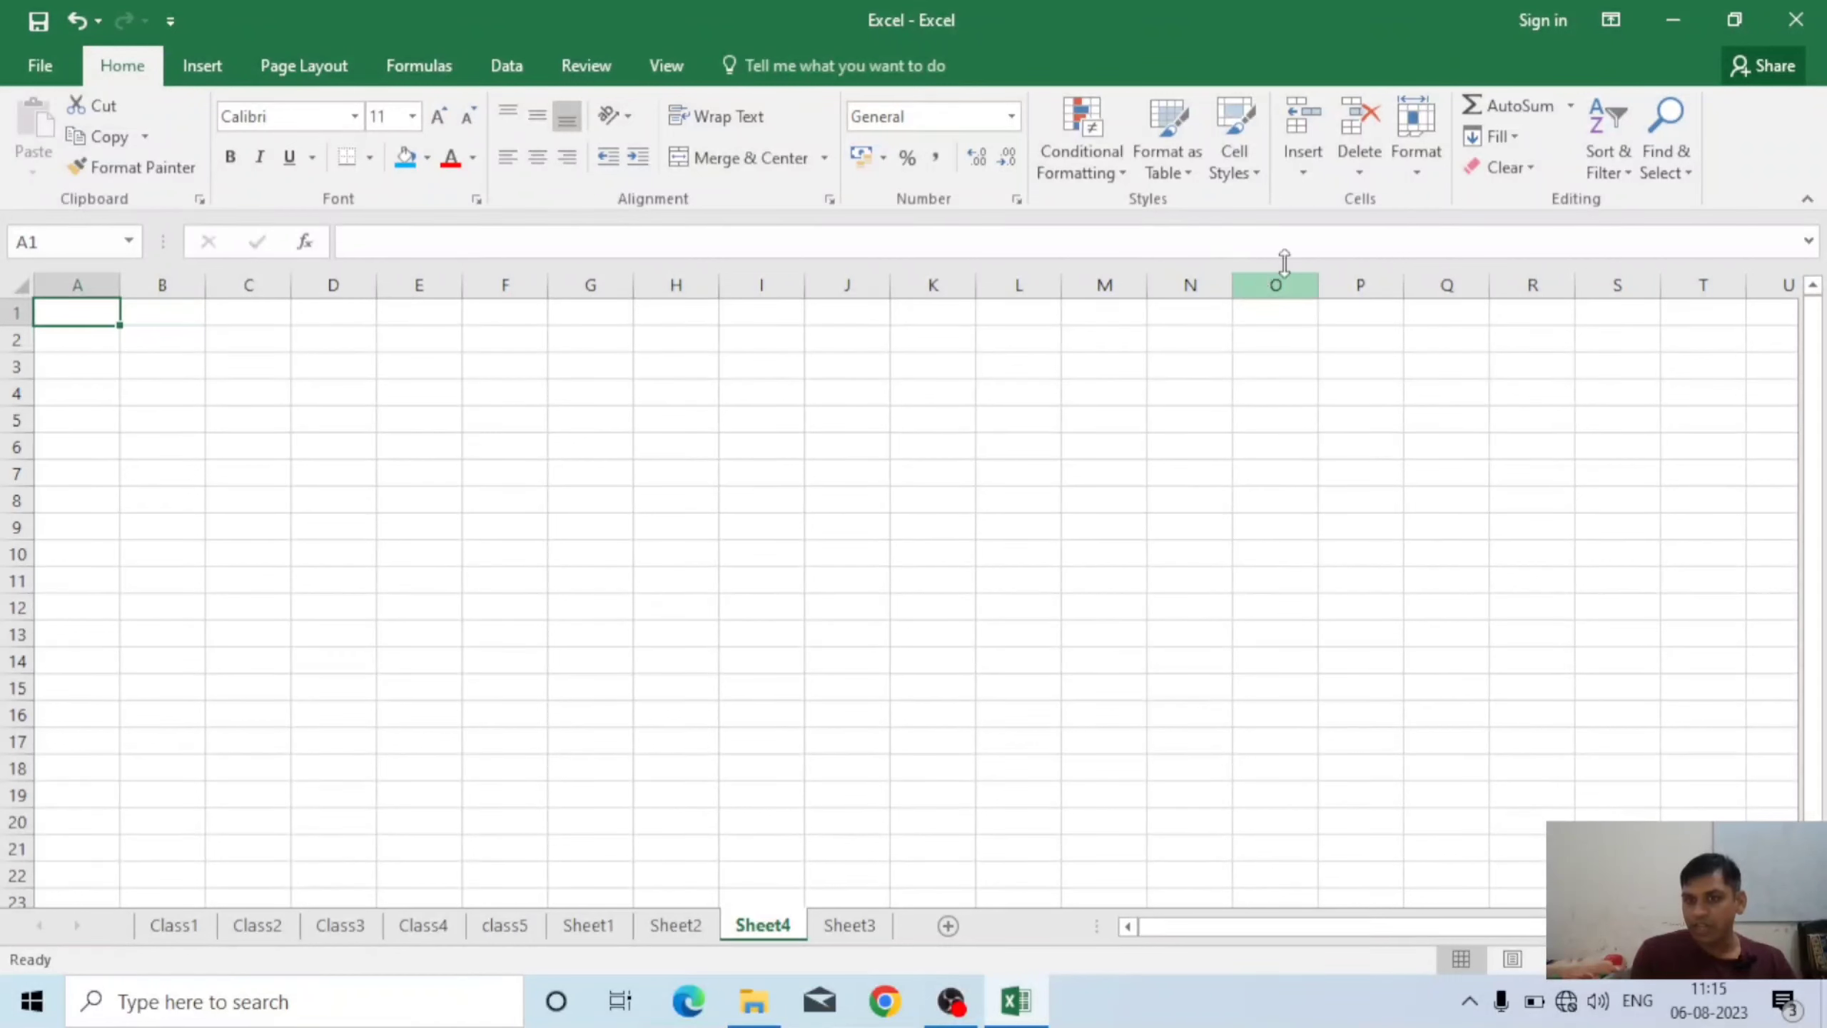
click(1306, 168)
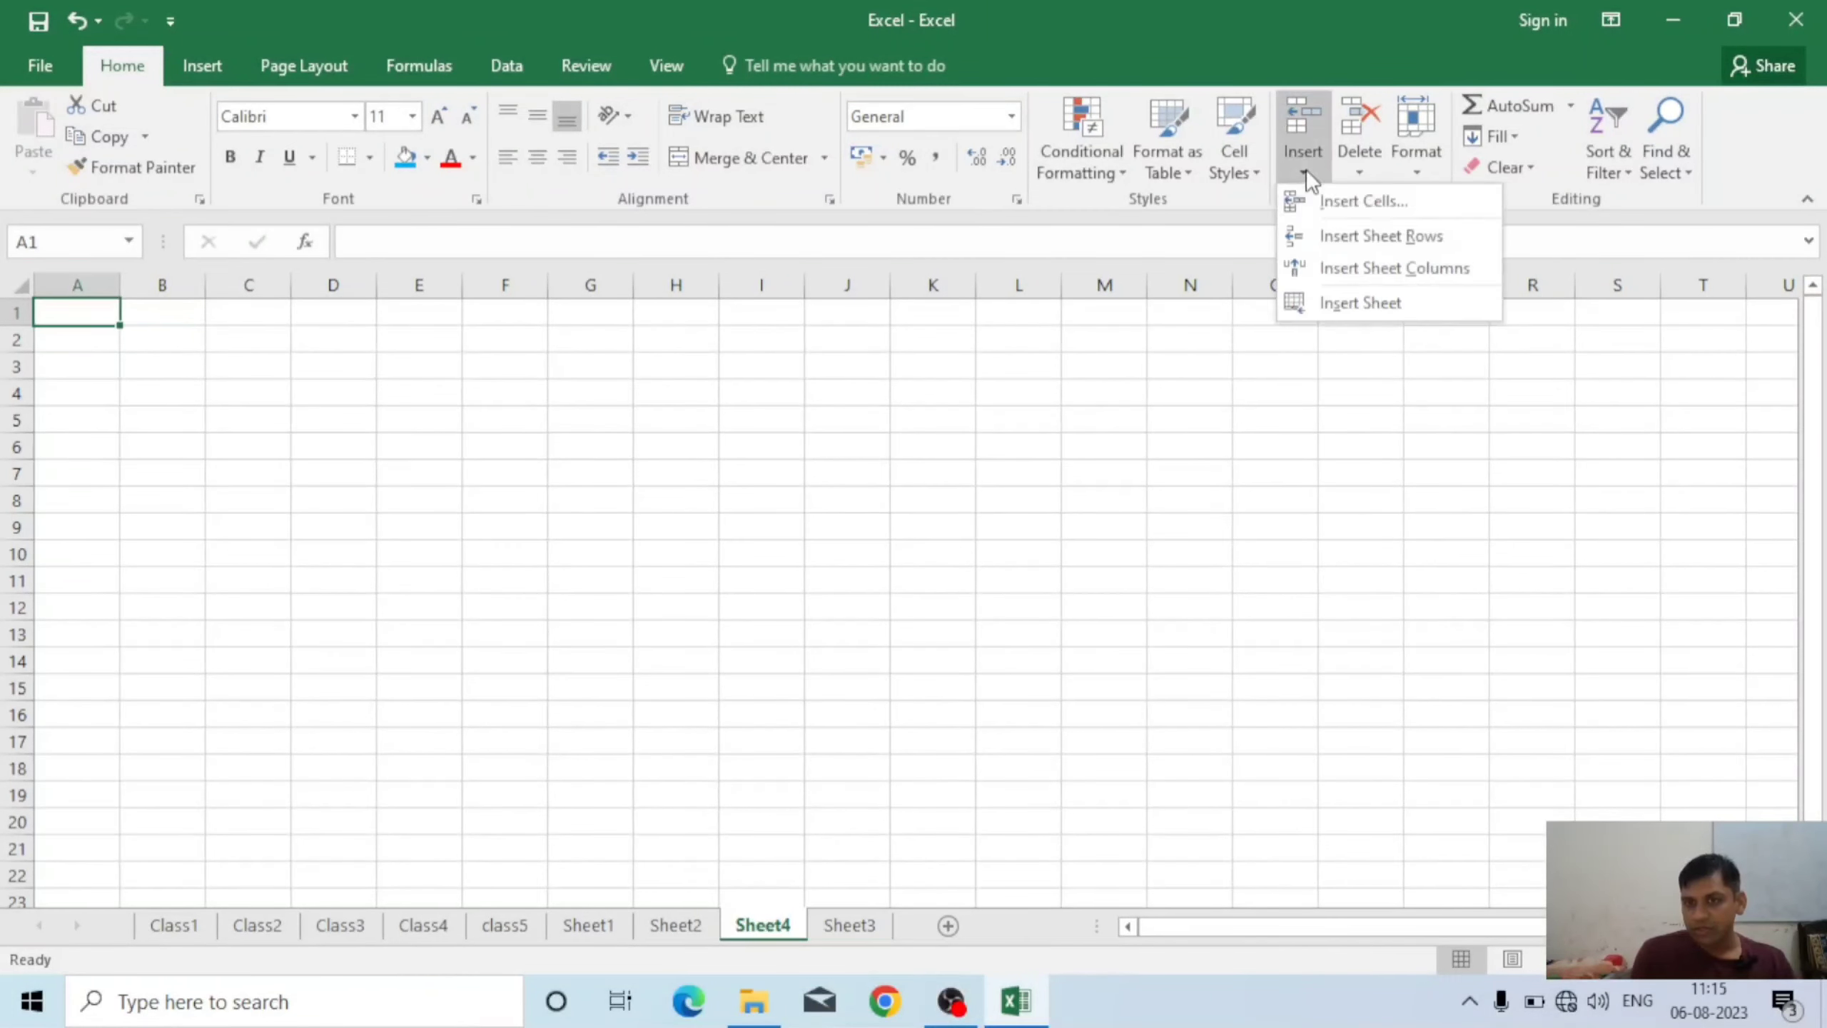
click(1331, 310)
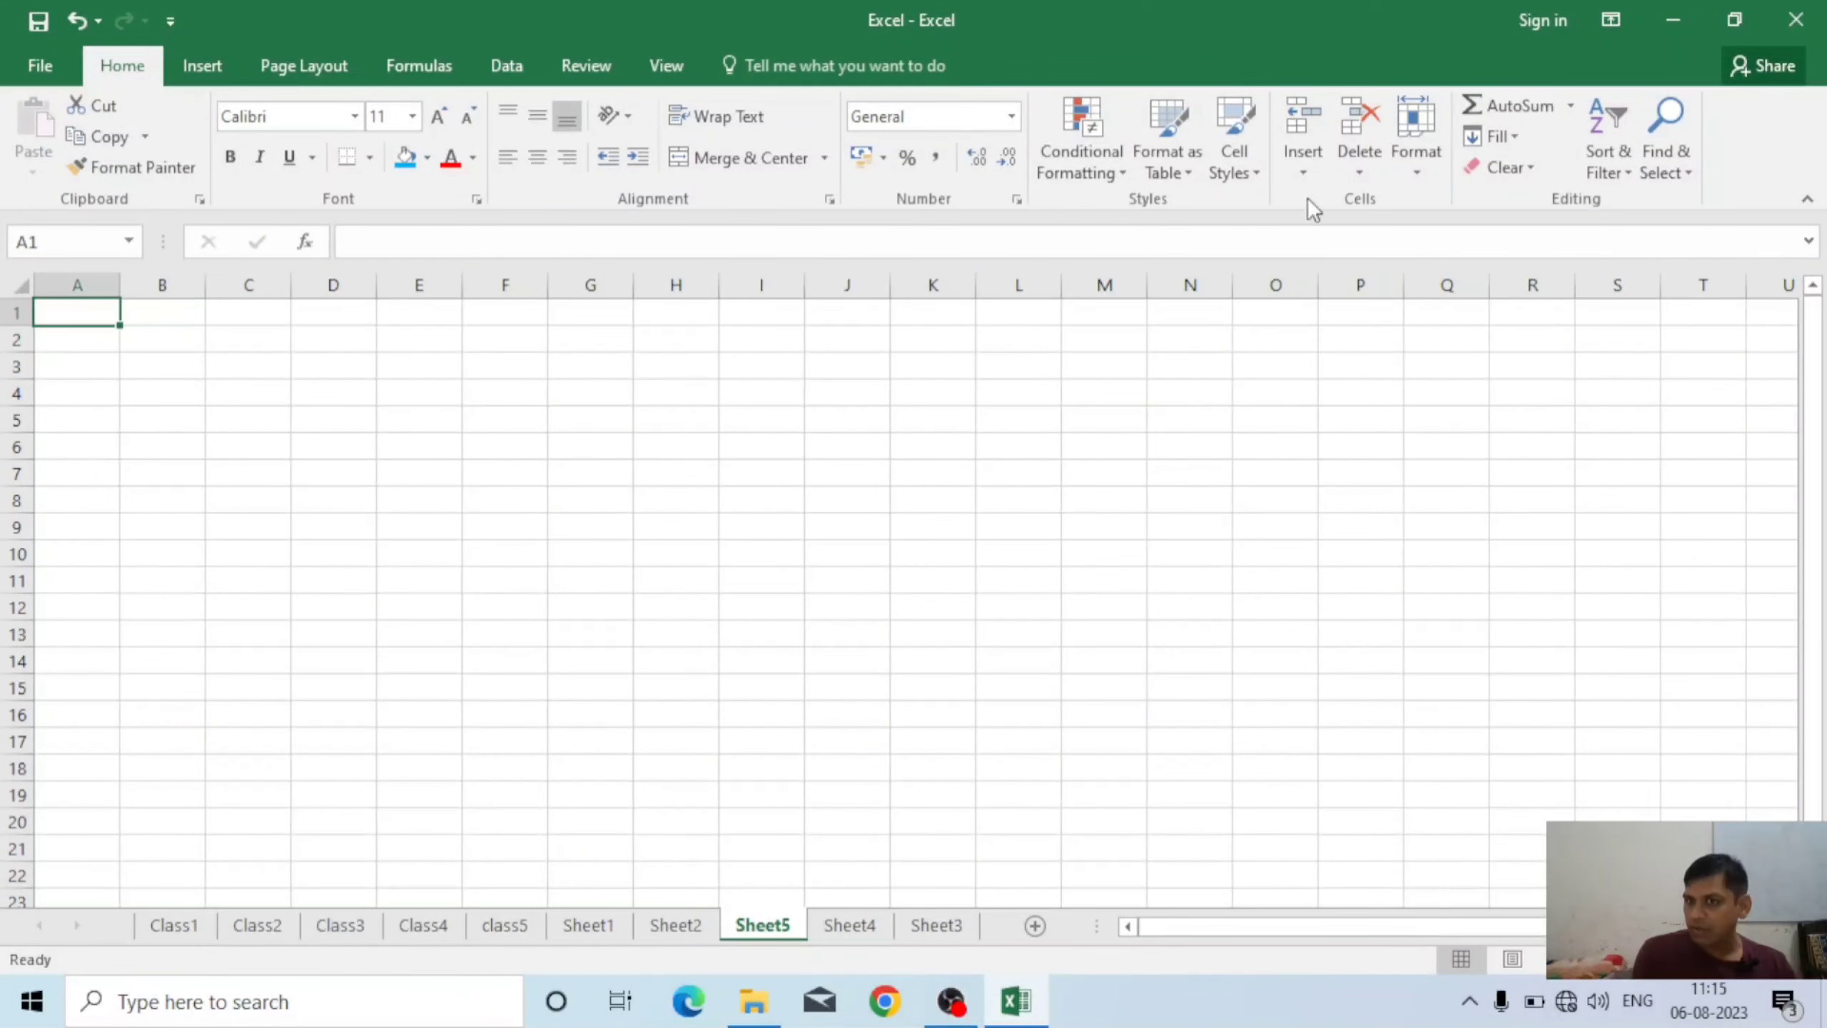
click(1302, 172)
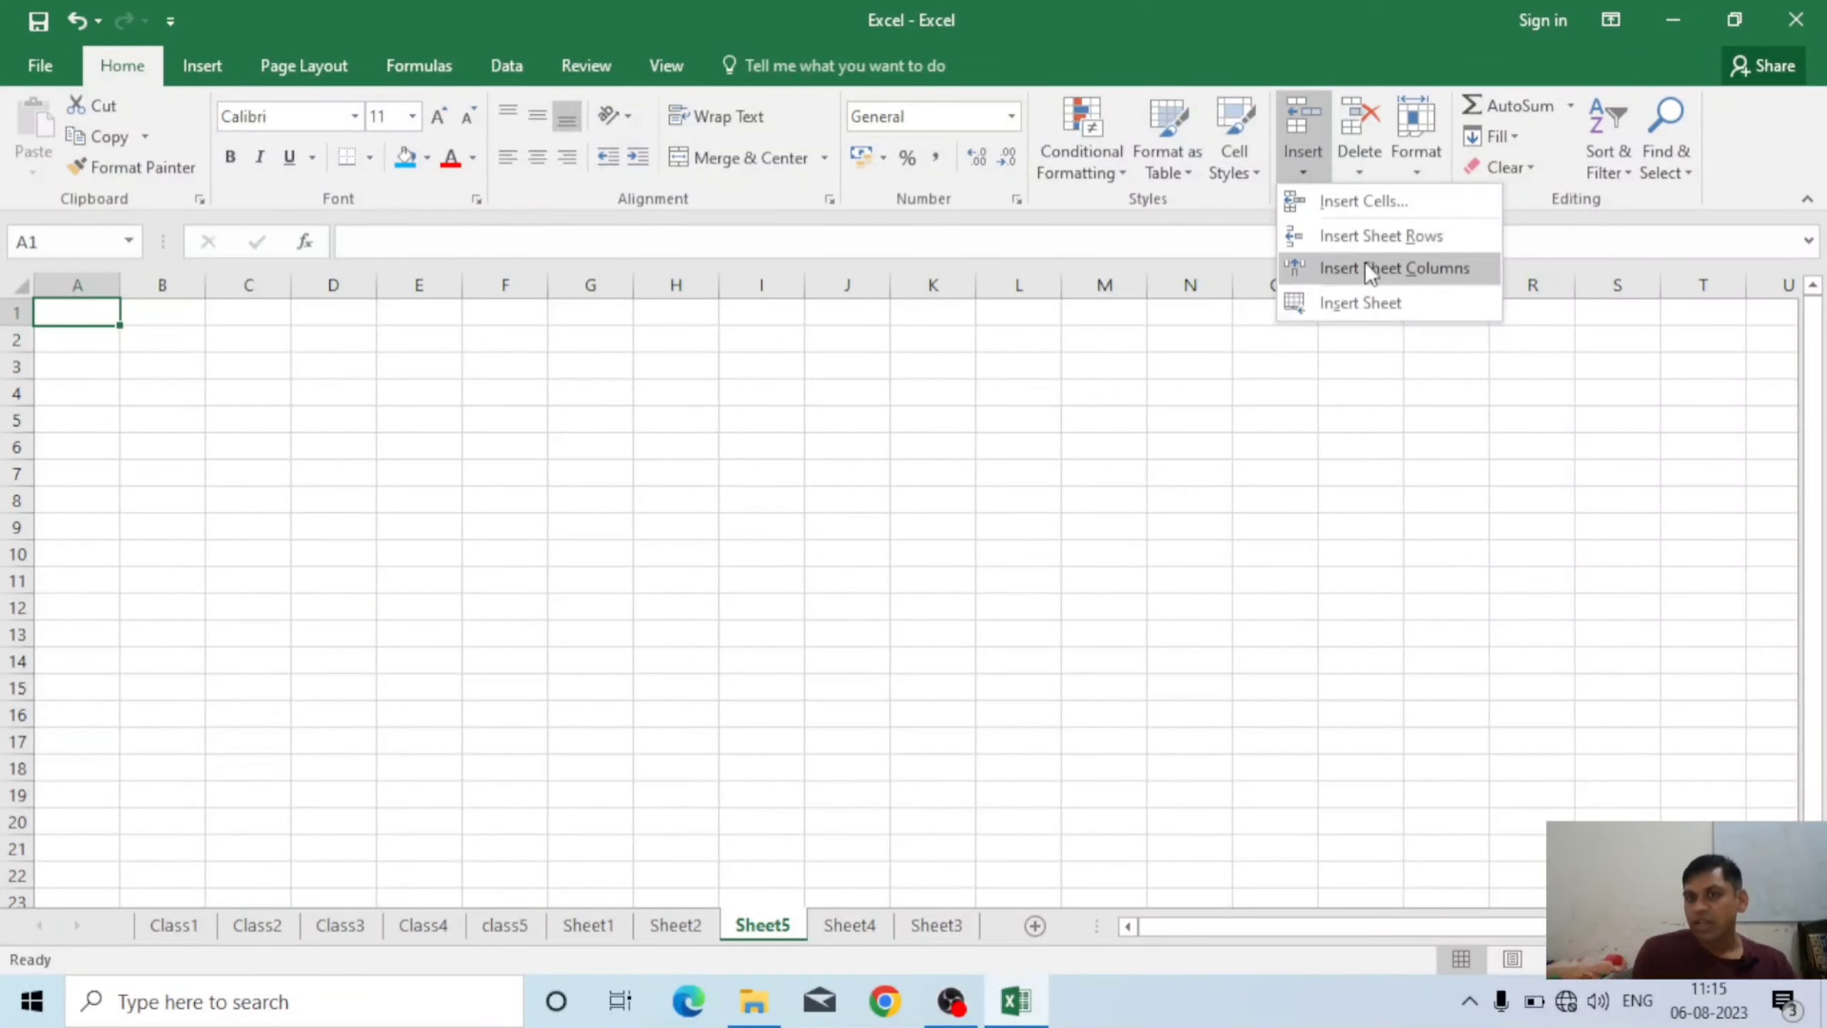
click(1367, 303)
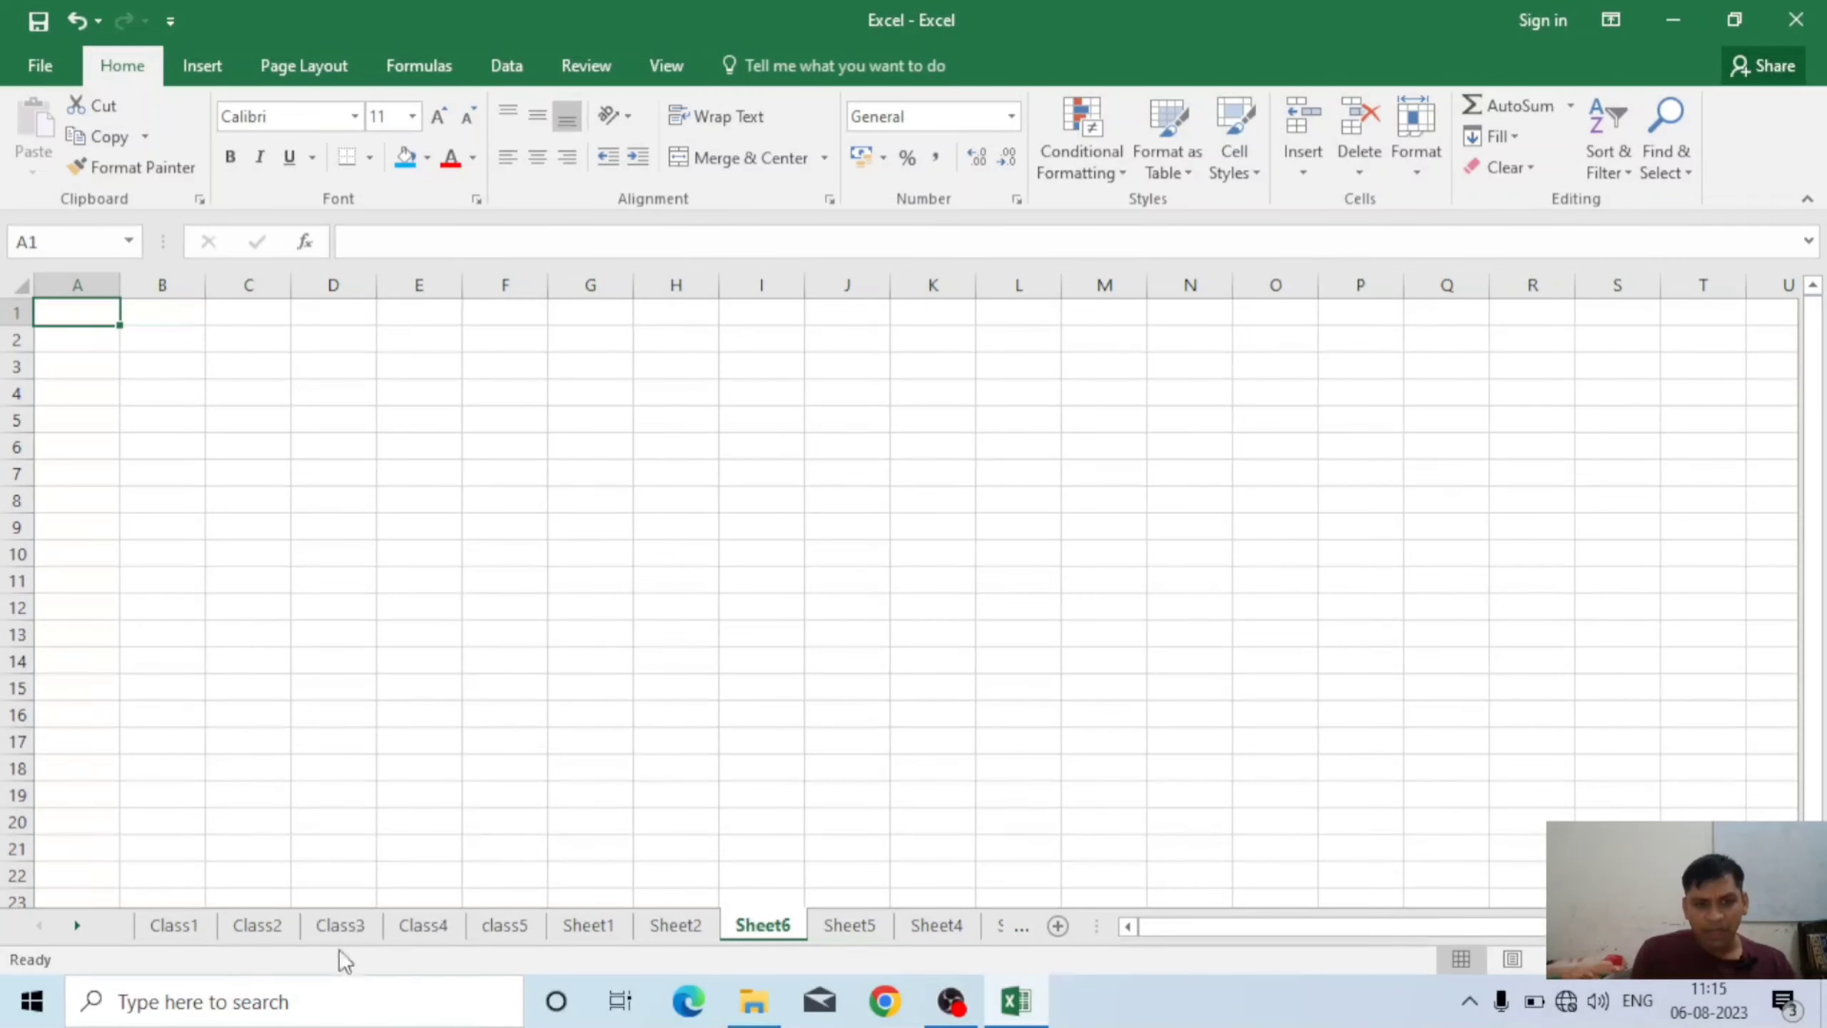
- Return to the Class3 sheet, look through the newly added sheets, and delete Sheet4
click(341, 926)
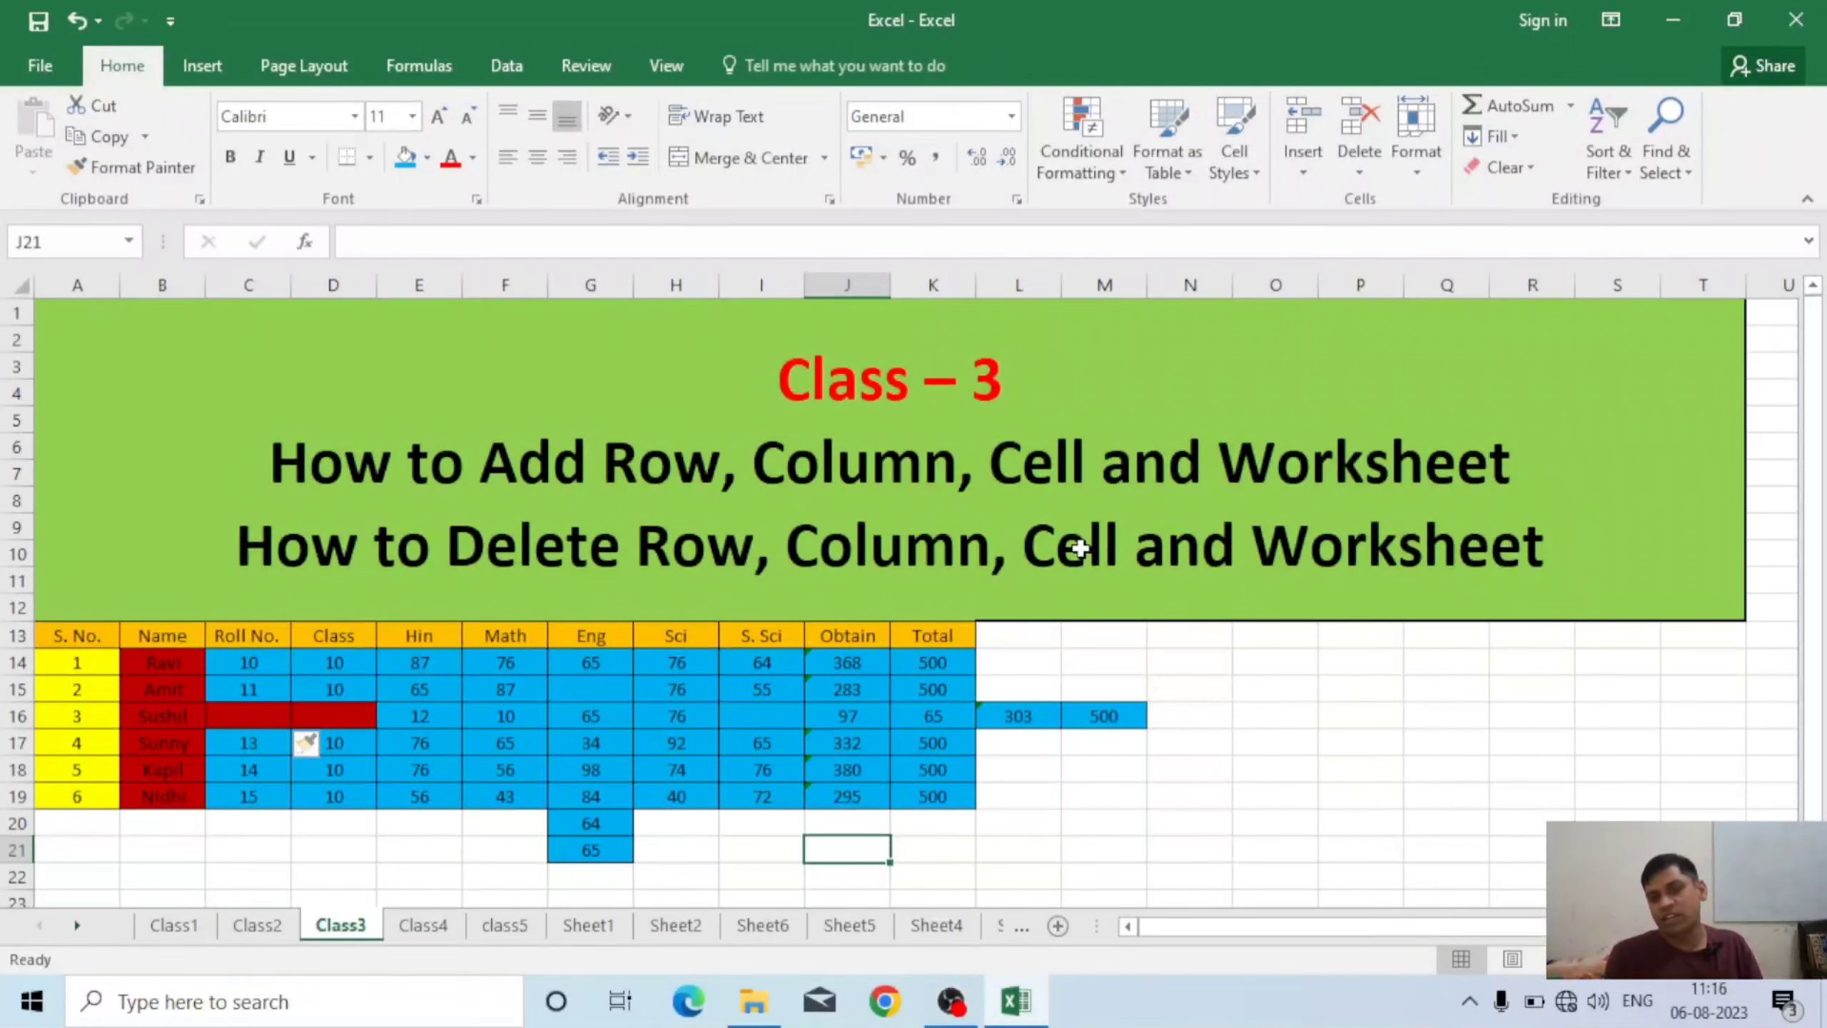
click(936, 926)
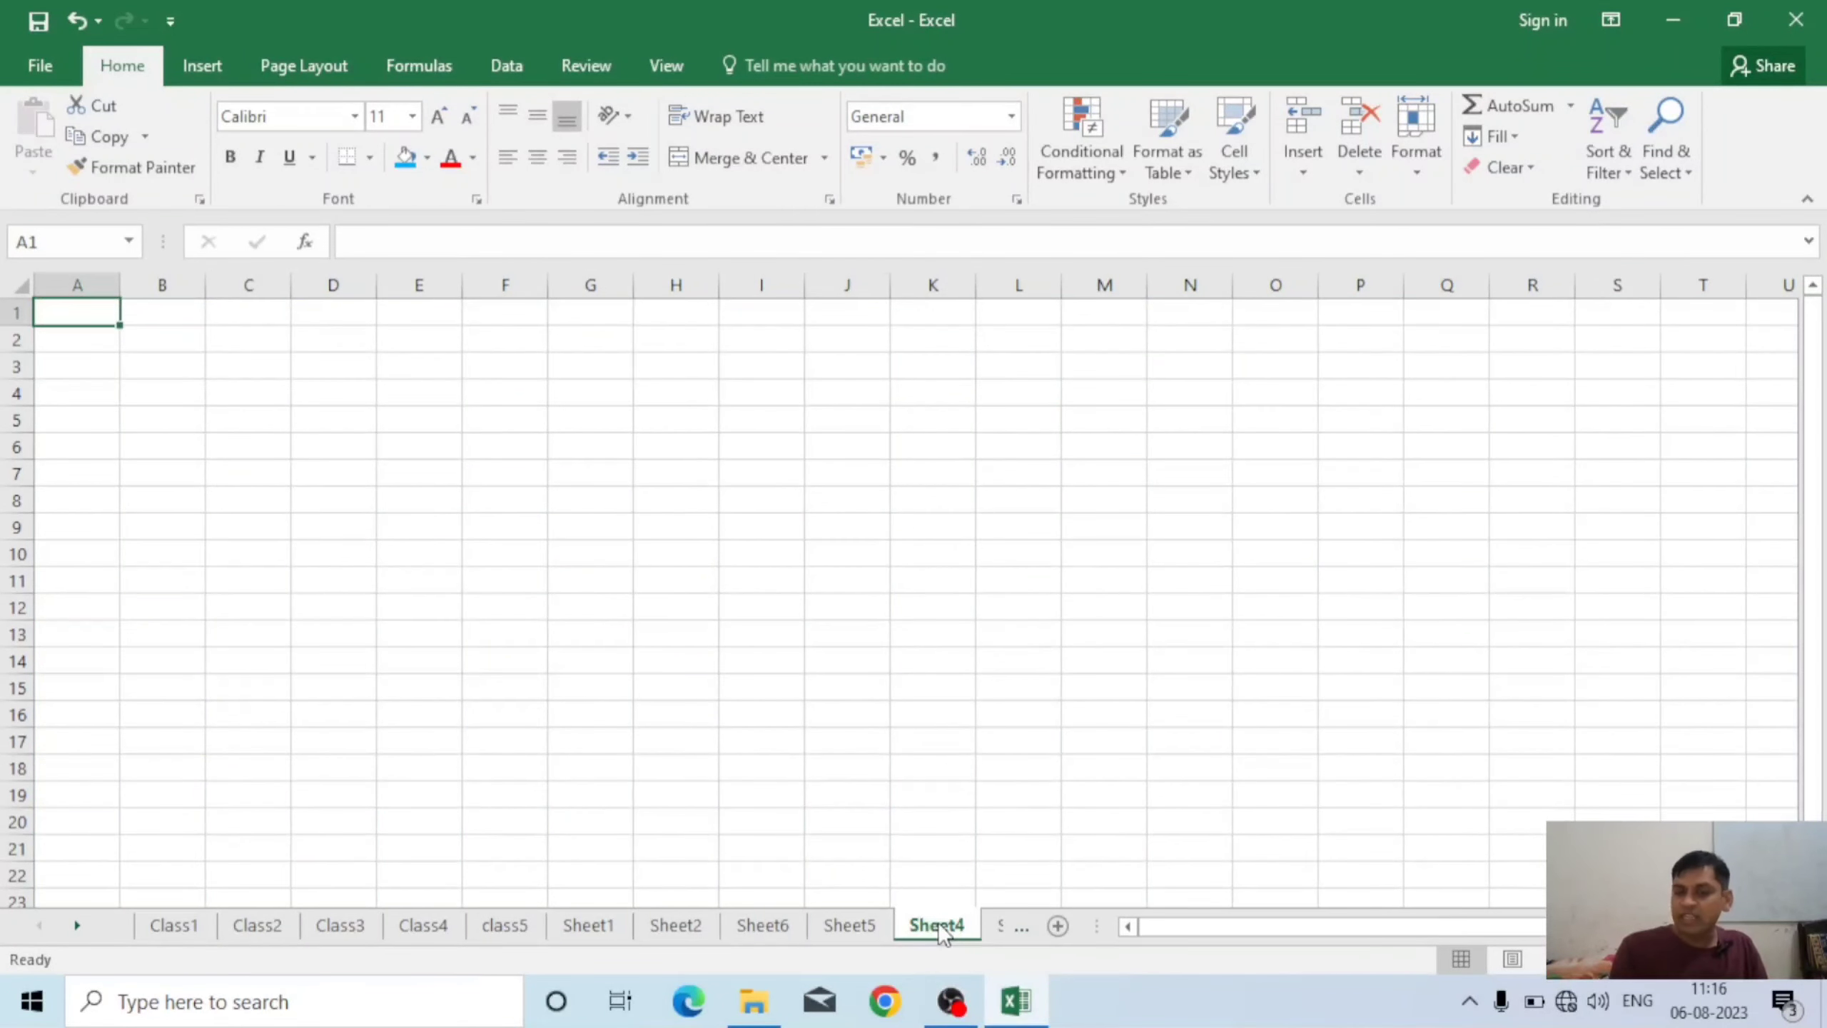
click(844, 928)
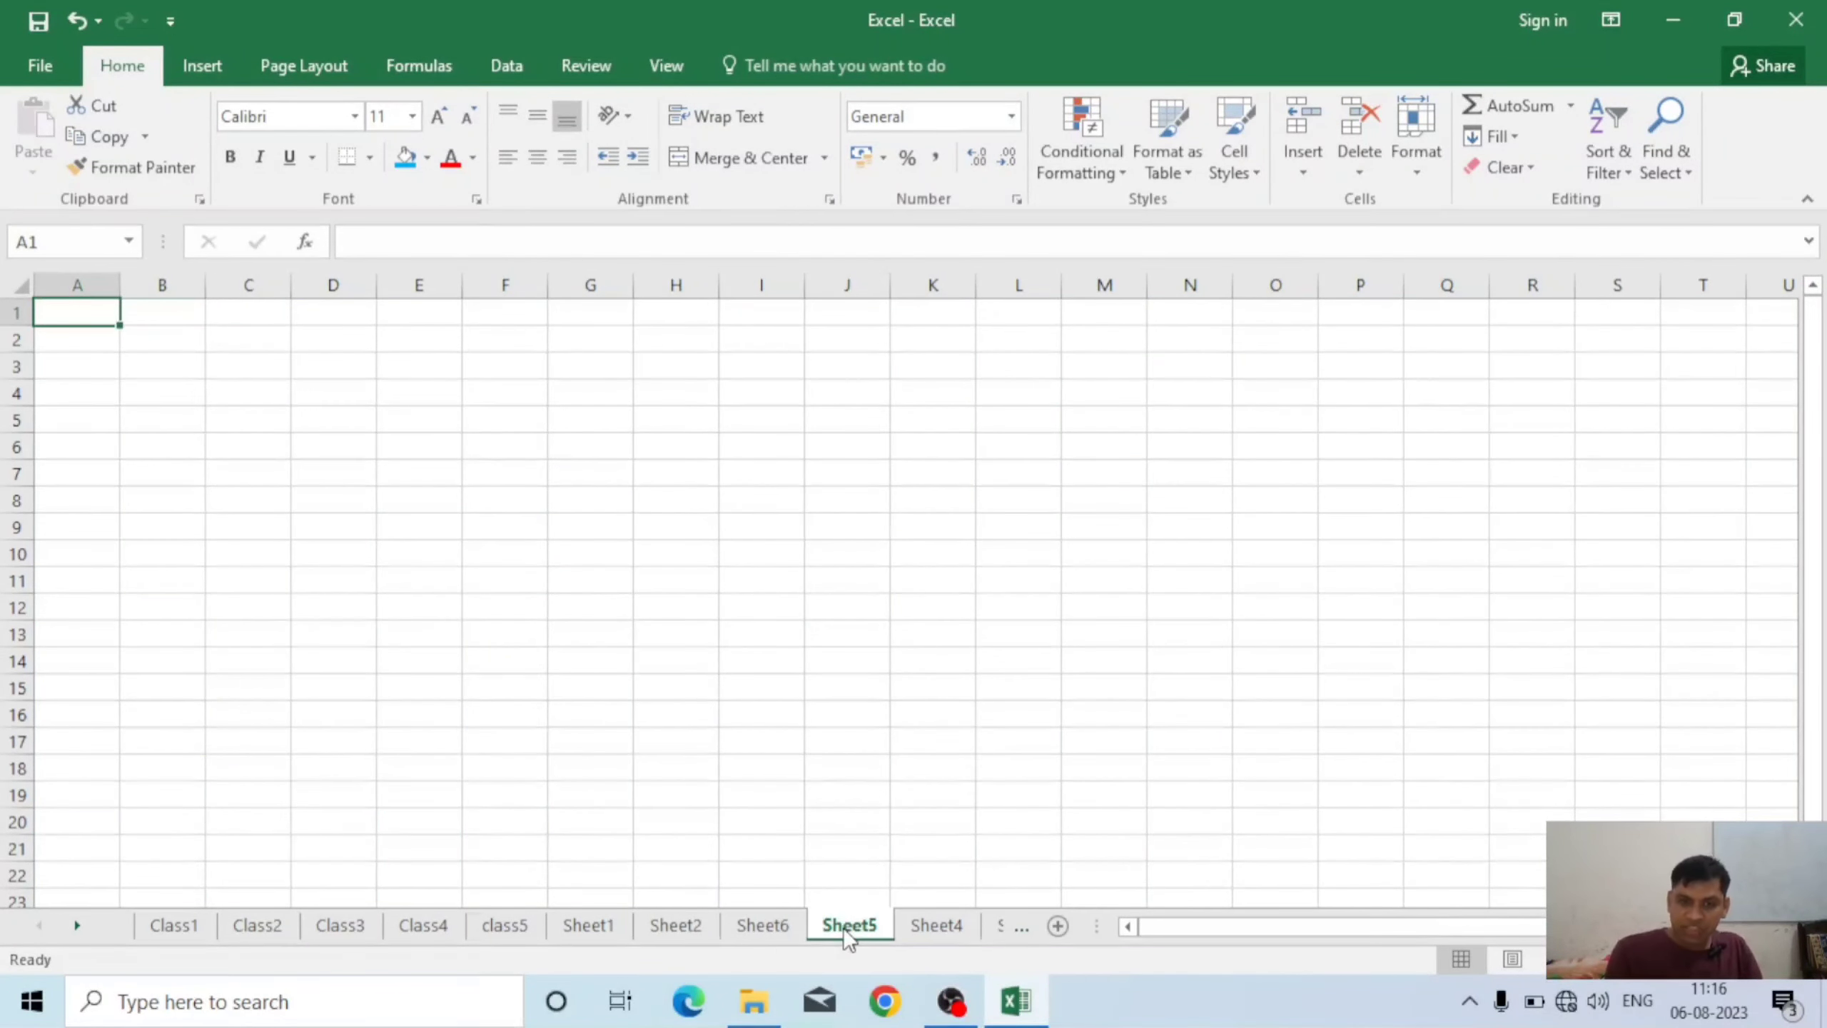
click(754, 929)
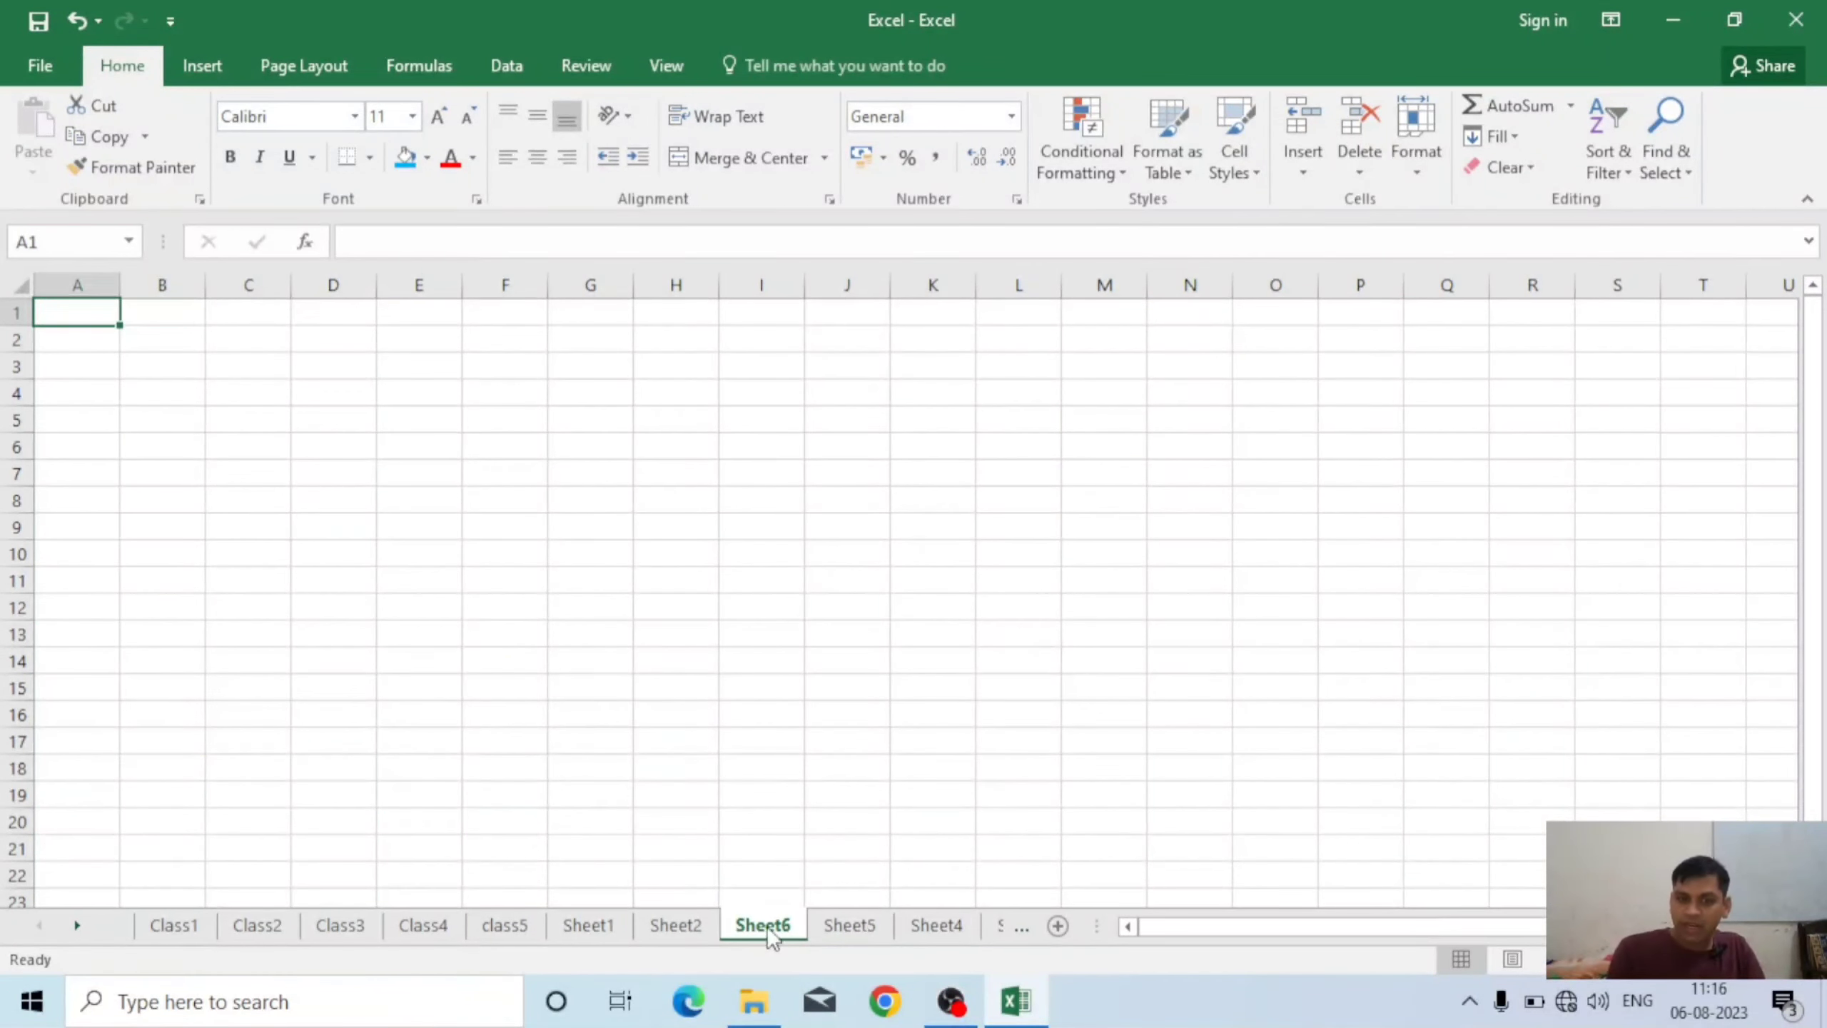
click(927, 928)
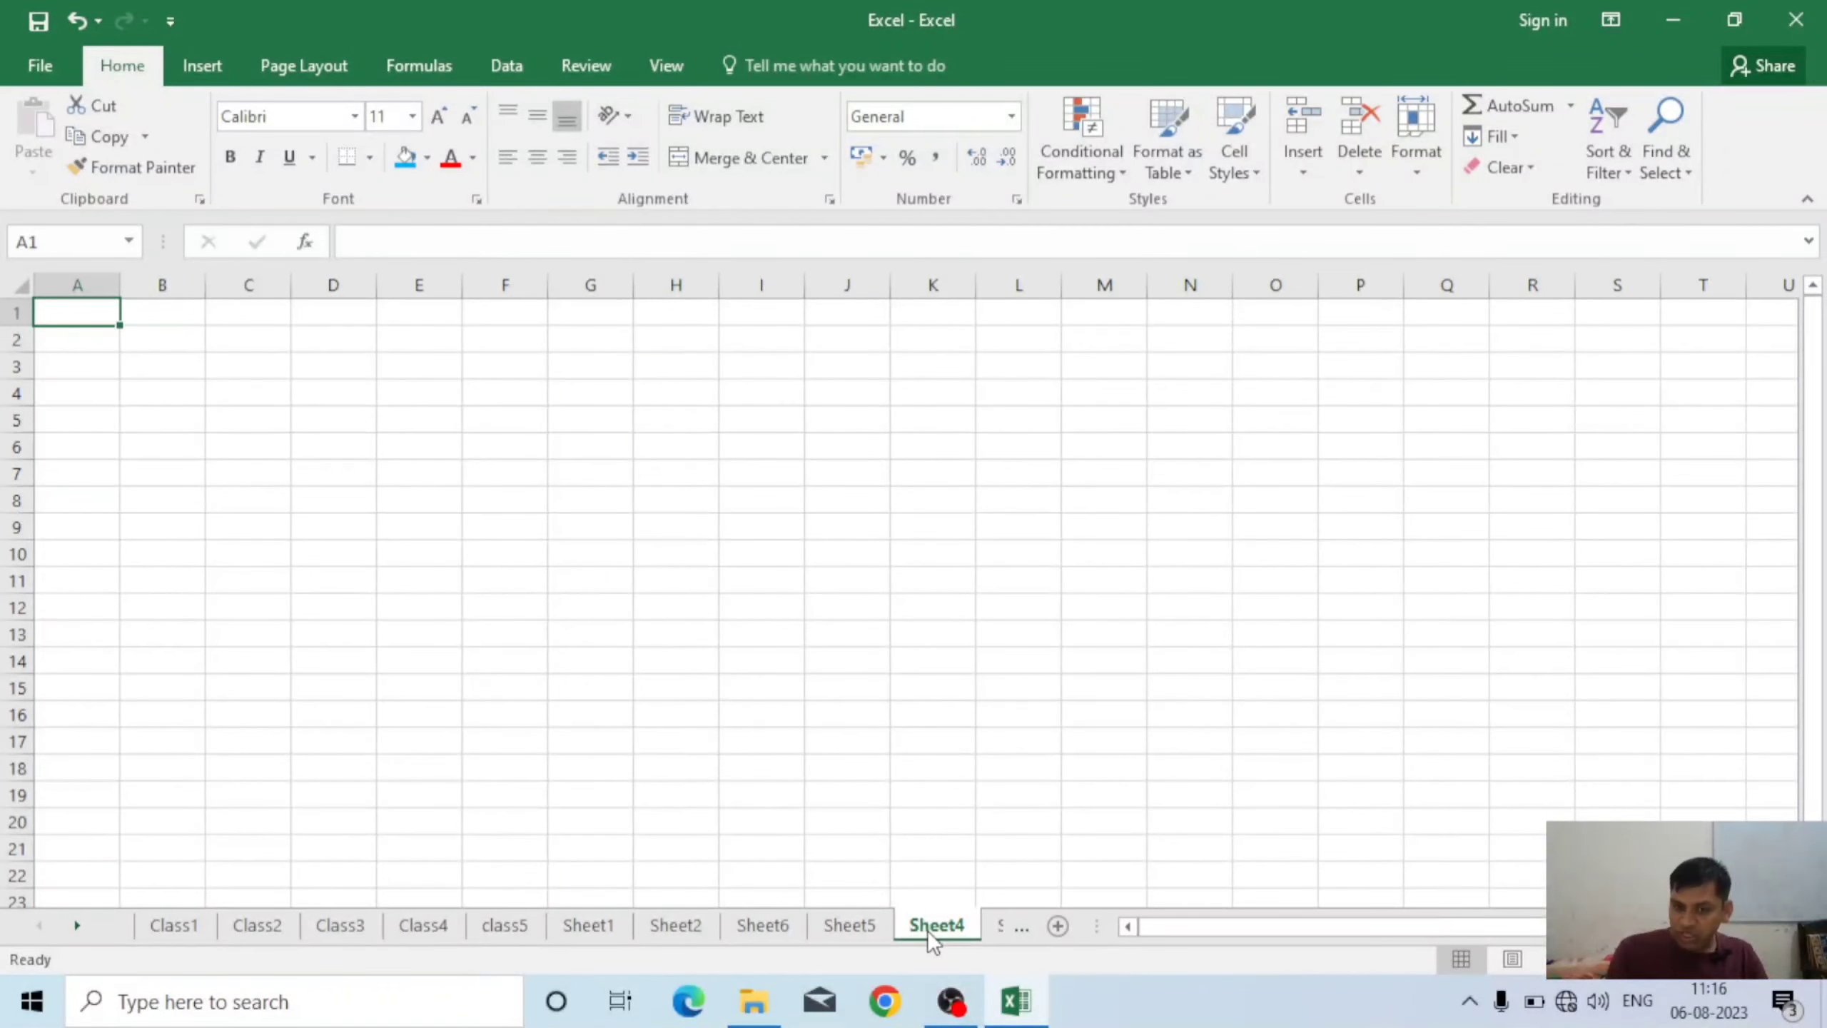
right_click(928, 929)
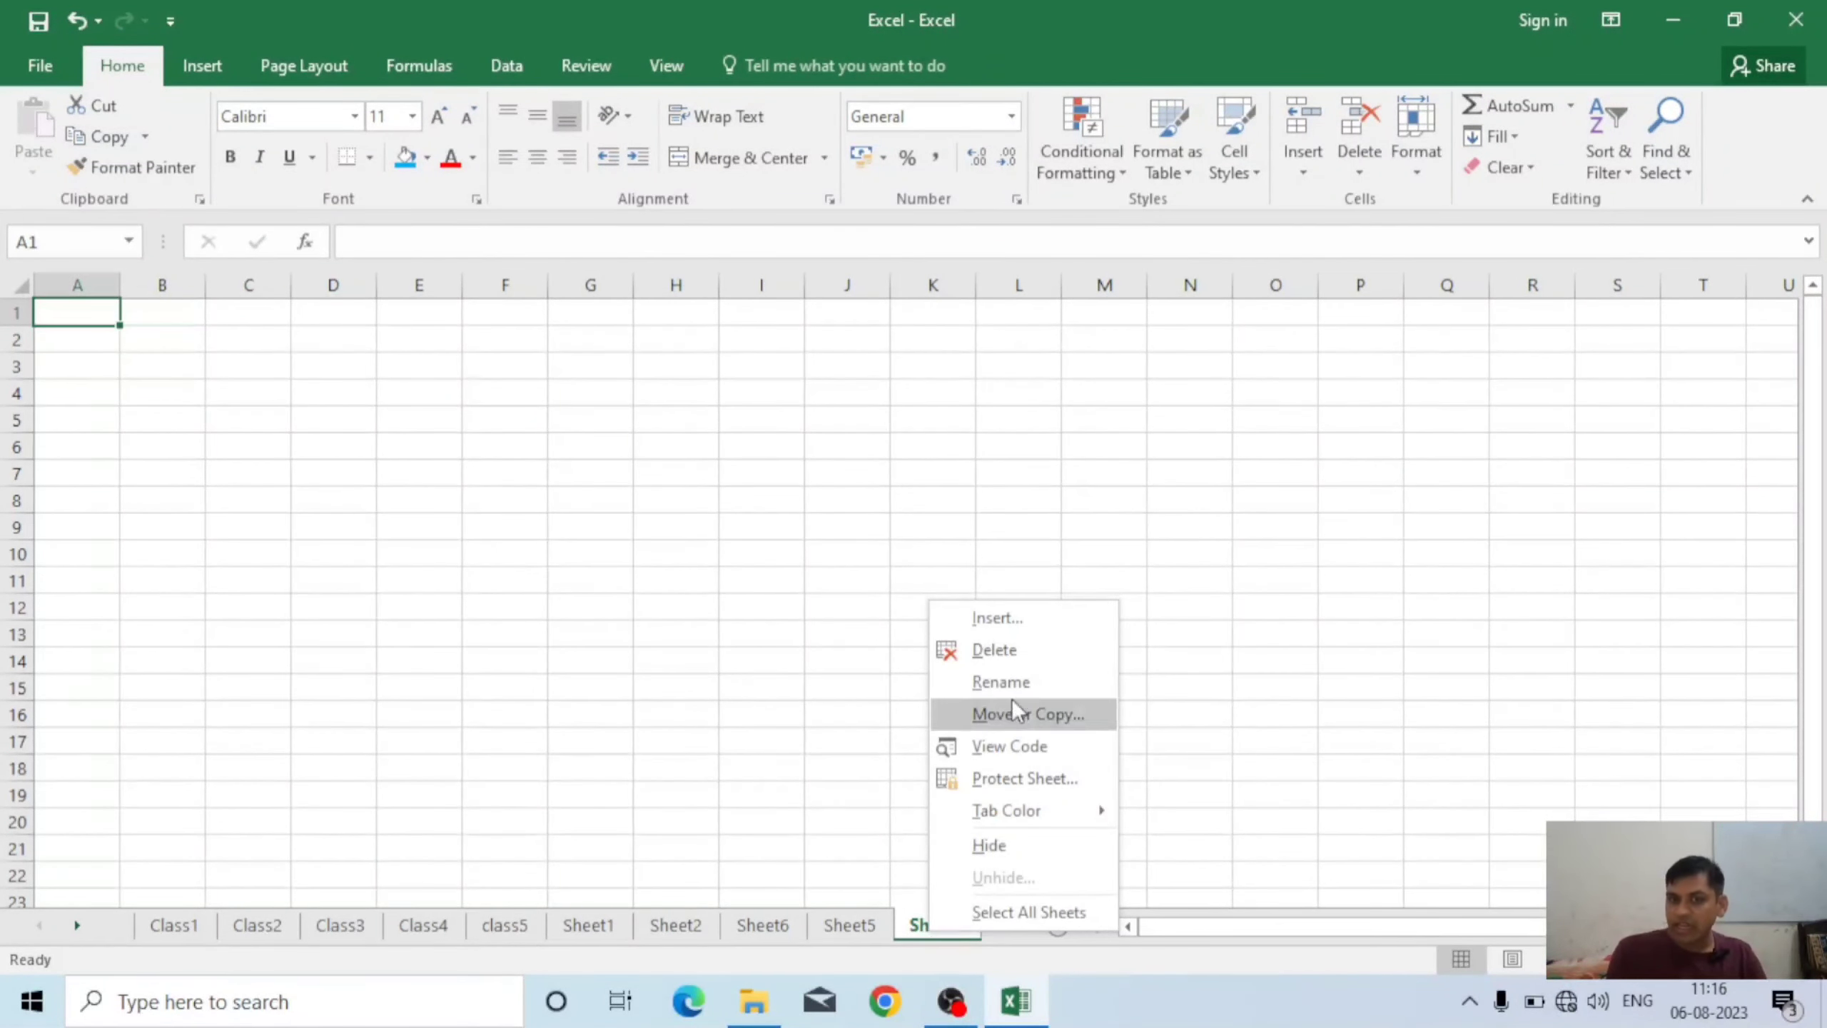
click(996, 650)
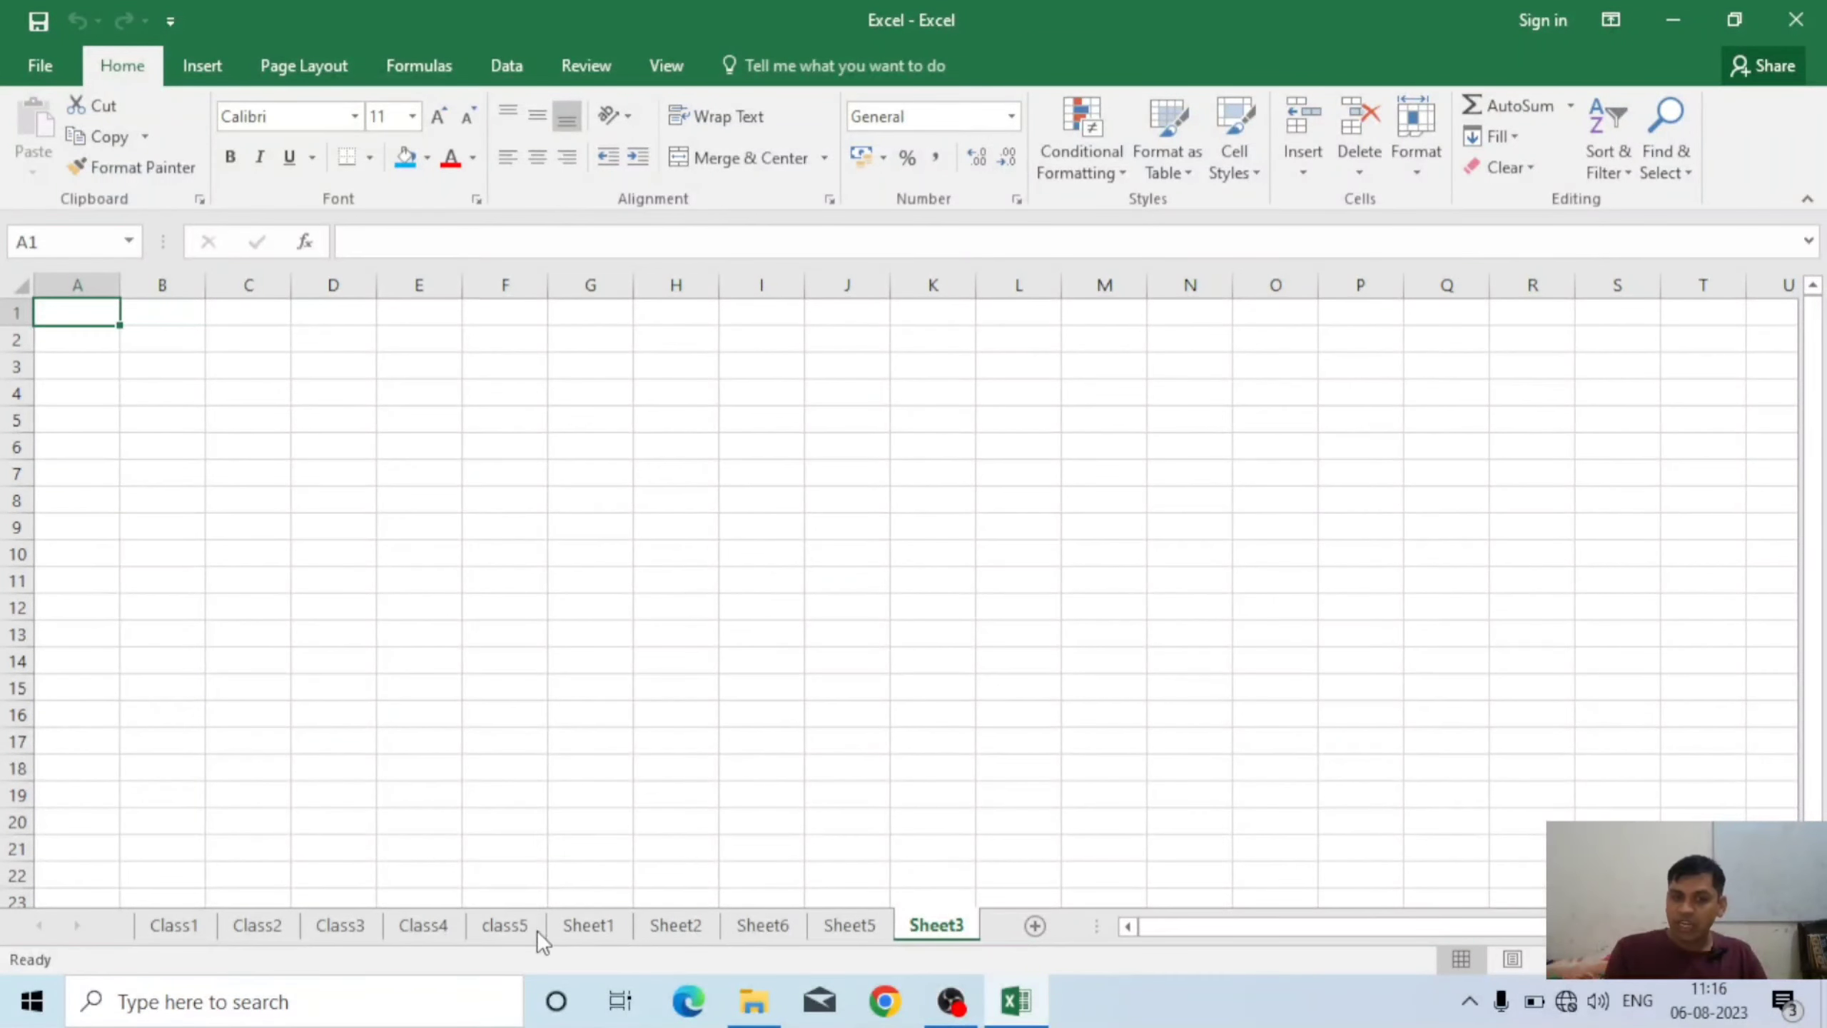
- Delete the worksheet Sheet2 from the workbook
click(700, 926)
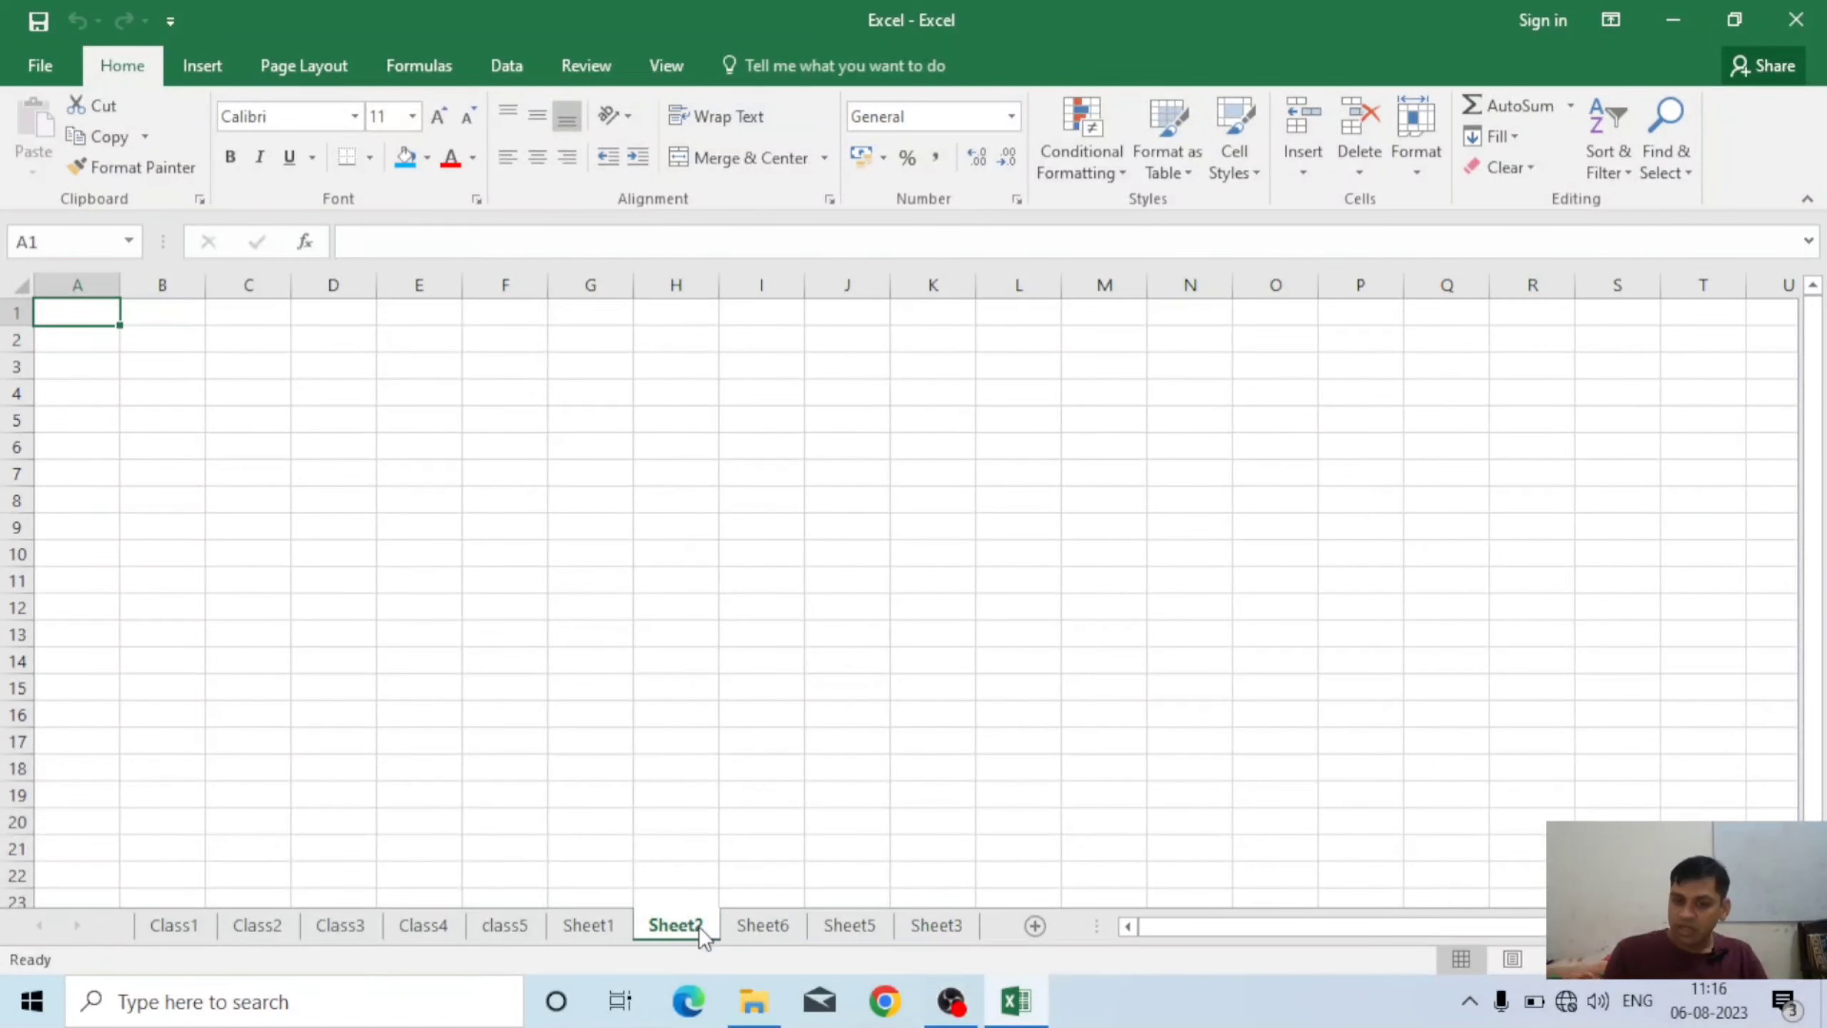
right_click(699, 925)
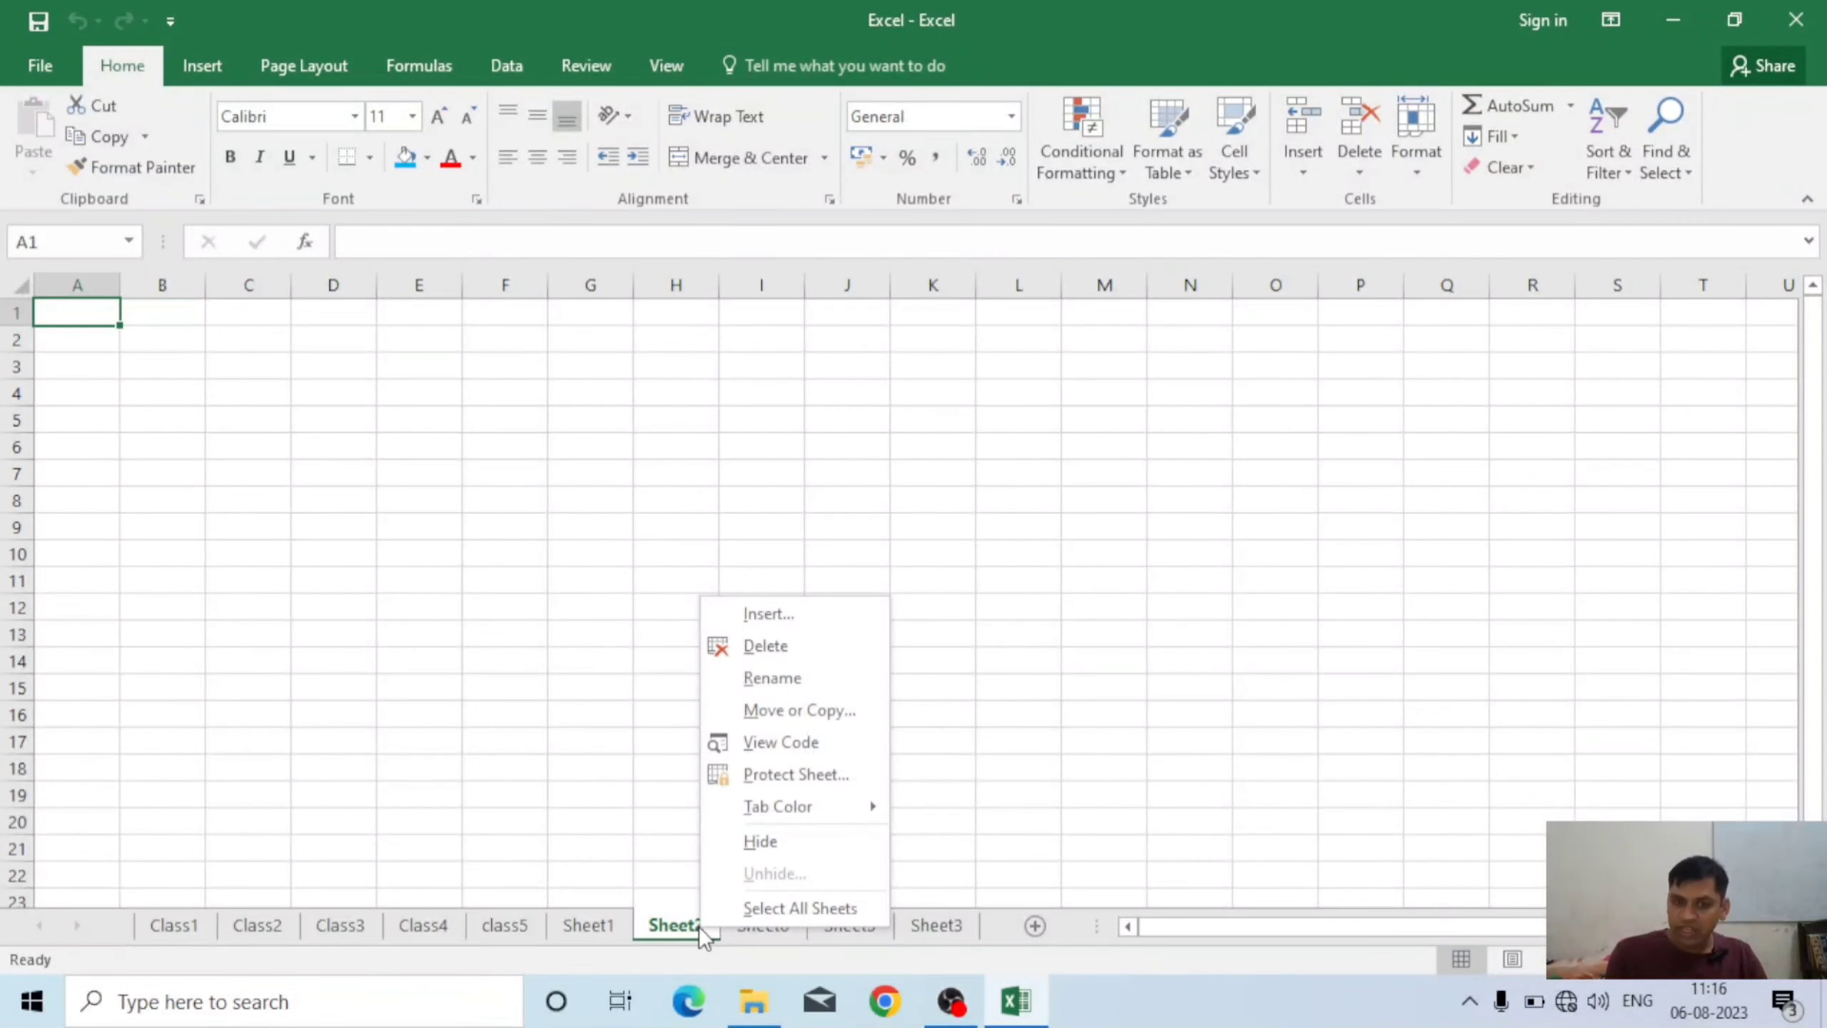
click(768, 645)
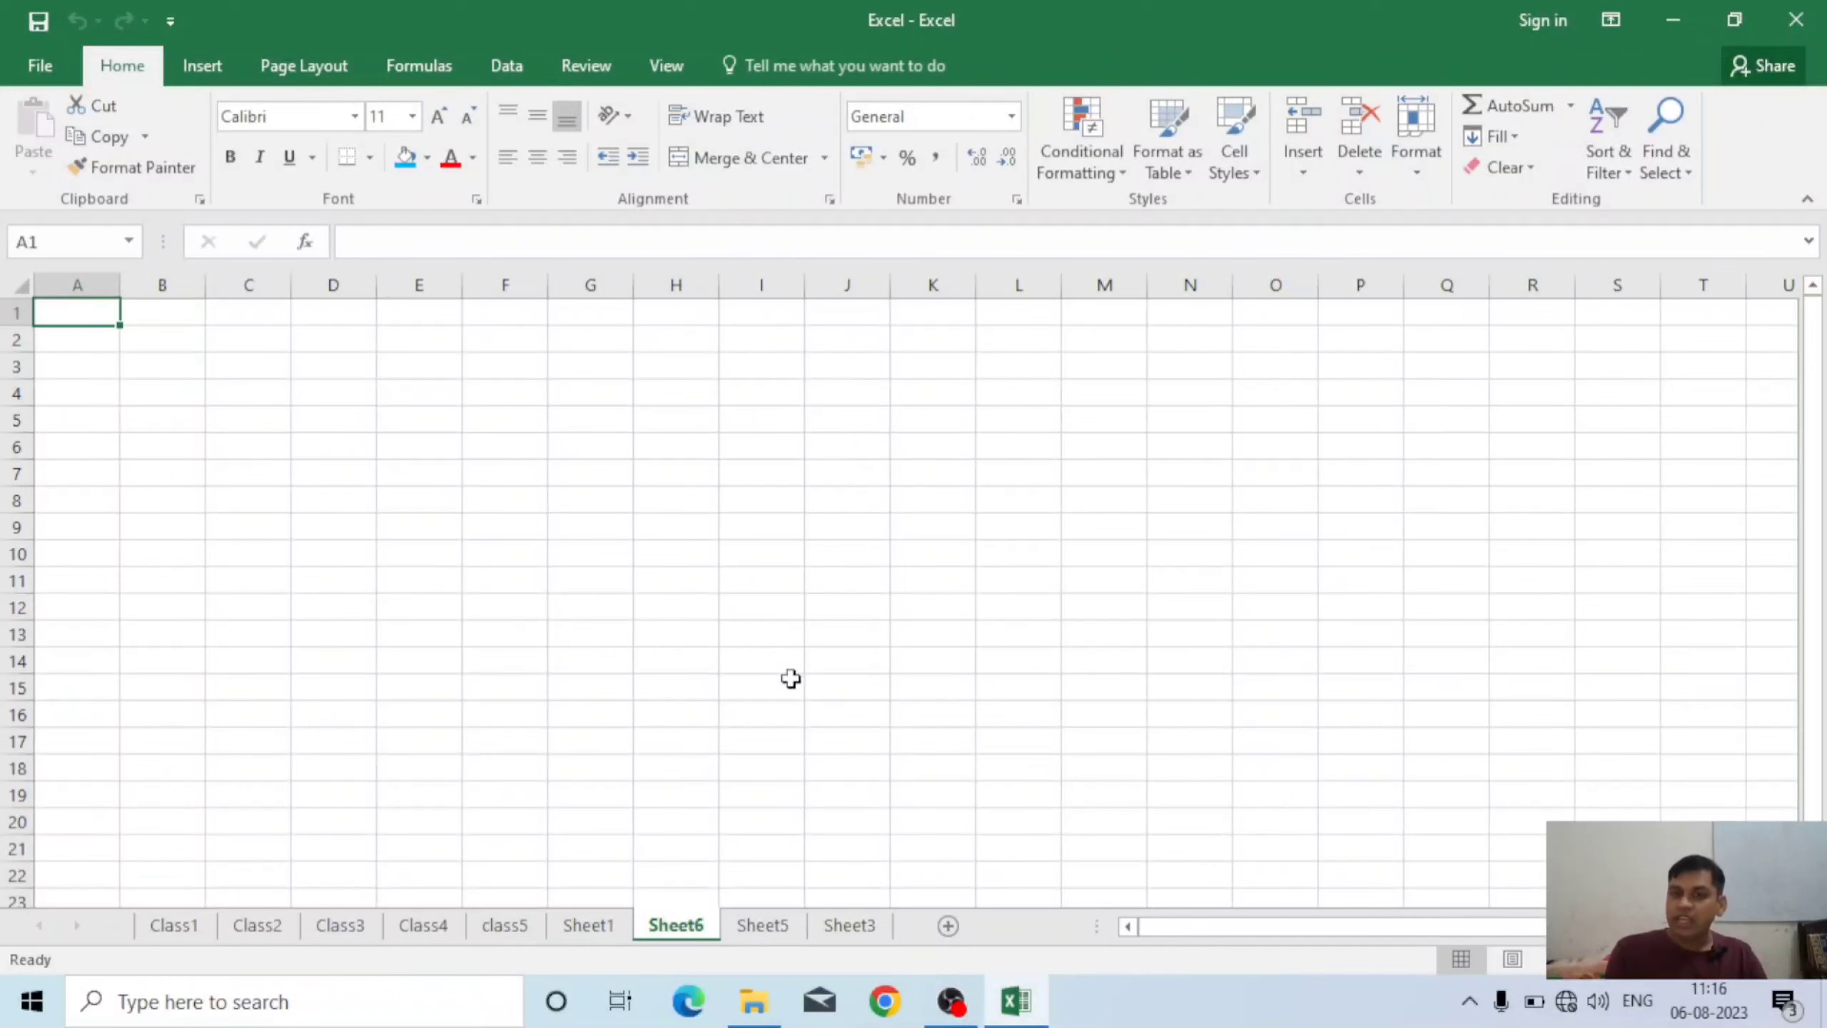
- Delete the worksheets Sheet6 and Sheet5 with the Delete Sheet command
click(1363, 176)
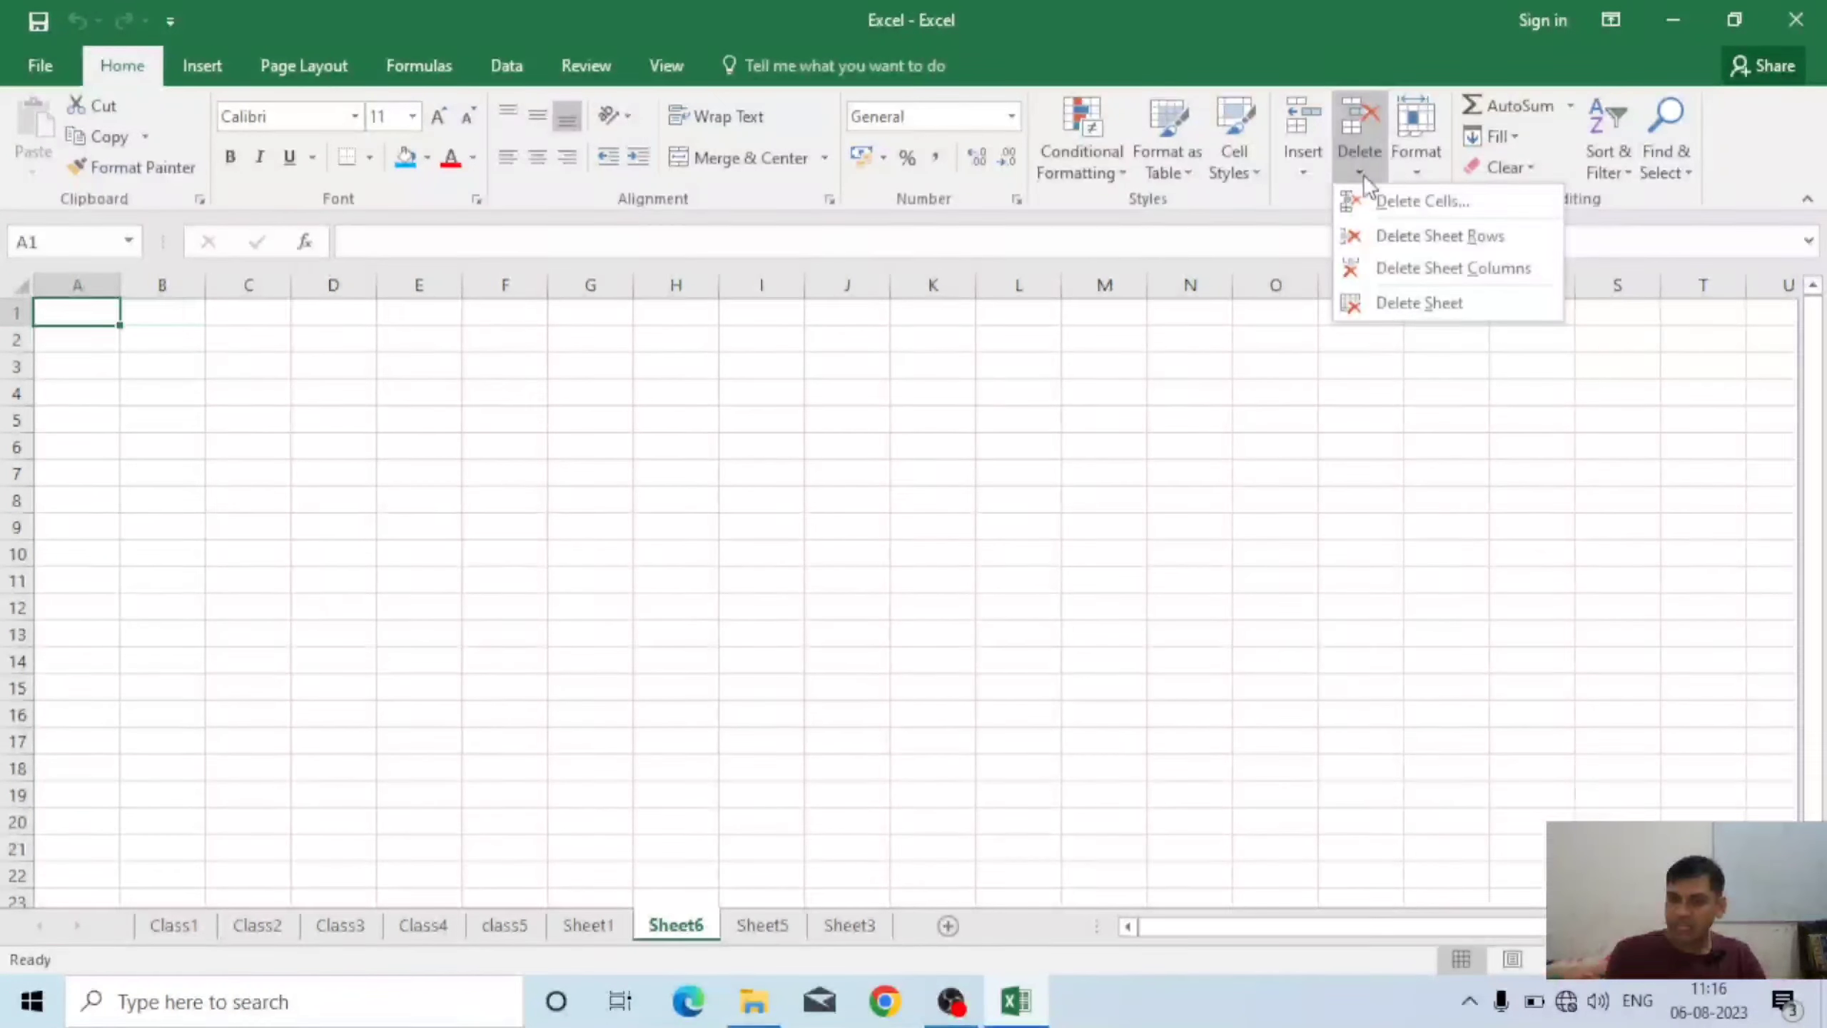
click(1423, 303)
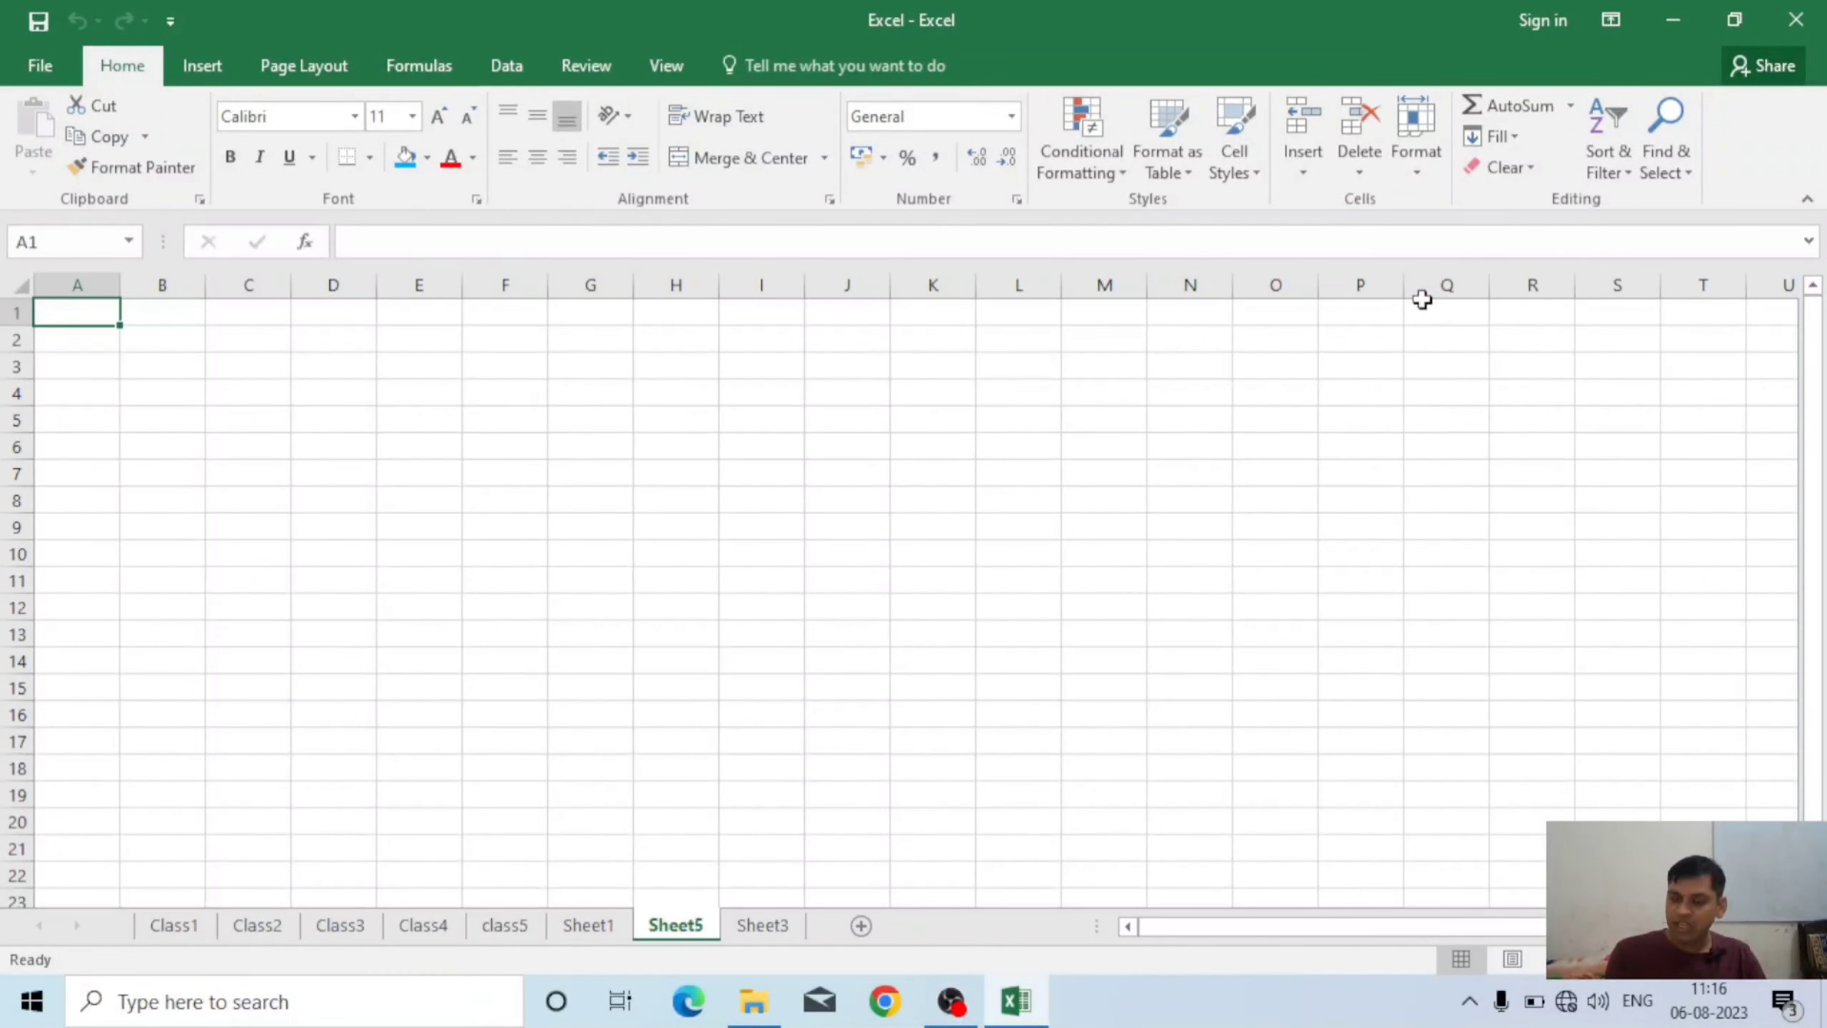
click(1358, 172)
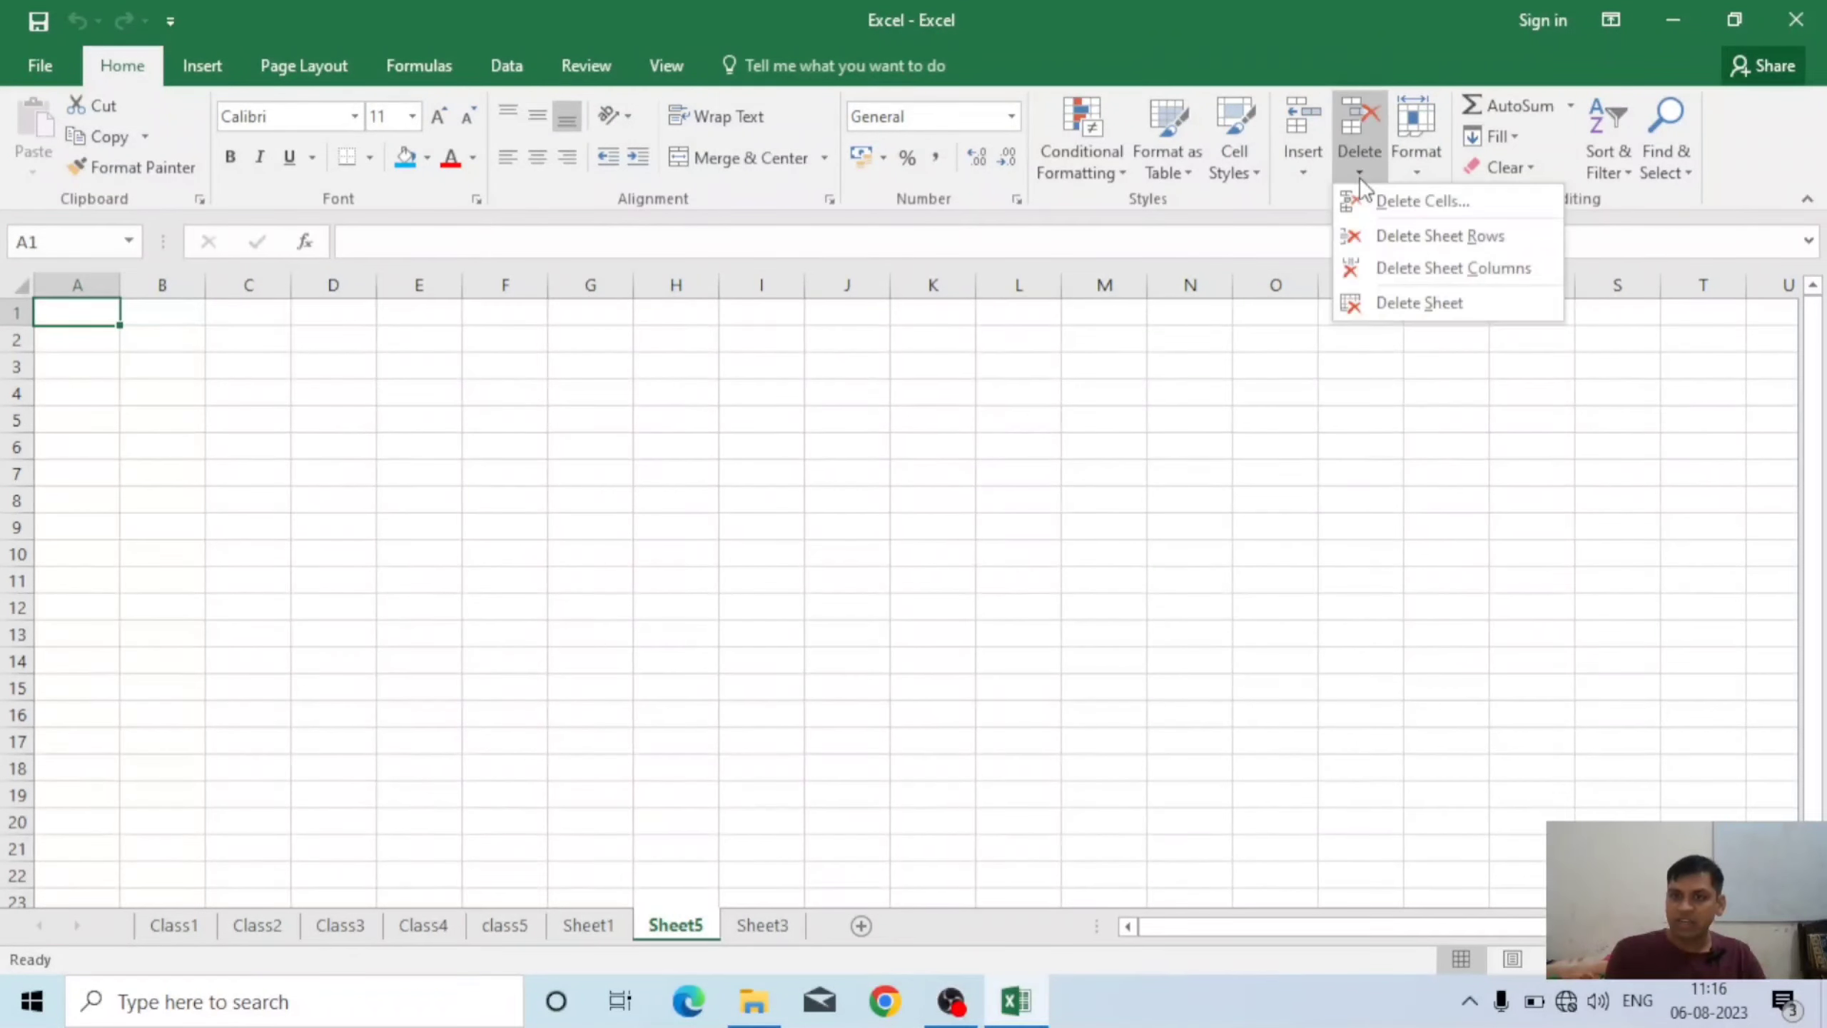
click(1395, 303)
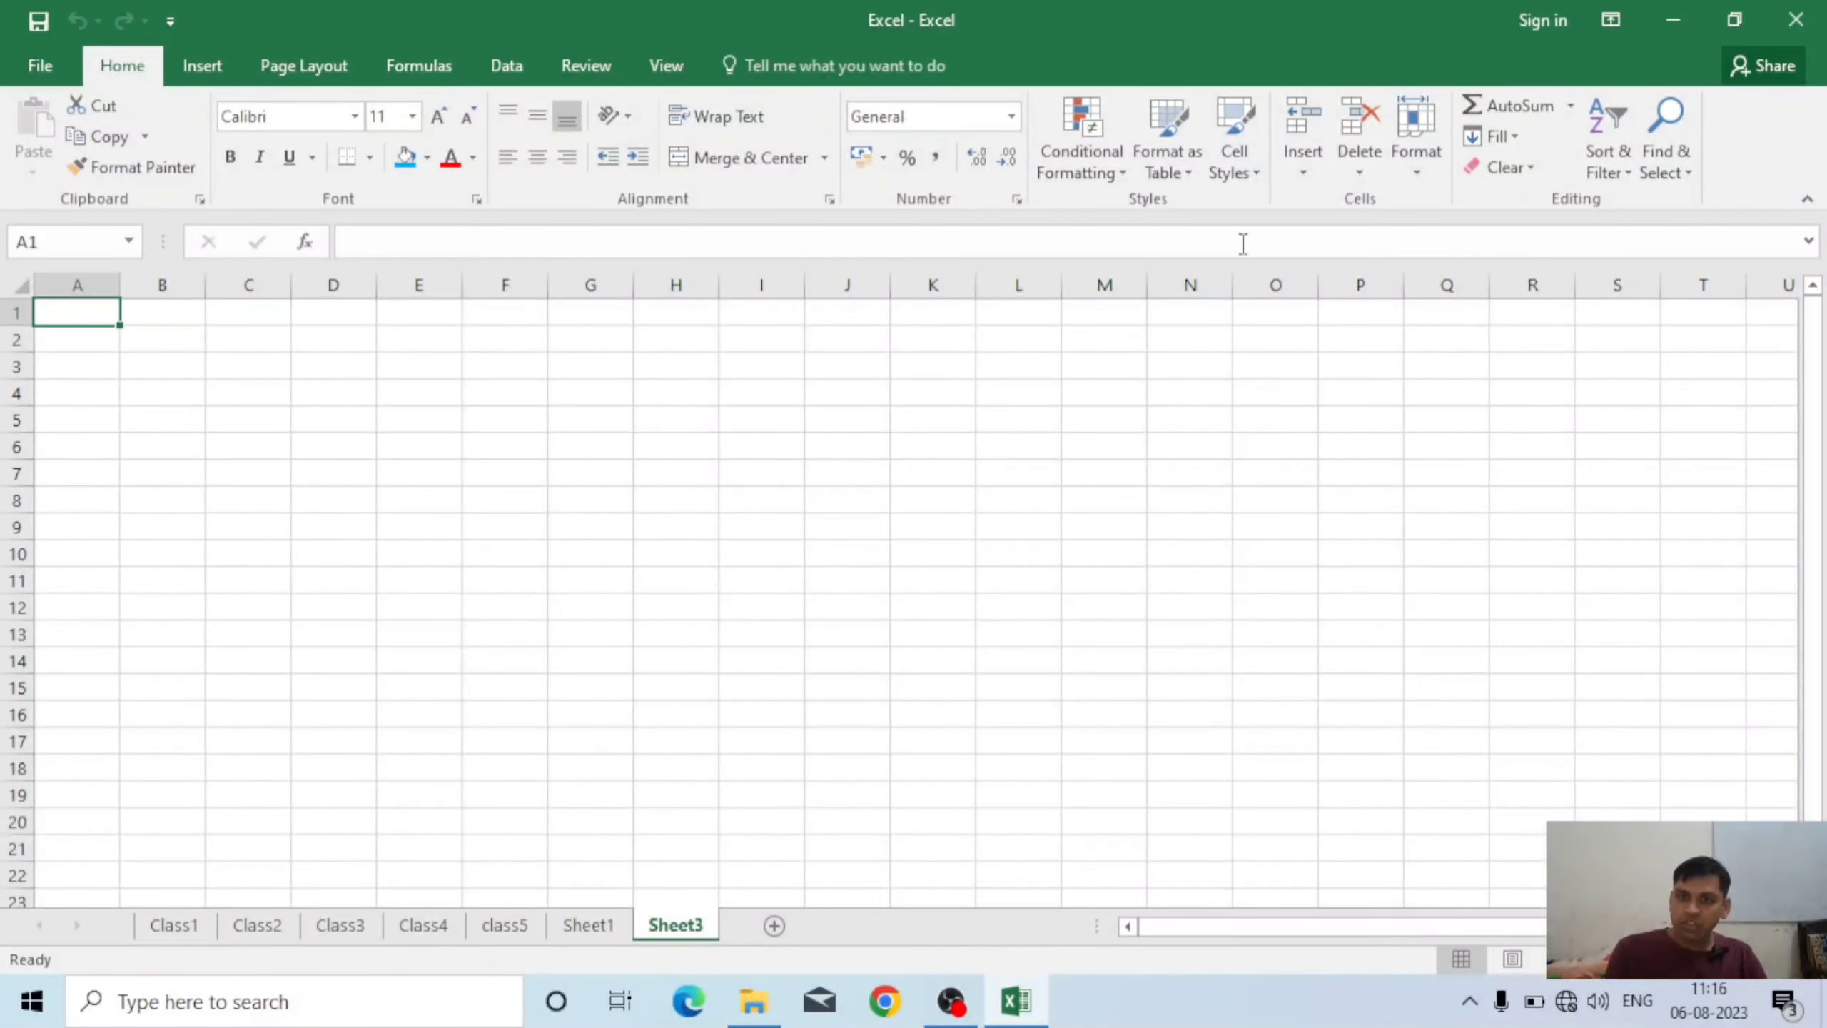
- Delete the worksheets Sheet3 and Sheet1 from the workbook
click(1375, 164)
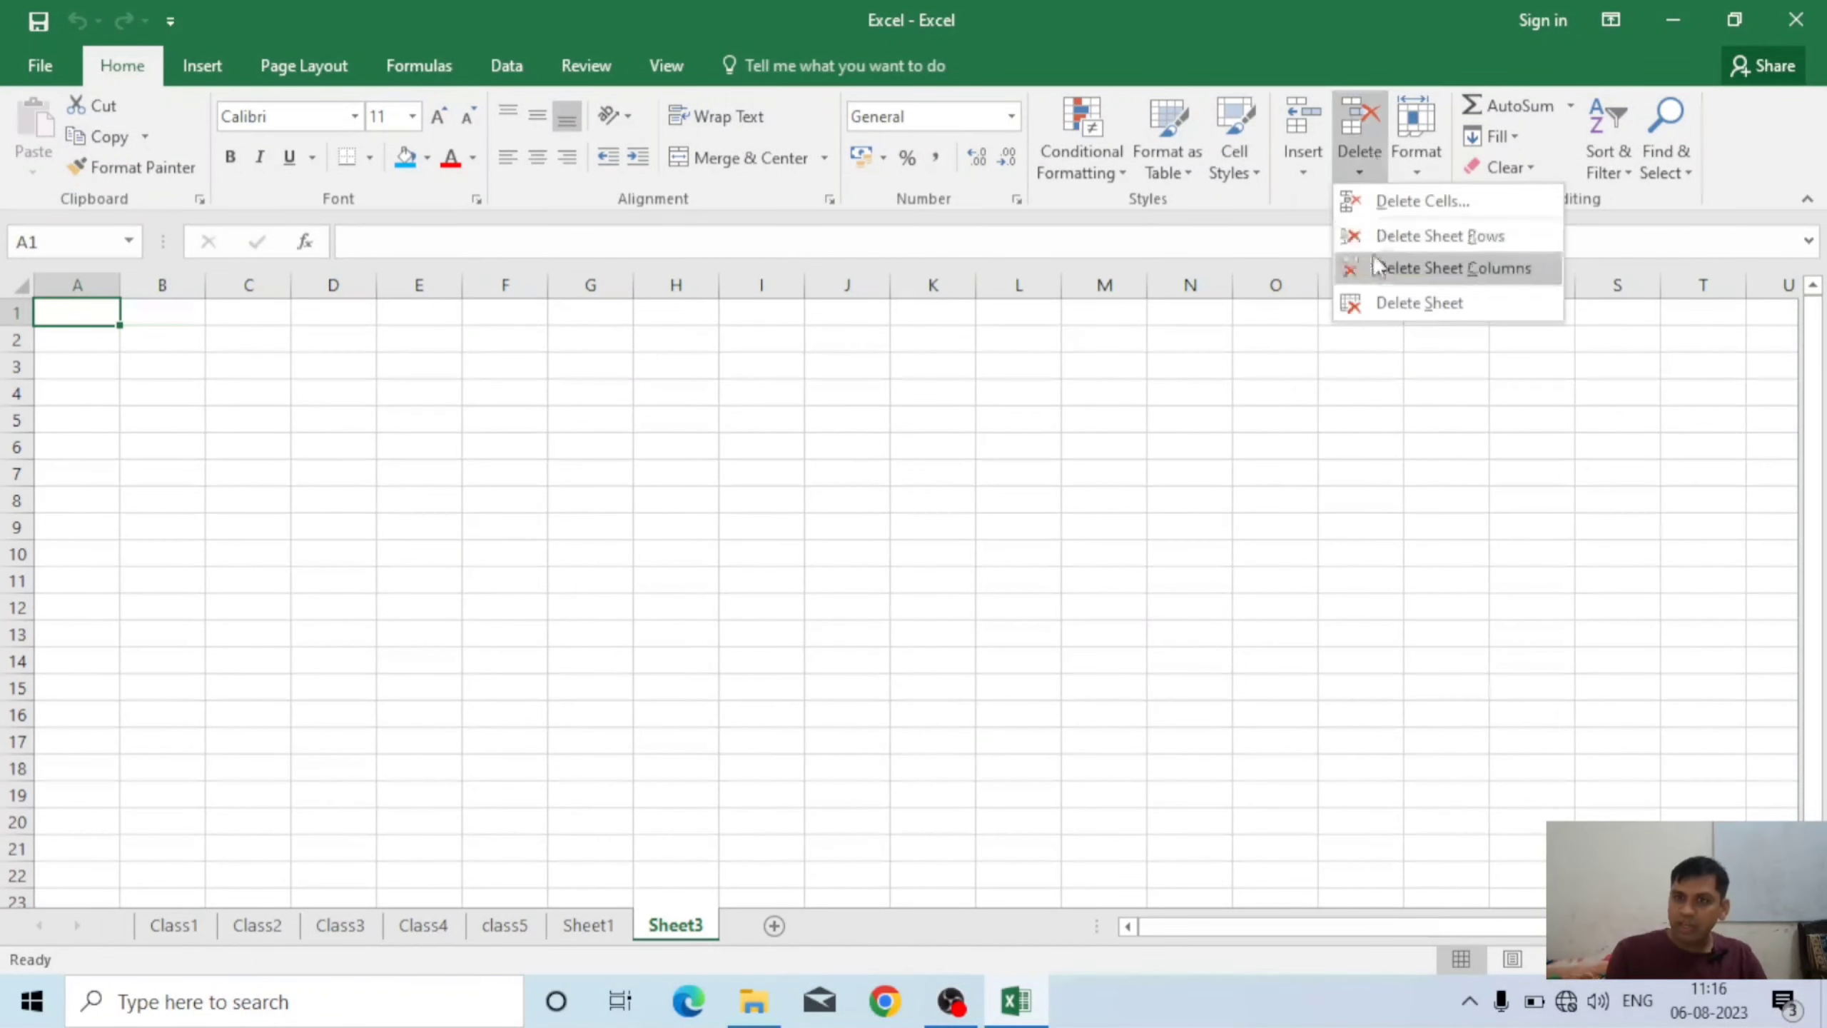
click(1391, 304)
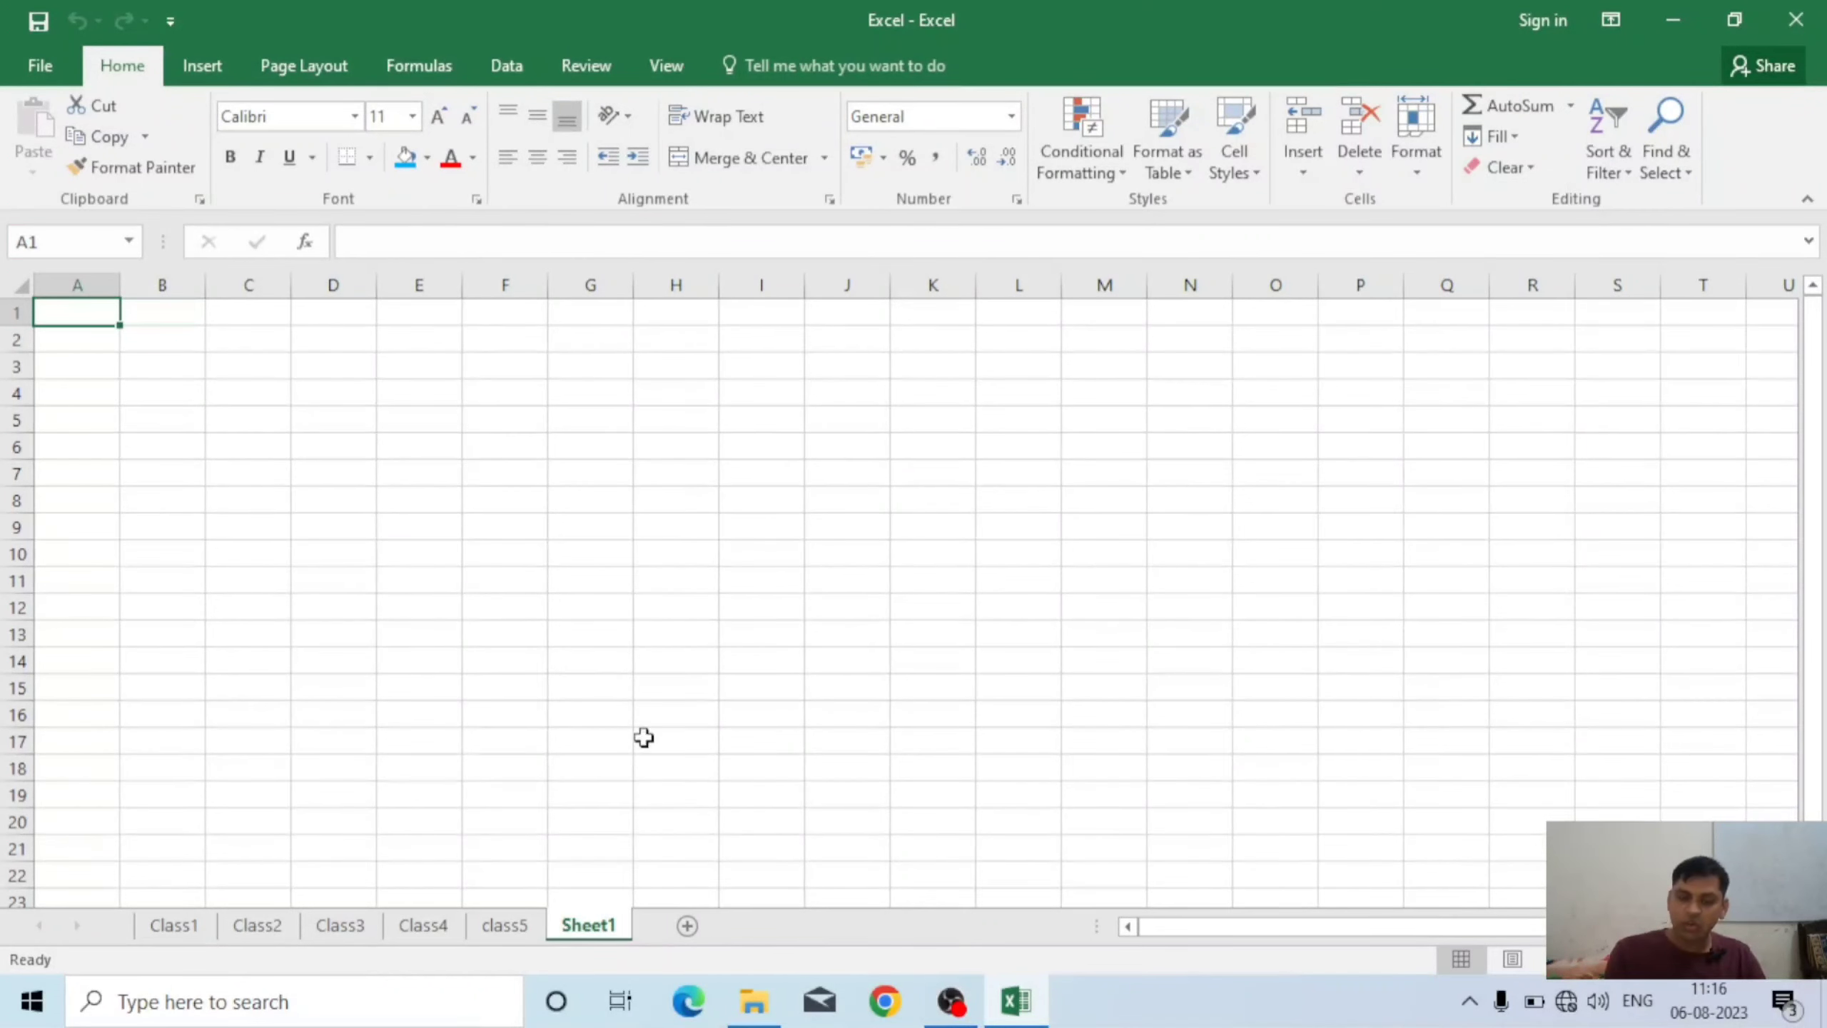
click(506, 925)
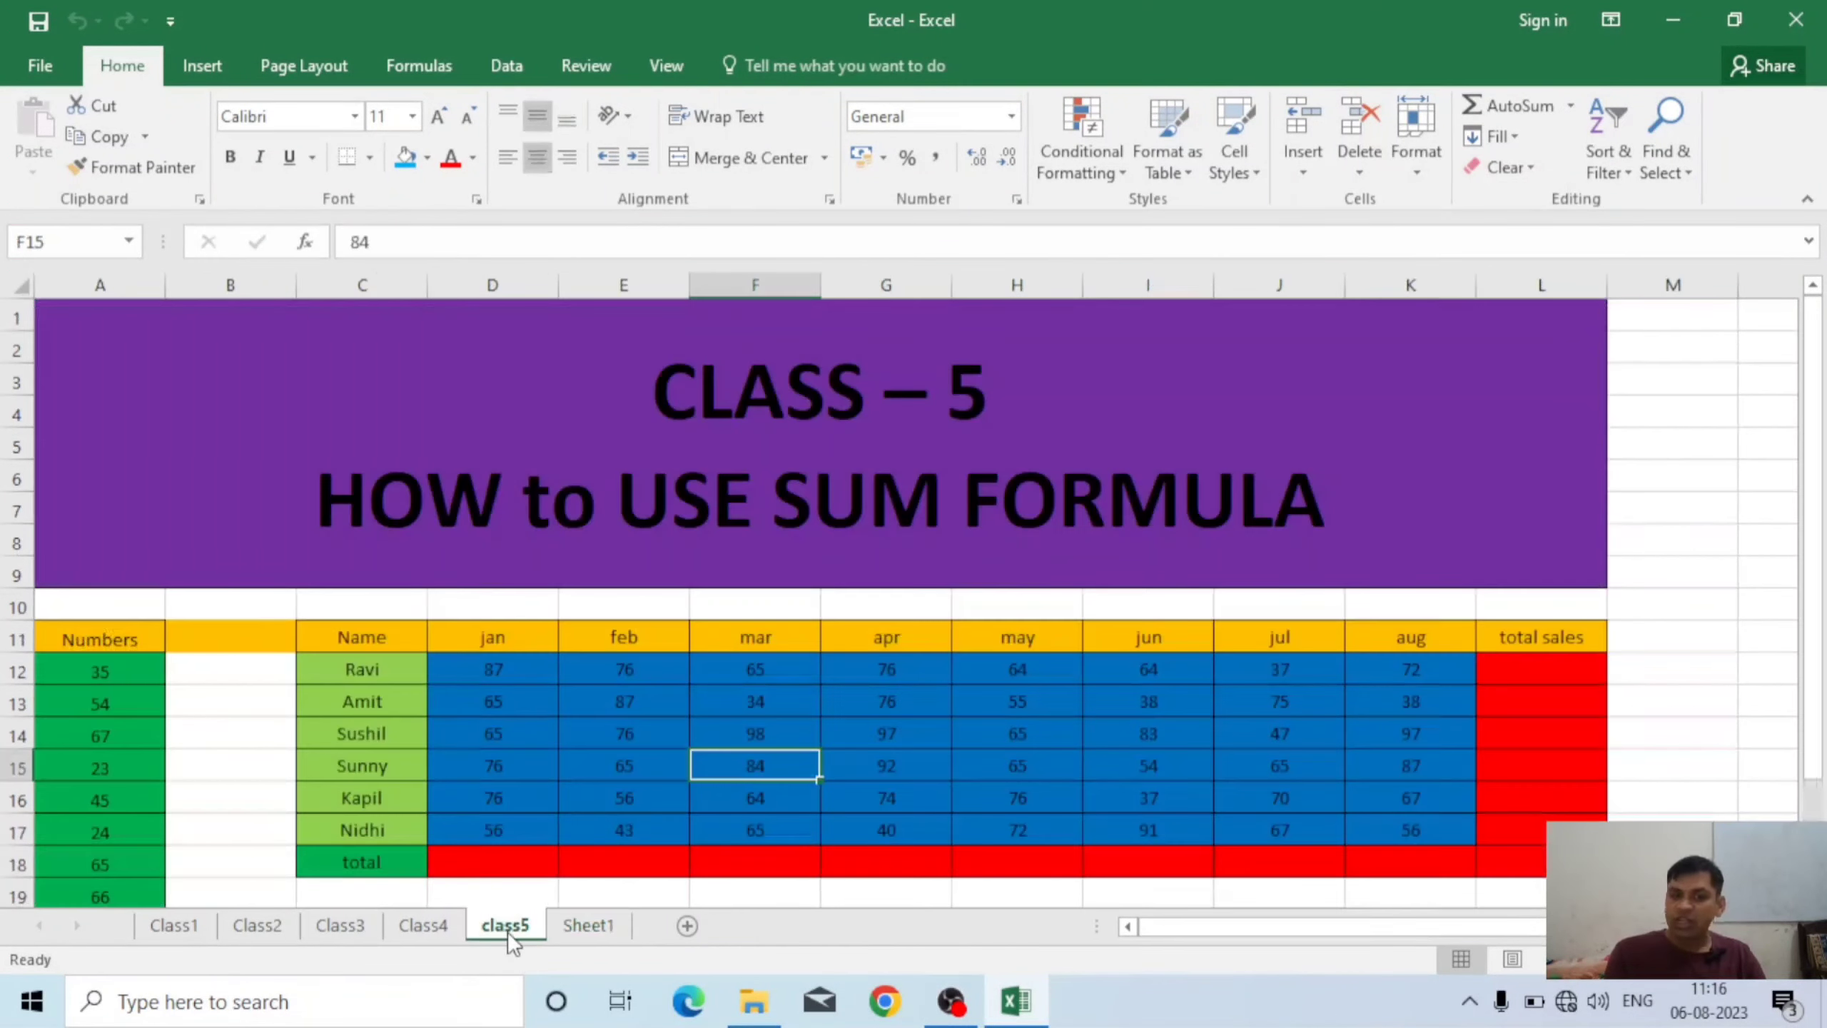
click(588, 926)
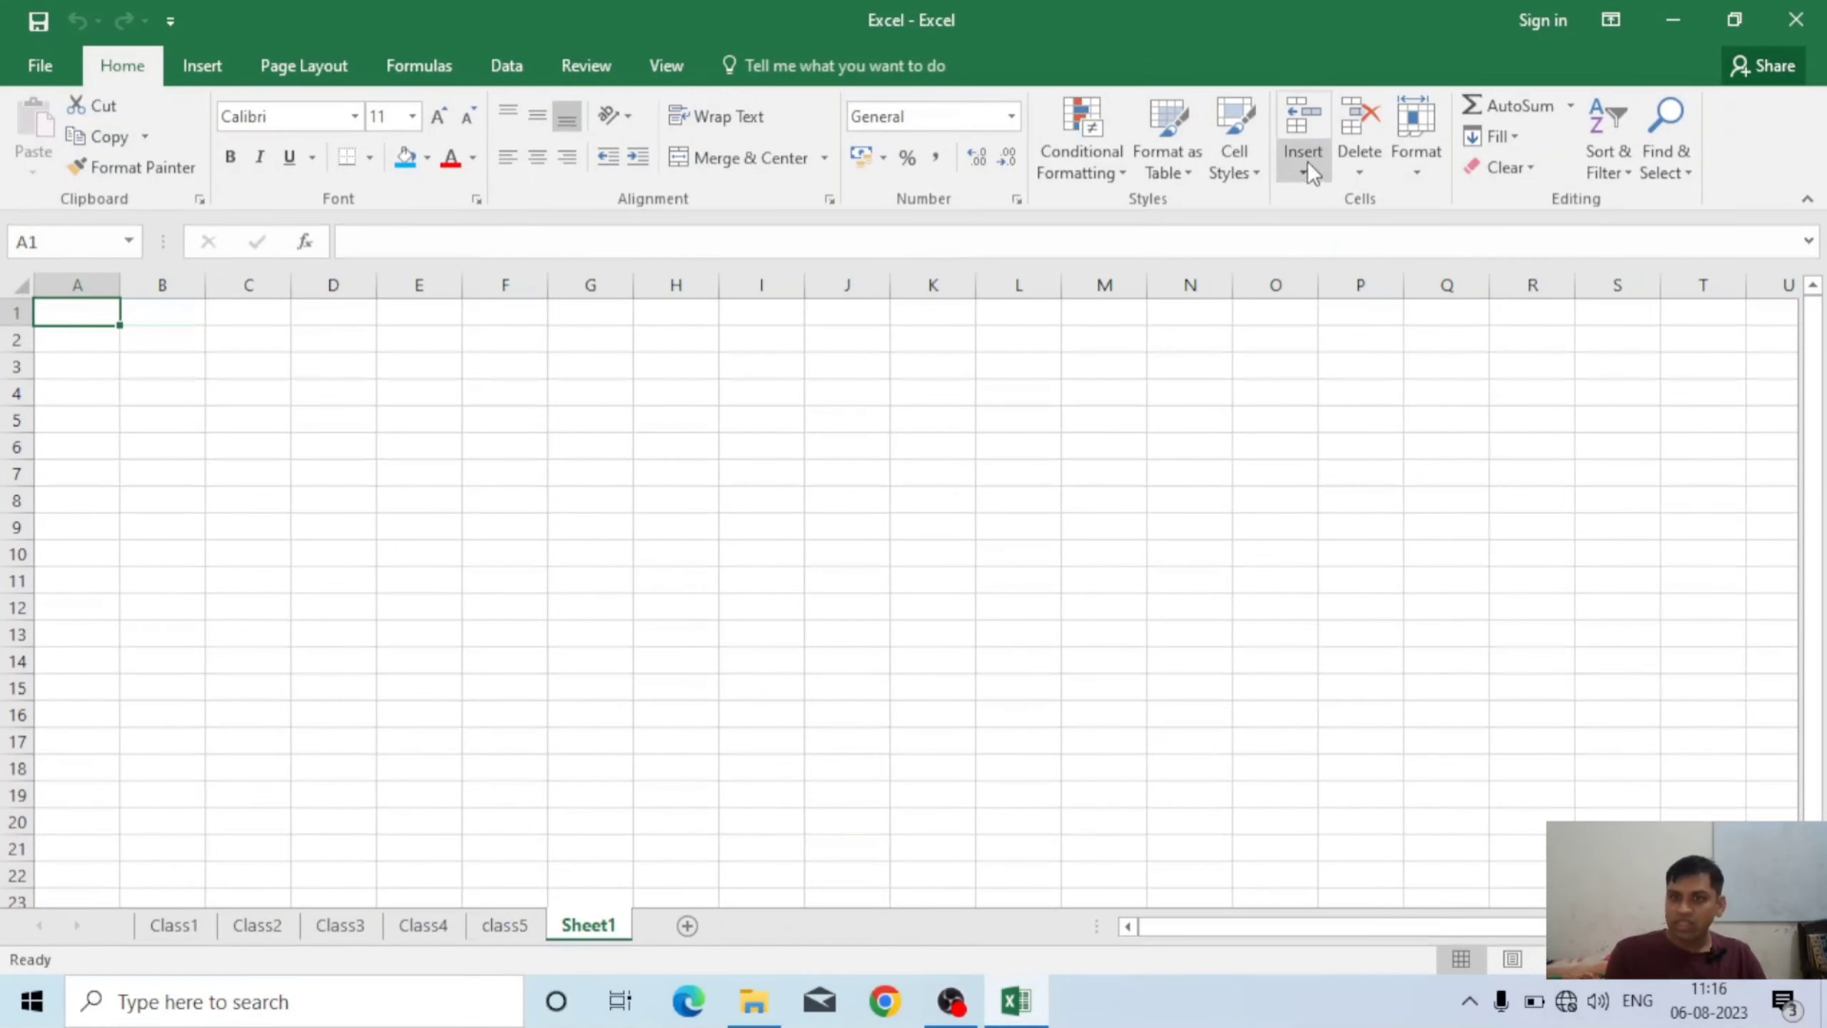
click(1352, 160)
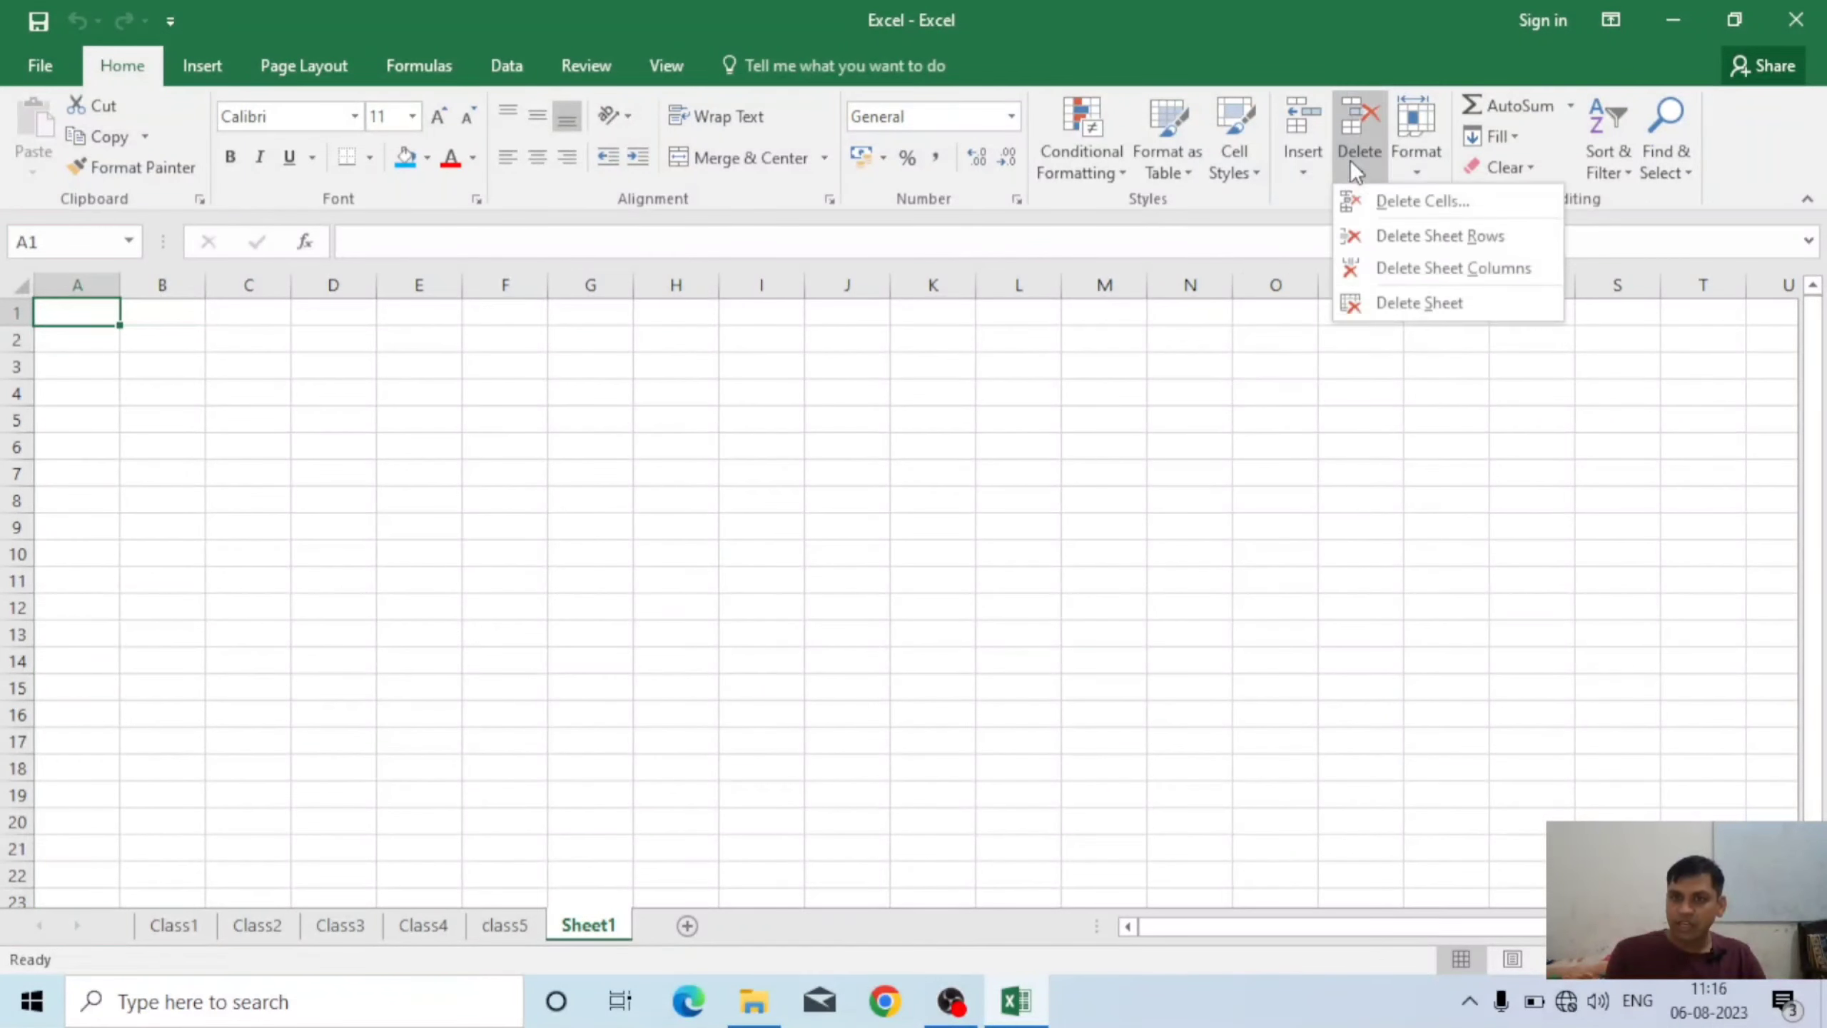
click(1401, 312)
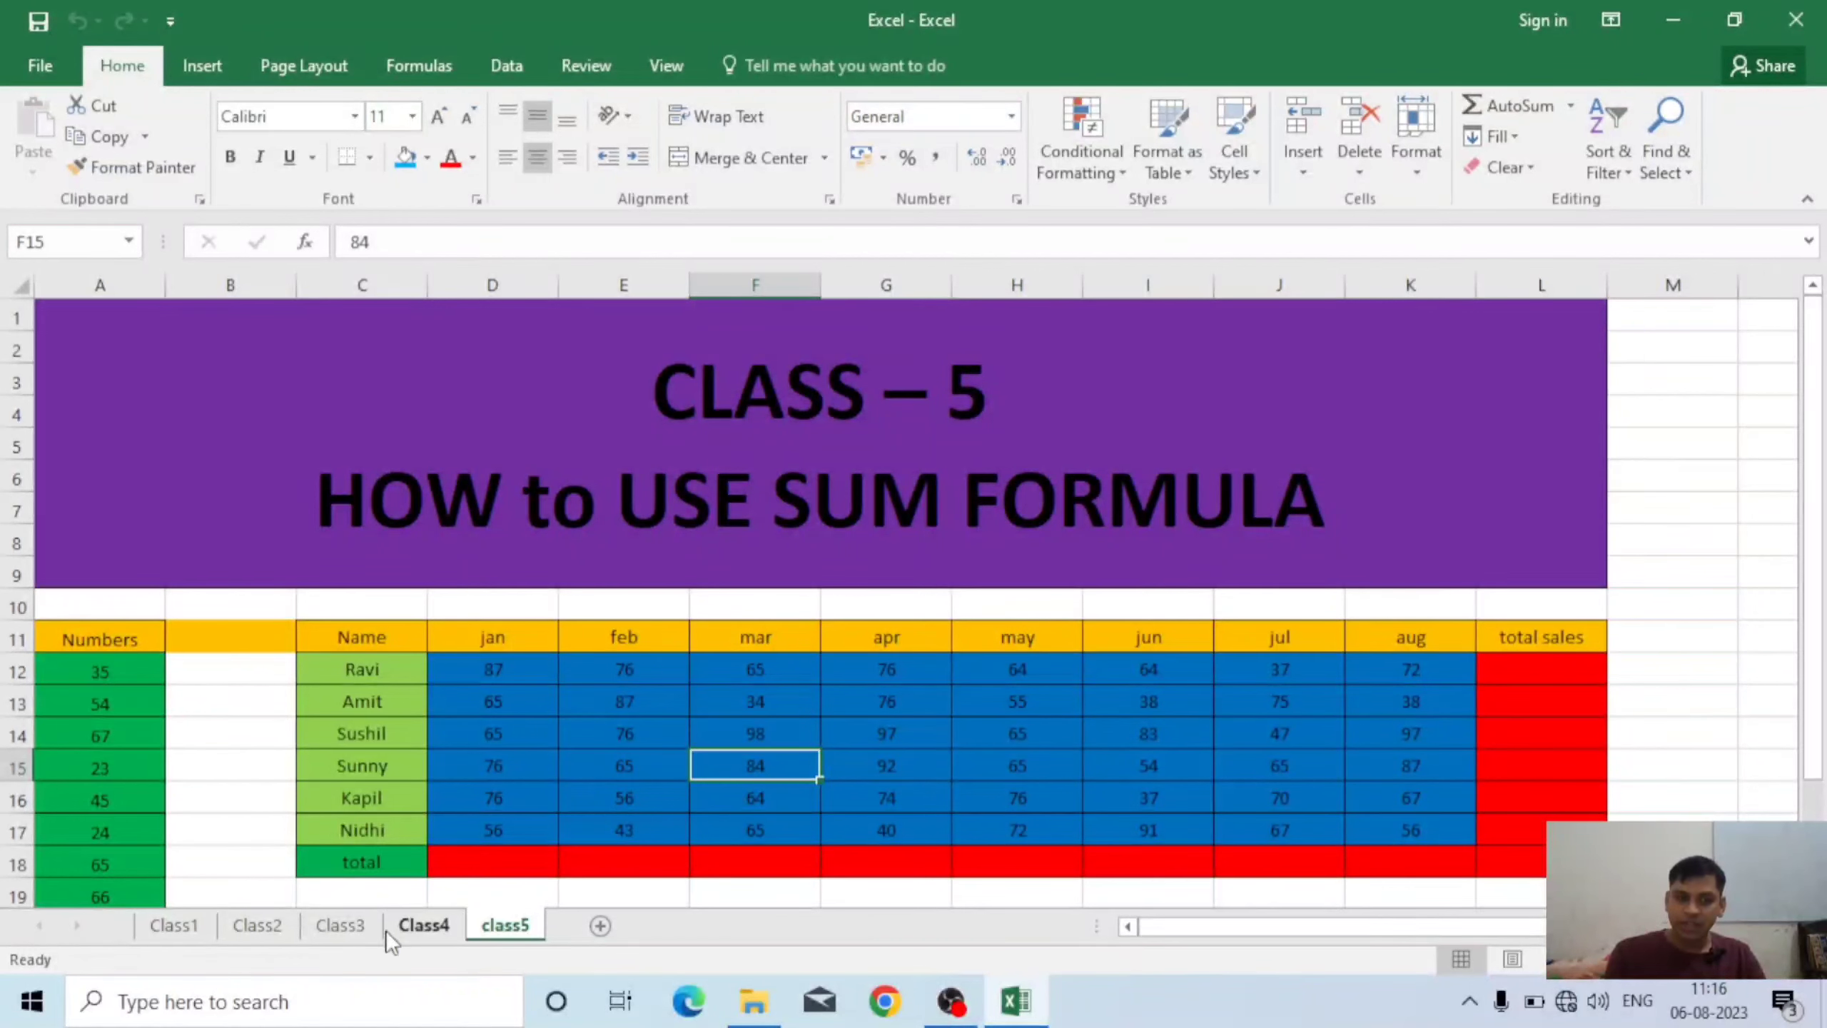
- On the Class3 sheet, delete the empty Eng cell G15 and shift the cells below it up
click(339, 924)
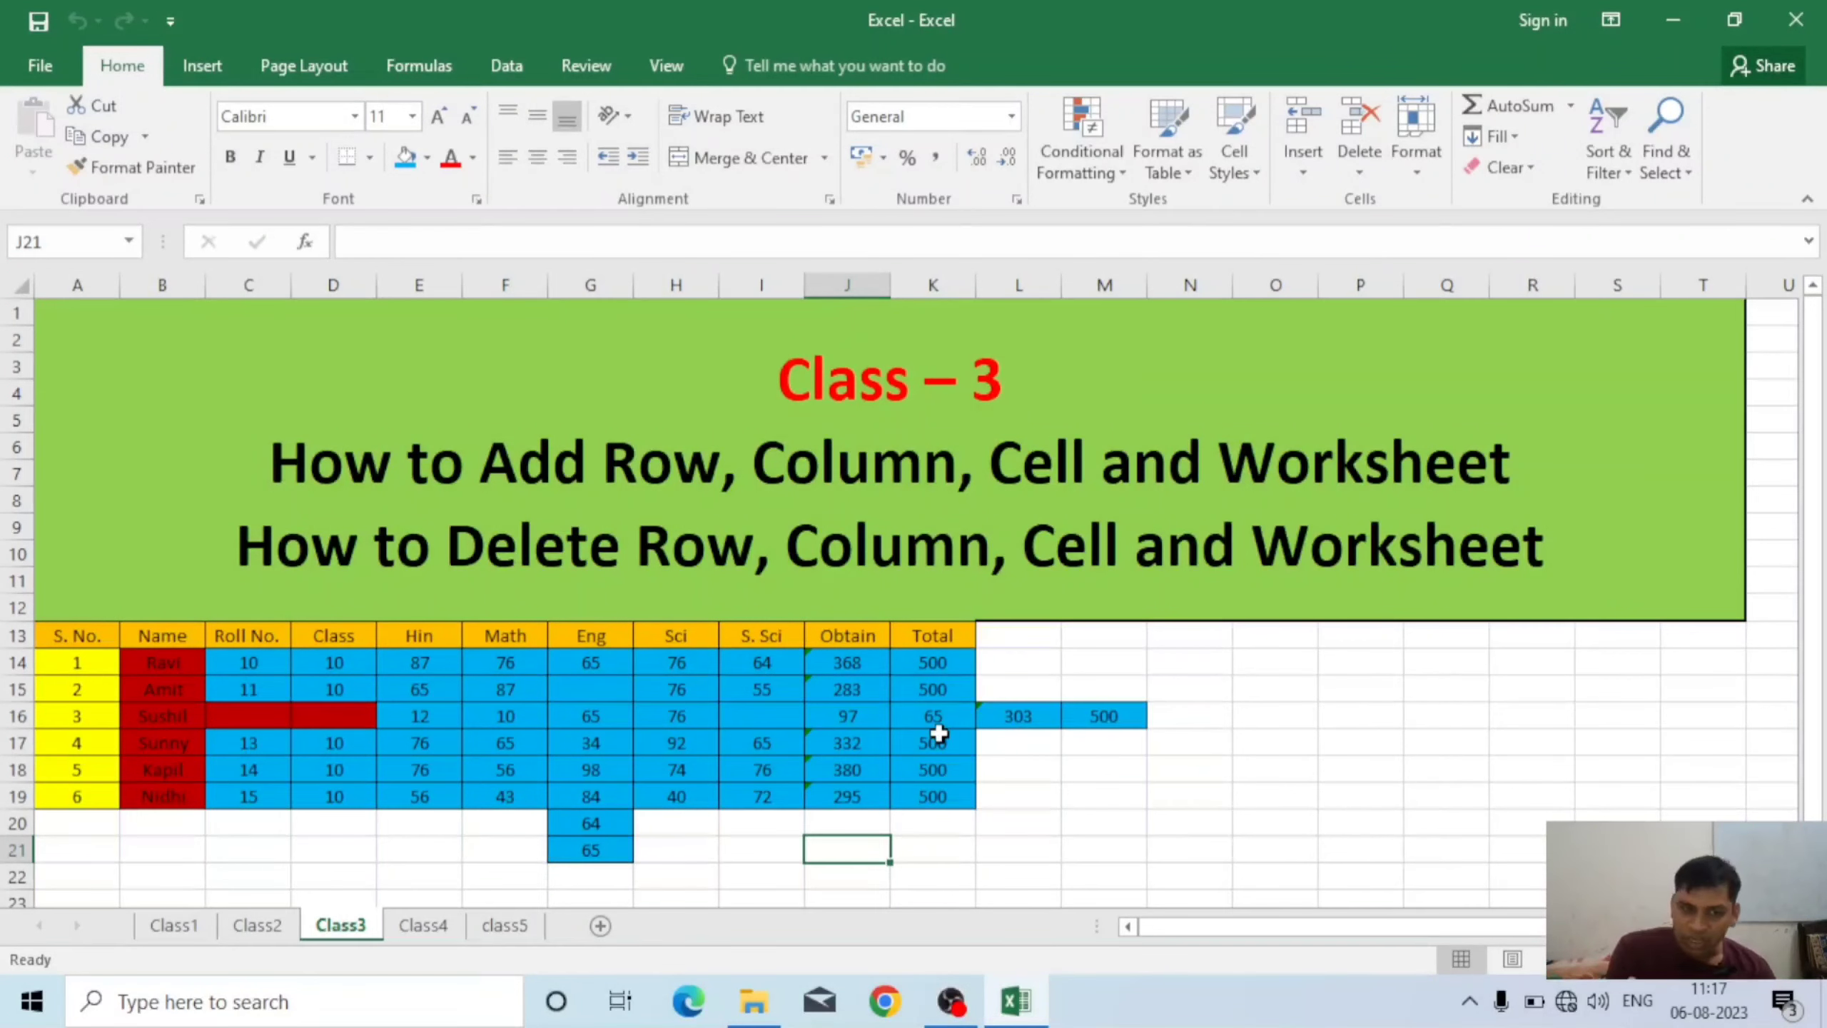
click(587, 696)
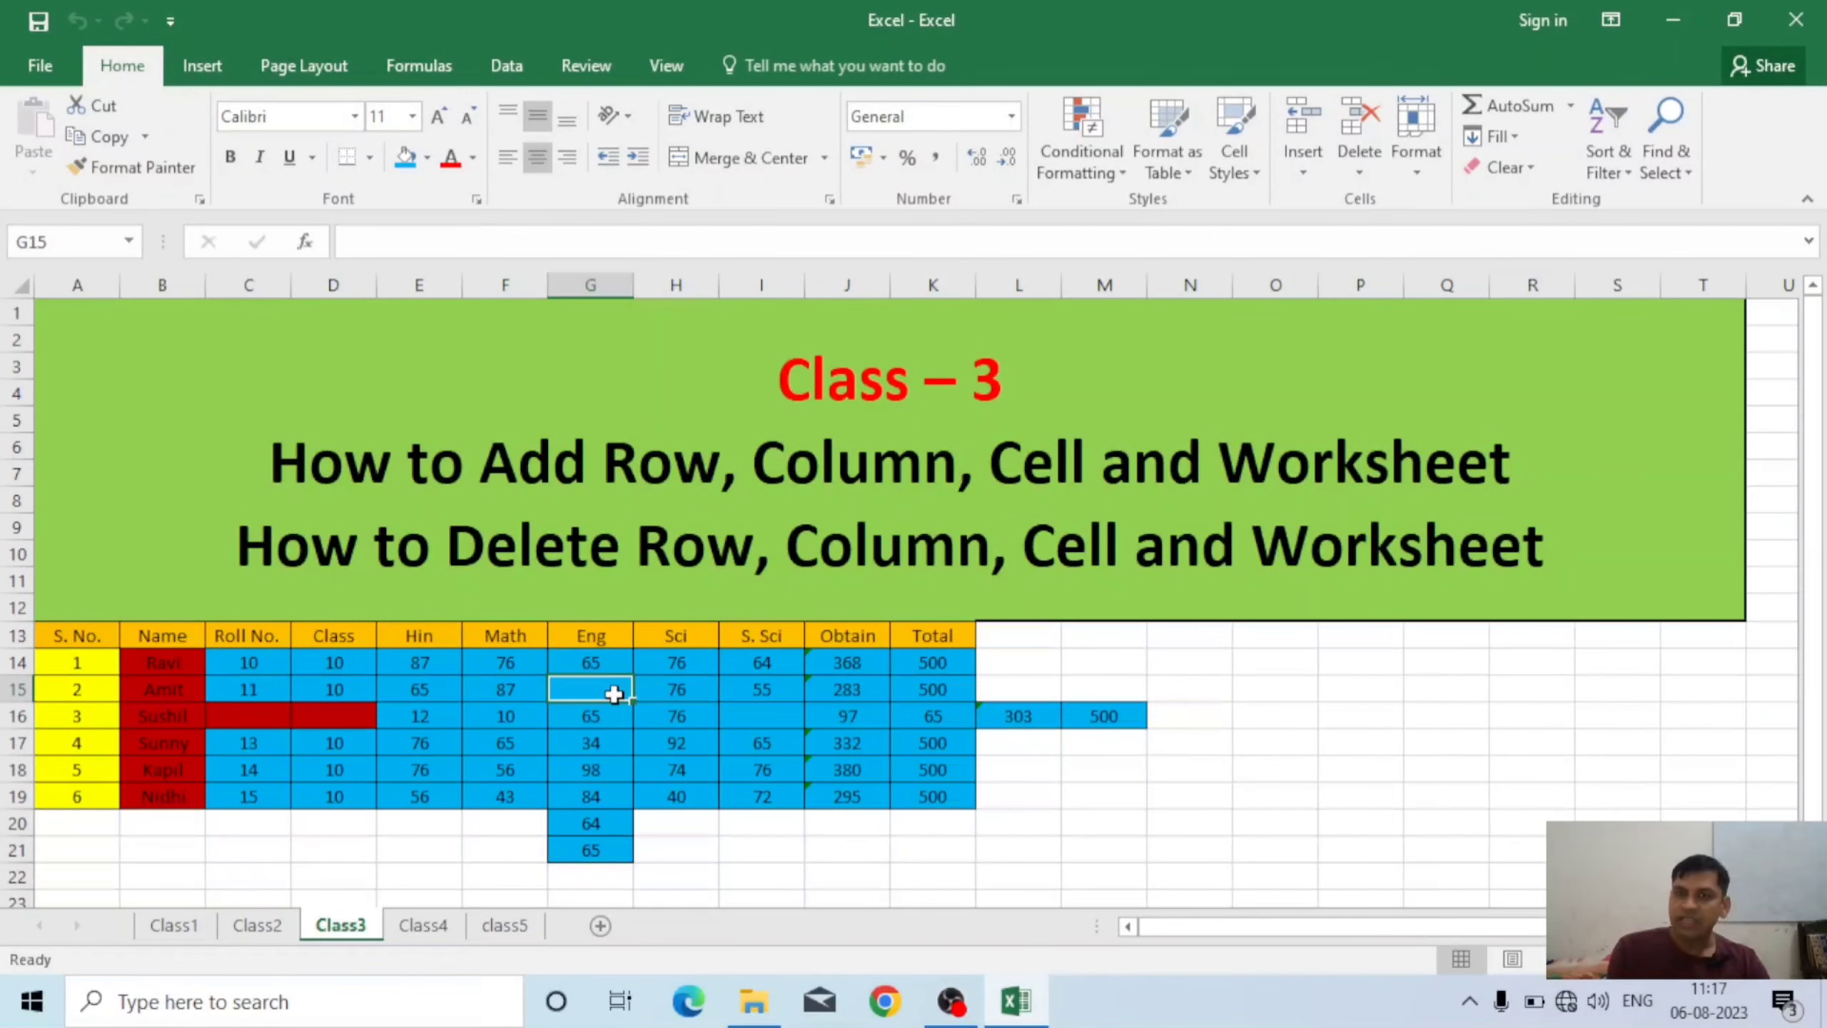
click(1360, 169)
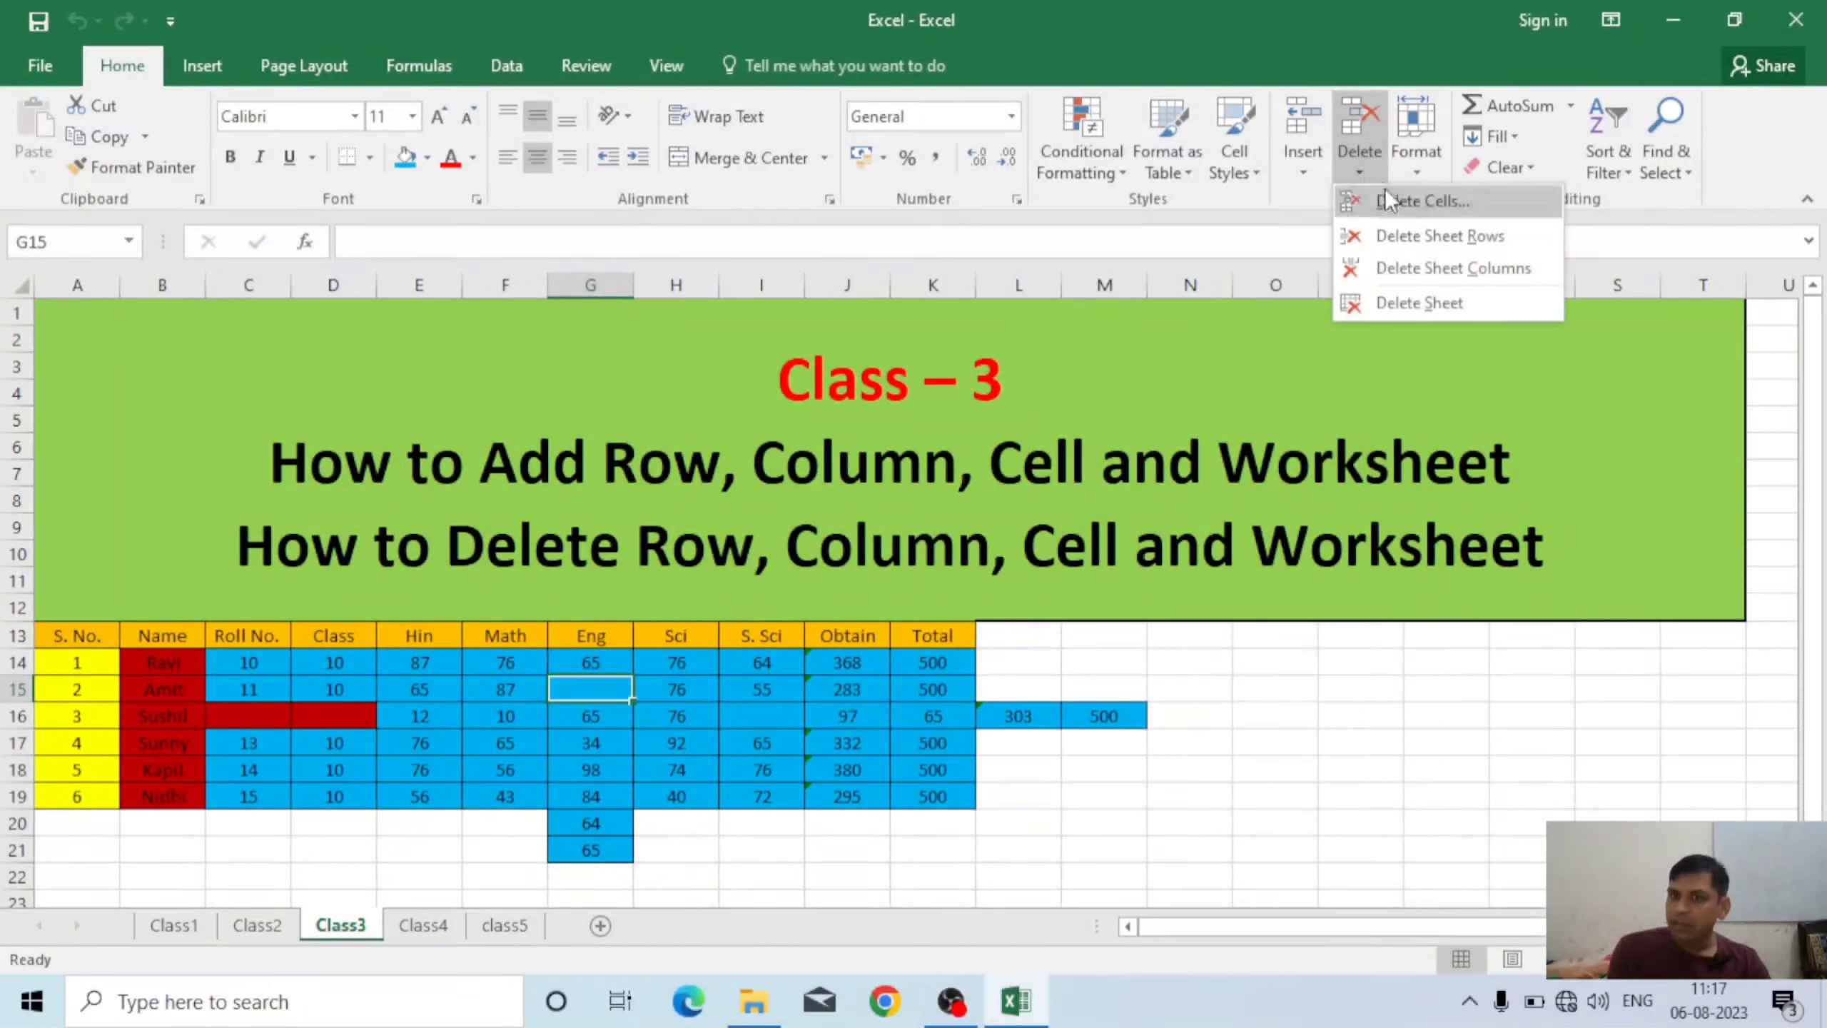
click(1423, 200)
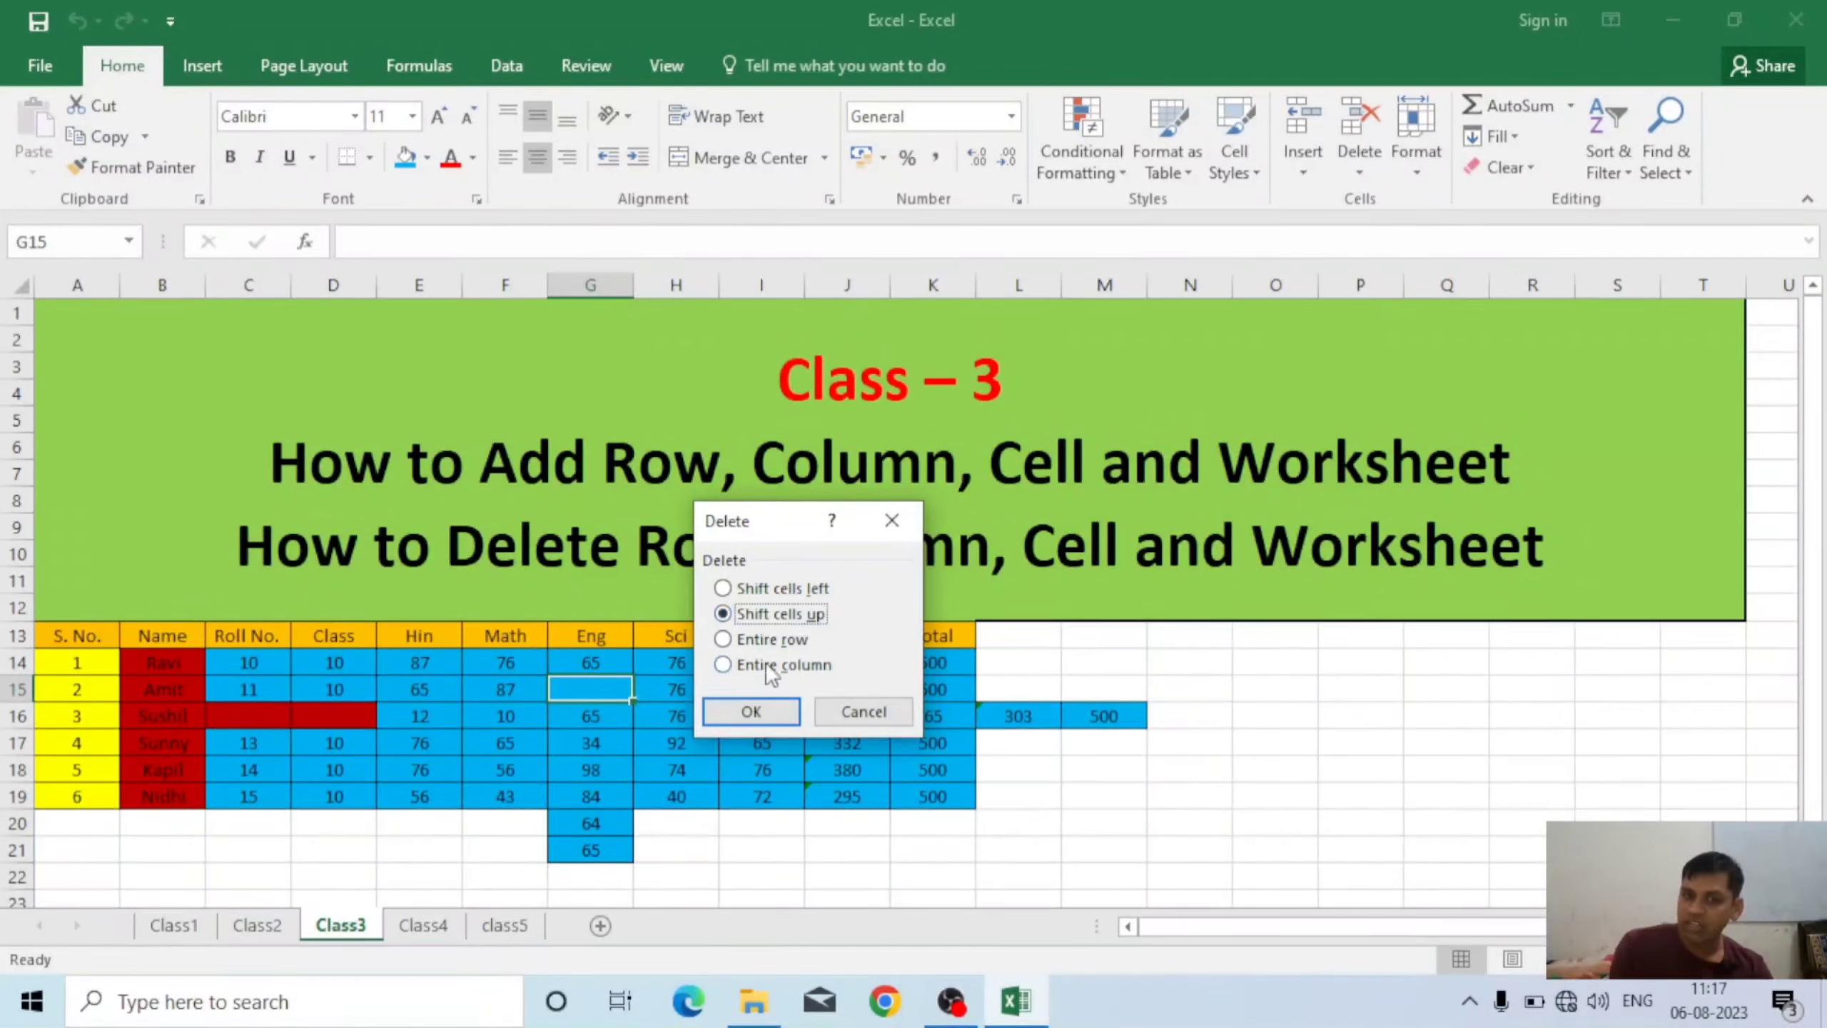
click(752, 713)
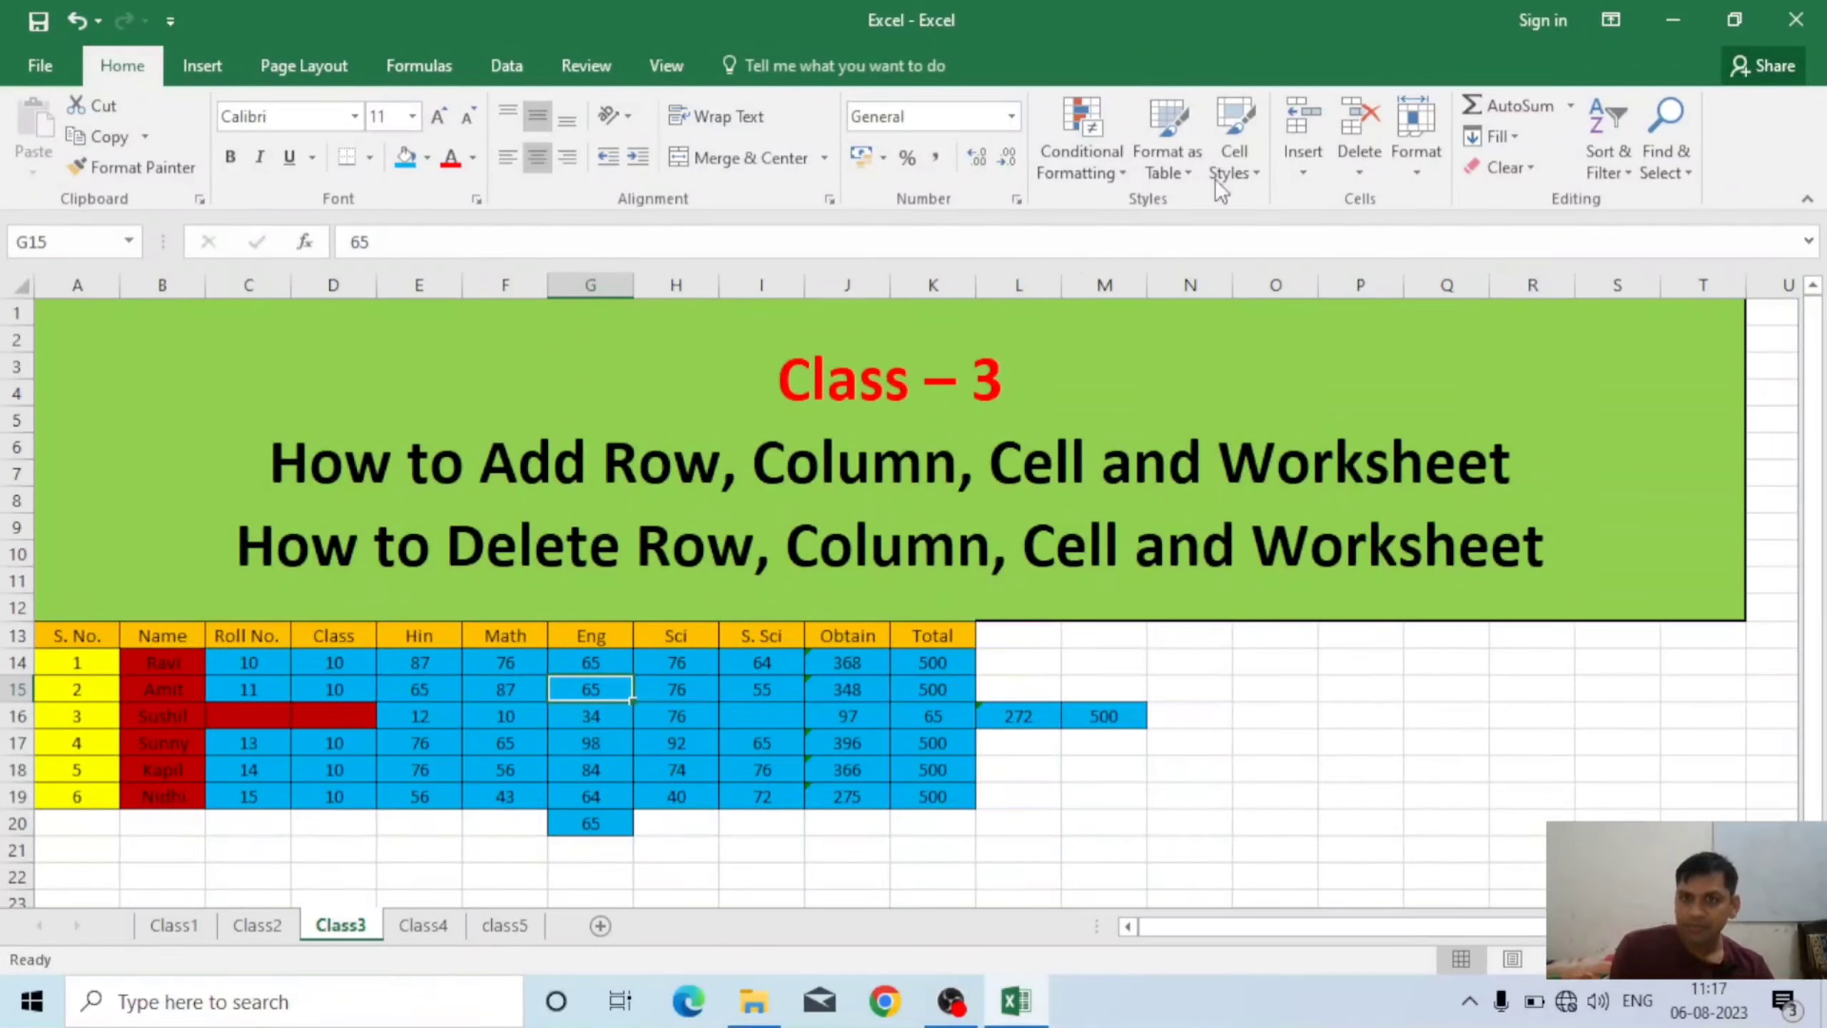
- Delete cell G15 in the Eng column once more, shifting the cells up
click(1307, 173)
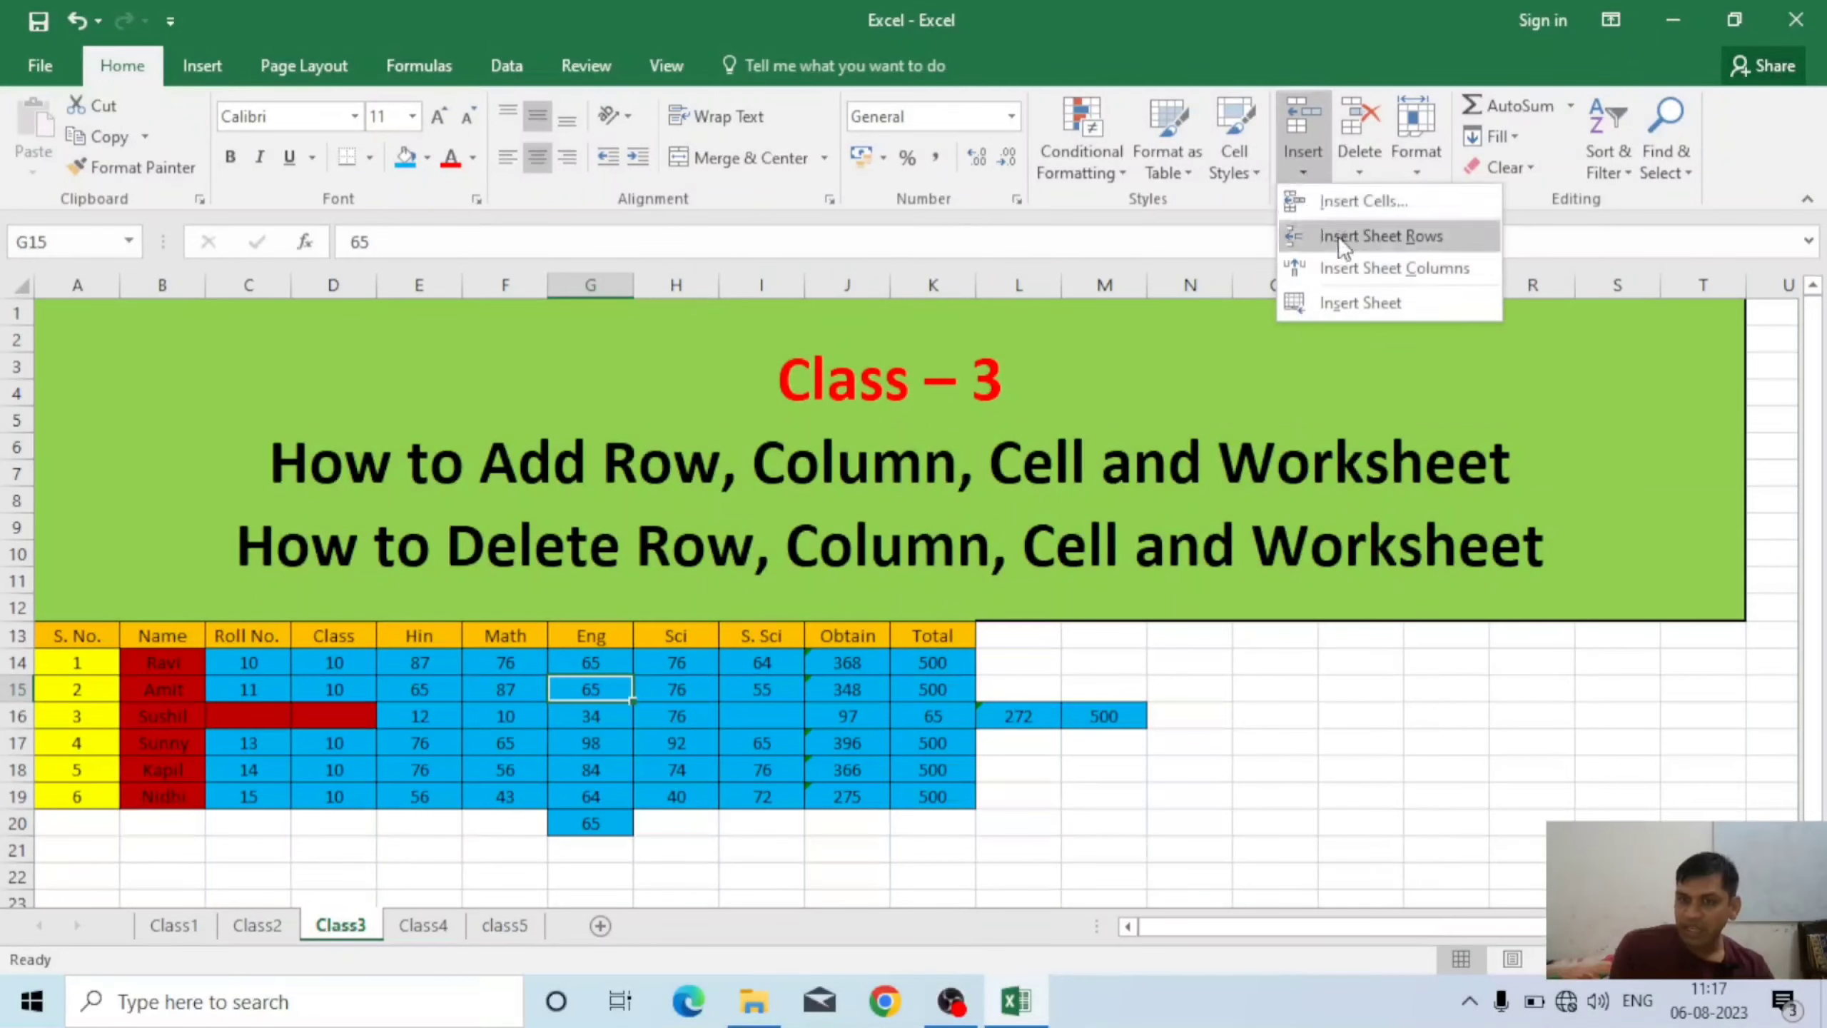
click(1357, 163)
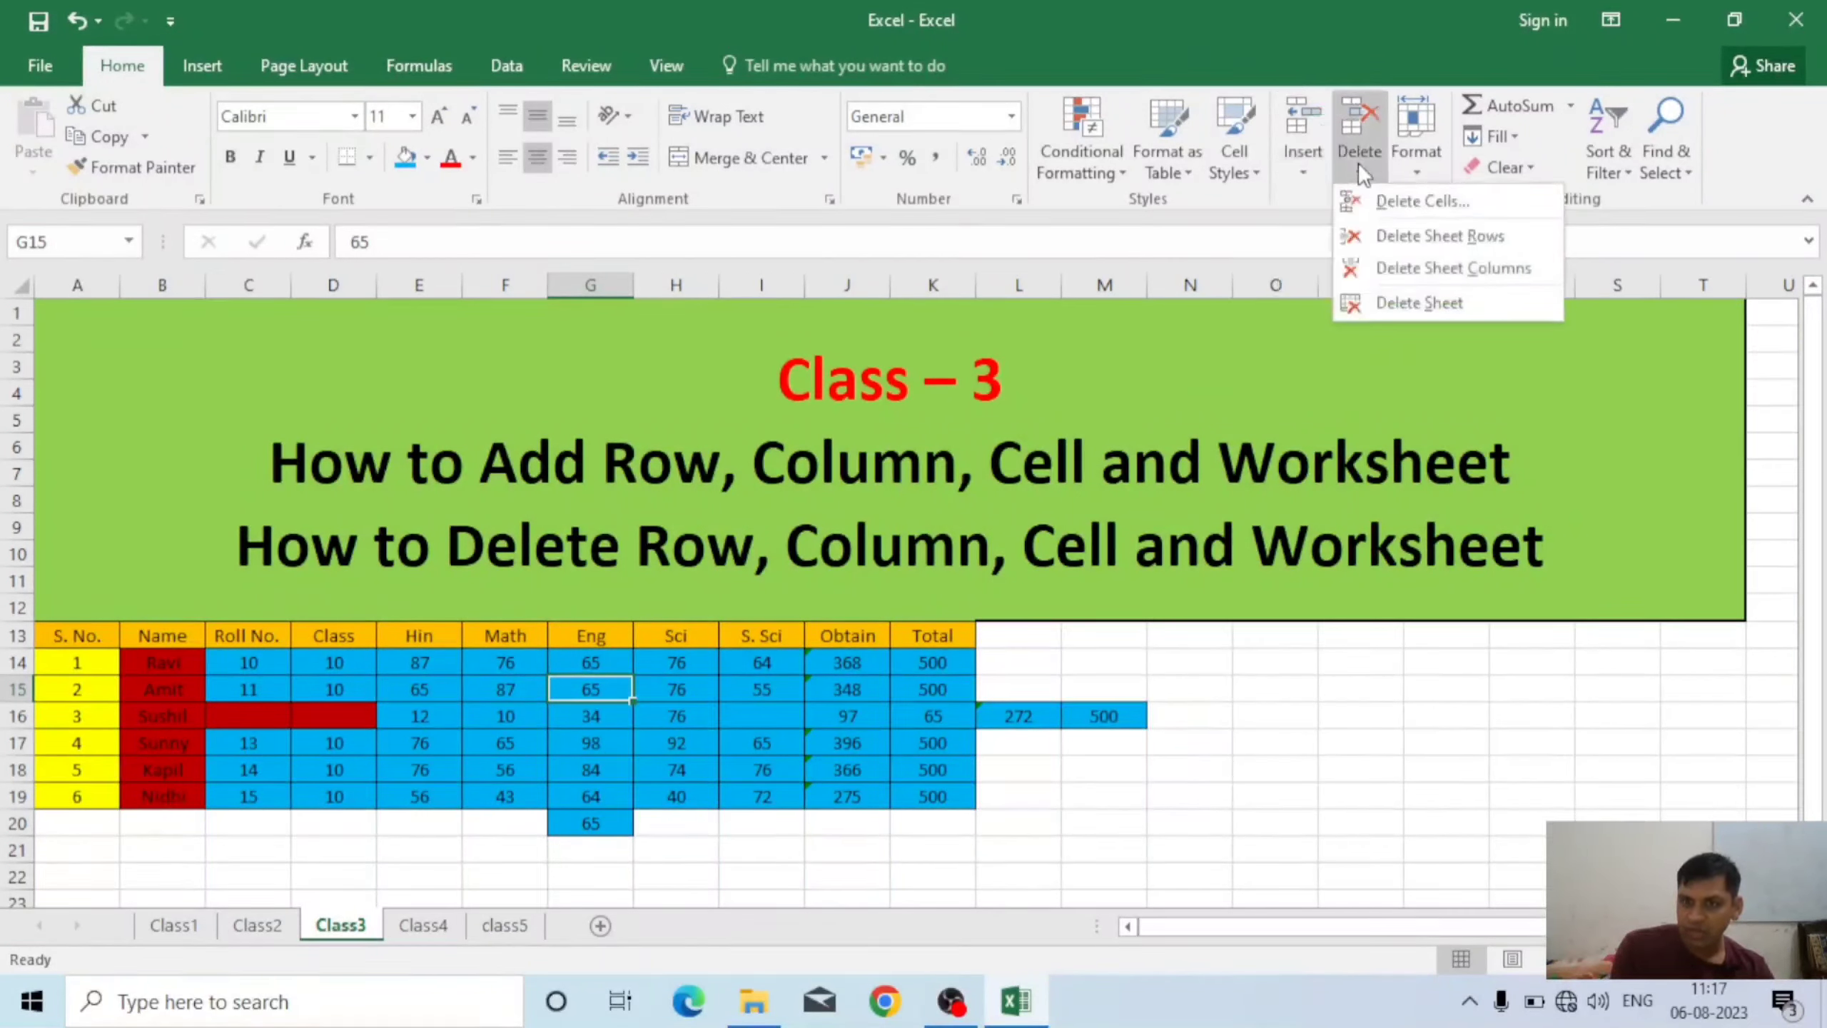
click(1398, 201)
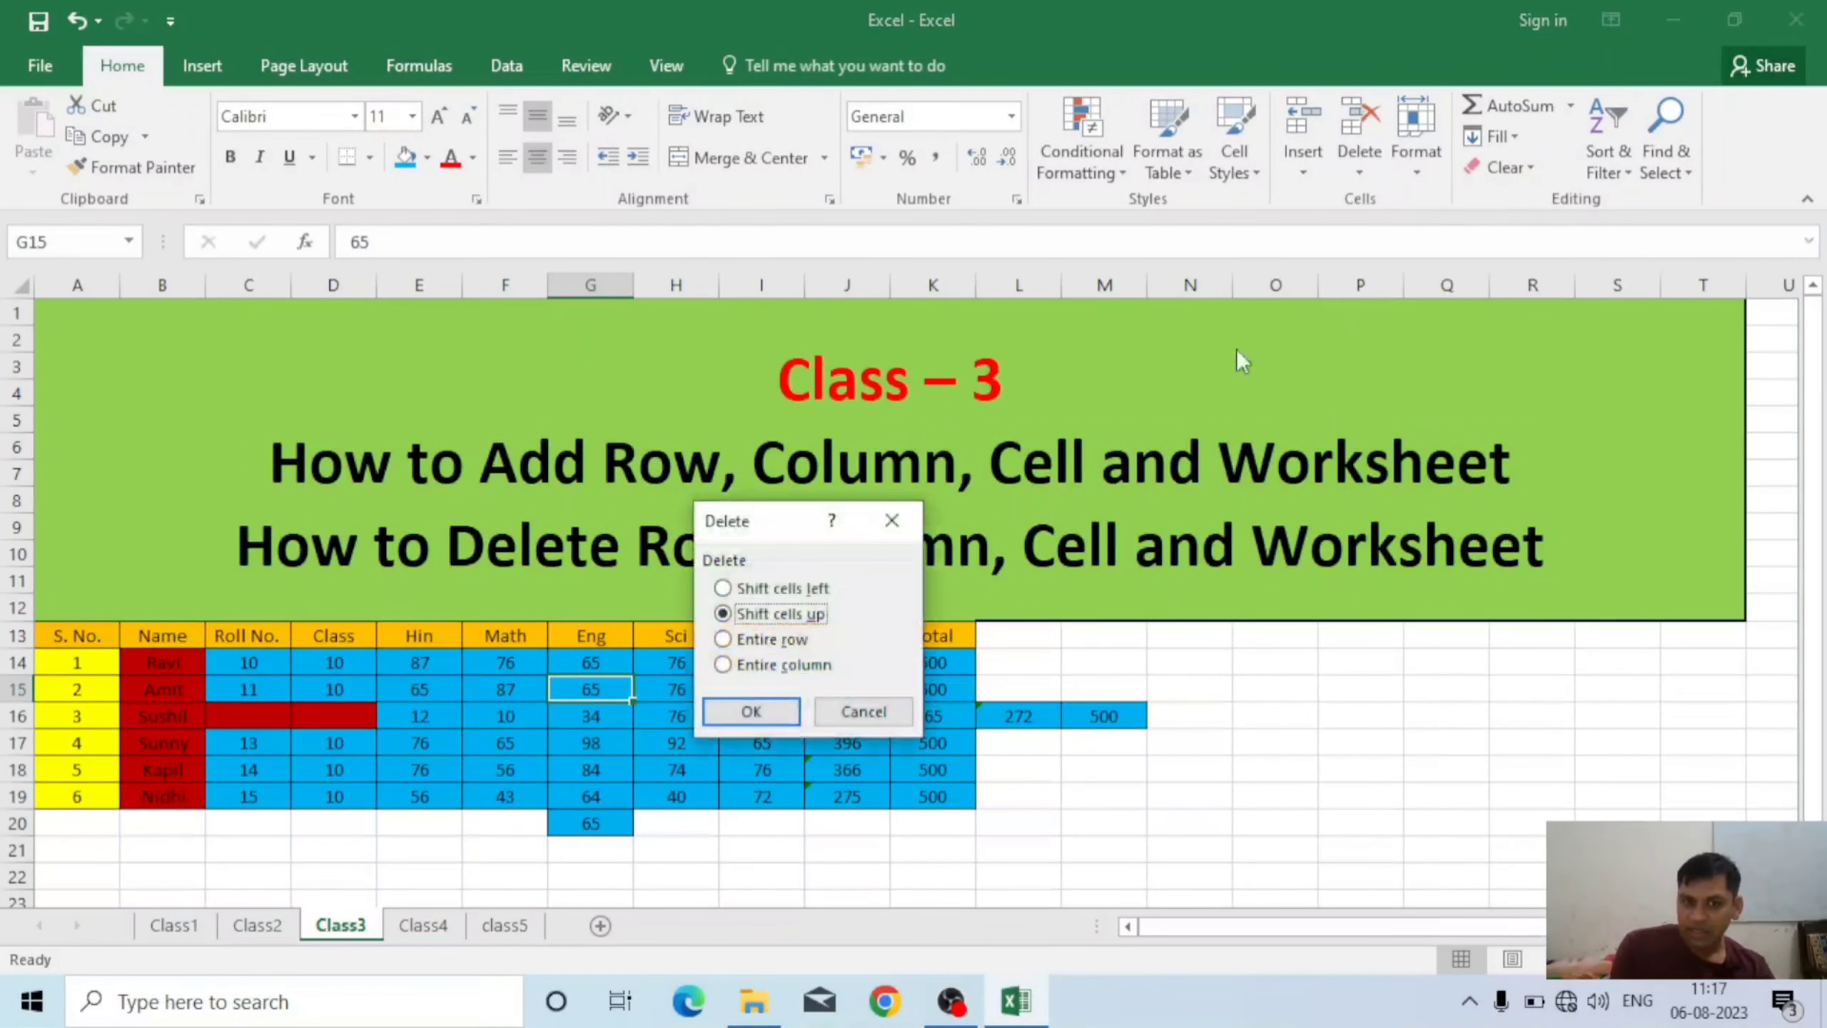
click(756, 708)
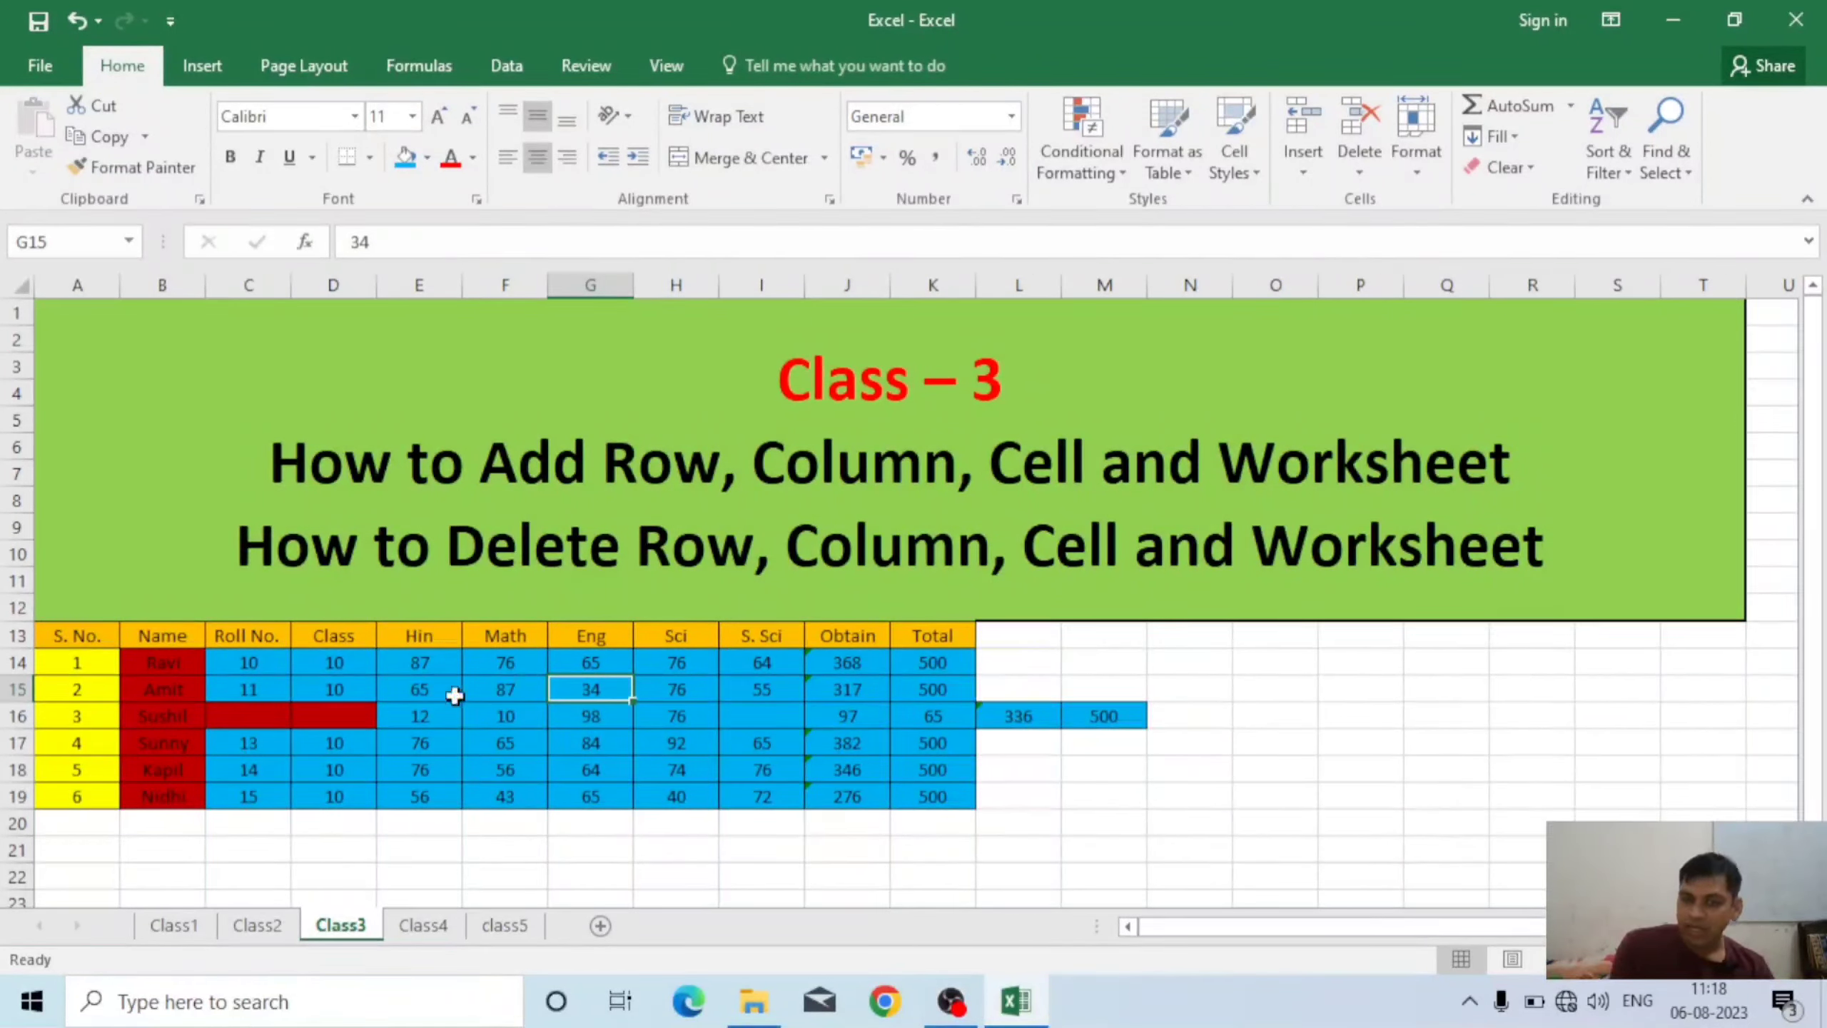
- Delete the empty Class cell D16 and shift the rest of its row left
click(337, 720)
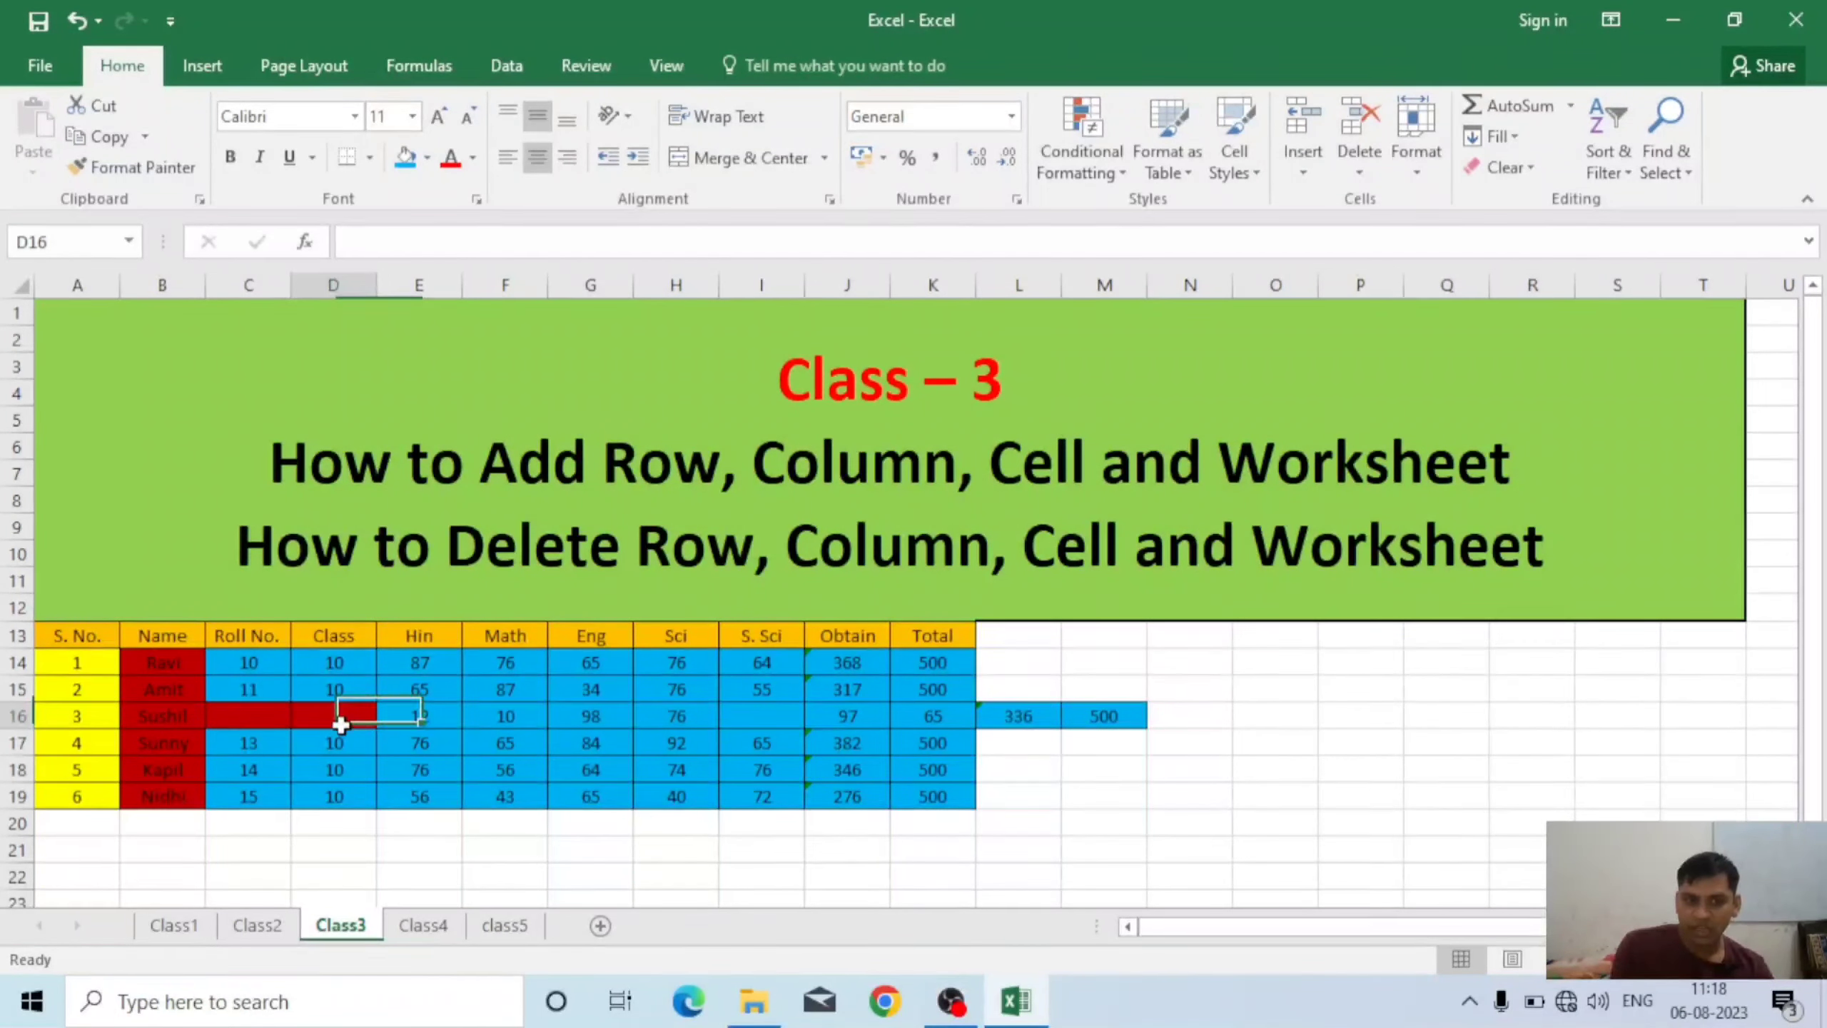
click(1359, 170)
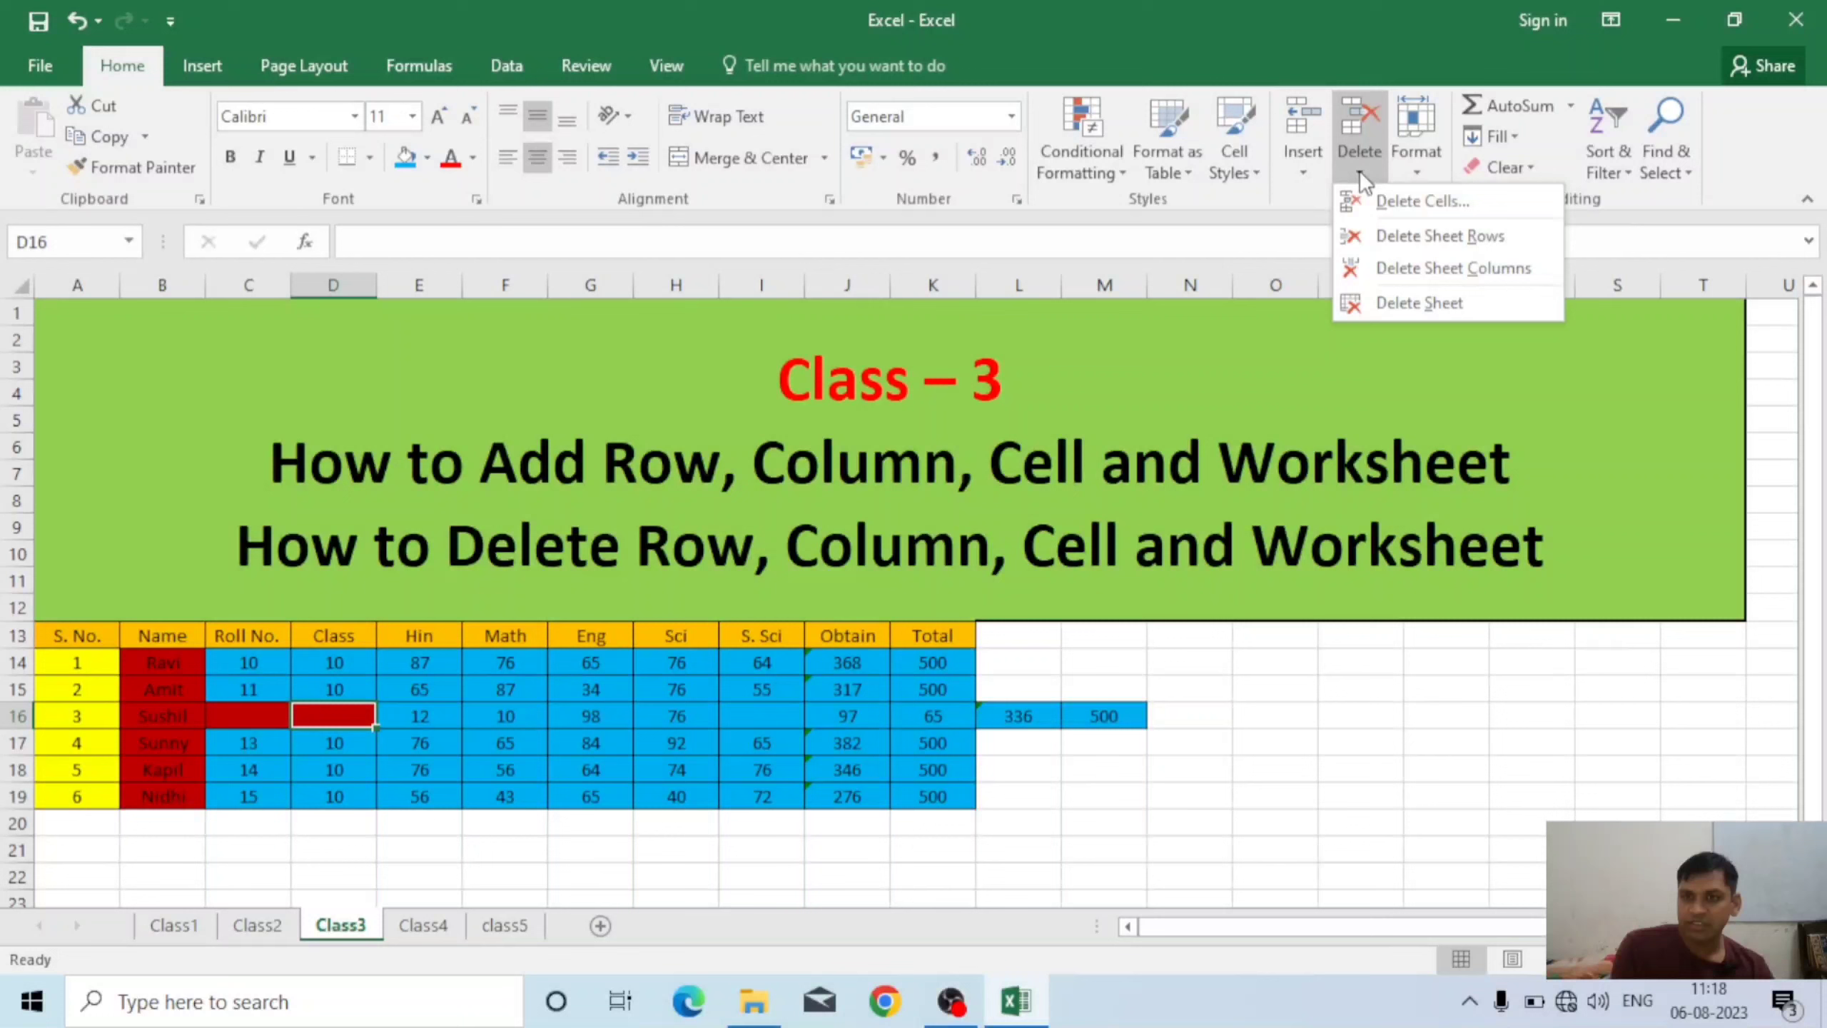
click(1395, 206)
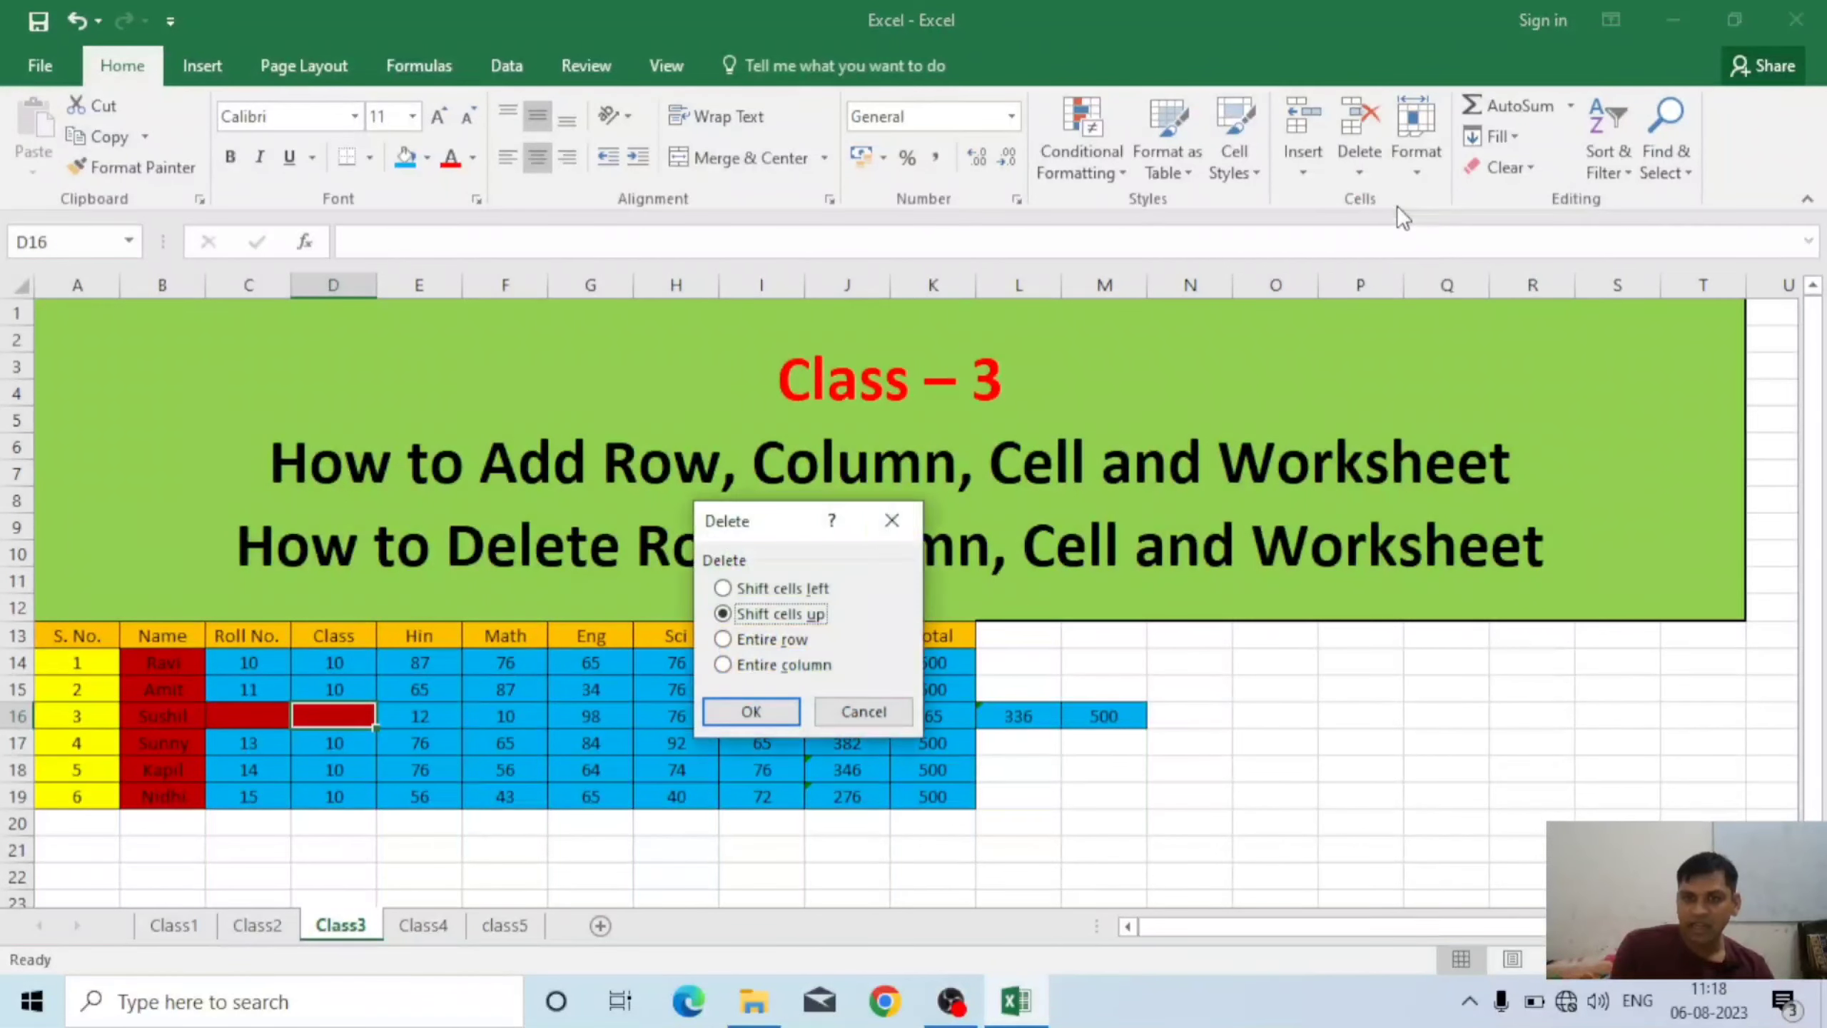
click(787, 591)
click(748, 710)
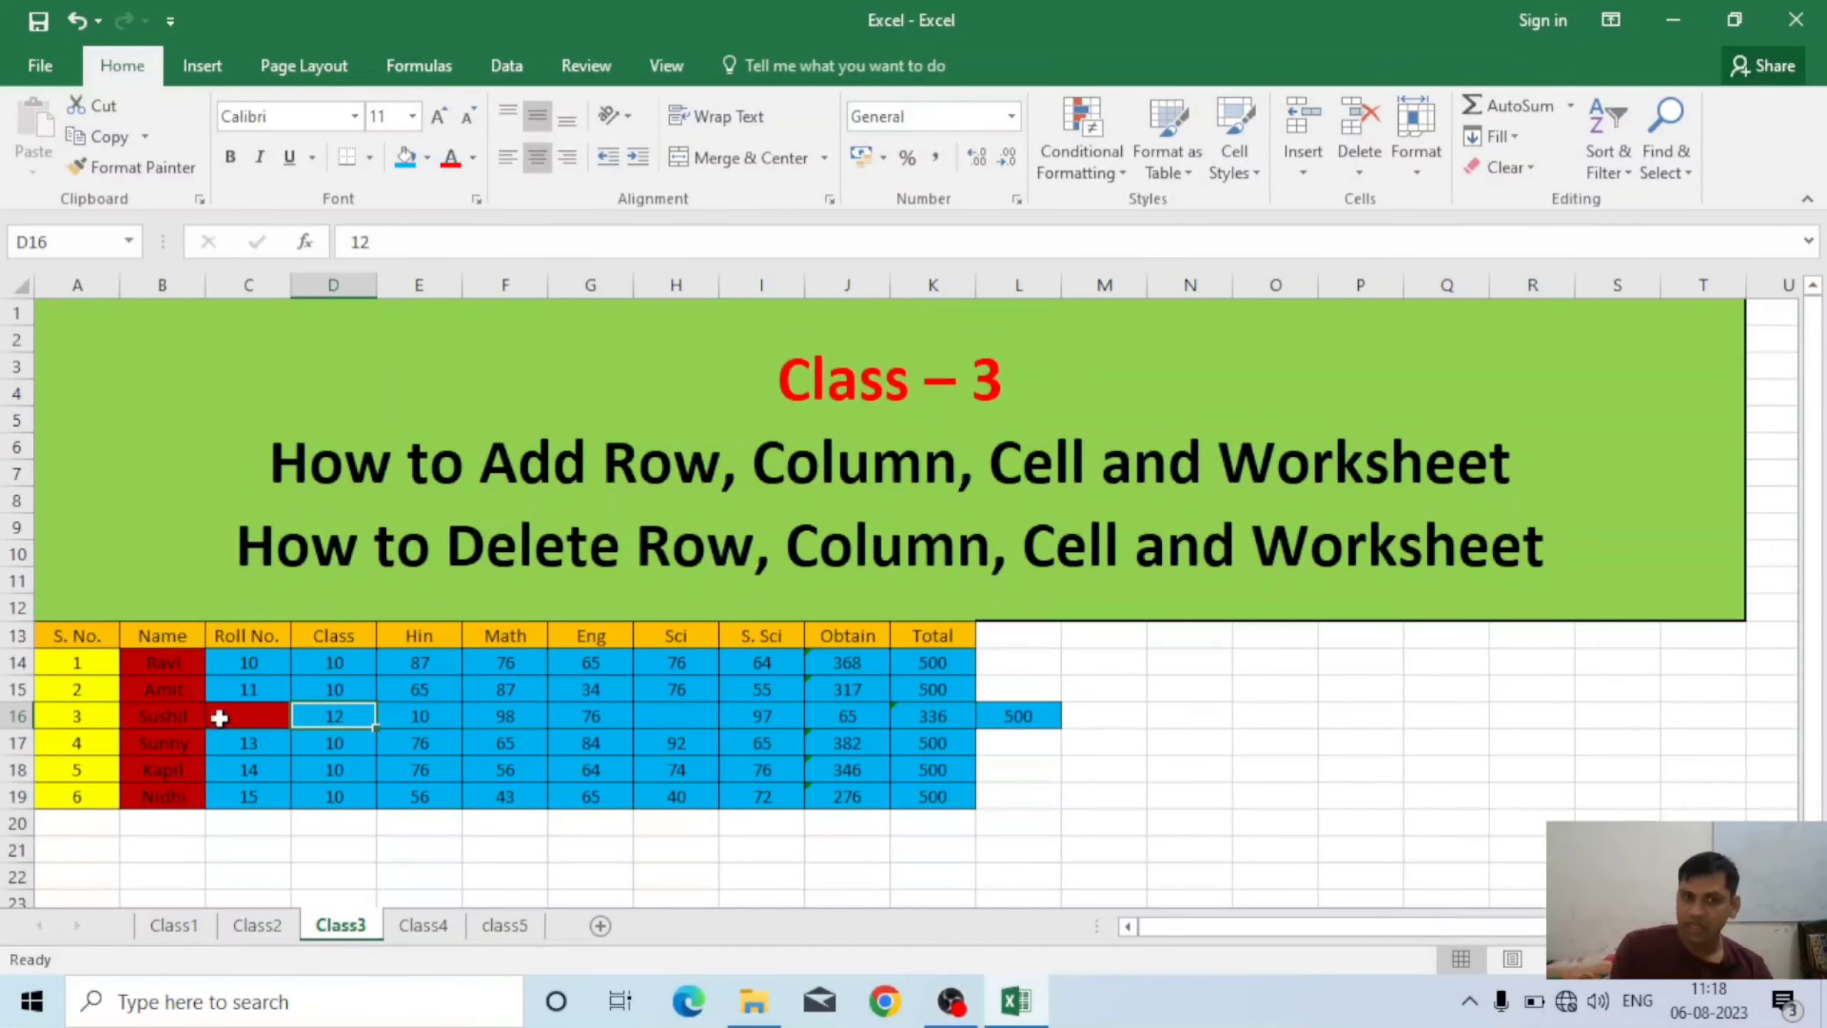
- Delete the empty Roll No. cell C16, shifting the remaining cells of the row left
click(241, 715)
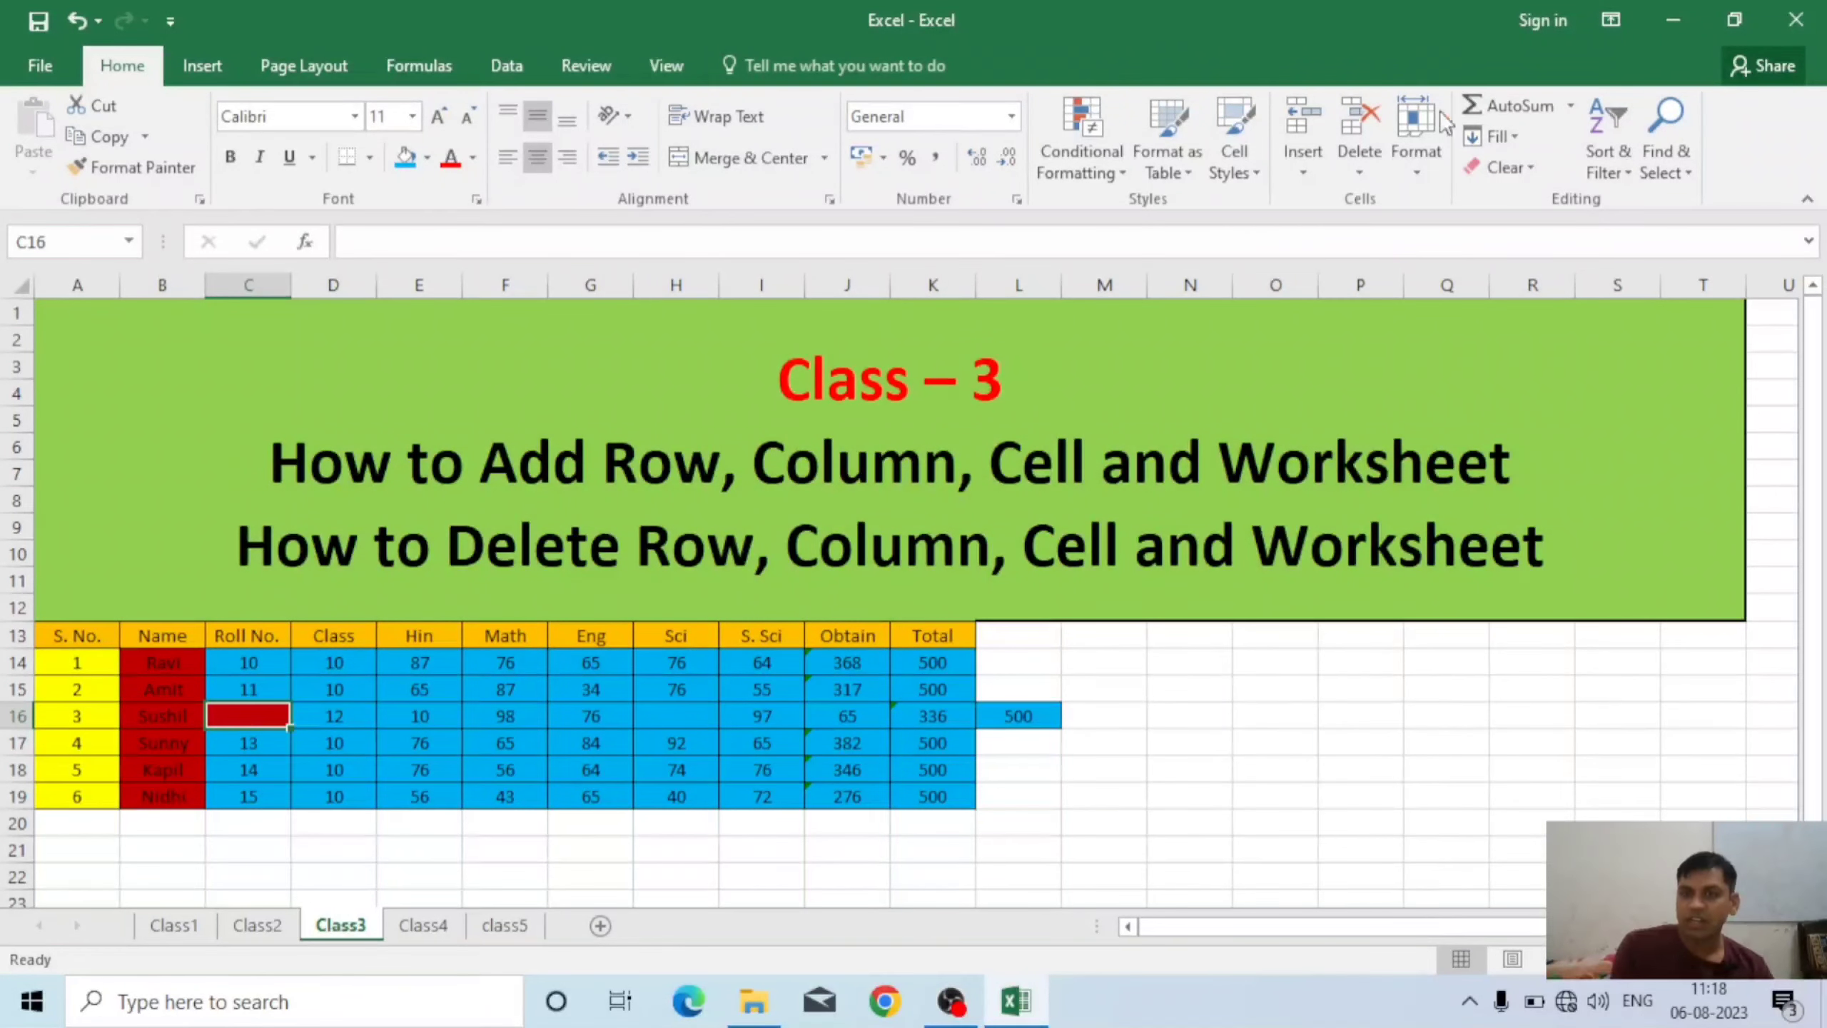
click(1356, 171)
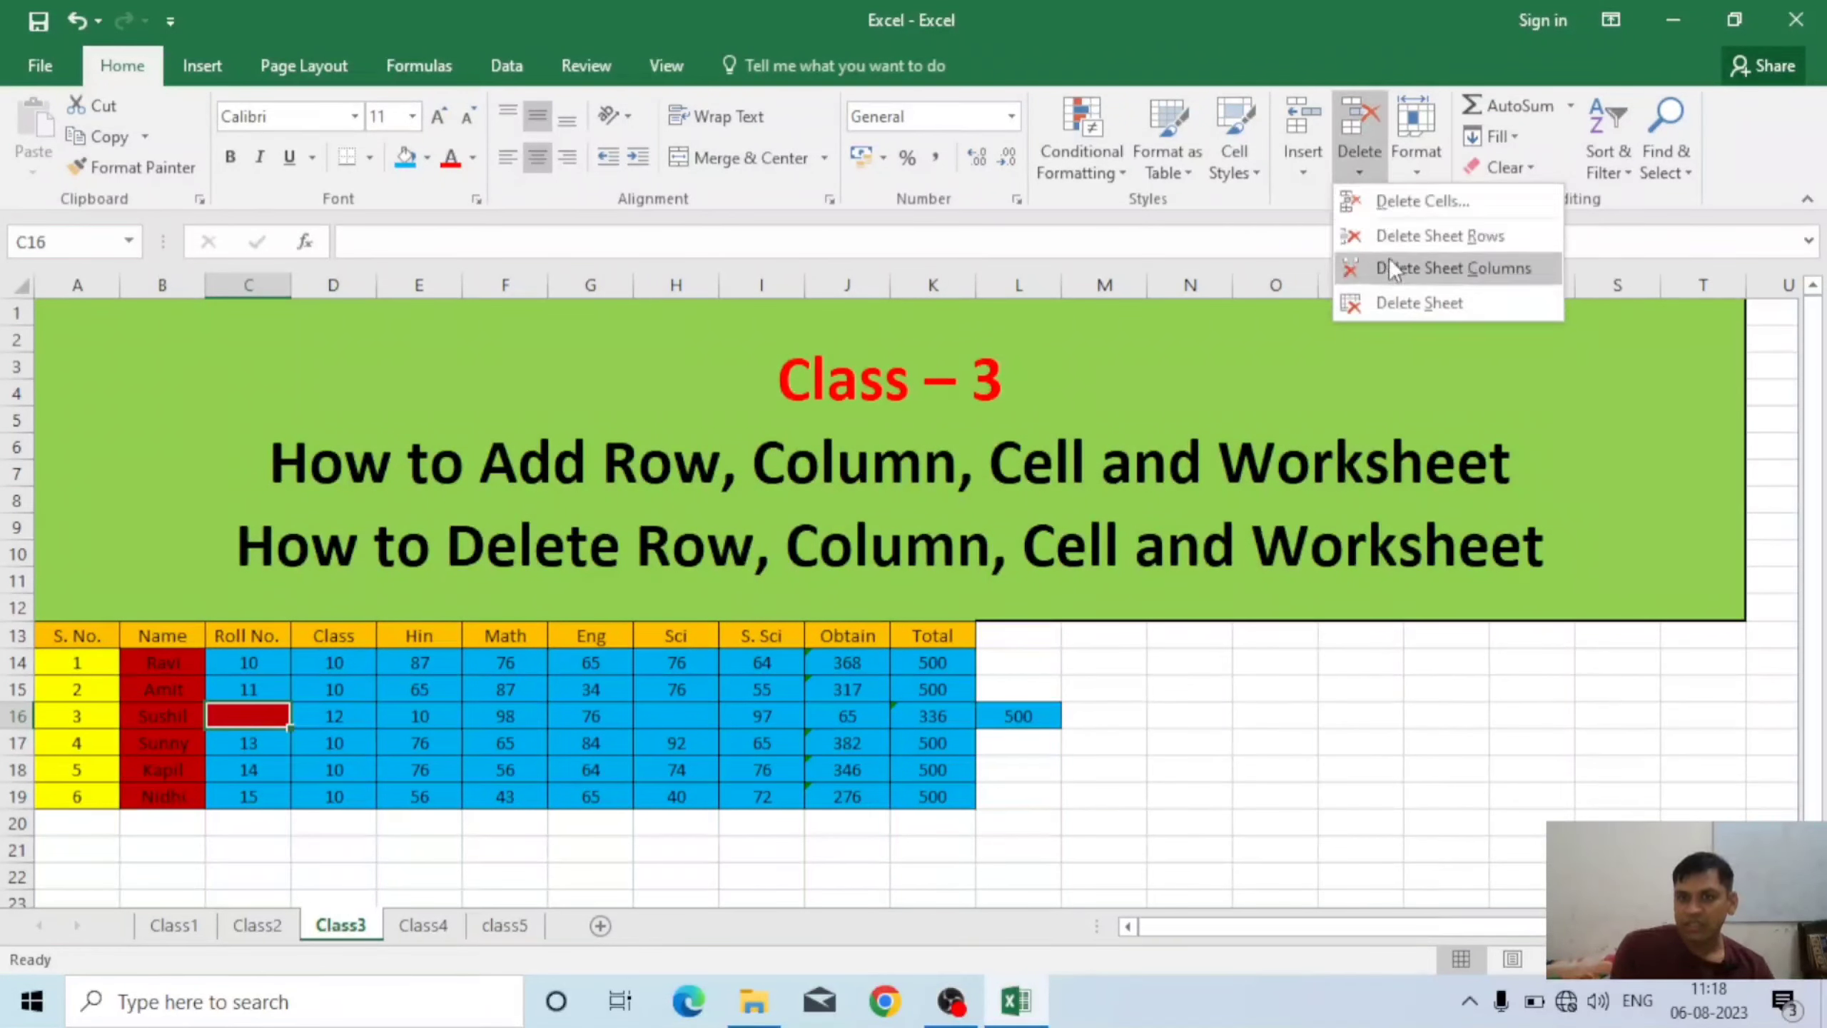
click(1393, 206)
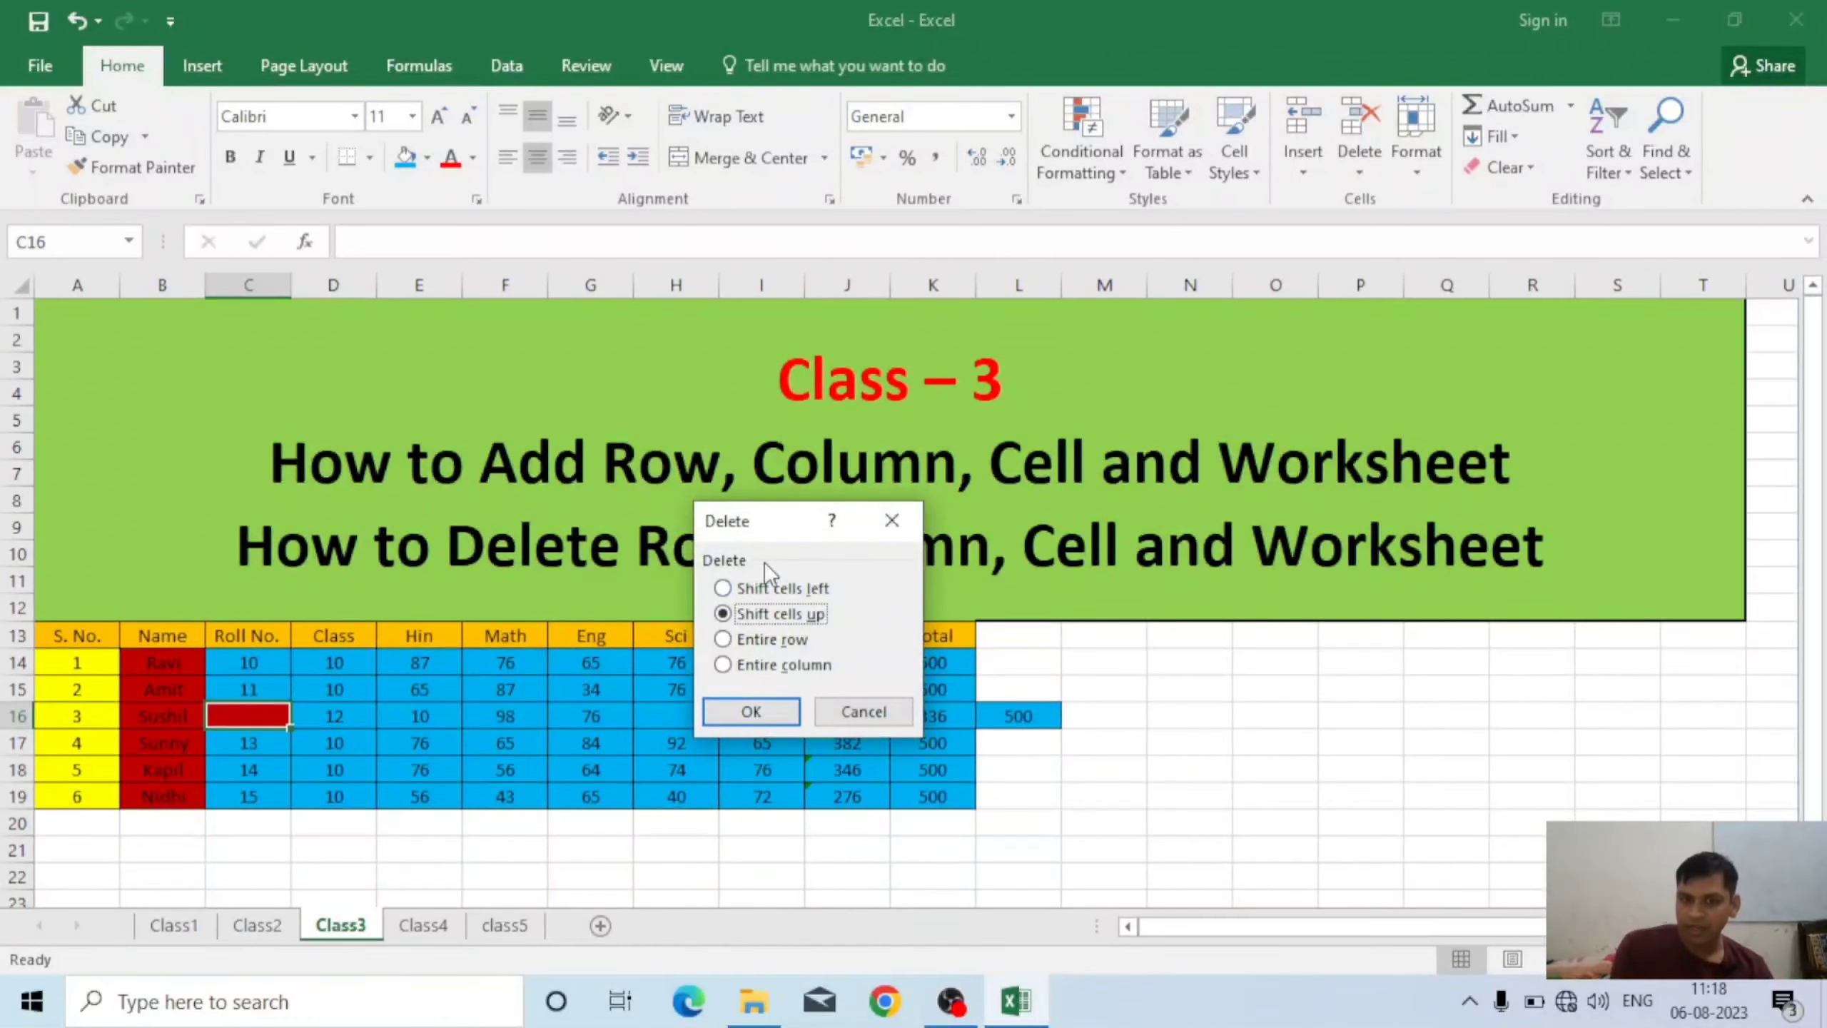
click(768, 590)
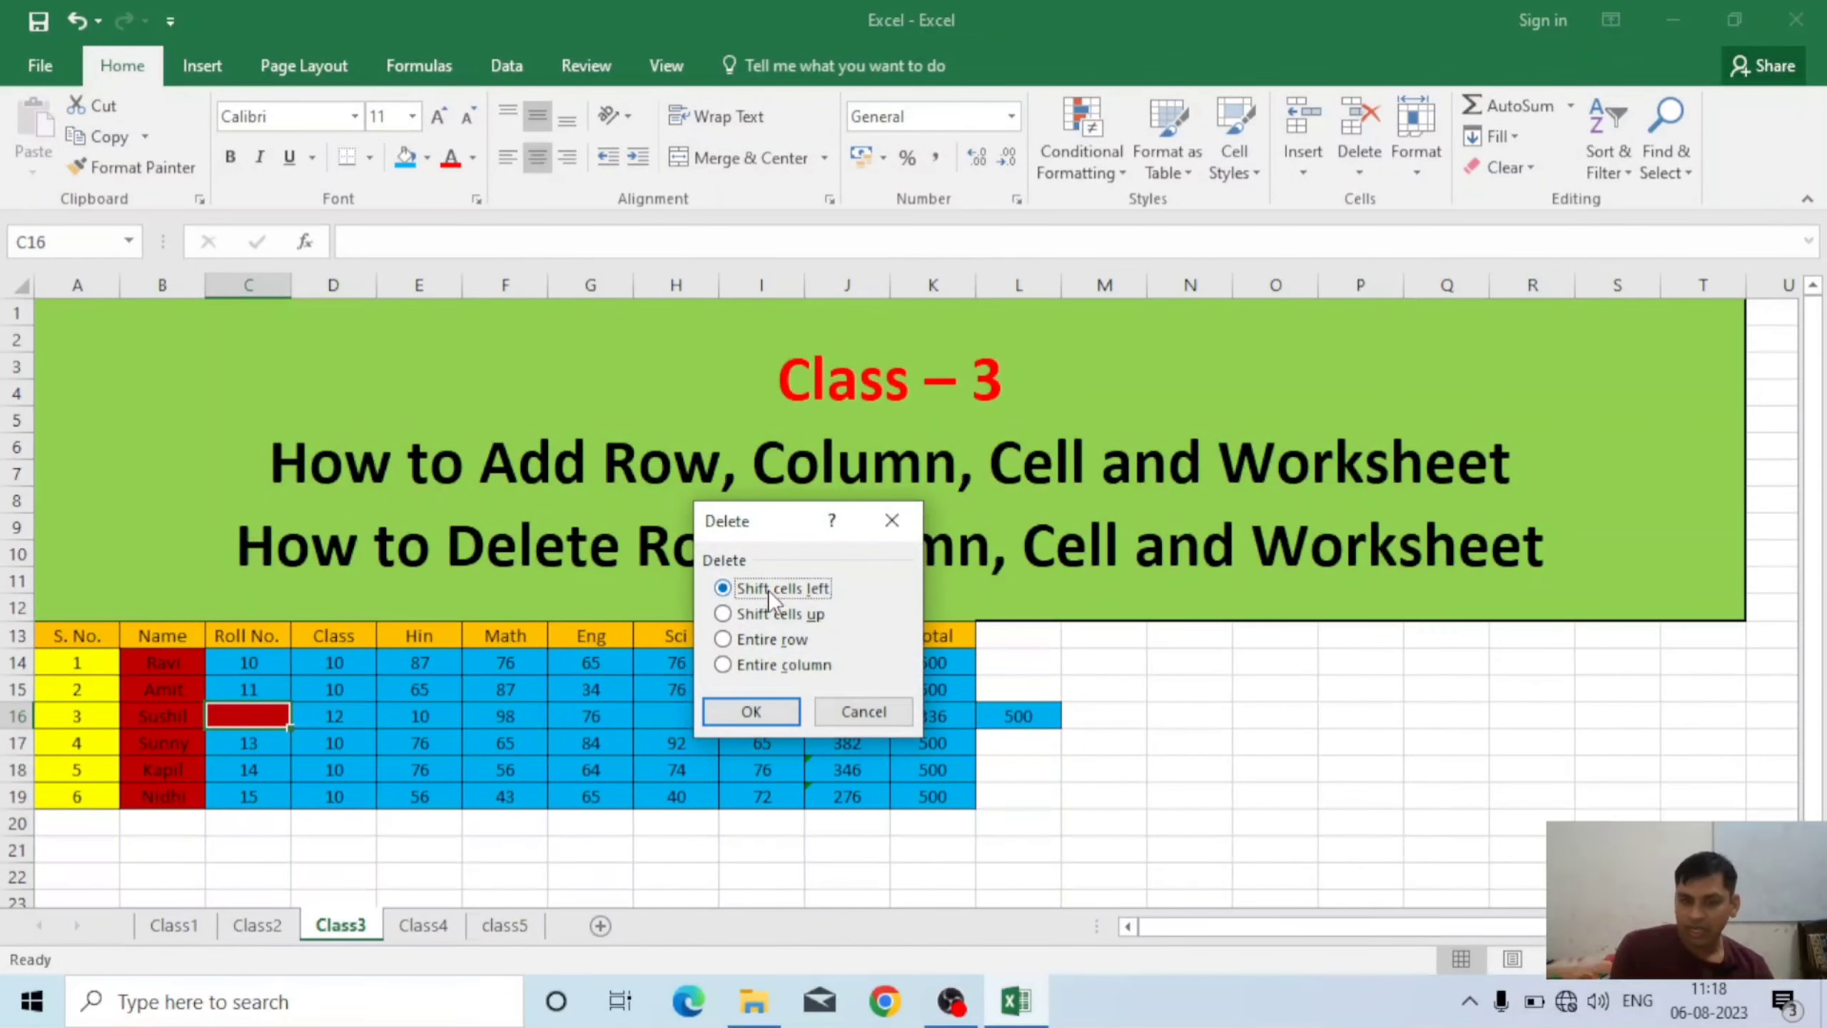
click(765, 718)
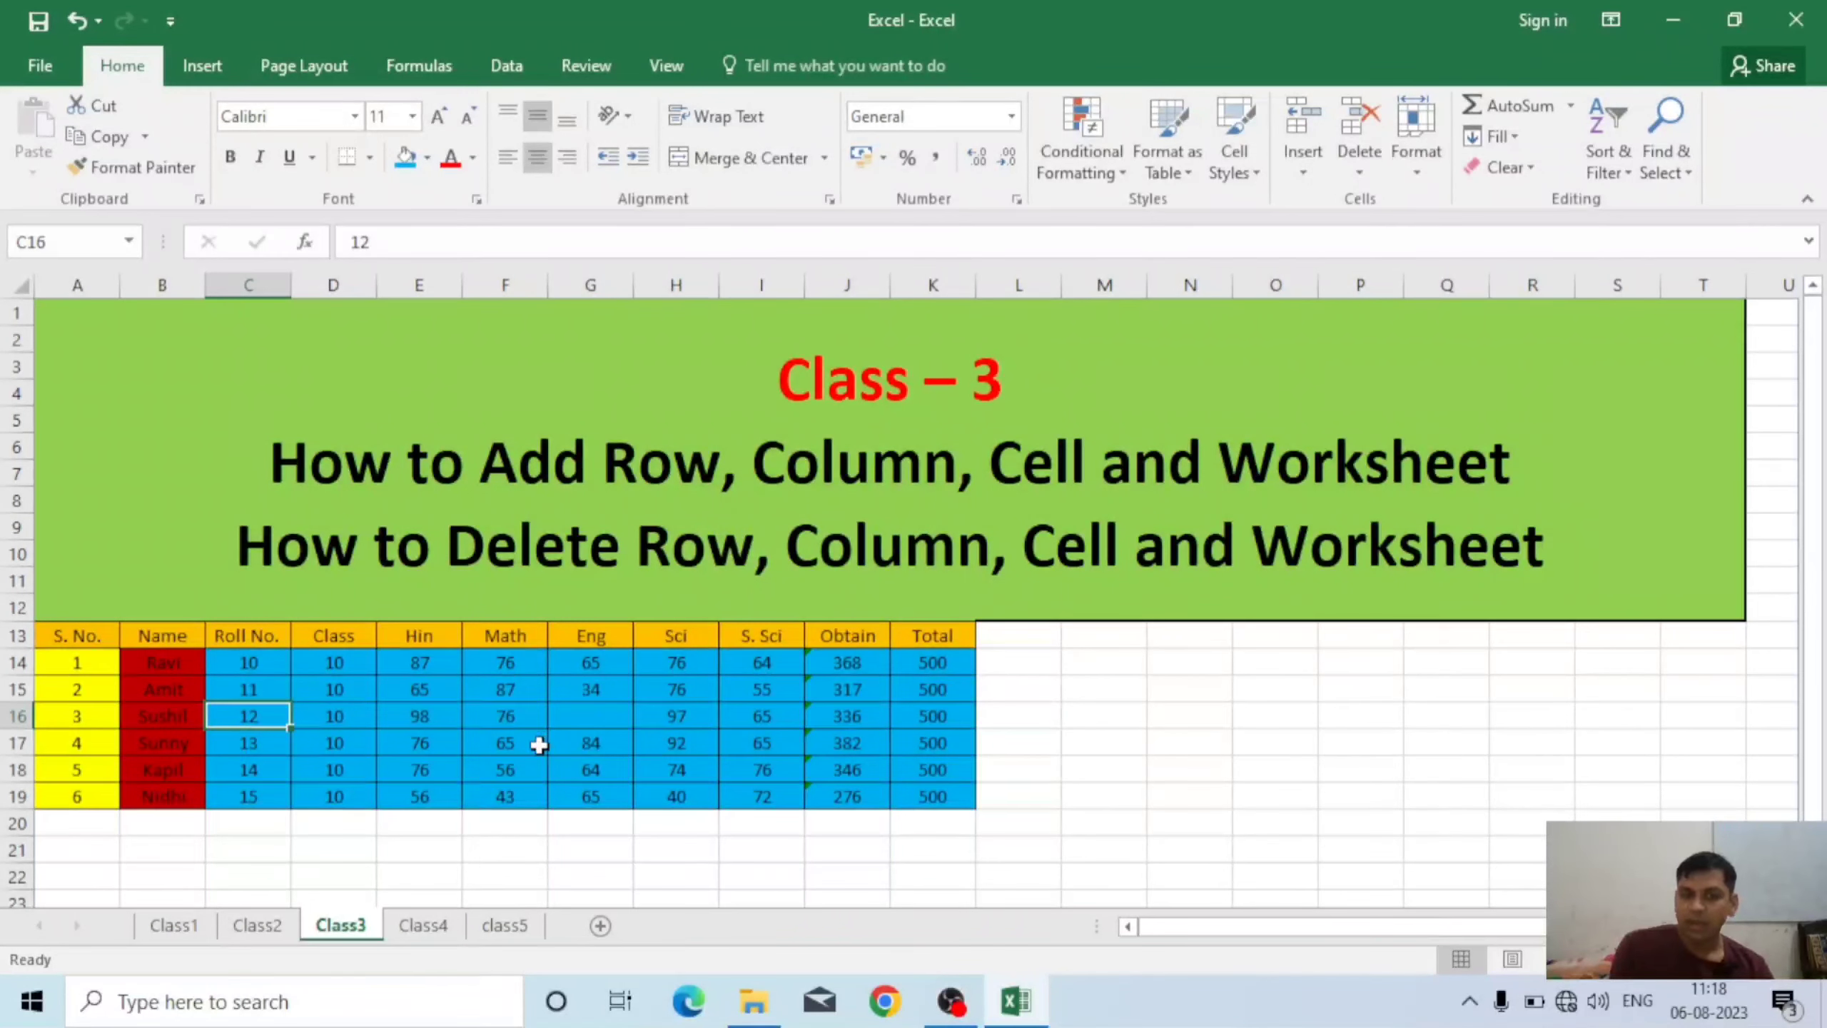
- Enter 76 as the Eng mark in the empty cell G16
click(589, 717)
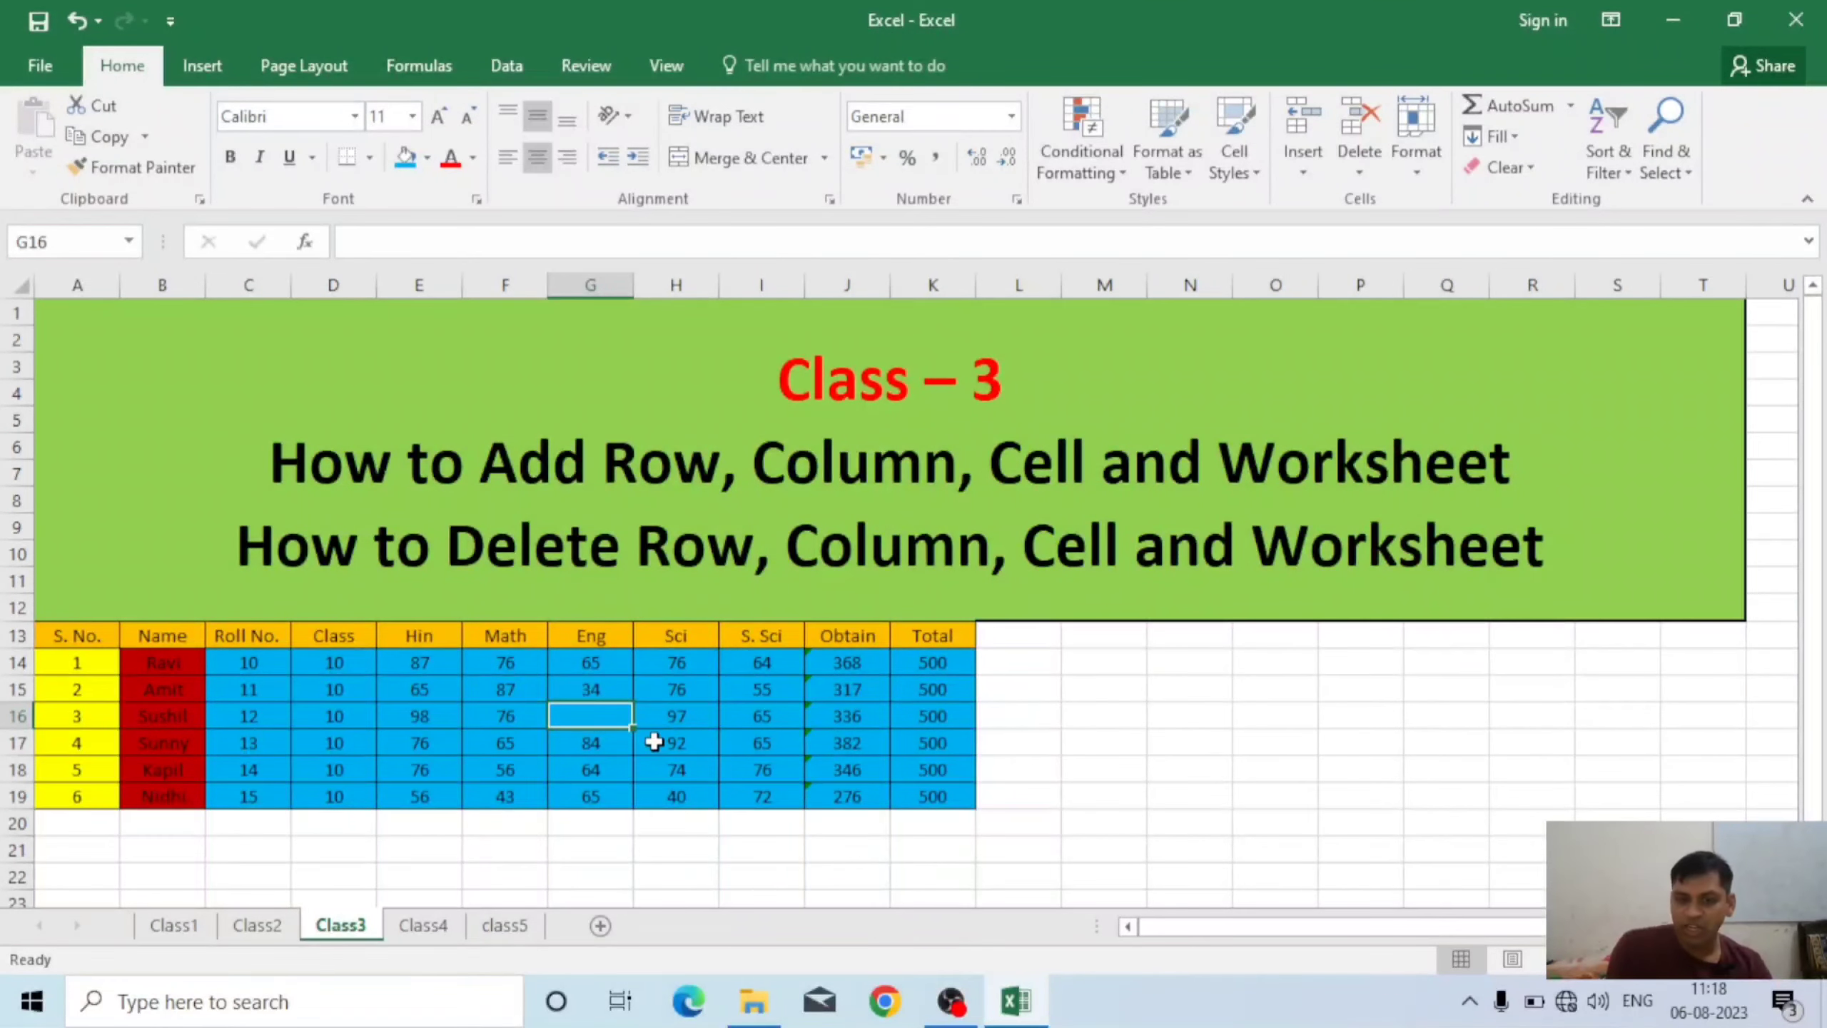
text(76)
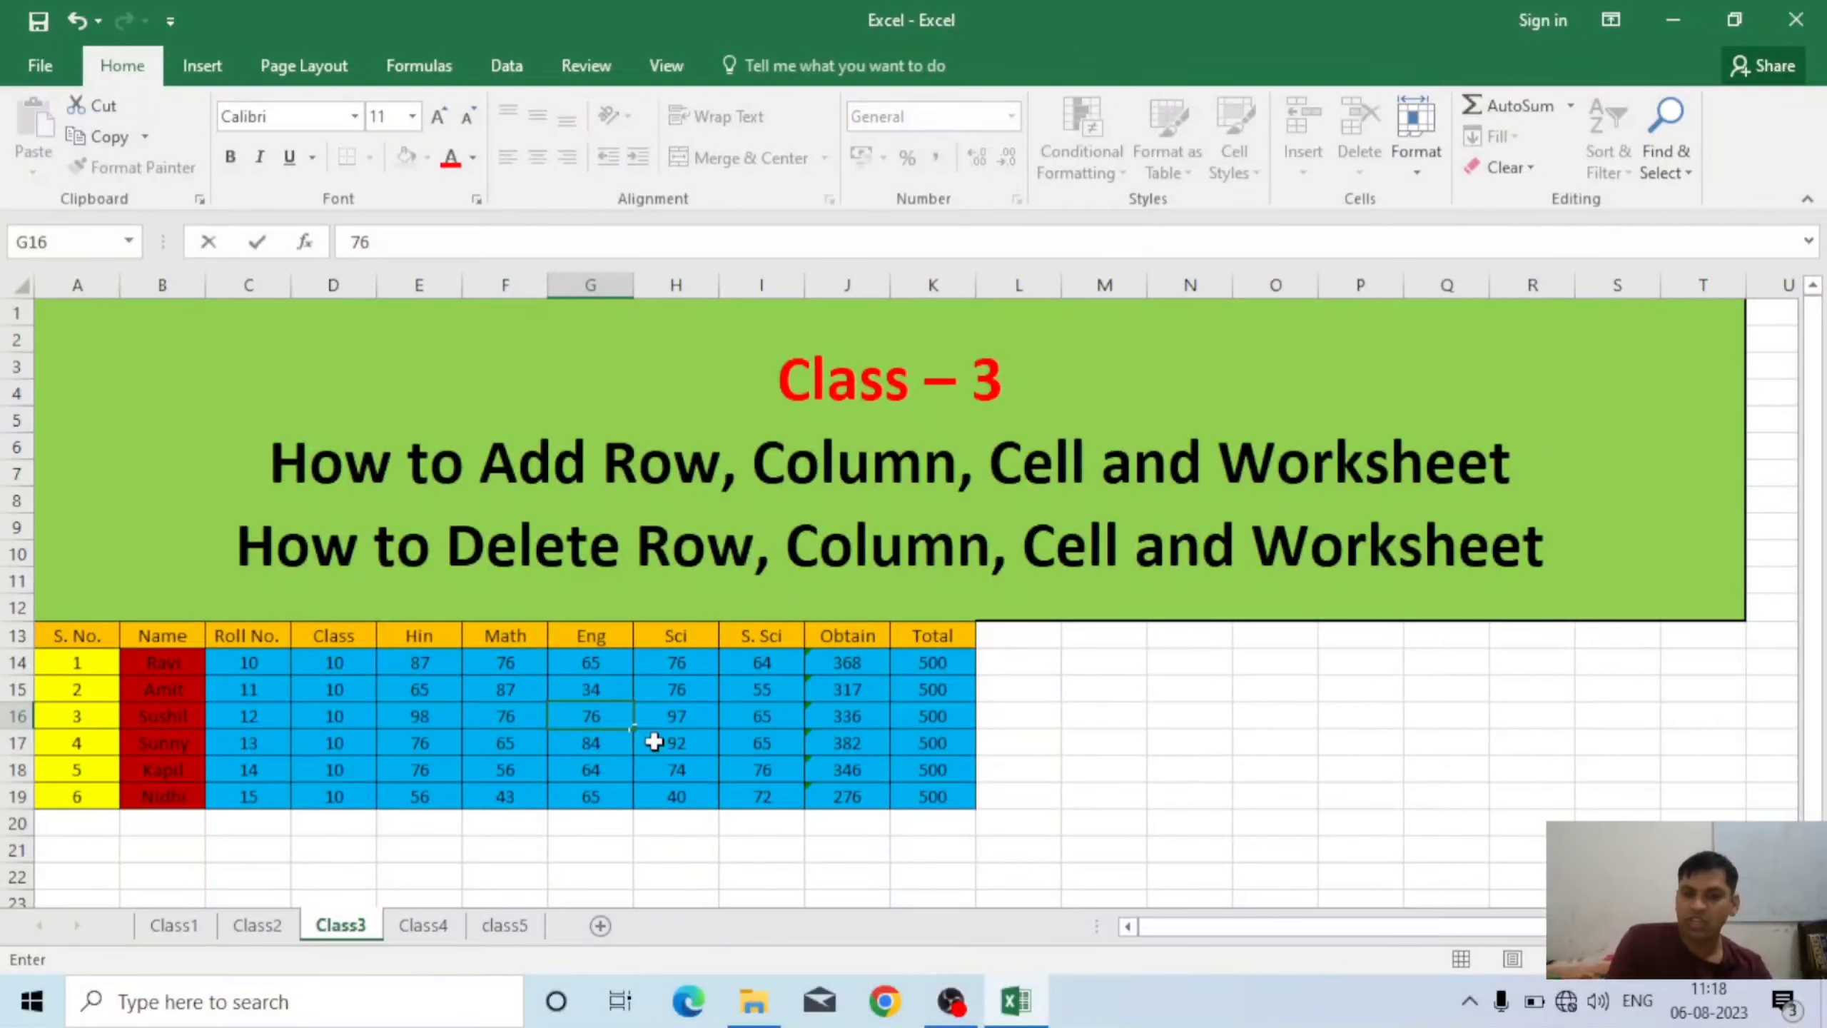
click(748, 850)
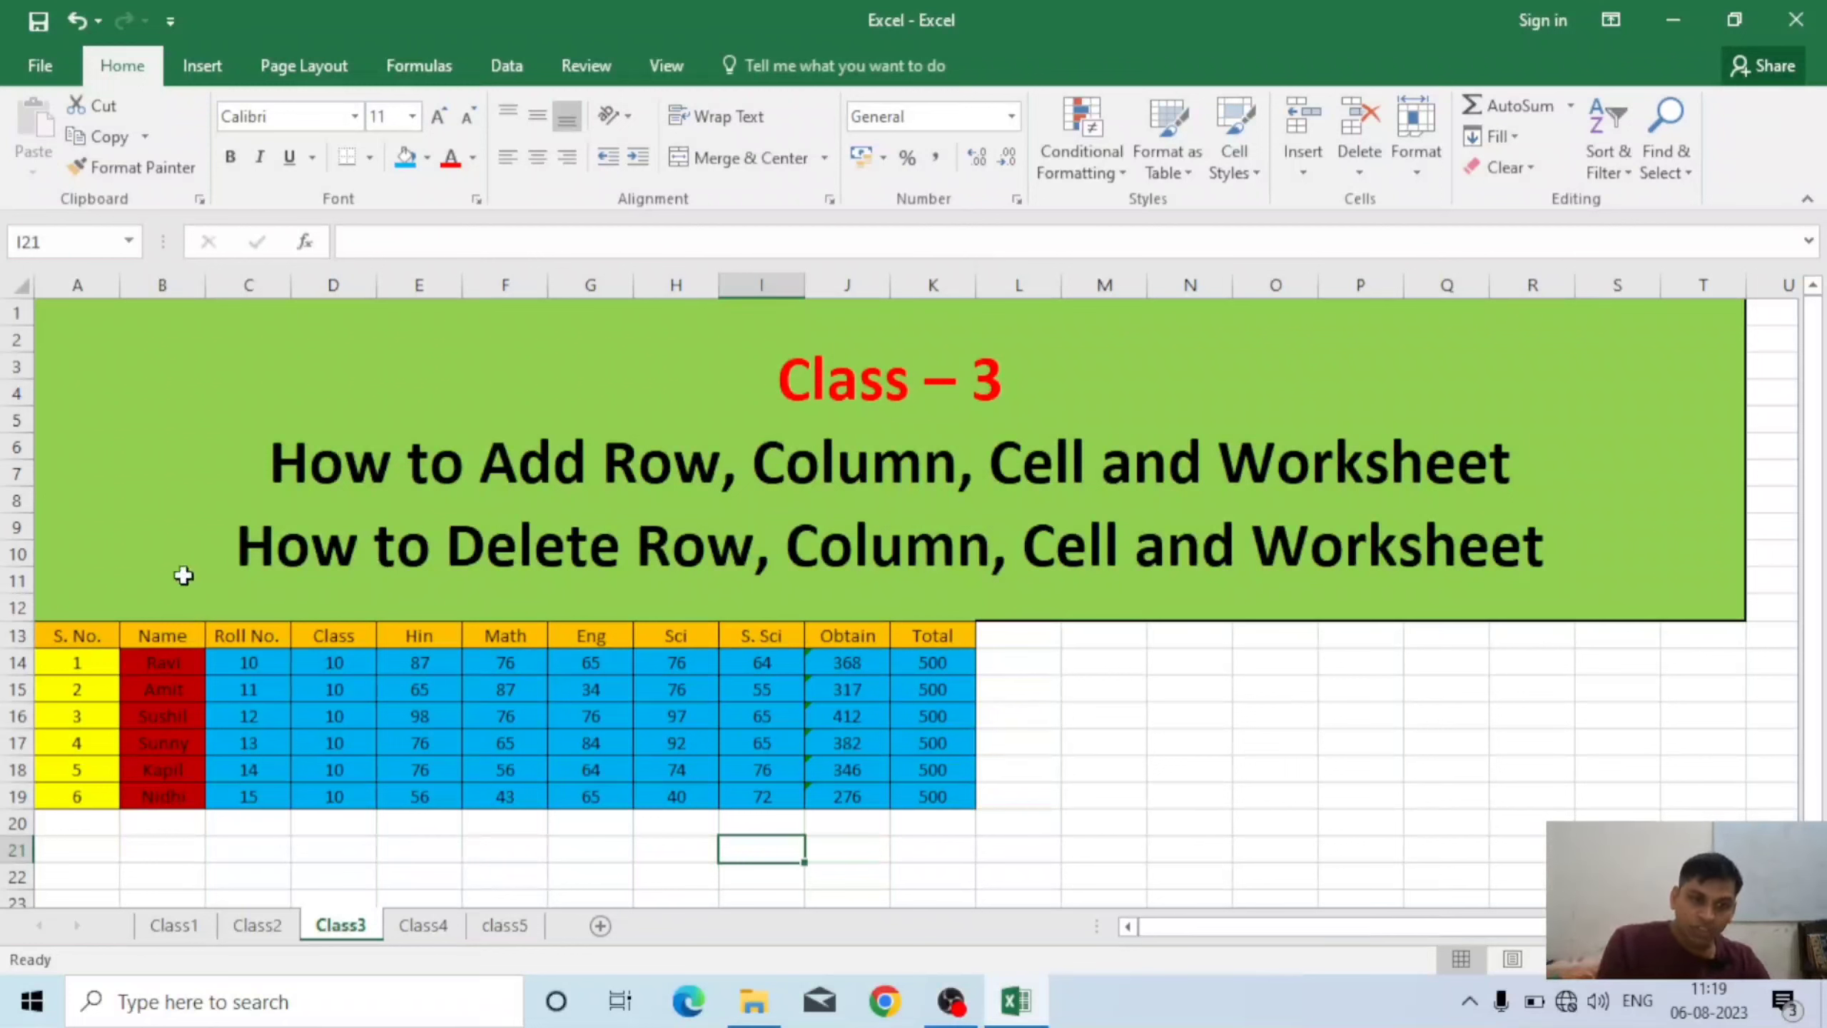
- Delete entire row 15 twice to remove the students with serial numbers 2 and 3
click(12, 690)
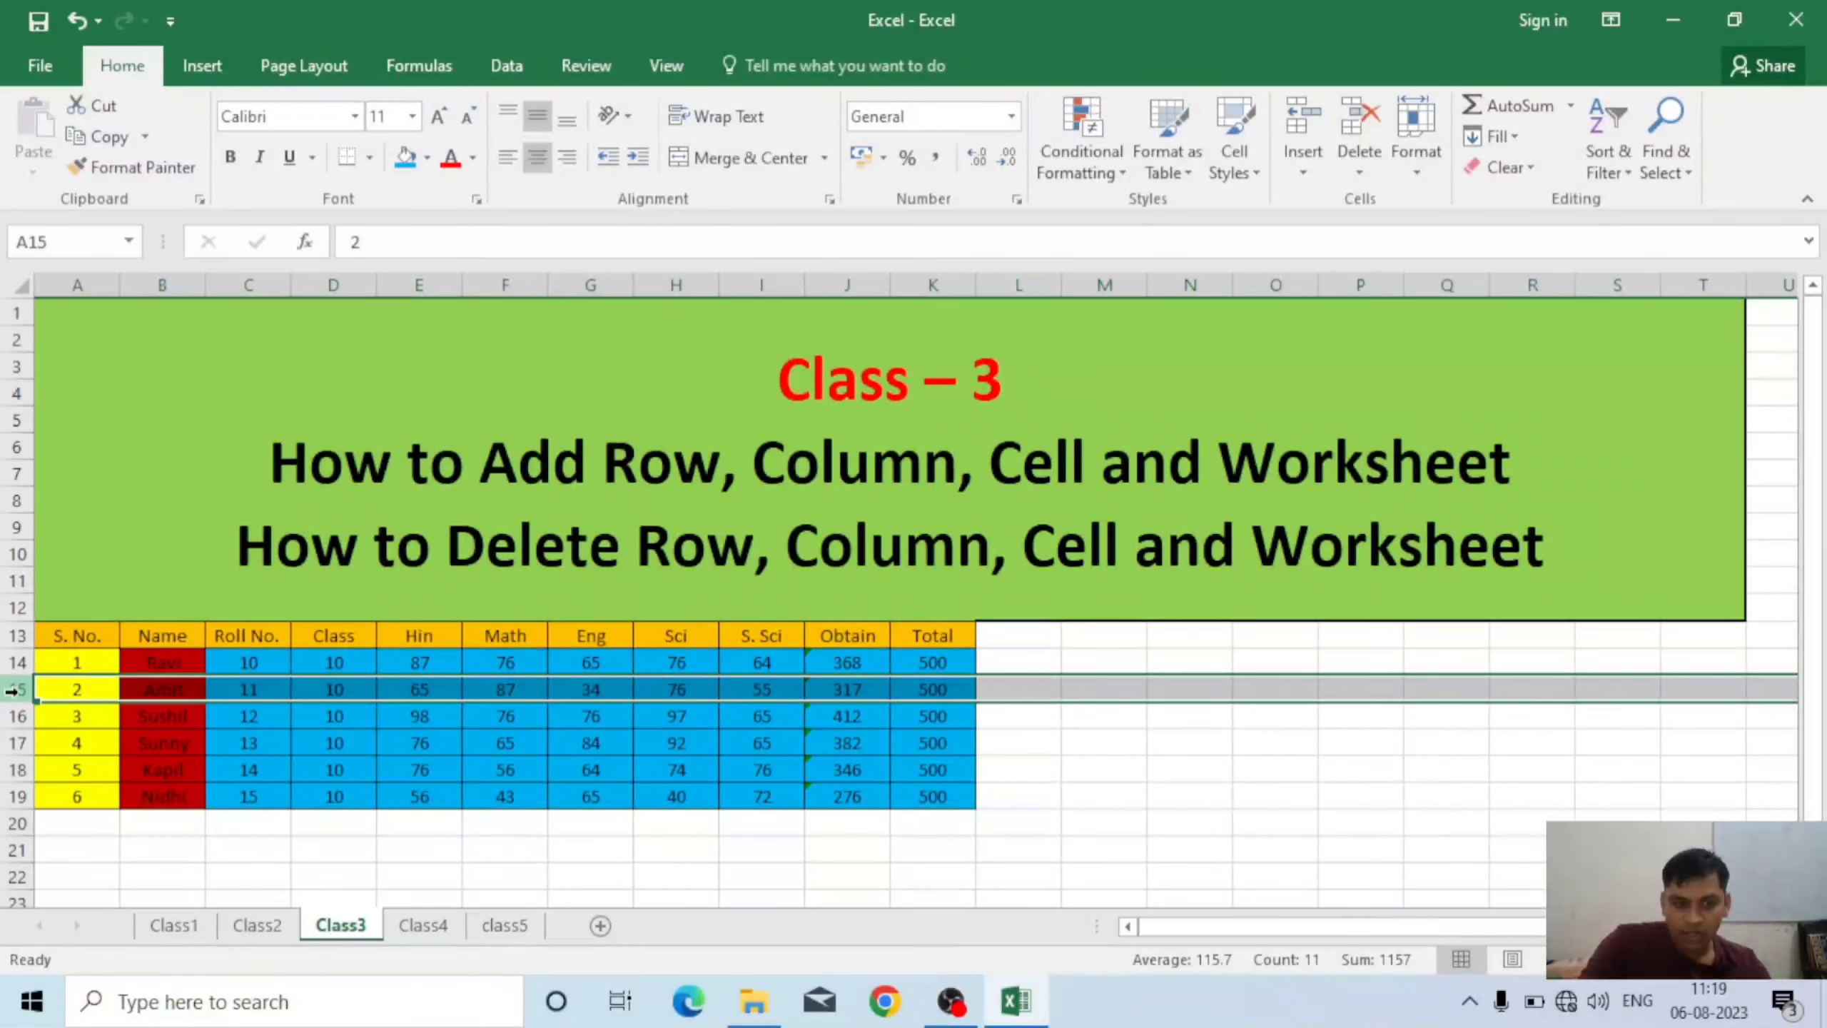
key(ctrl+minus)
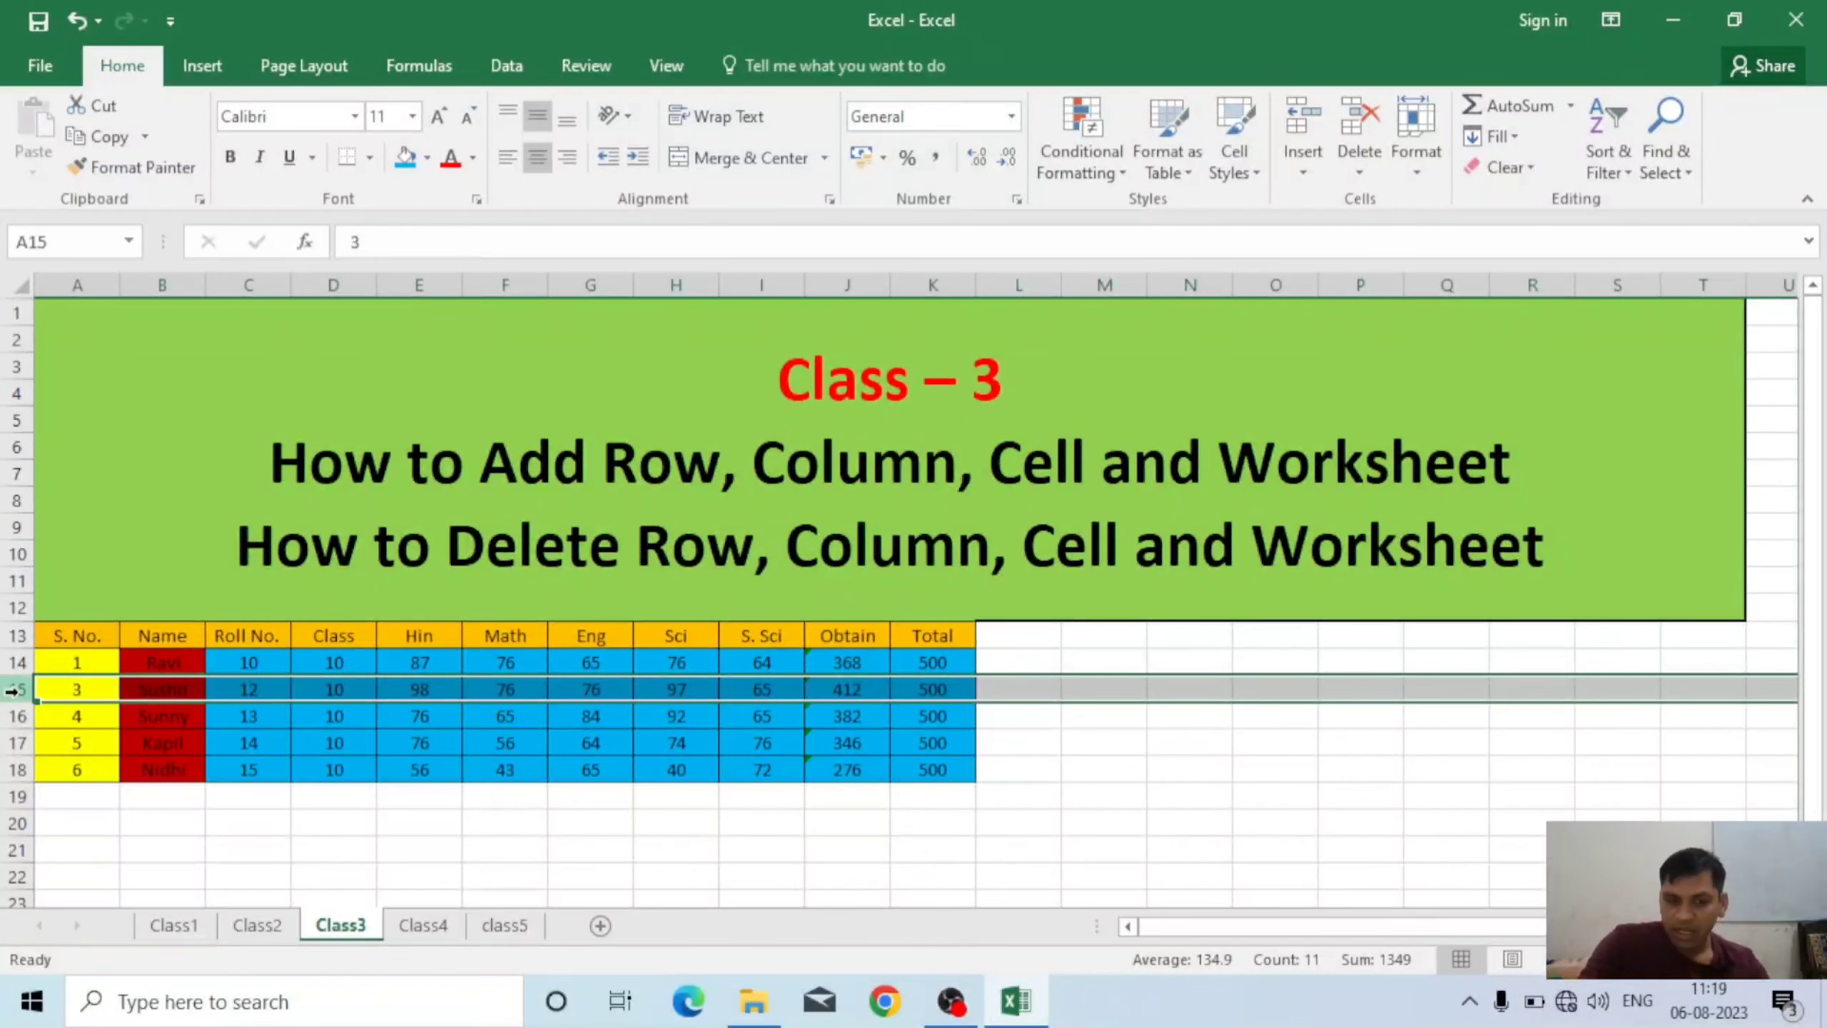
key(ctrl+minus)
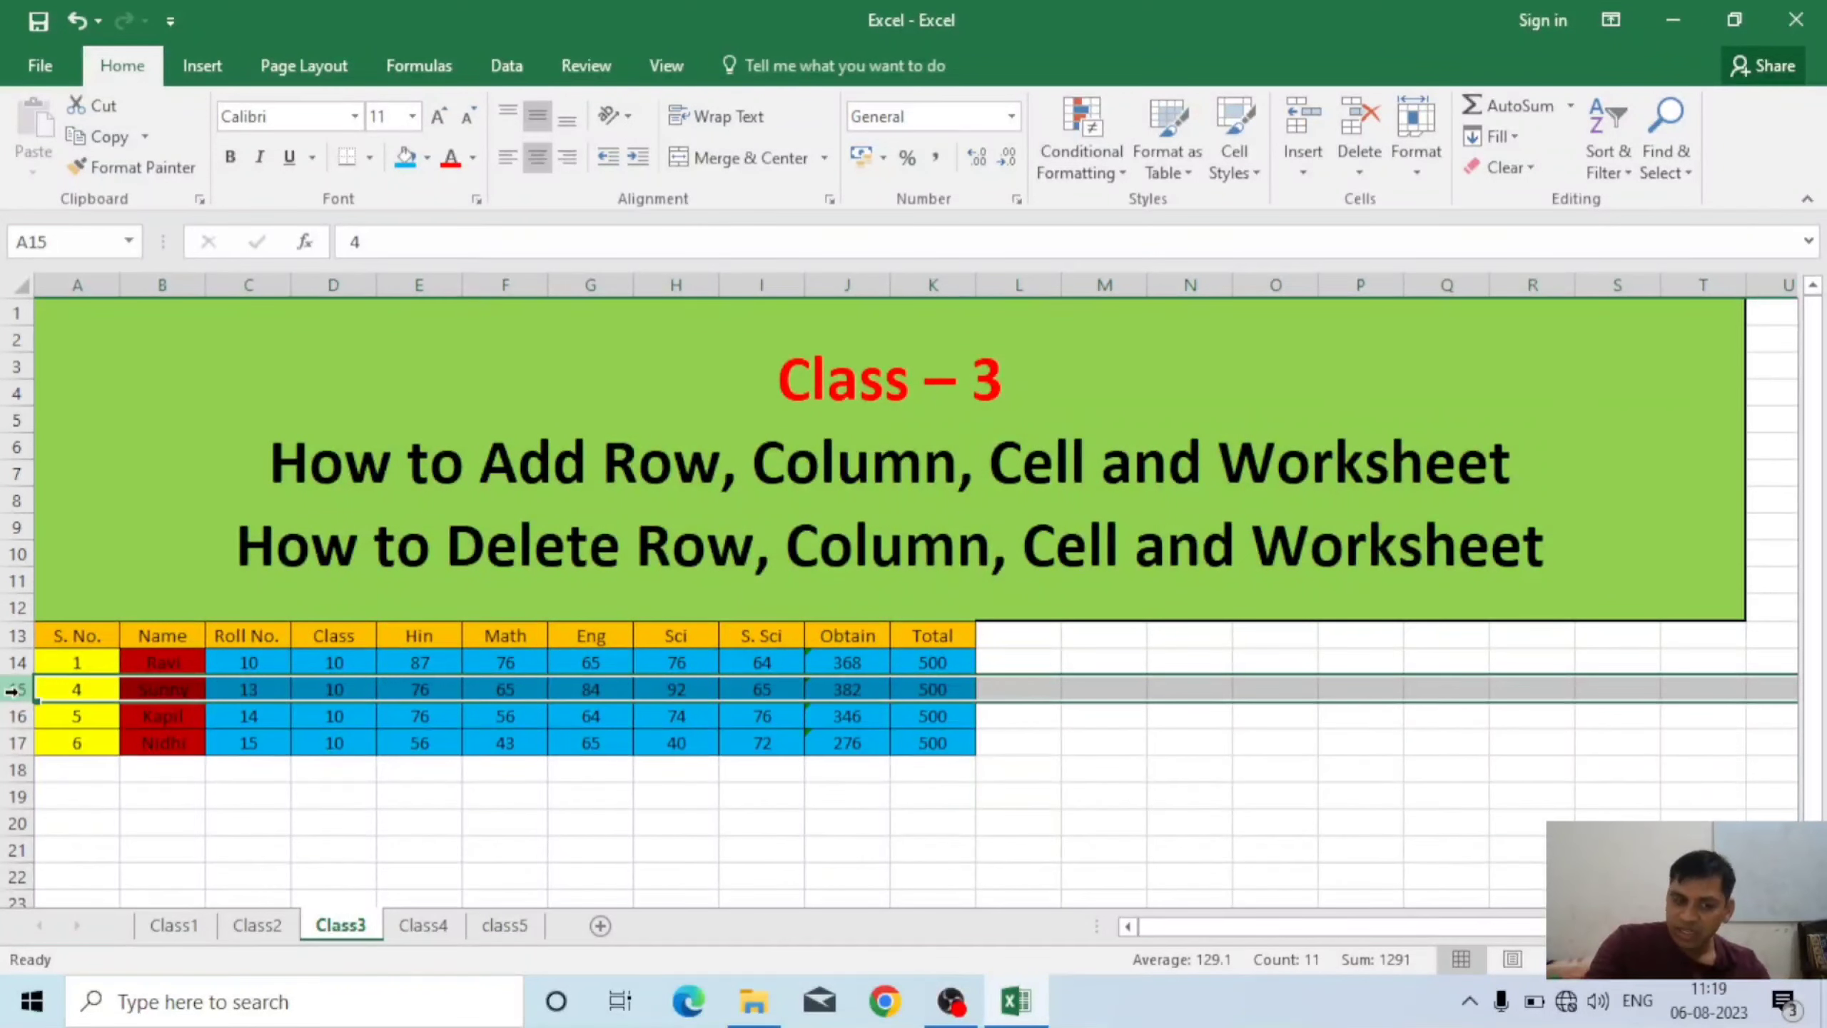
- Delete entire column B three times to remove the Name, Roll No. and Class columns, and clear the column selection
click(164, 282)
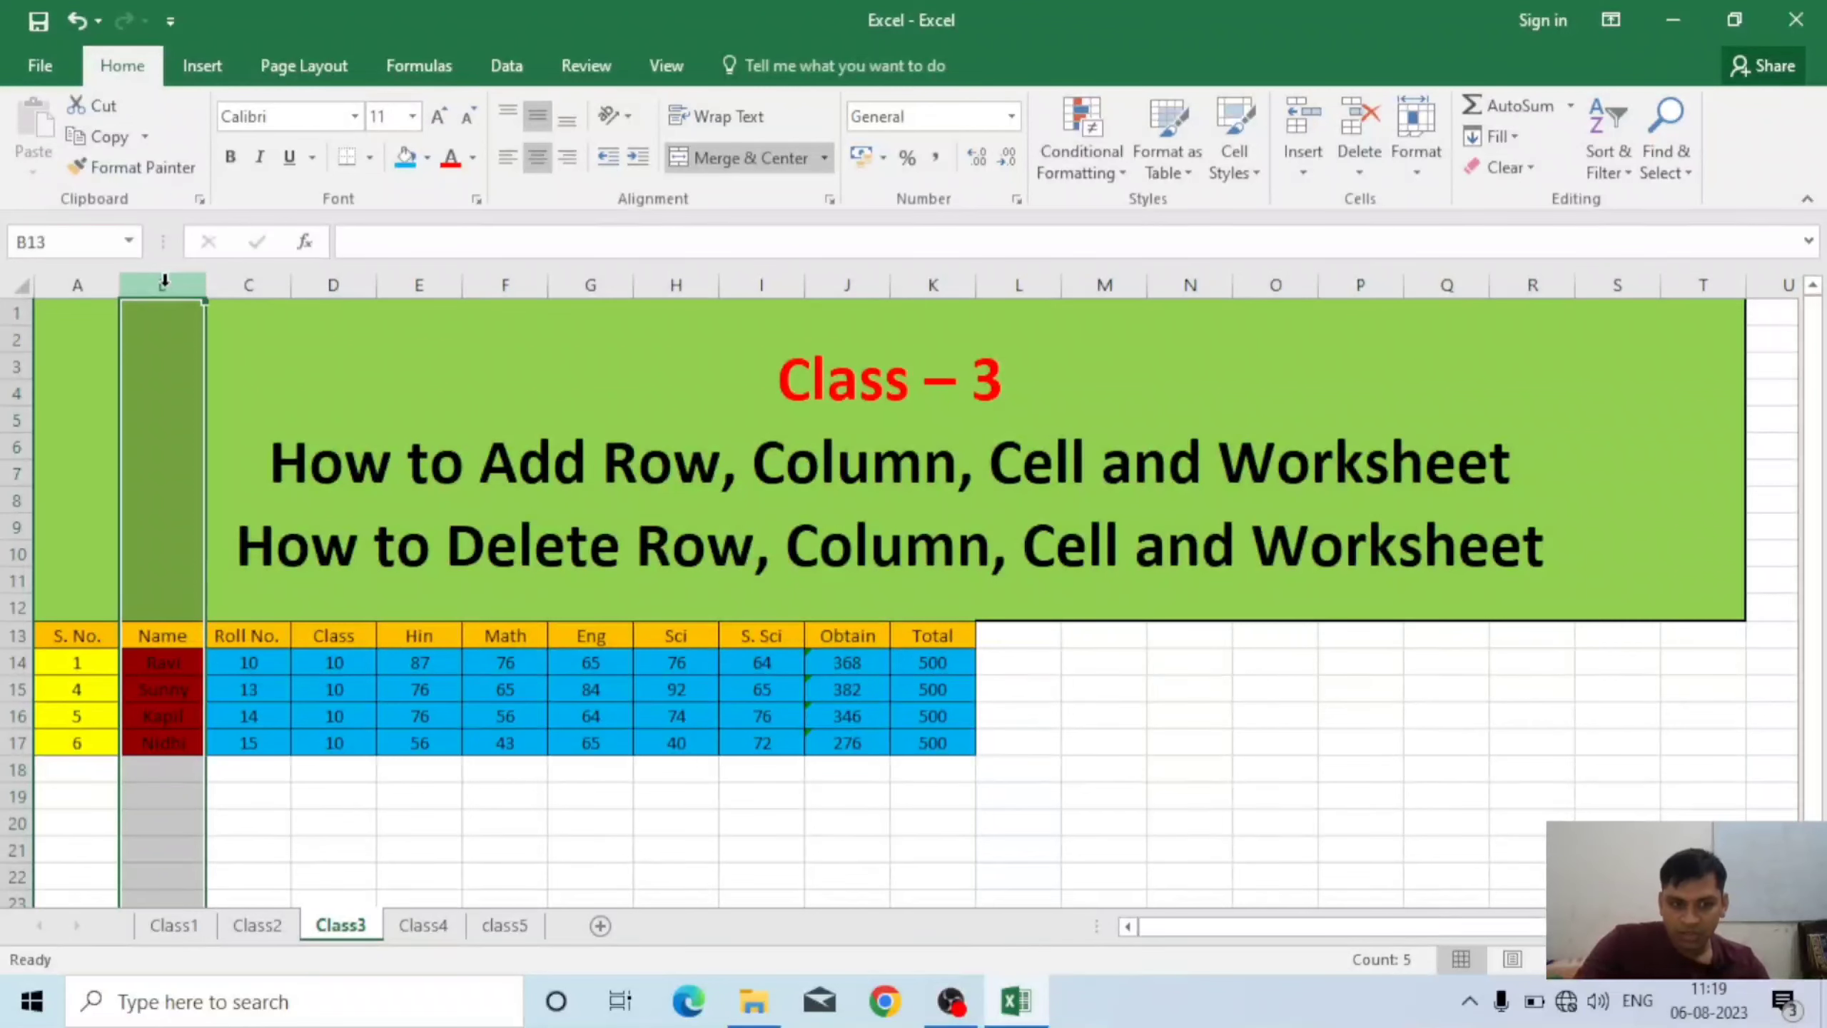
key(ctrl+minus)
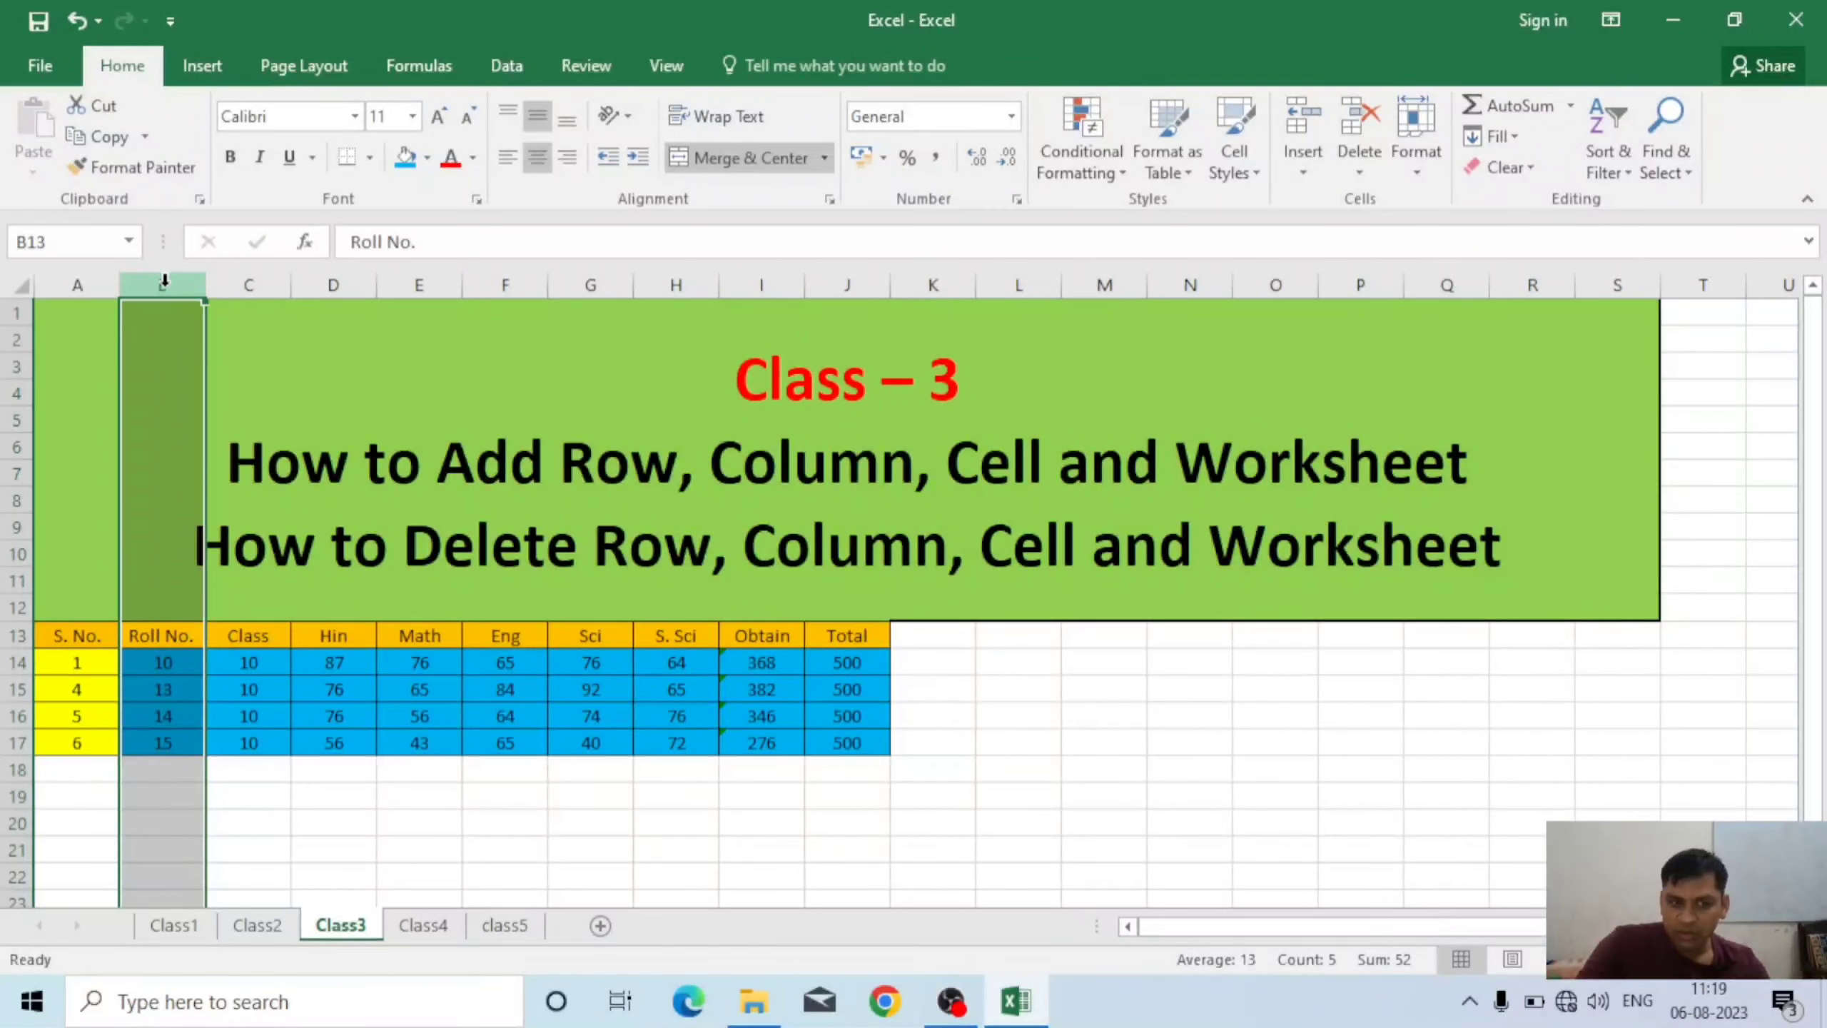
key(ctrl+minus)
key(ctrl+minus)
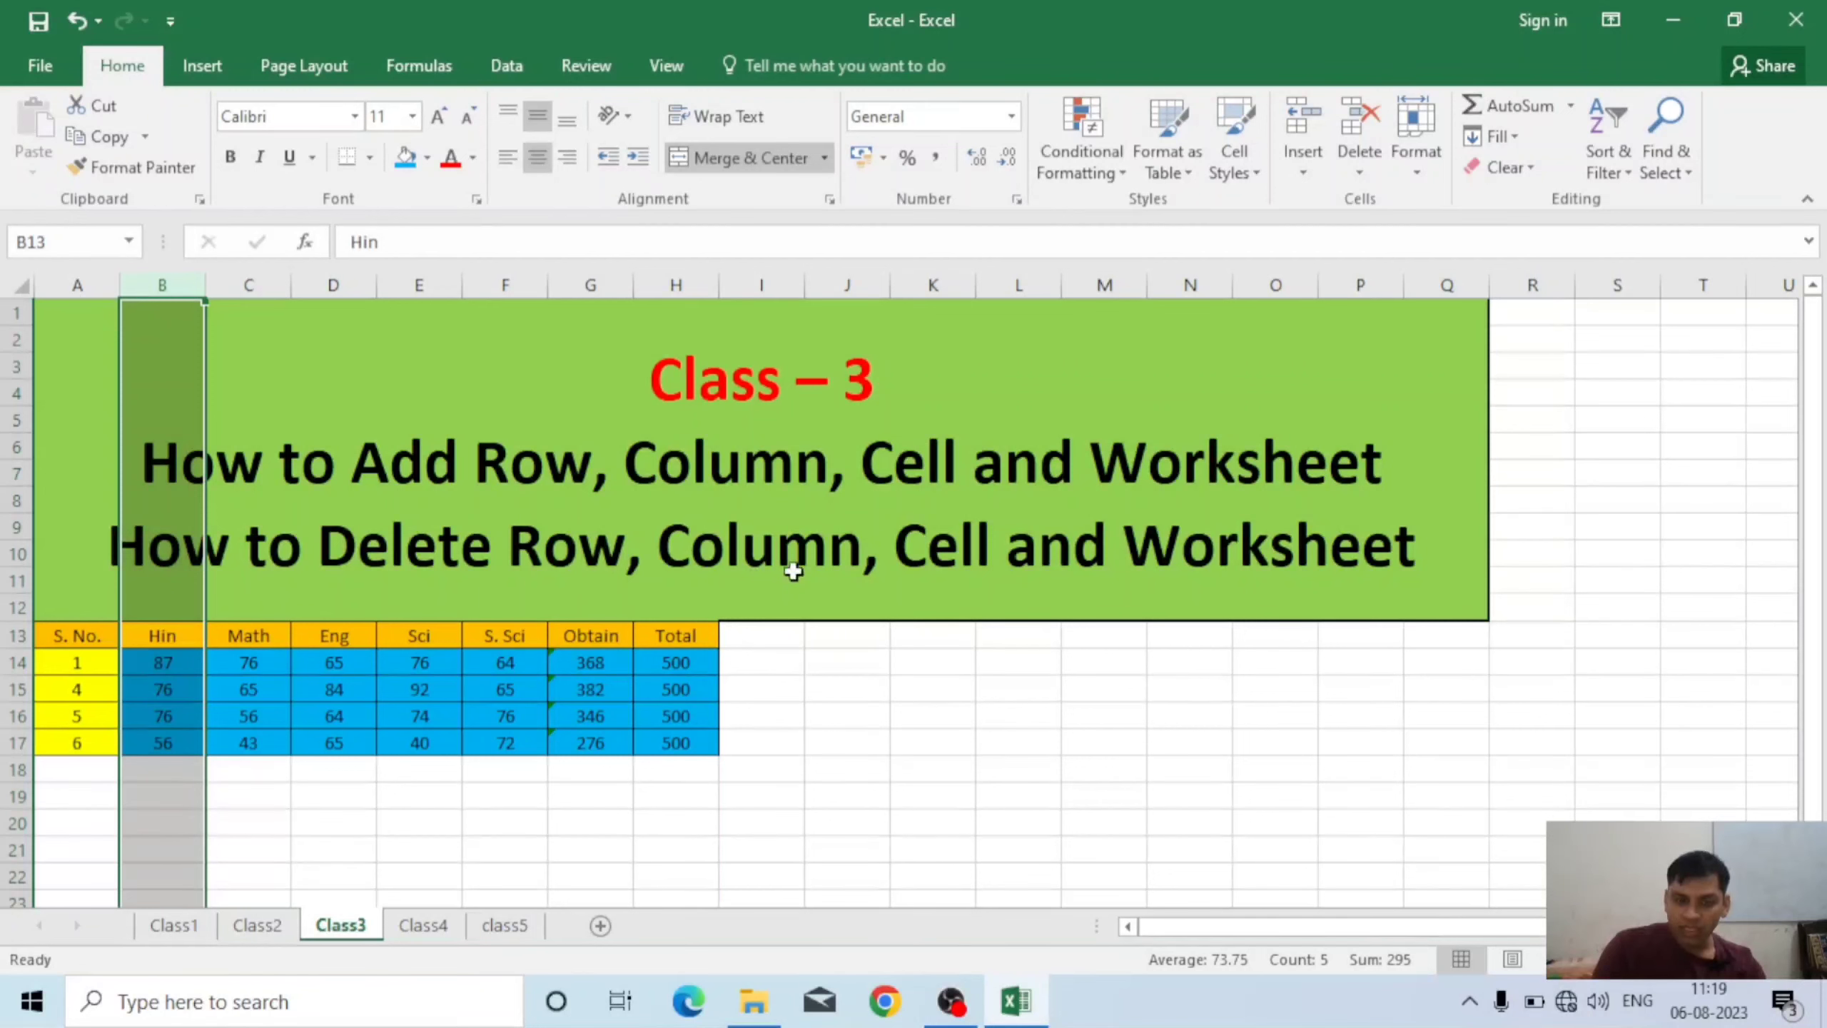
click(439, 828)
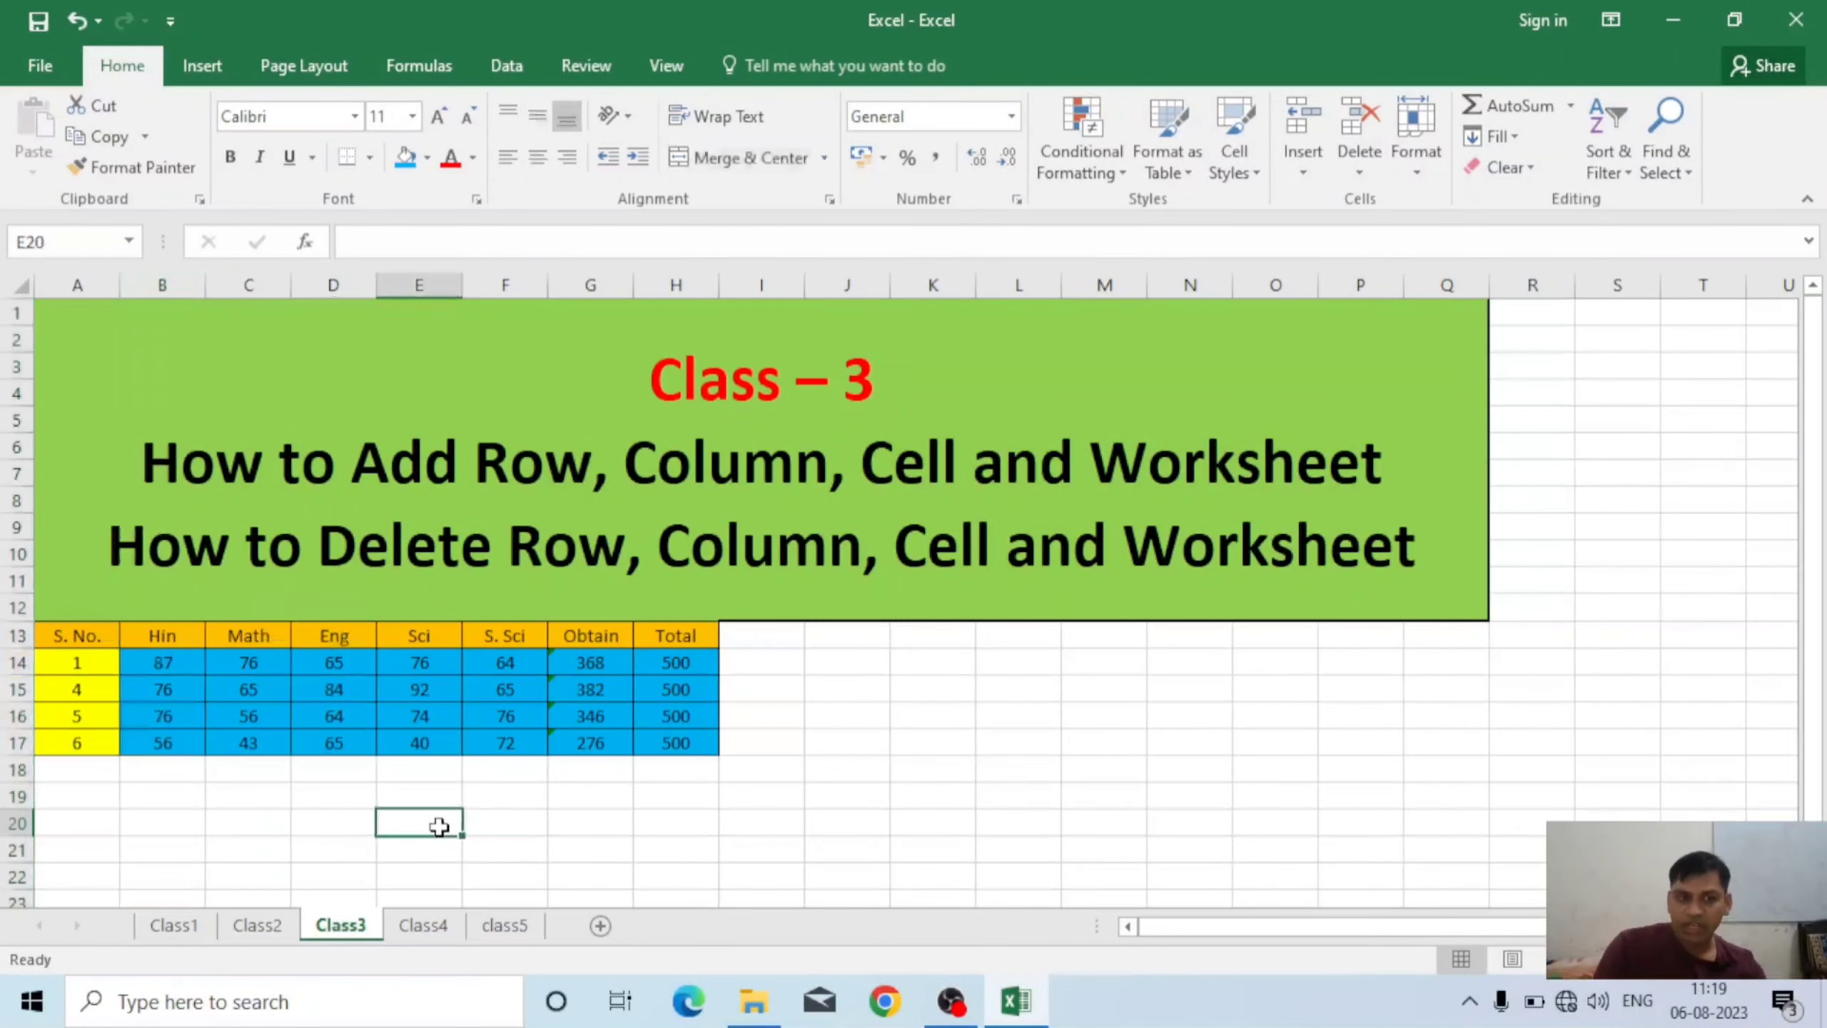
click(174, 302)
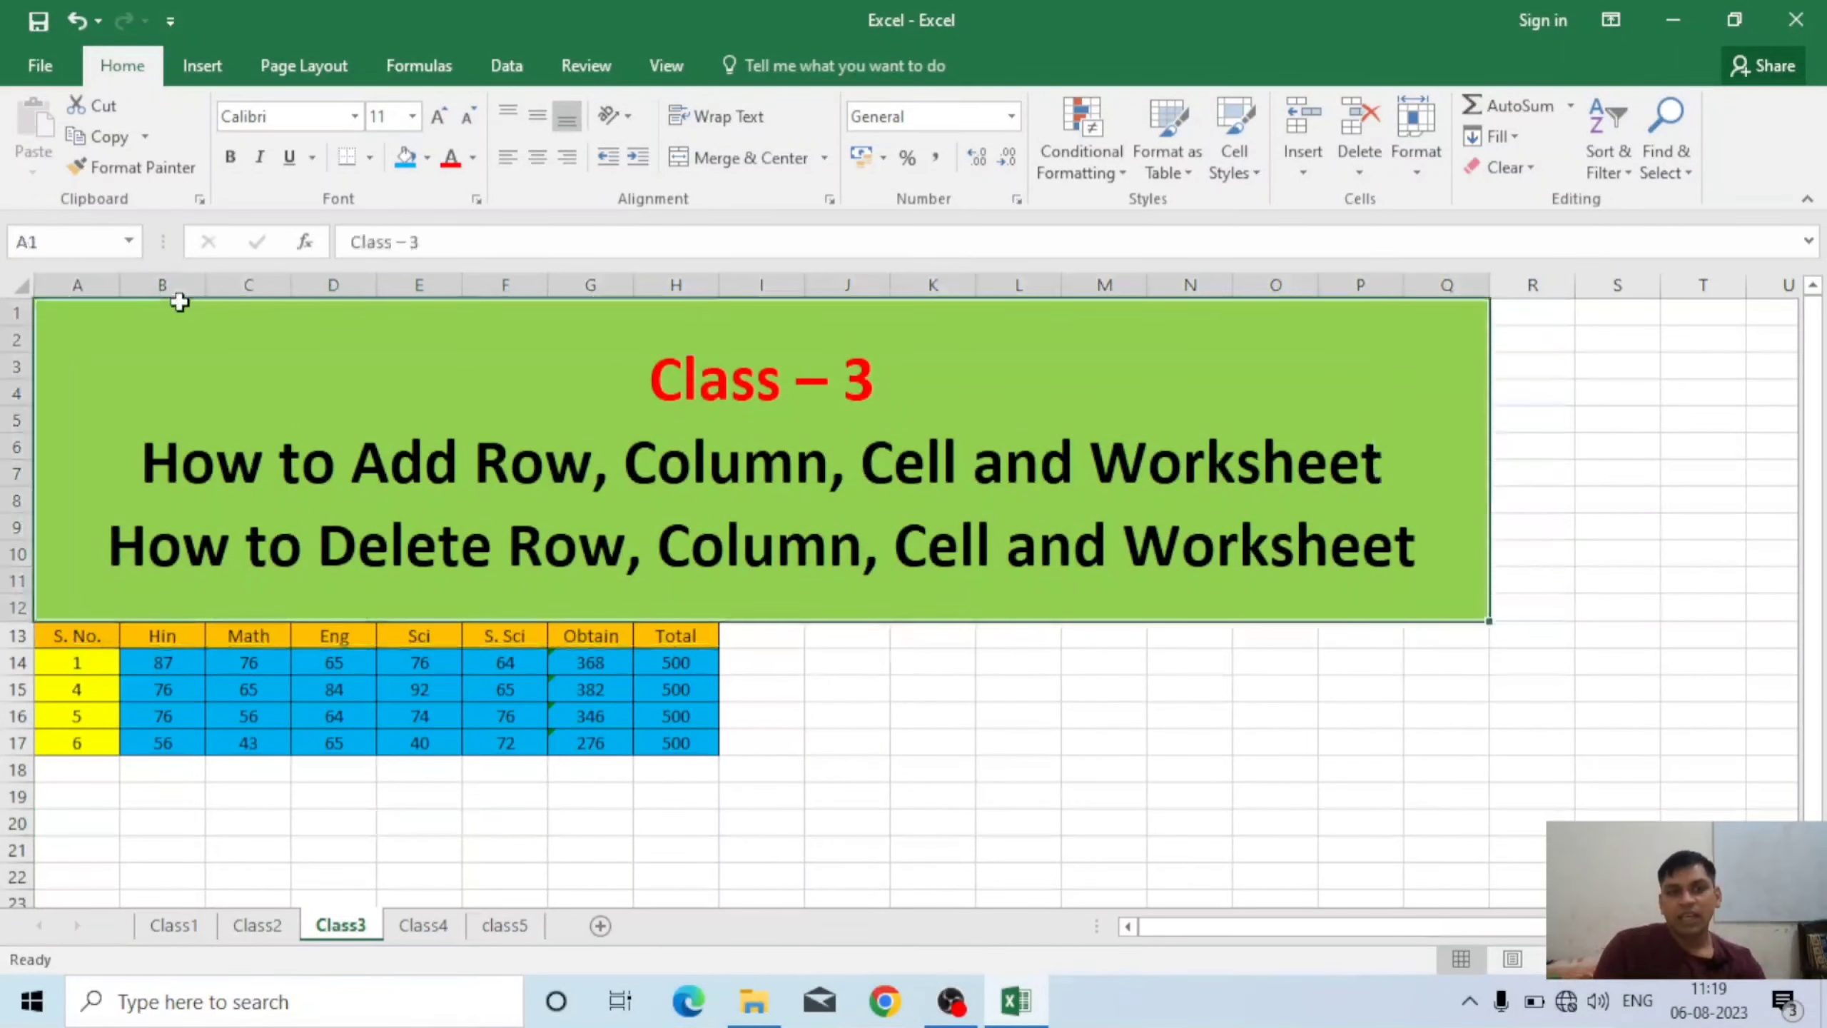
- Delete the entire Hin marks column B from the student table
click(170, 284)
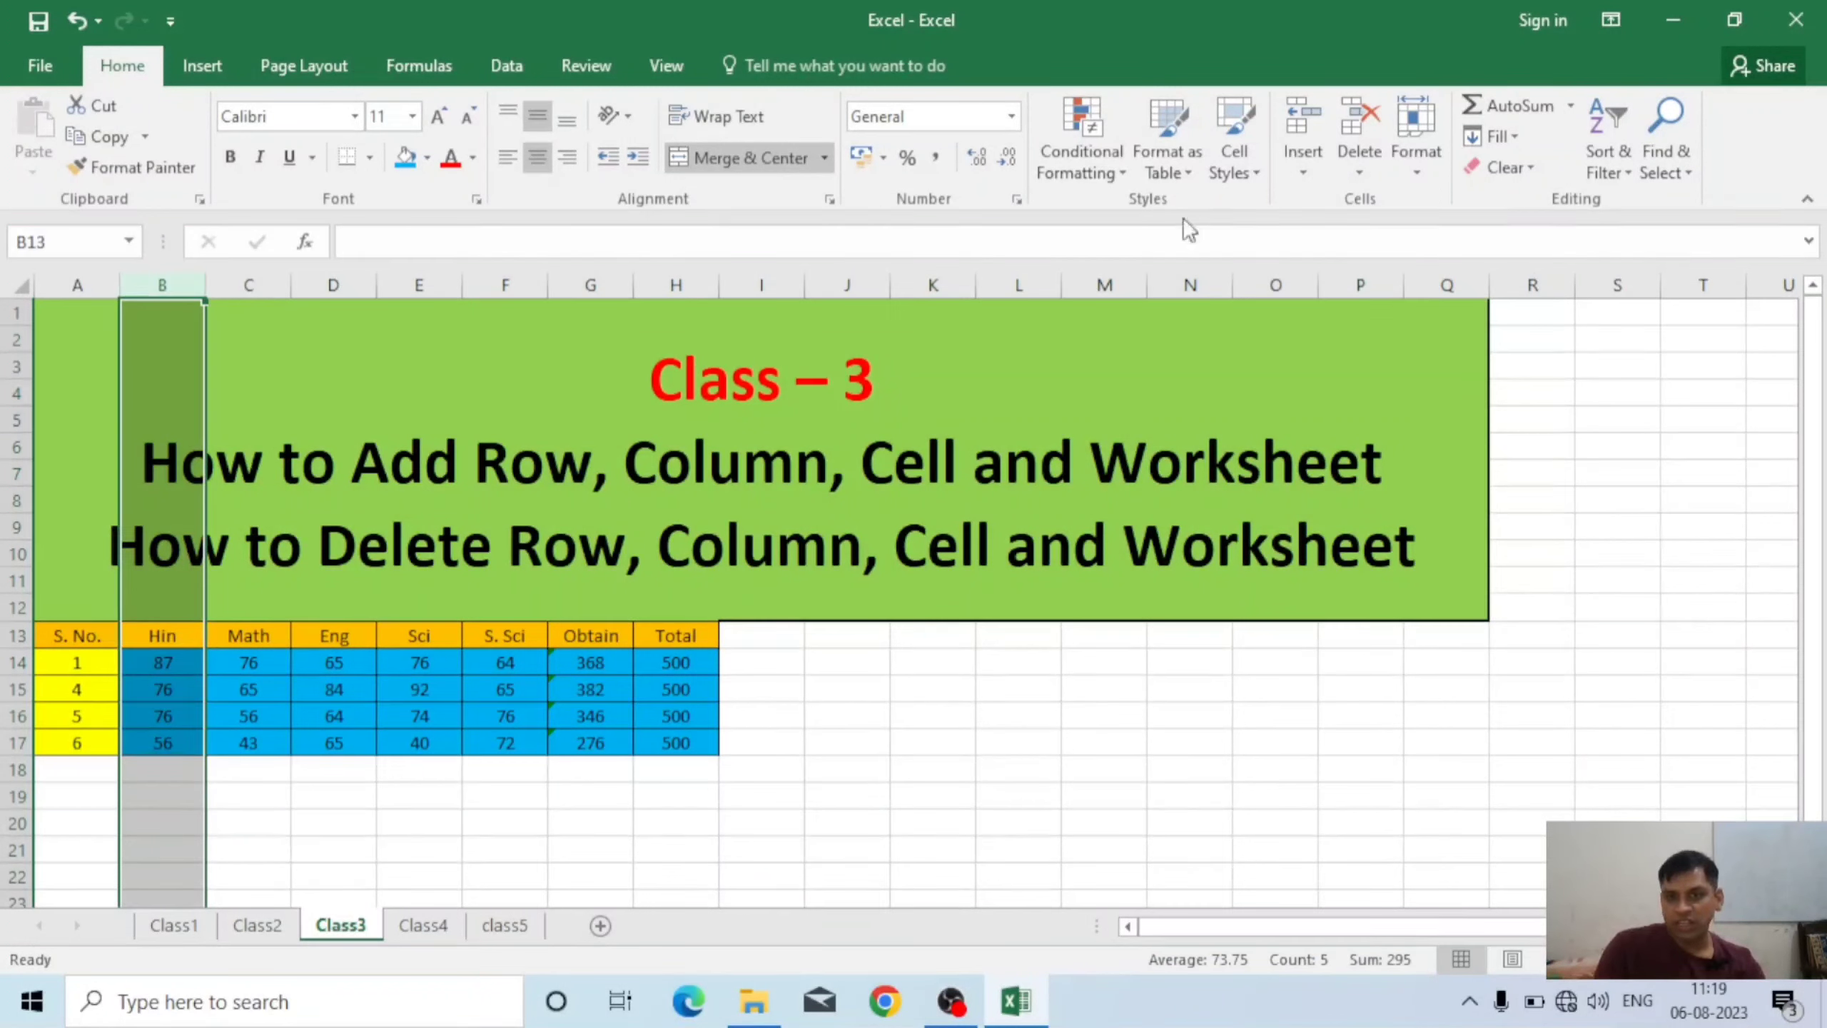
click(1361, 174)
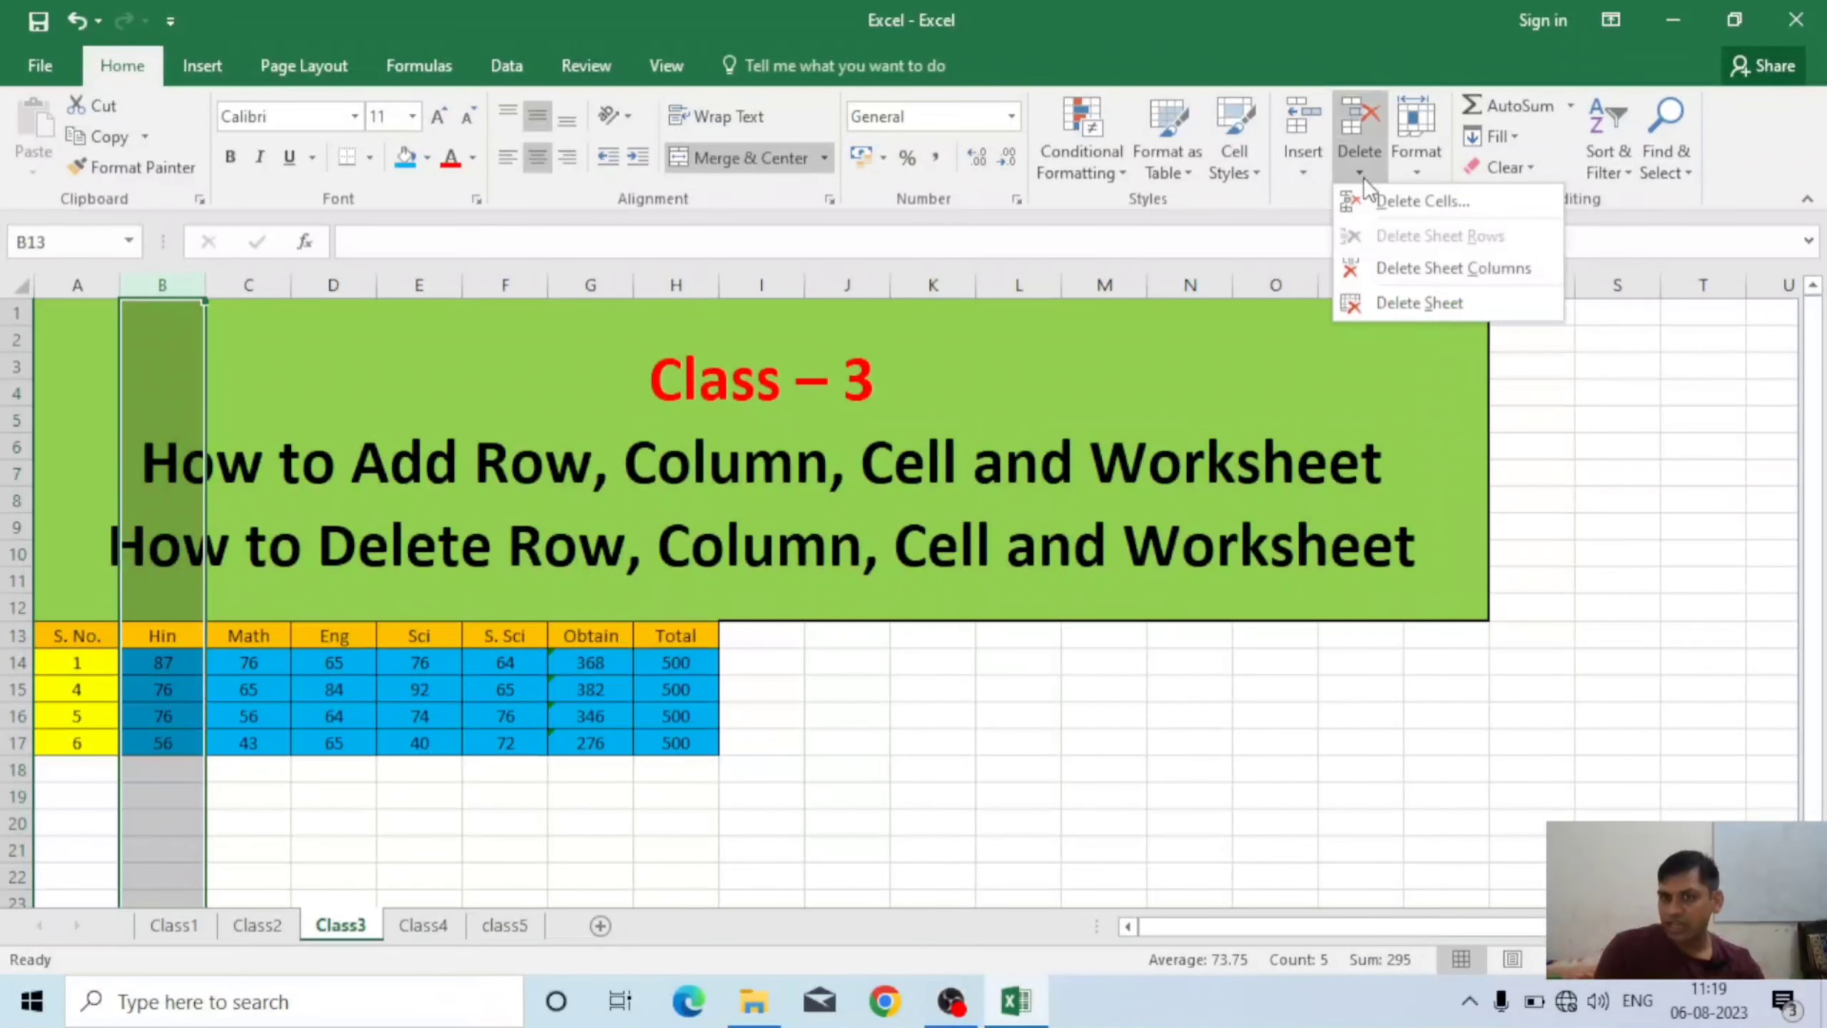
click(1484, 268)
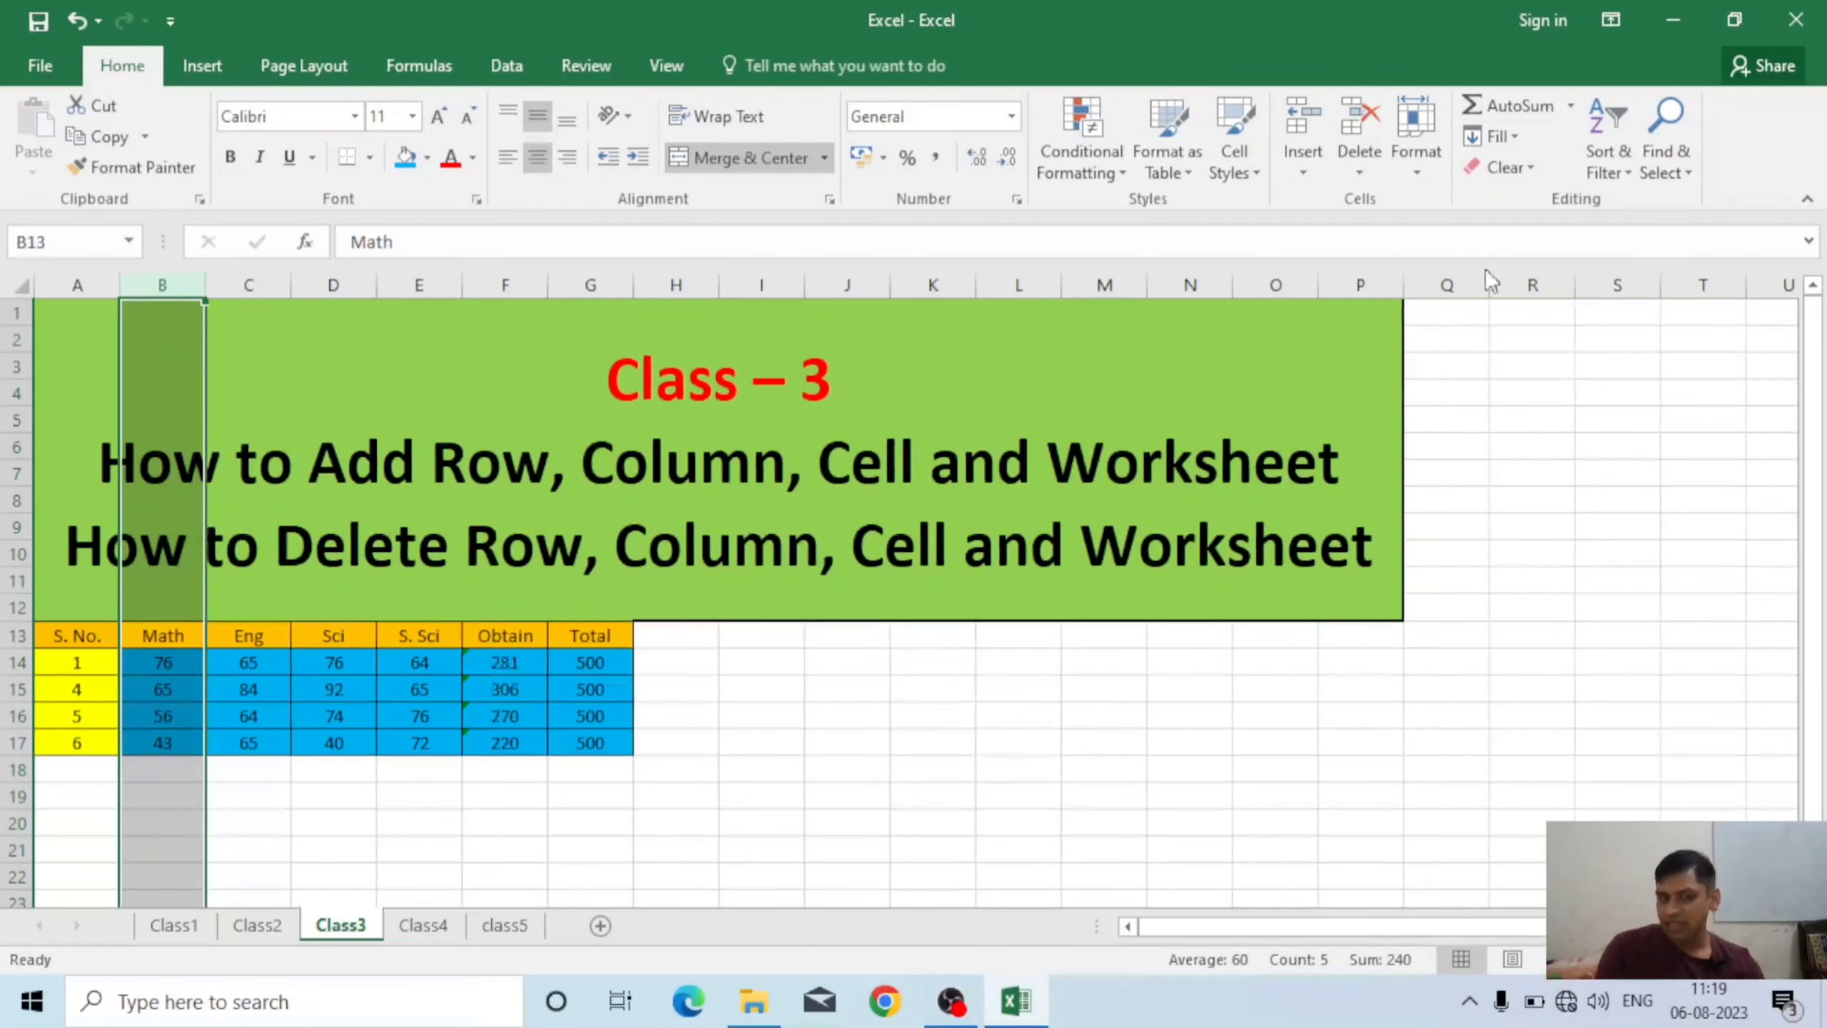
- Delete entire row 15 to remove the student with serial number 4, and clear the row selection
click(10, 680)
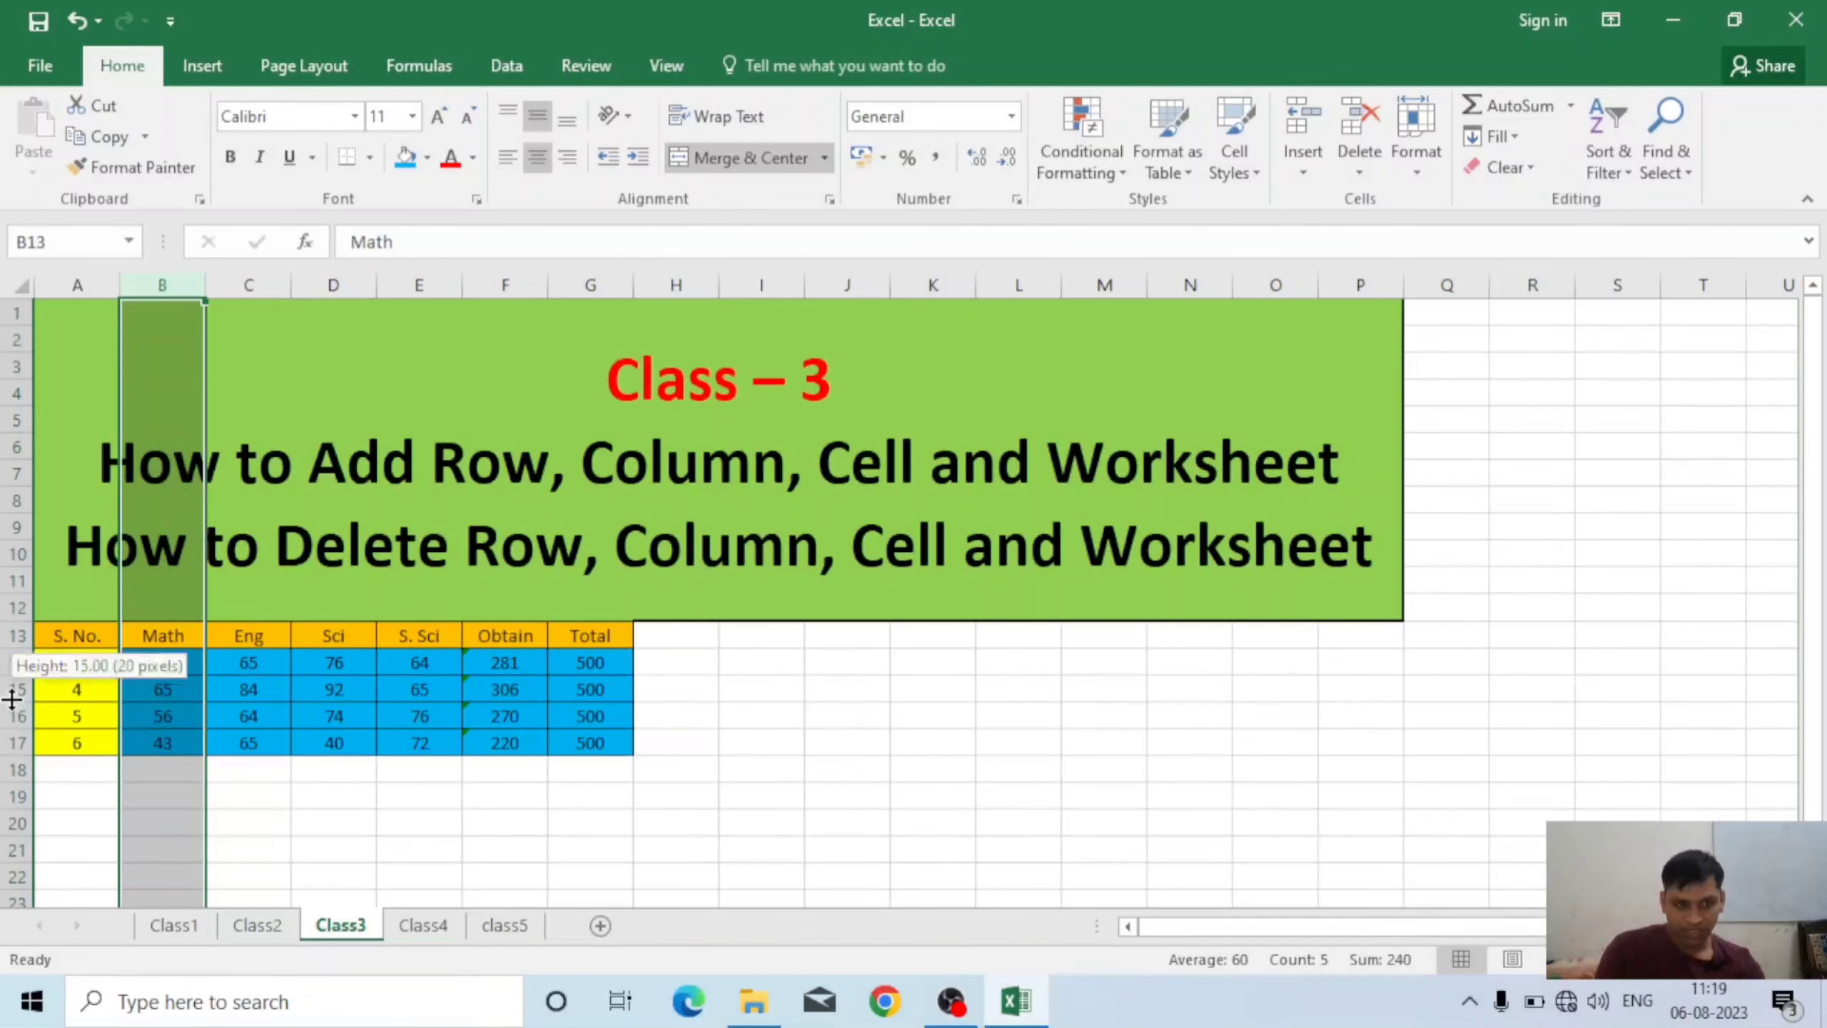
click(10, 690)
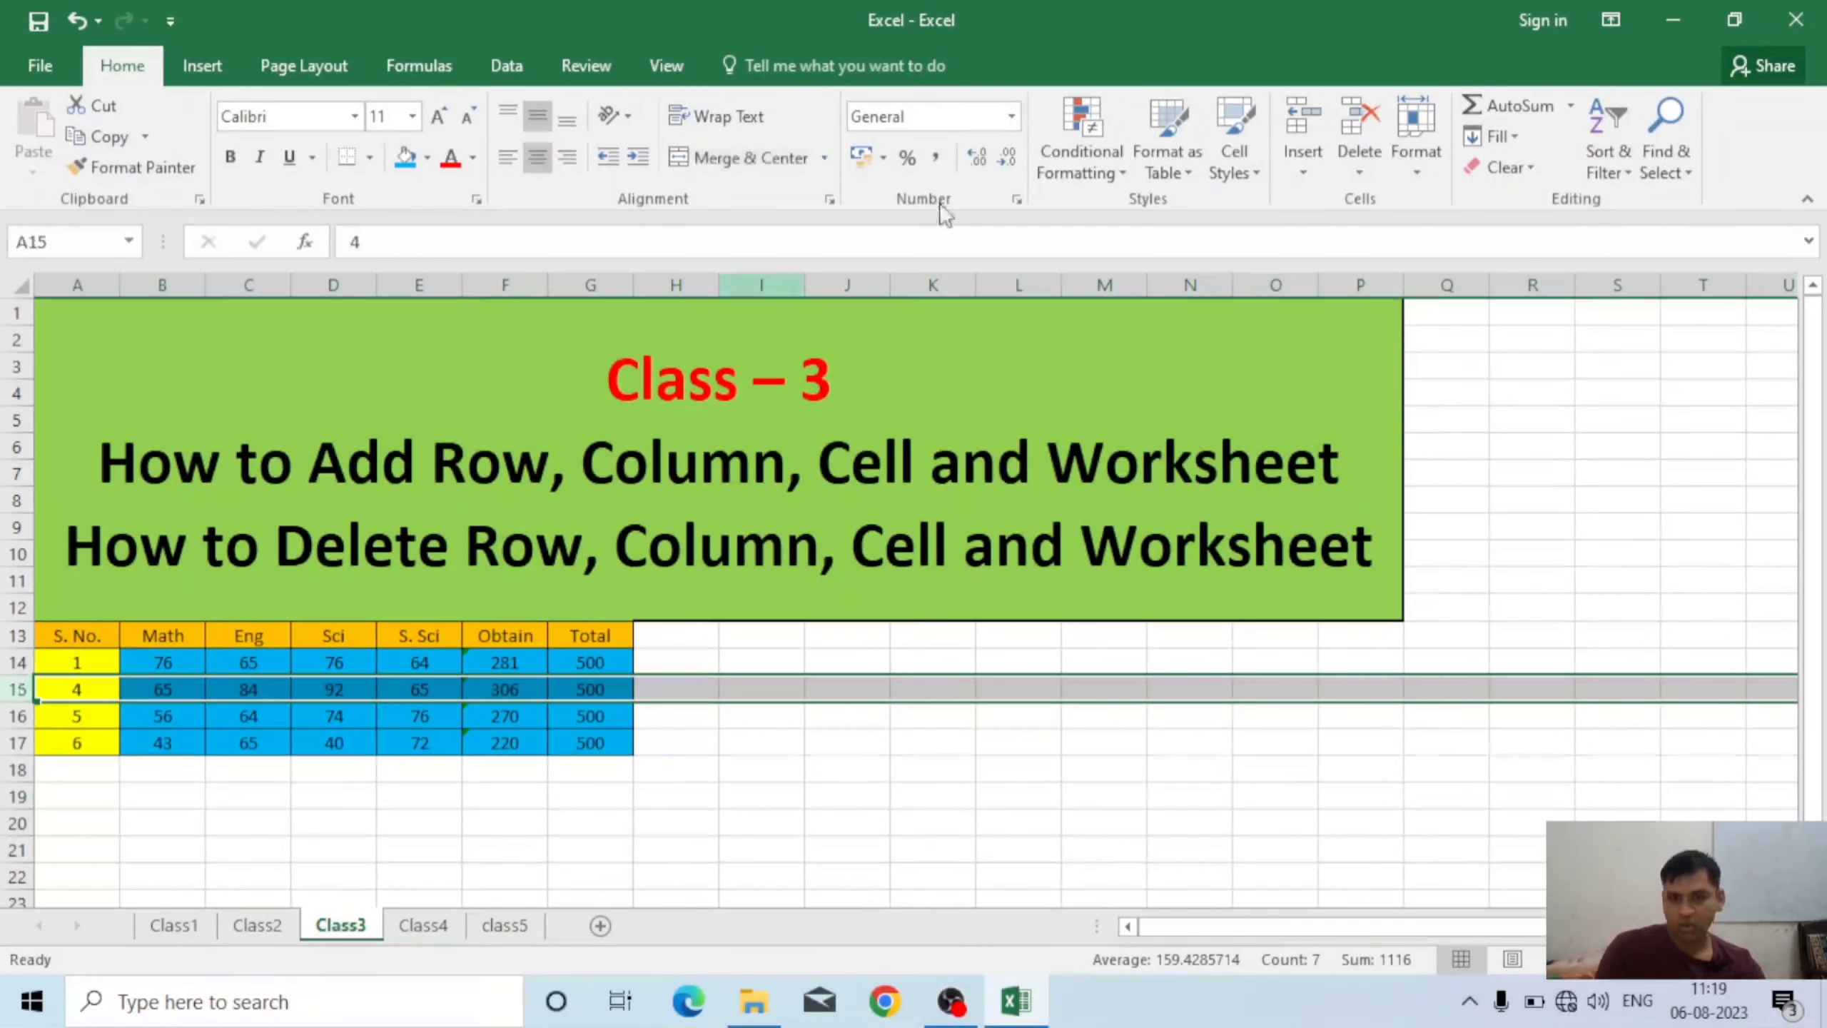
click(1355, 158)
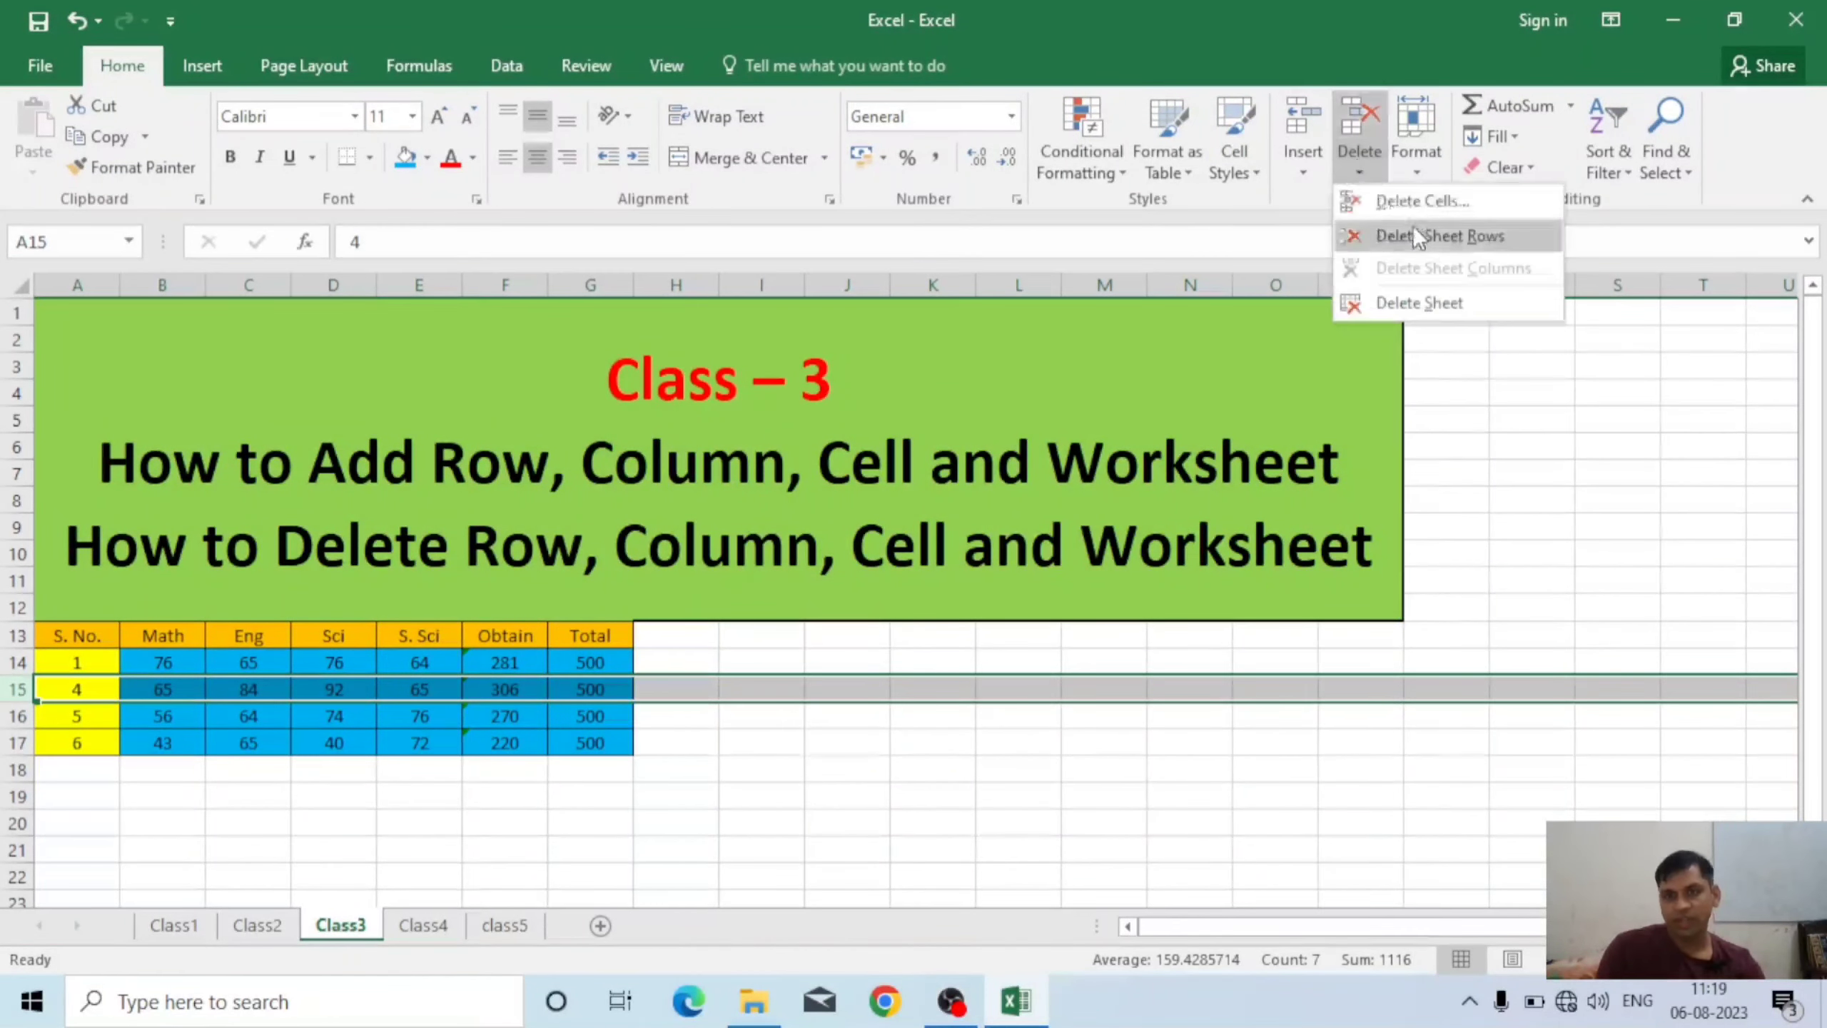
click(1441, 238)
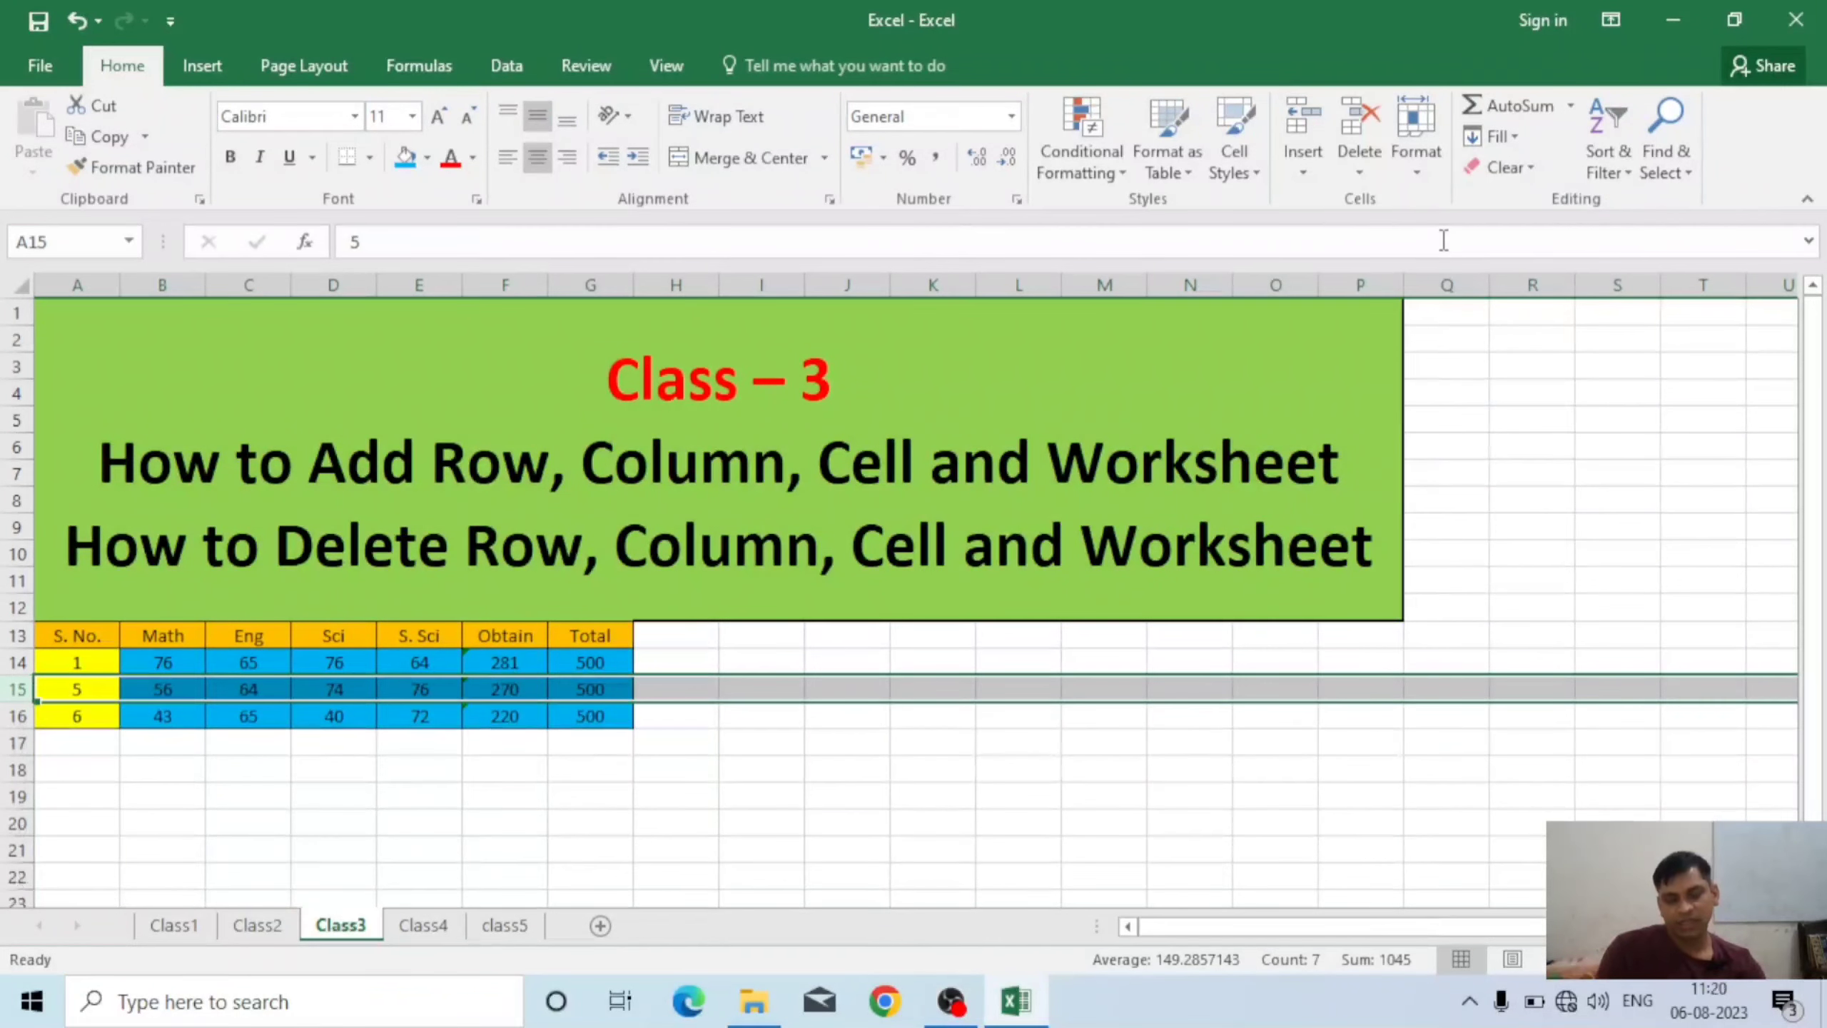
click(773, 791)
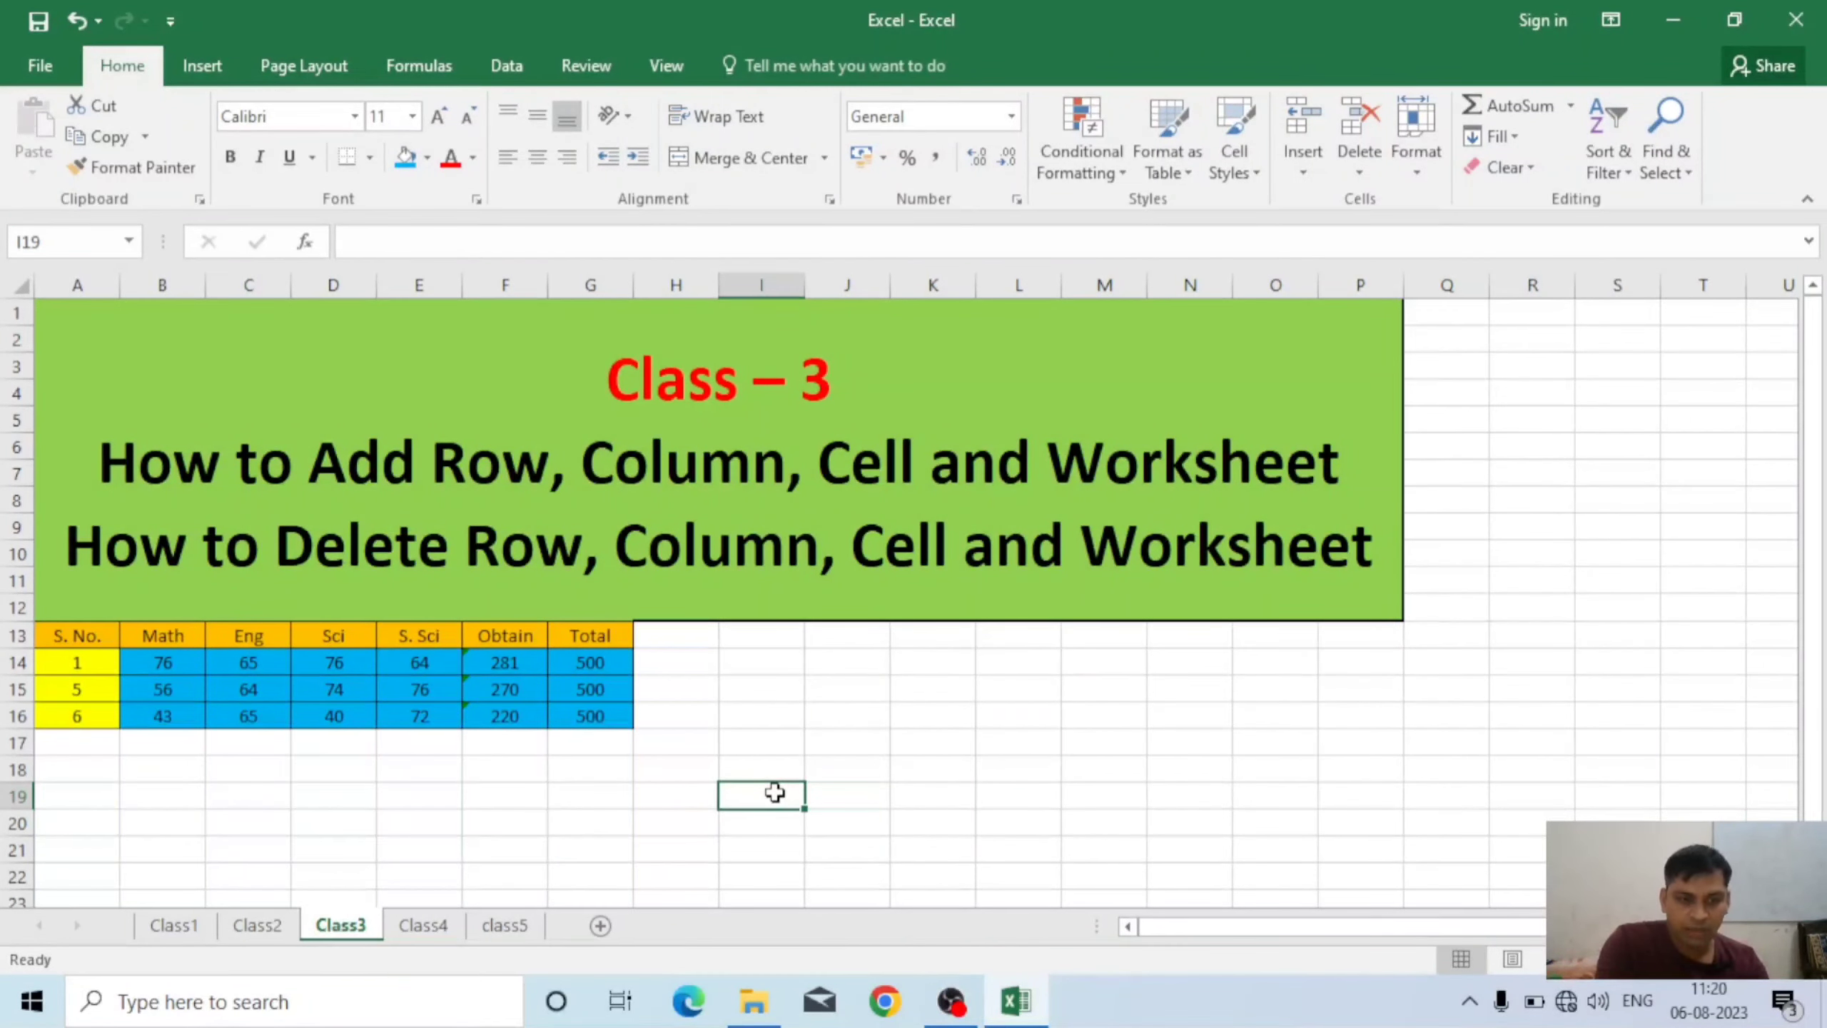
- Undo all the recent row and column deletions, back through the removal of the student with serial number 2, and clear the row selection
key(ctrl+z)
key(ctrl+z)
key(ctrl+z)
key(ctrl+z)
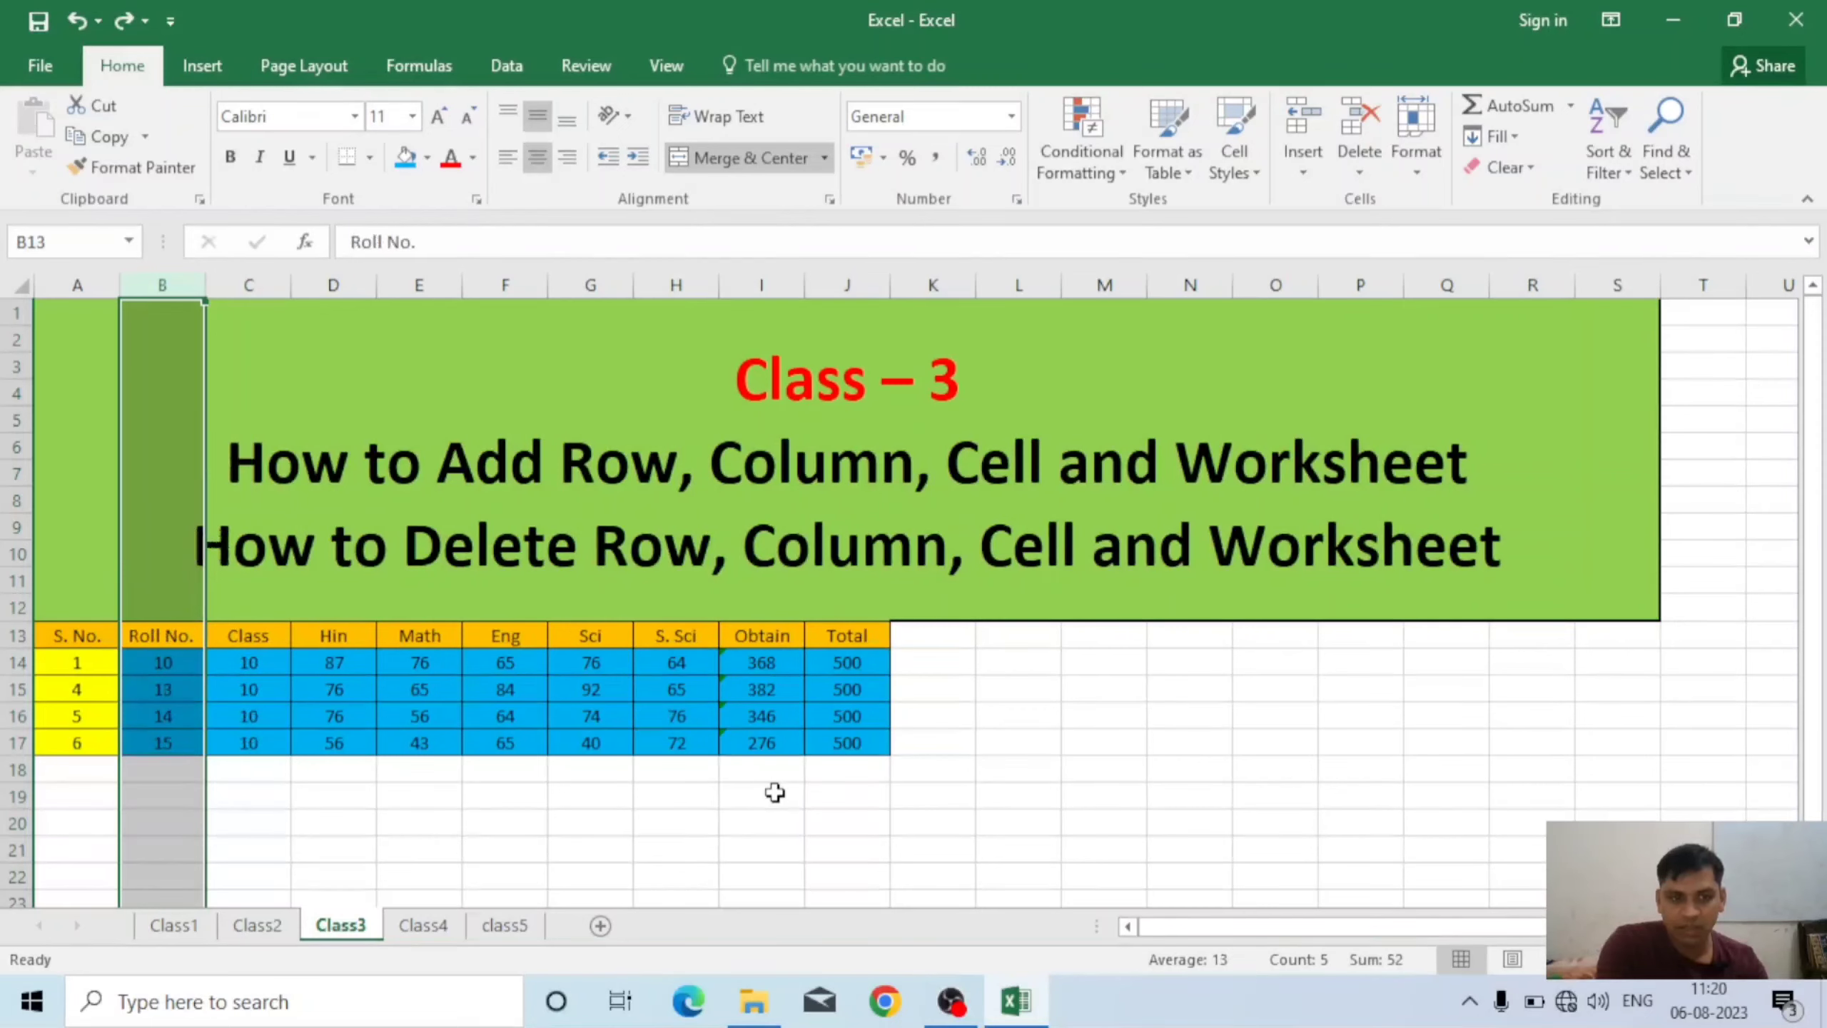
key(ctrl+z)
key(ctrl+z)
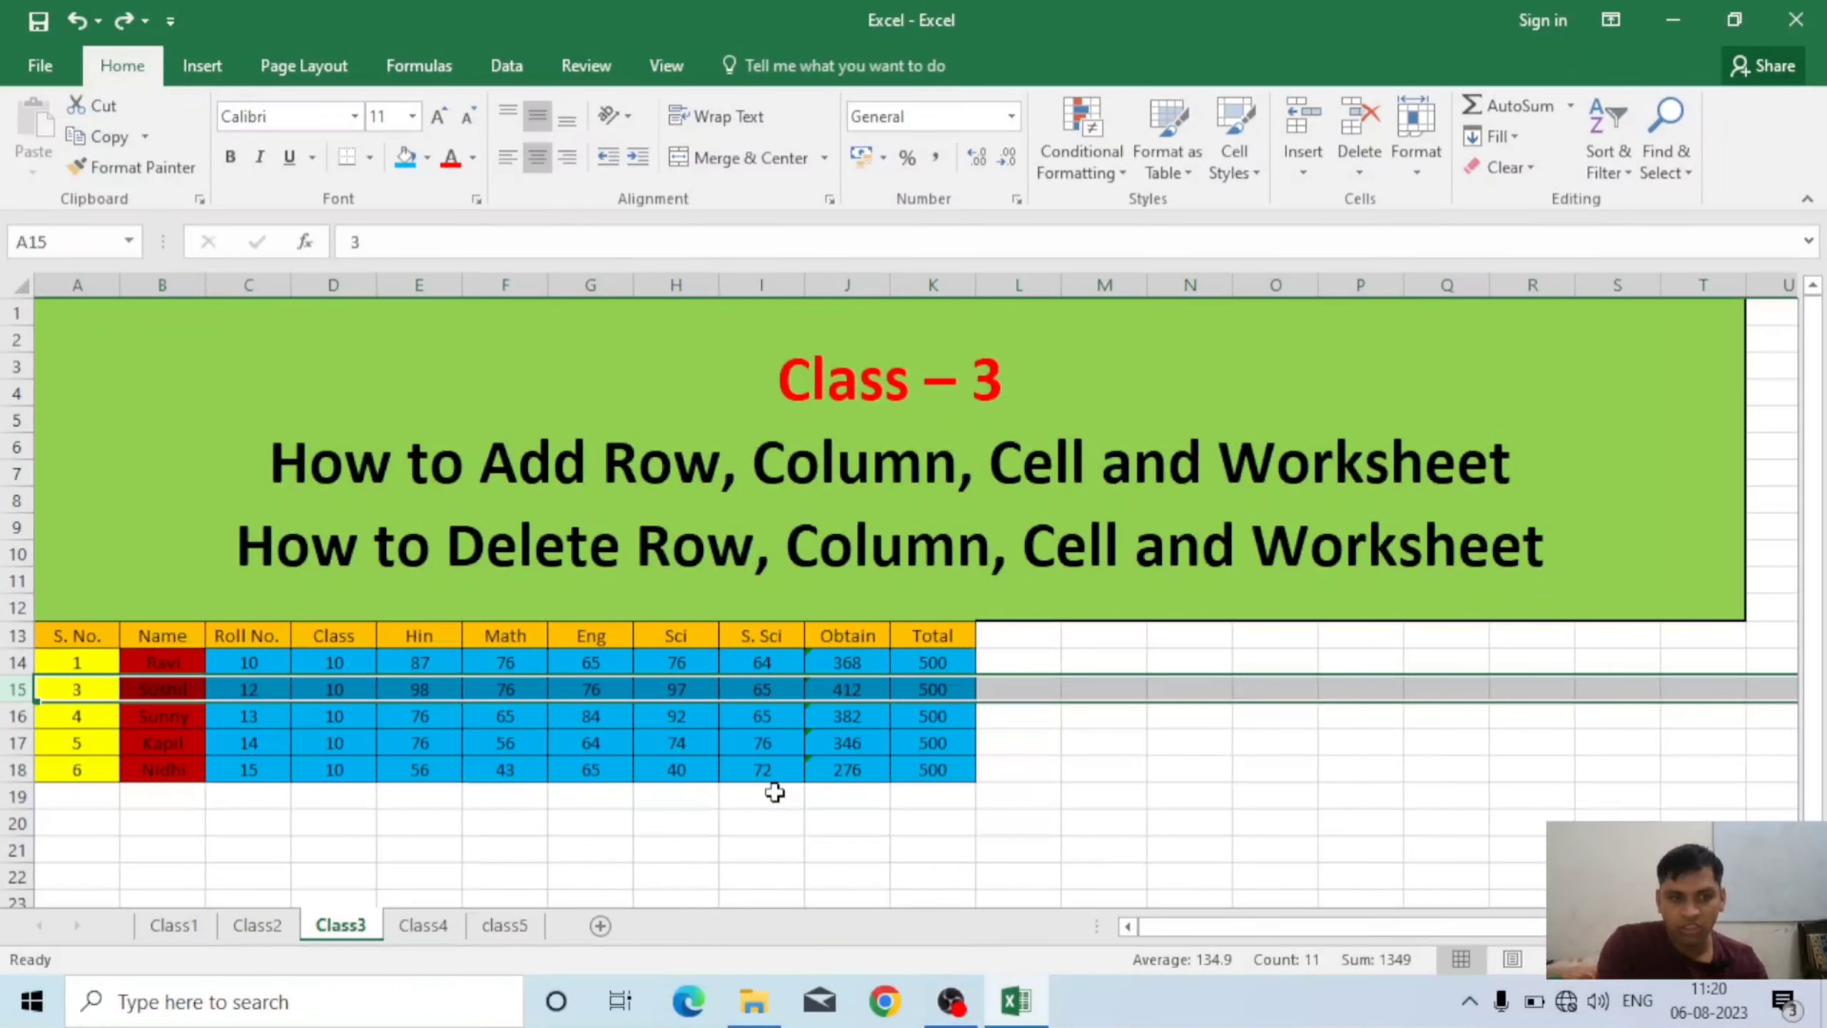
key(ctrl+z)
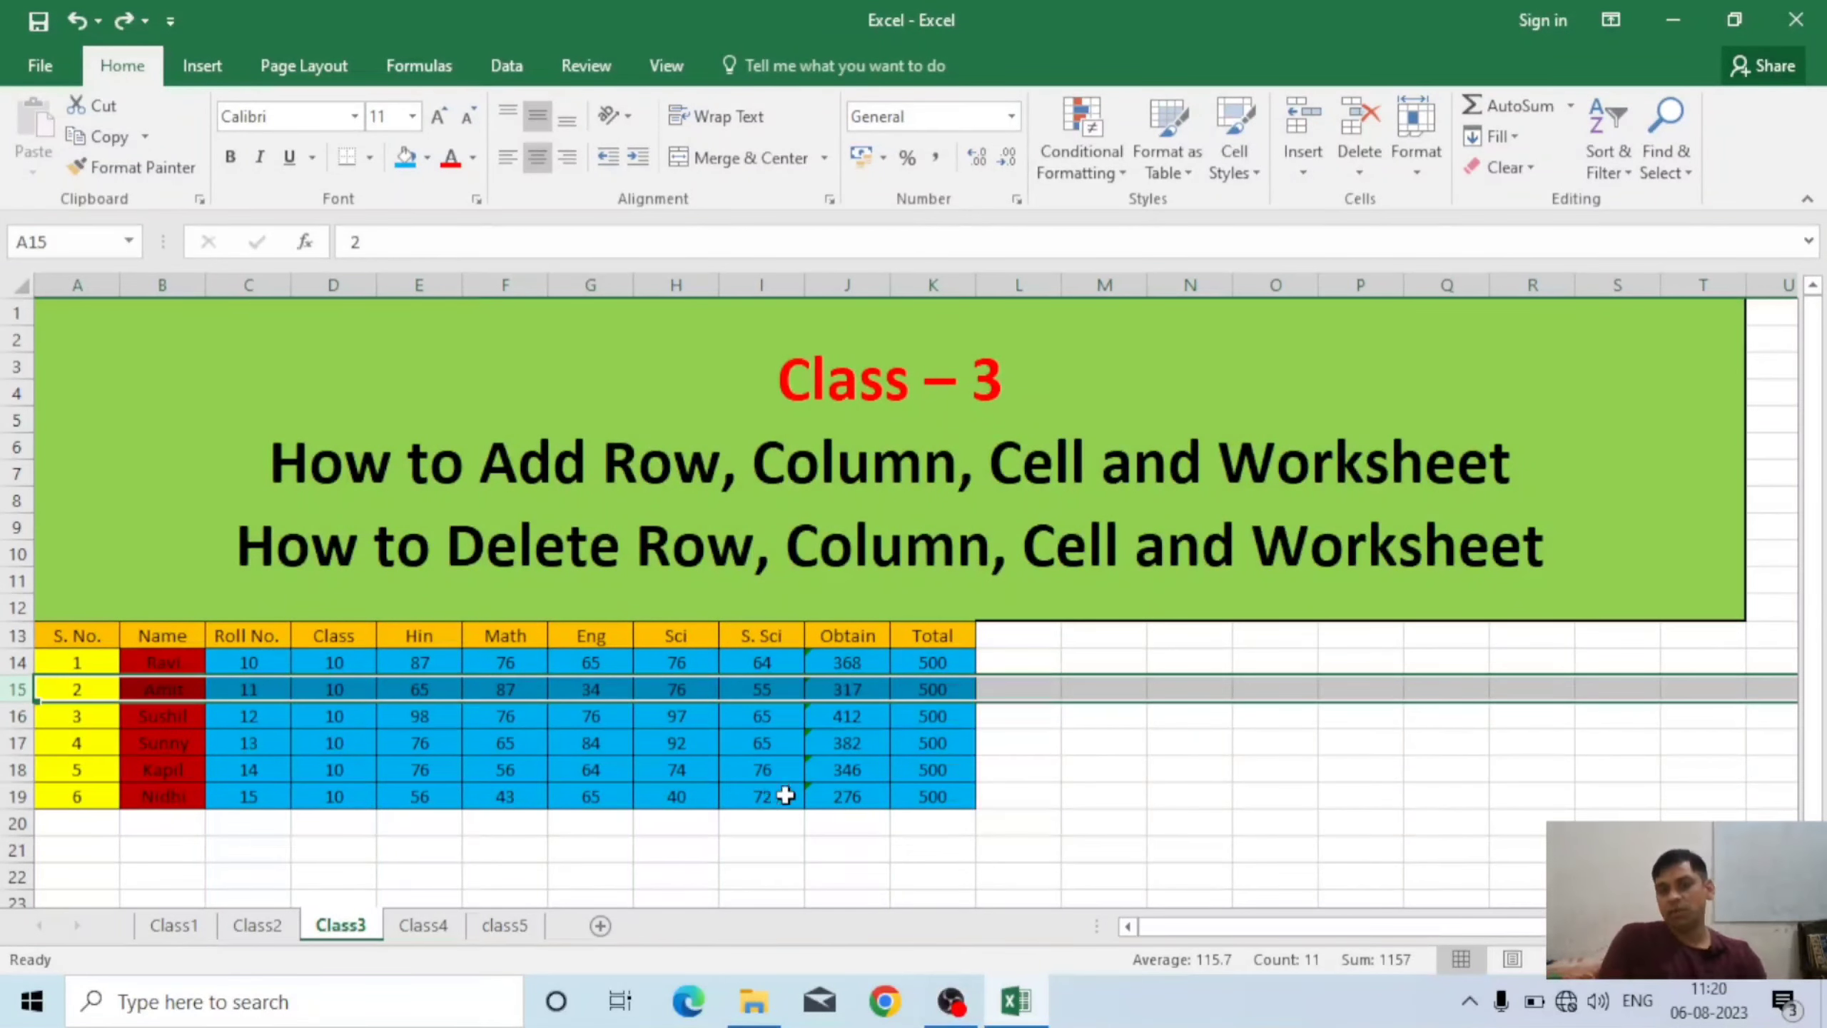
click(829, 871)
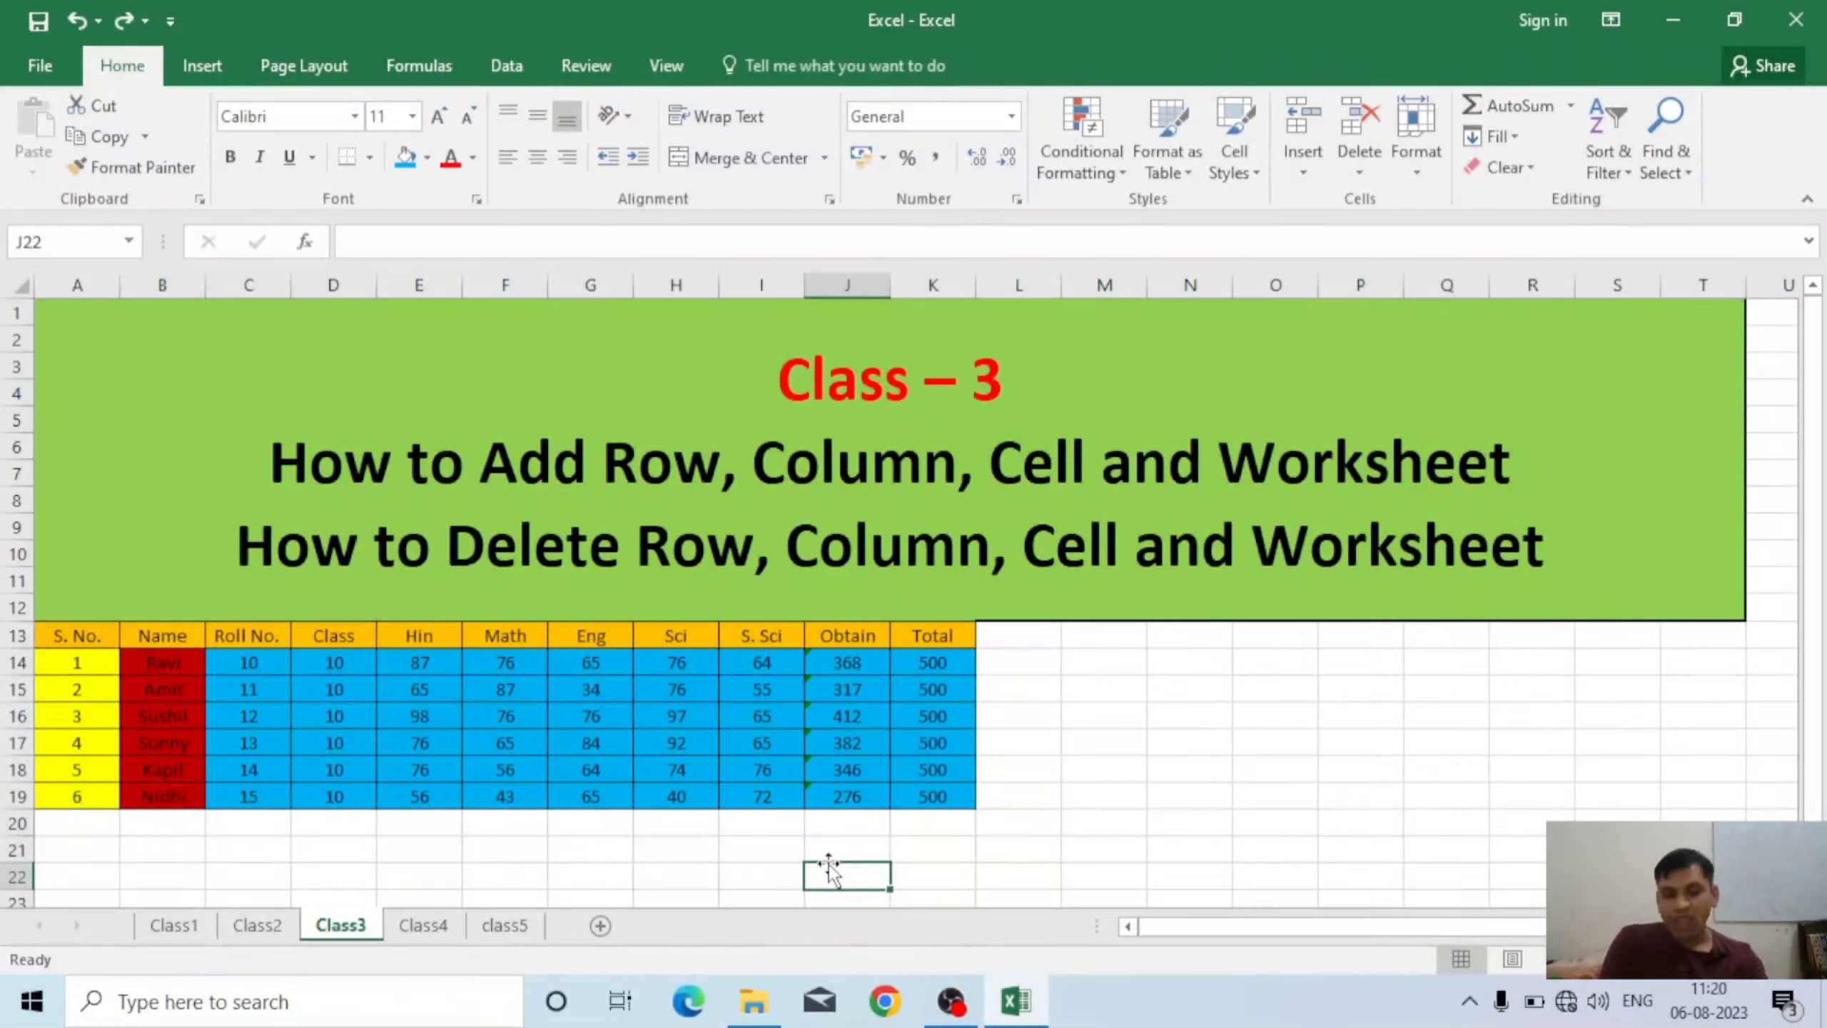